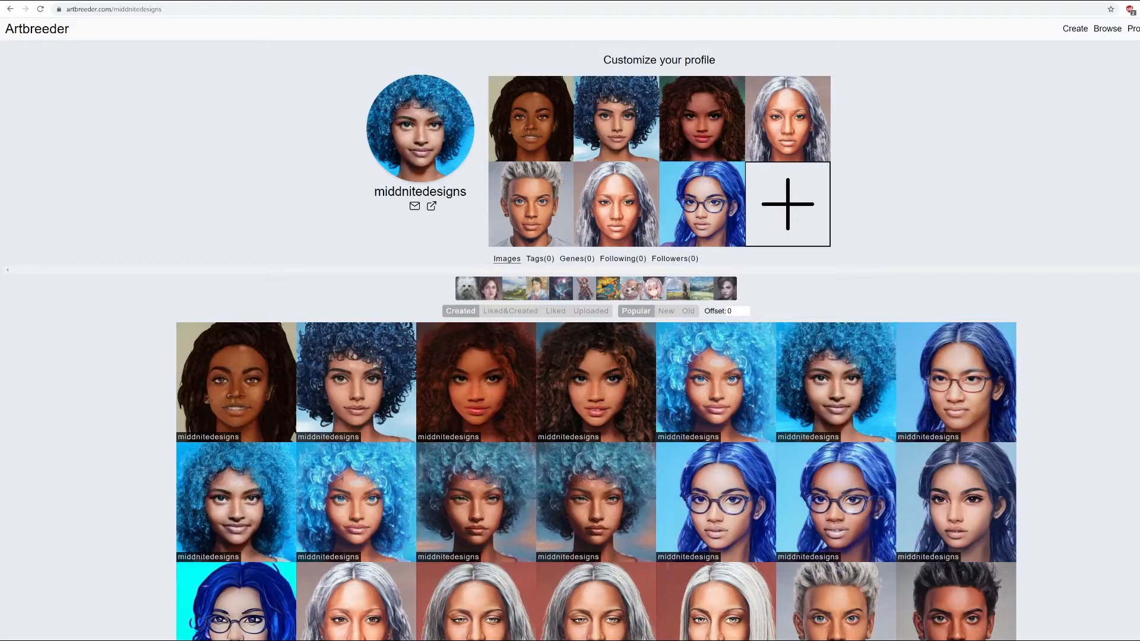
- Look through the profile's gallery of created portraits, from the featured images down to the last row
scroll(596, 338, "down", 5)
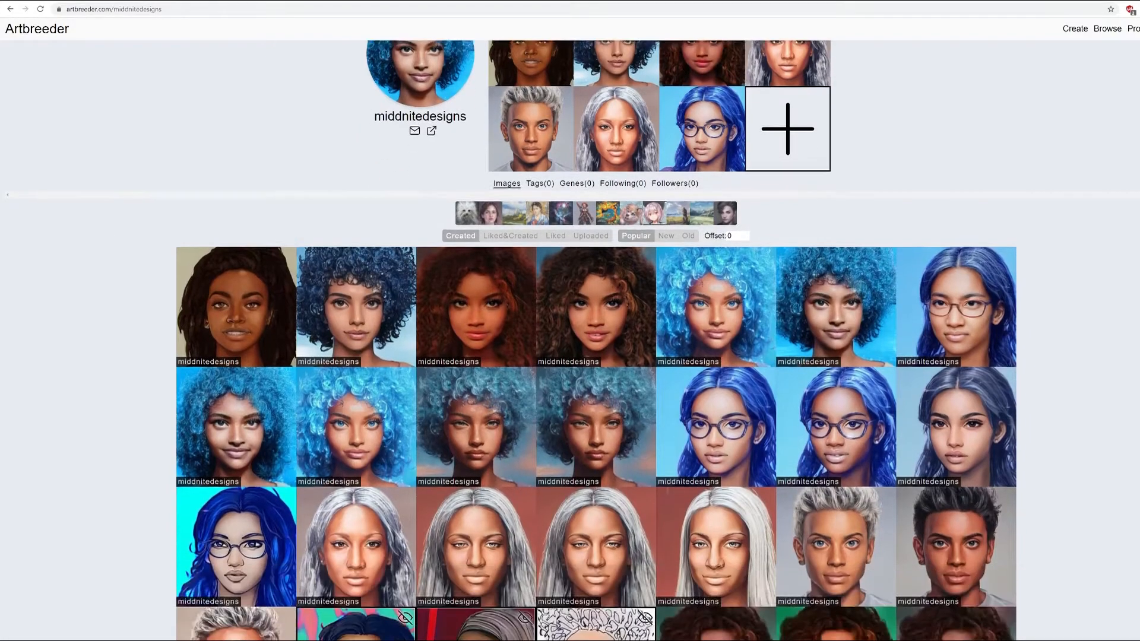
scroll(956, 196, "down", 1)
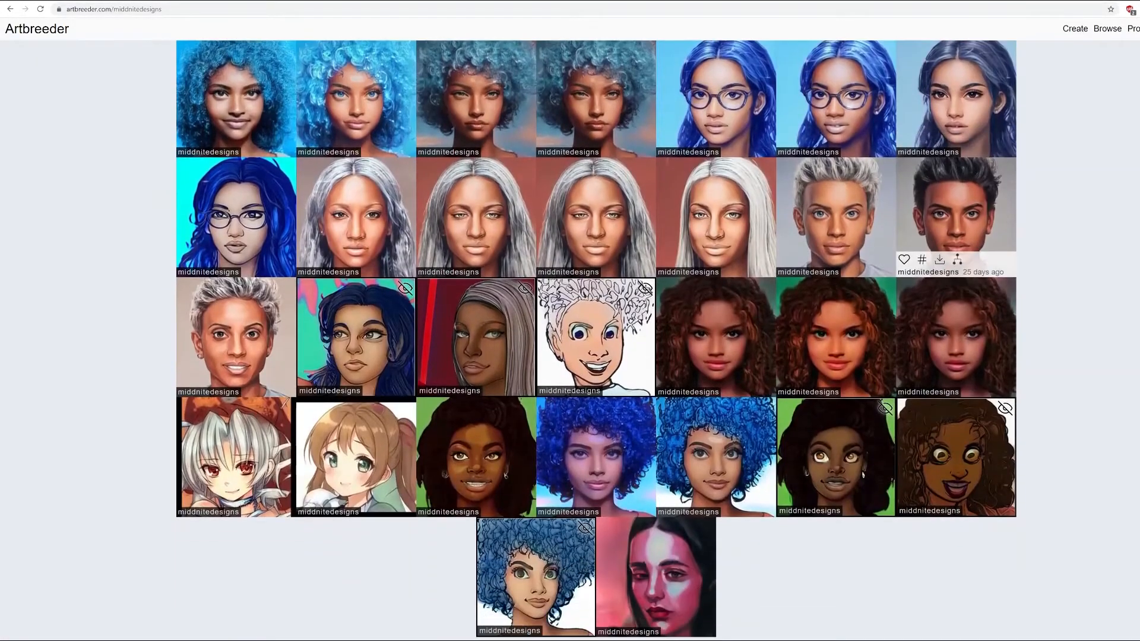
scroll(956, 196, "up", 3)
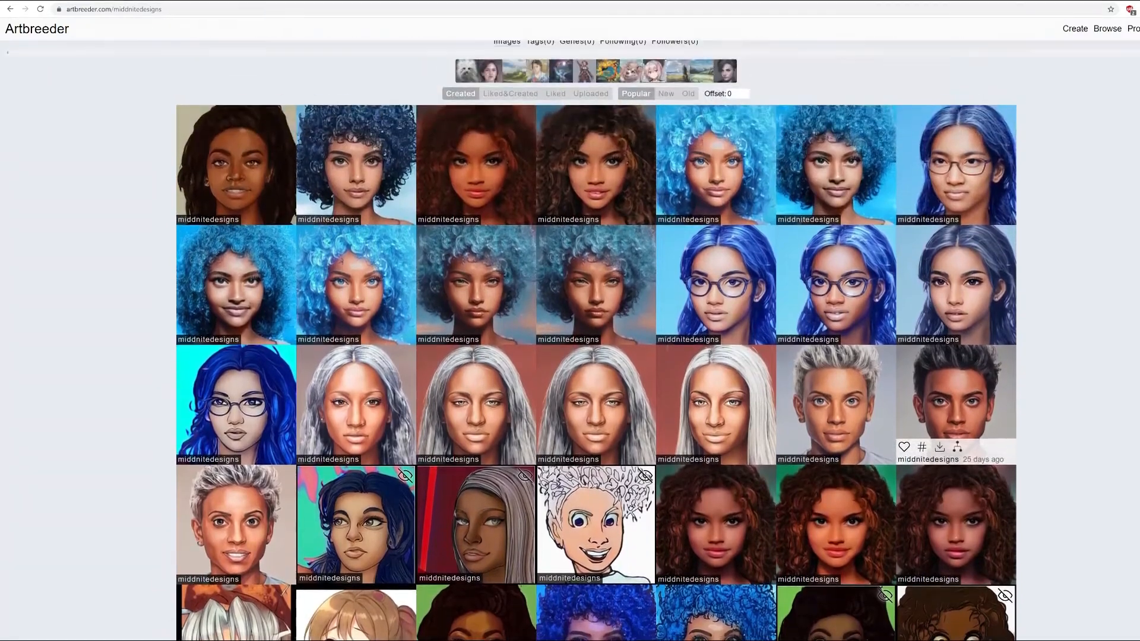
scroll(956, 196, "up", 3)
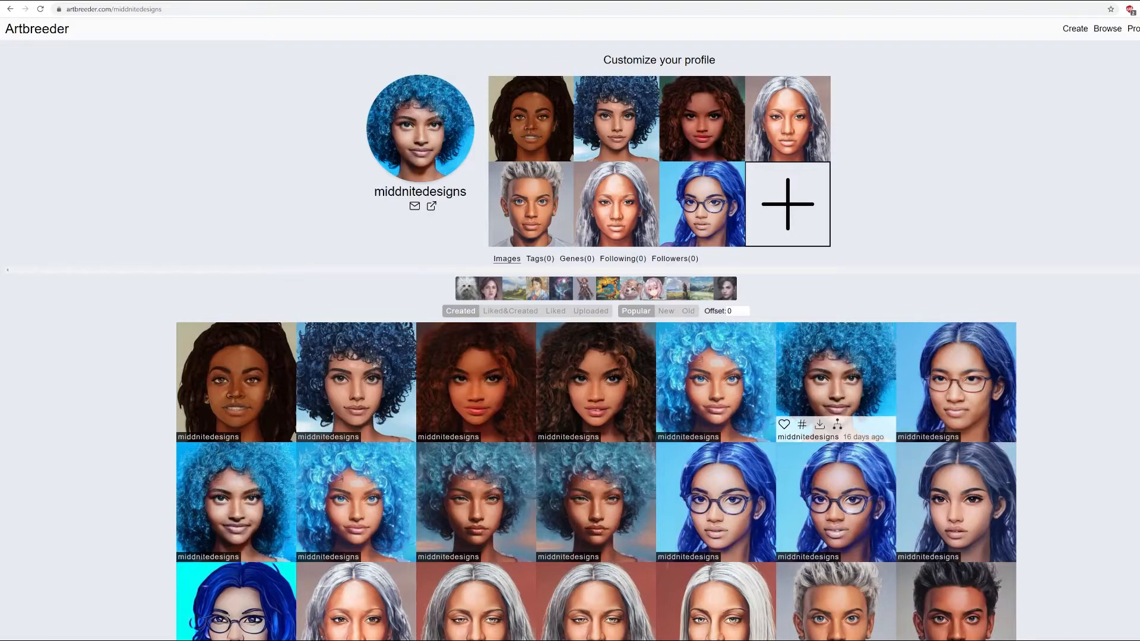
scroll(836, 380, "down", 3)
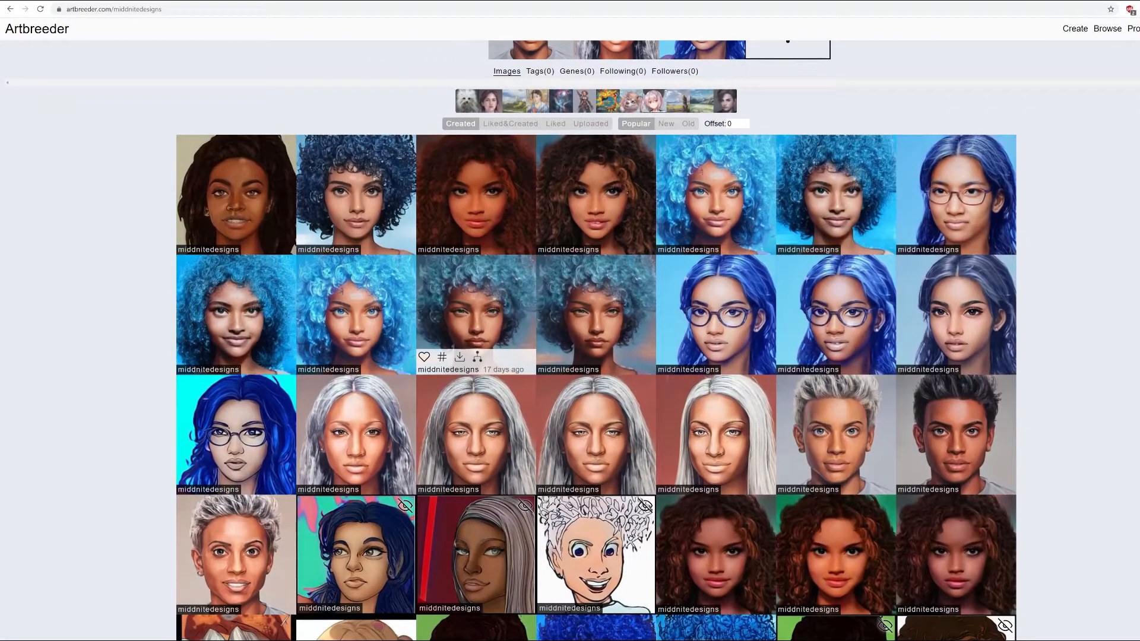
scroll(597, 356, "down", 1)
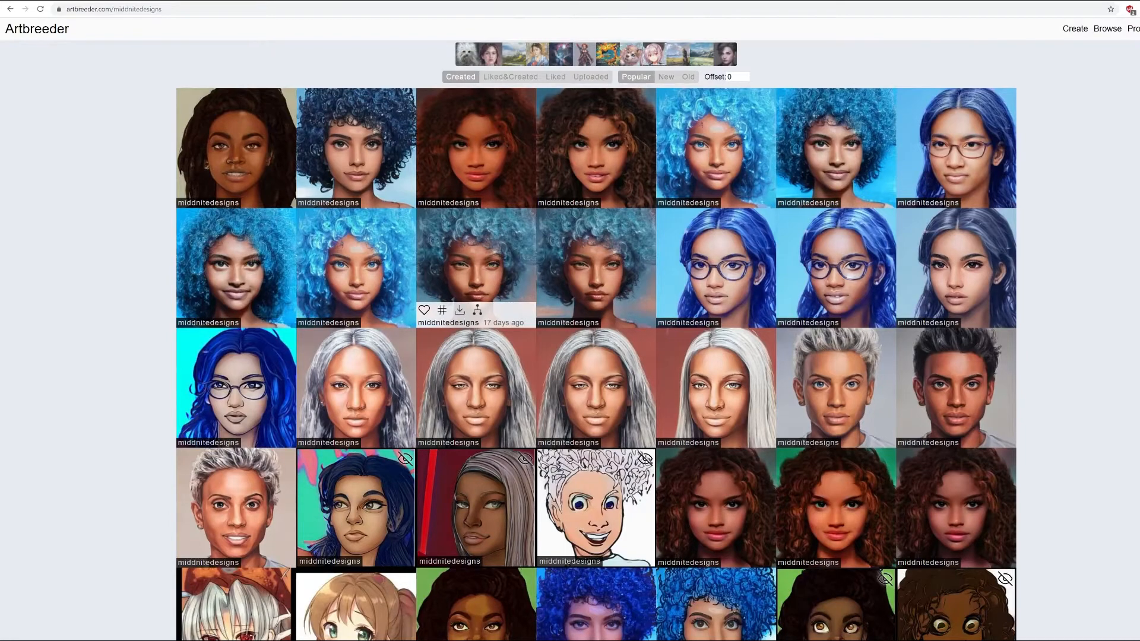
scroll(475, 285, "down", 3)
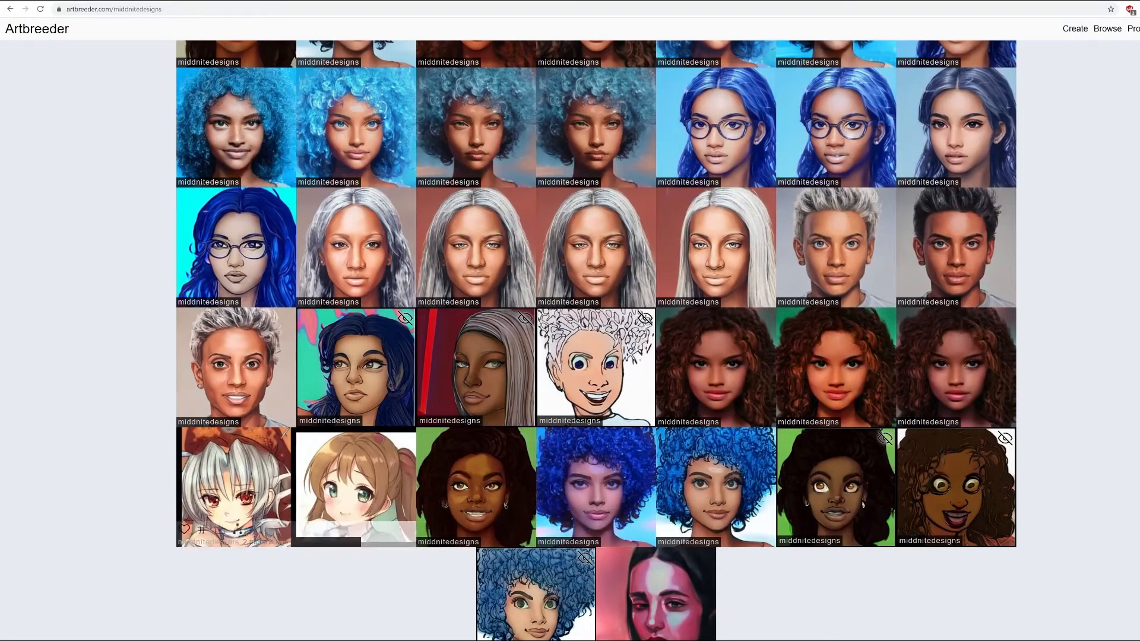
scroll(597, 340, "down", 1)
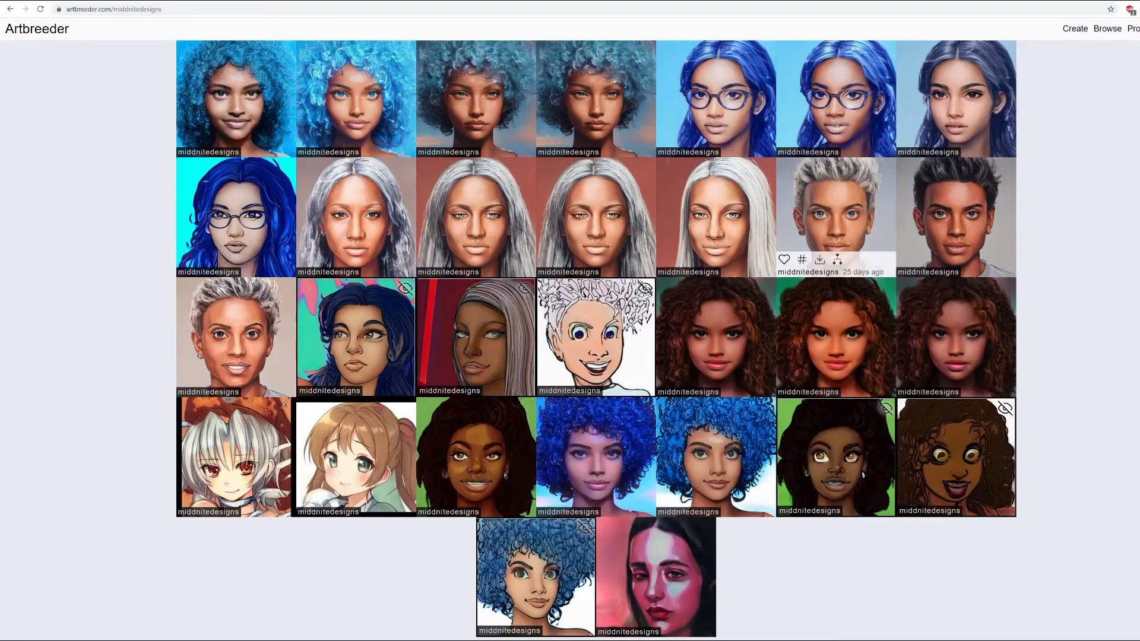
scroll(956, 463, "up", 3)
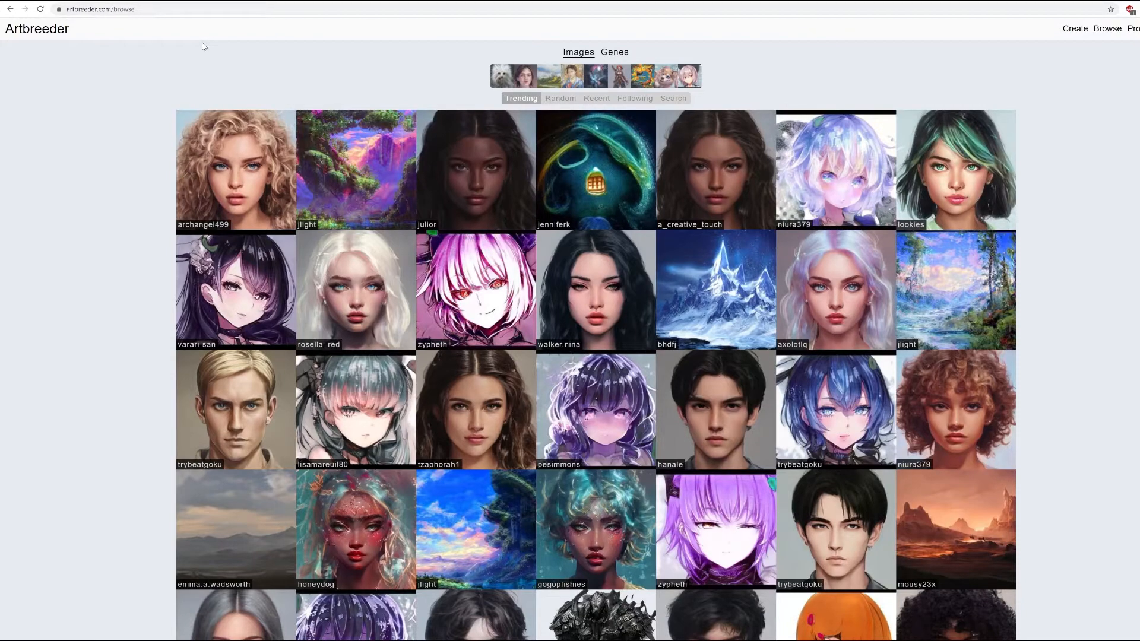
- Open the creation page and review the creation methods offered for the categories from General to Anime Portraits
left_click(54, 37)
left_click(1069, 29)
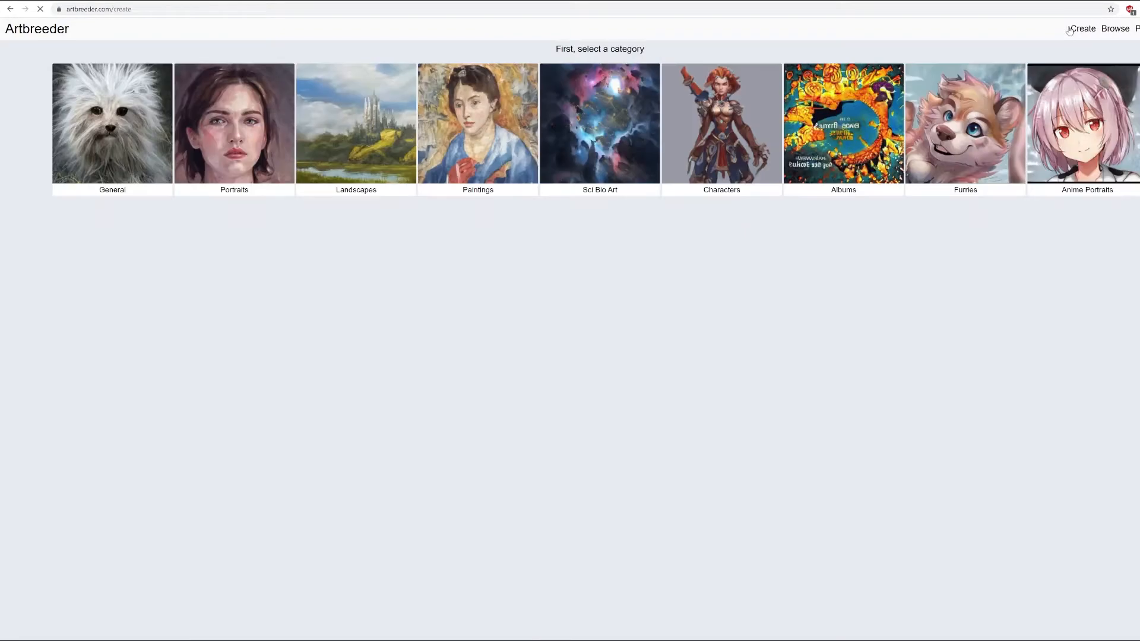
left_click(76, 158)
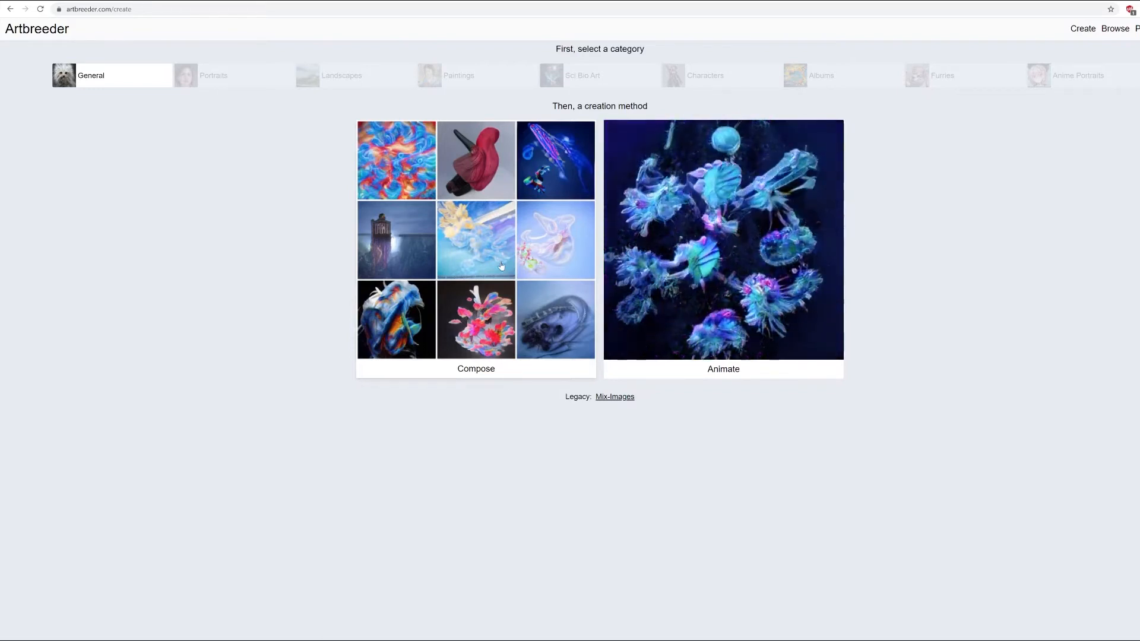
left_click(212, 82)
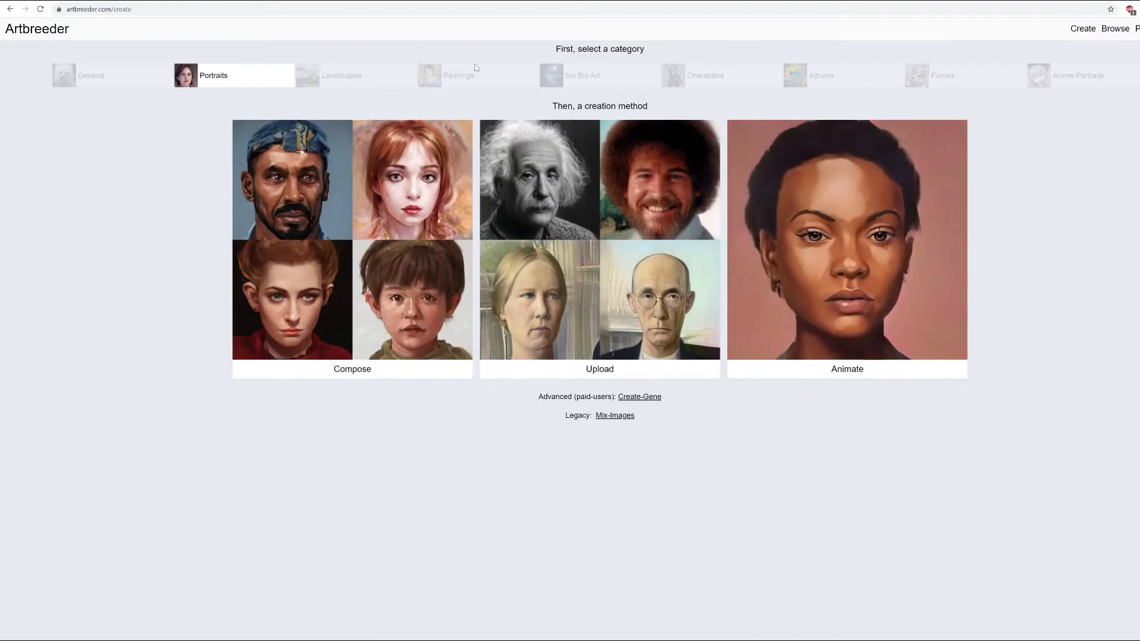
left_click(338, 76)
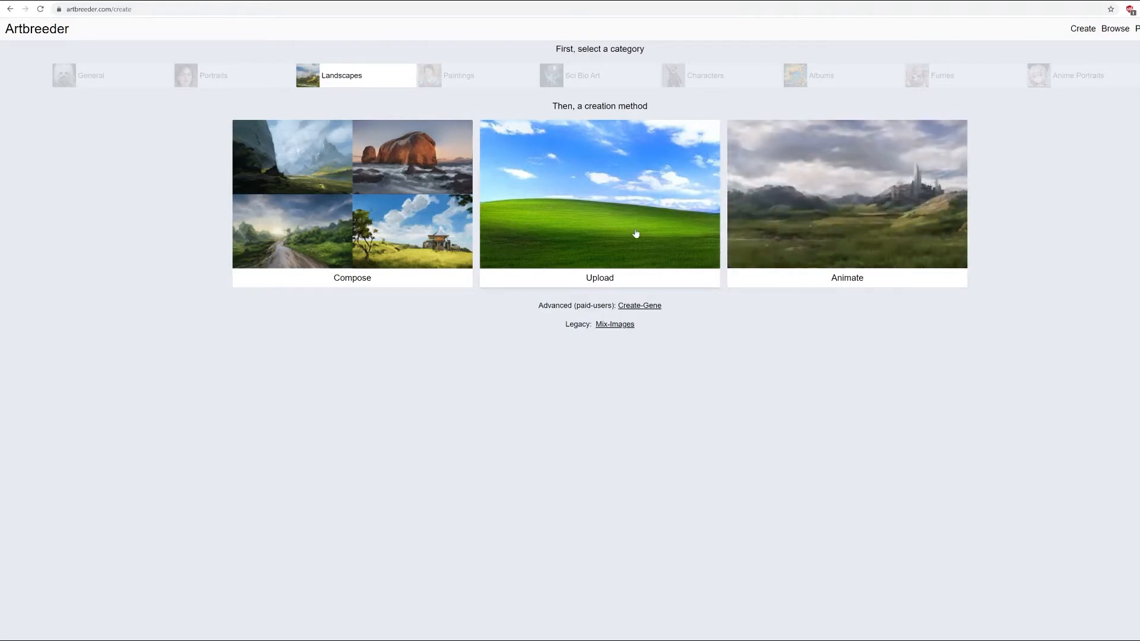
left_click(479, 78)
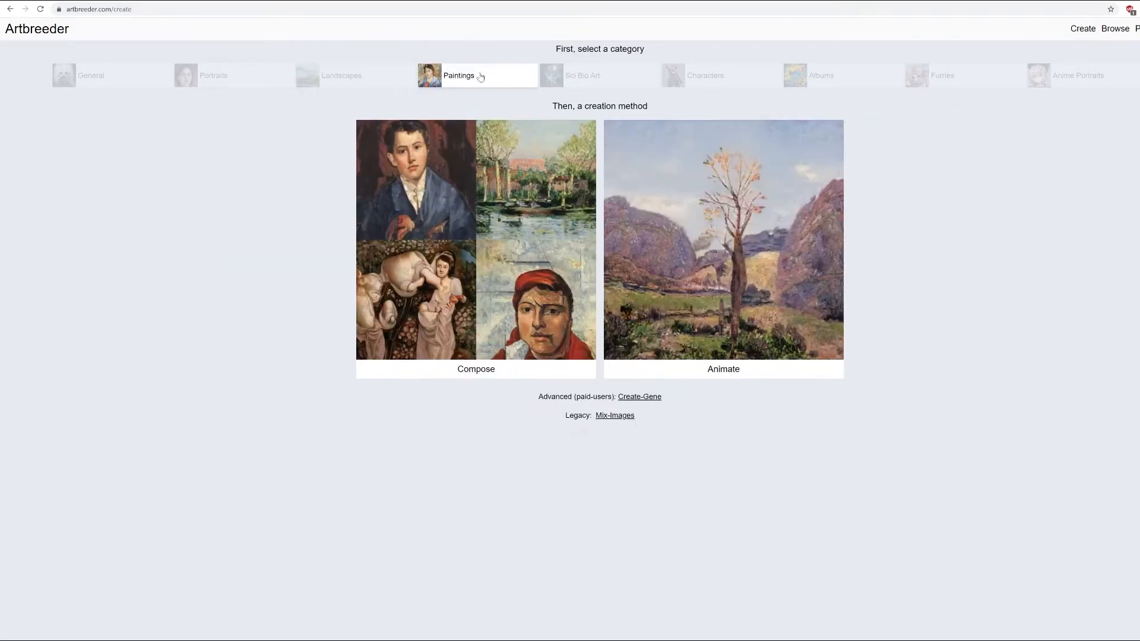
left_click(594, 82)
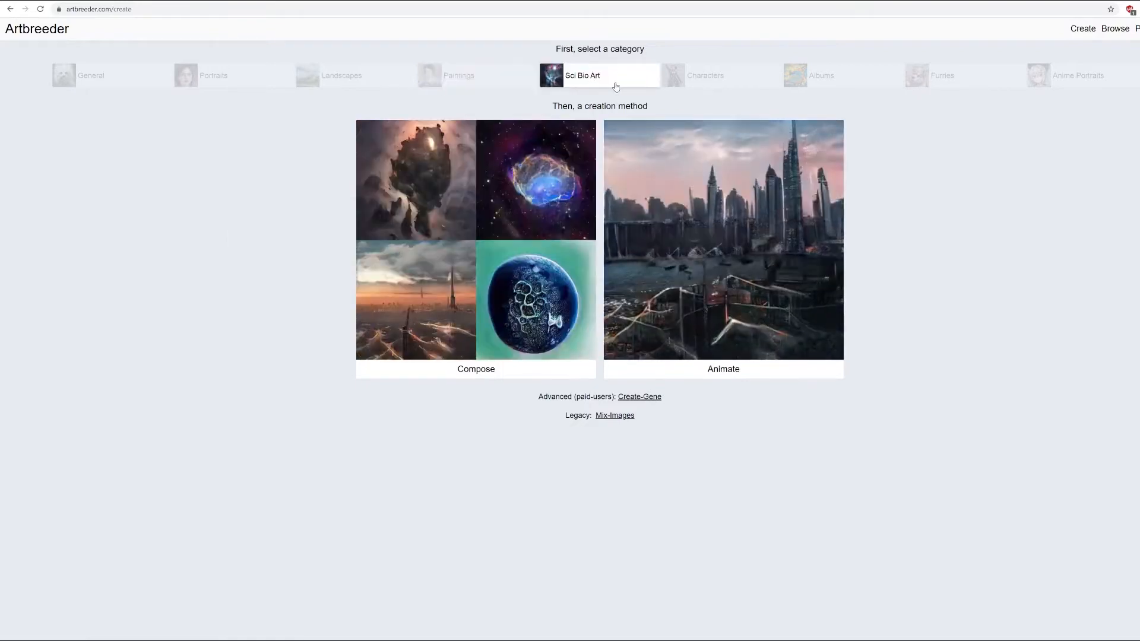
left_click(716, 83)
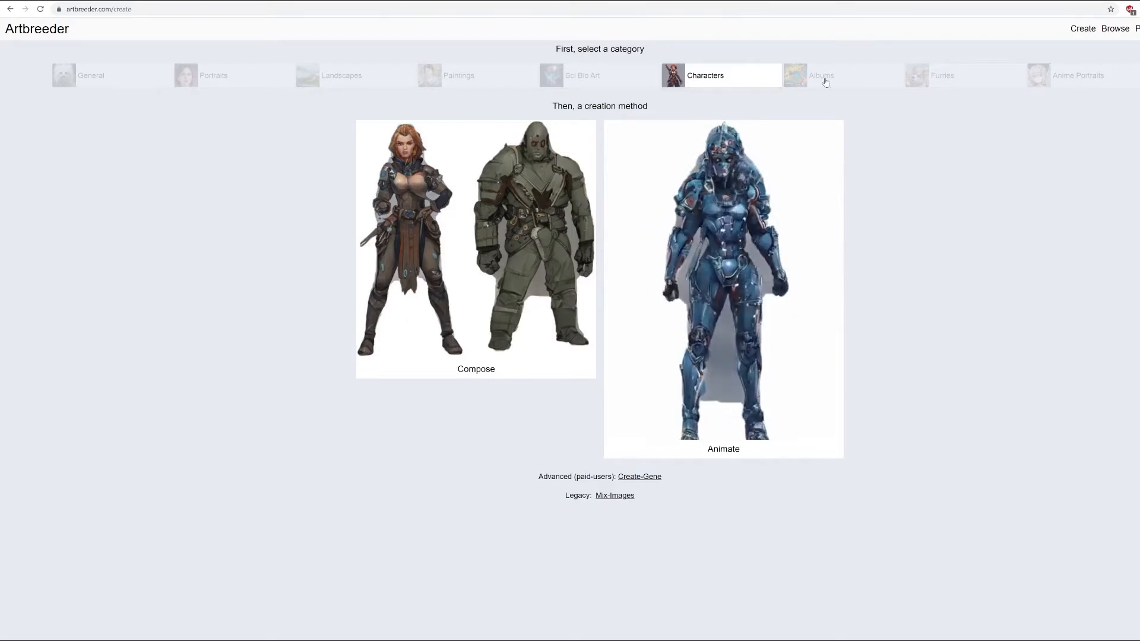
left_click(853, 74)
left_click(959, 84)
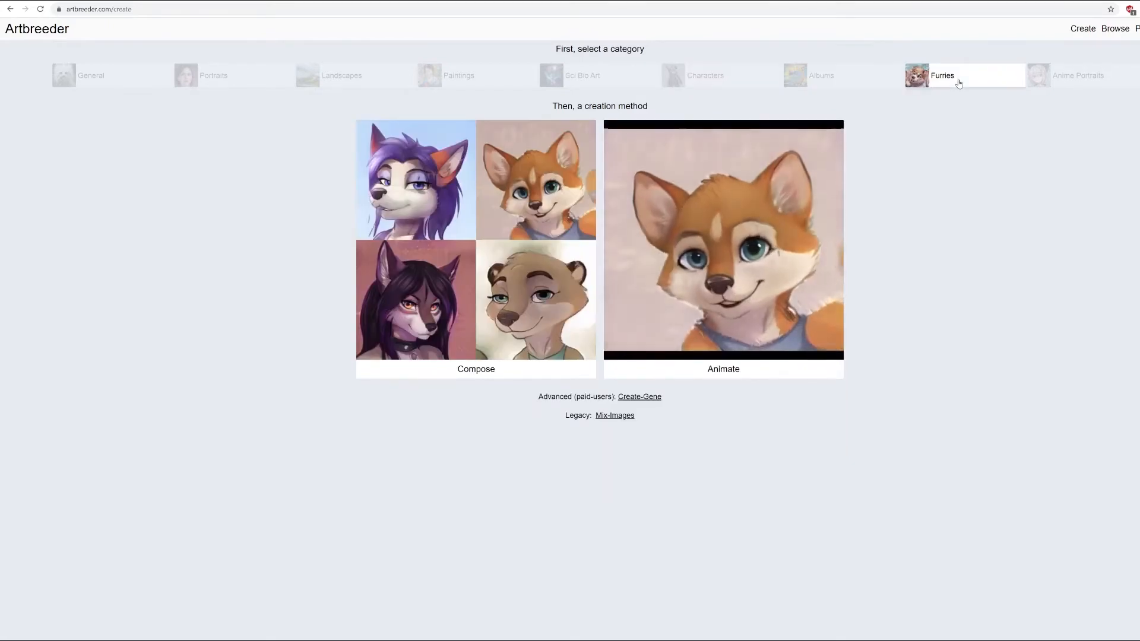
left_click(1092, 82)
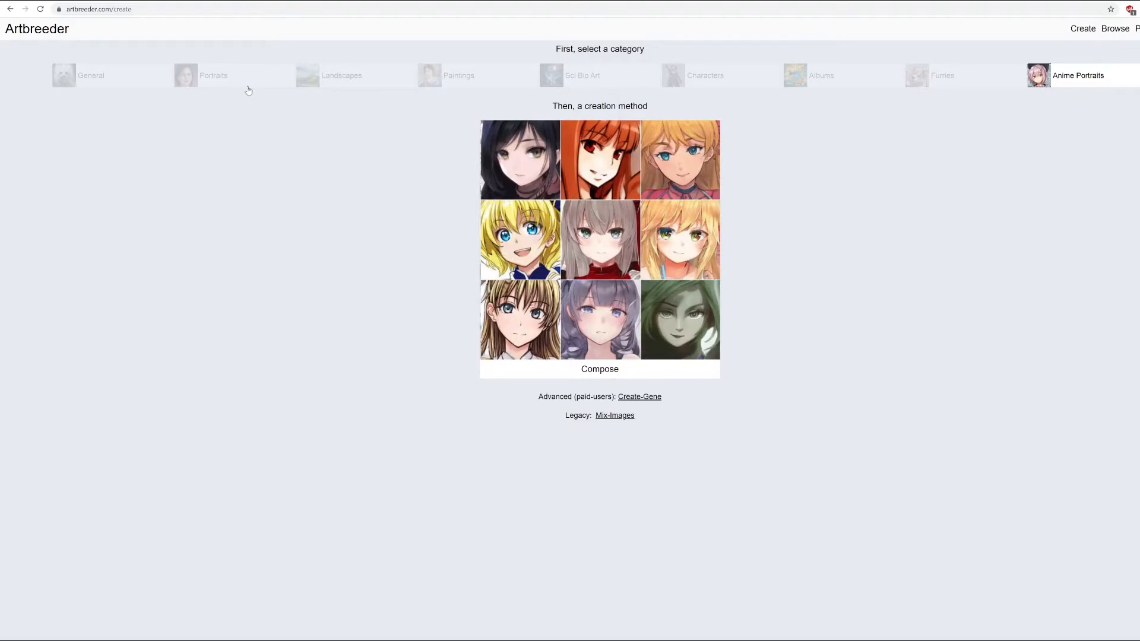
left_click(978, 80)
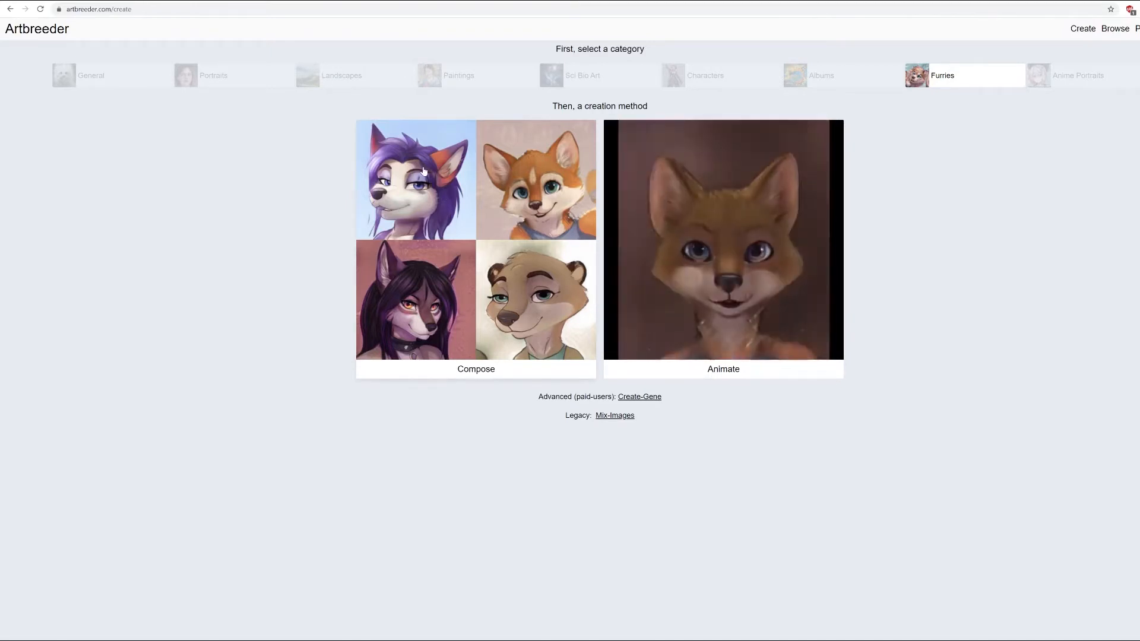
- Choose the Portraits category and open its image upload page
left_click(233, 83)
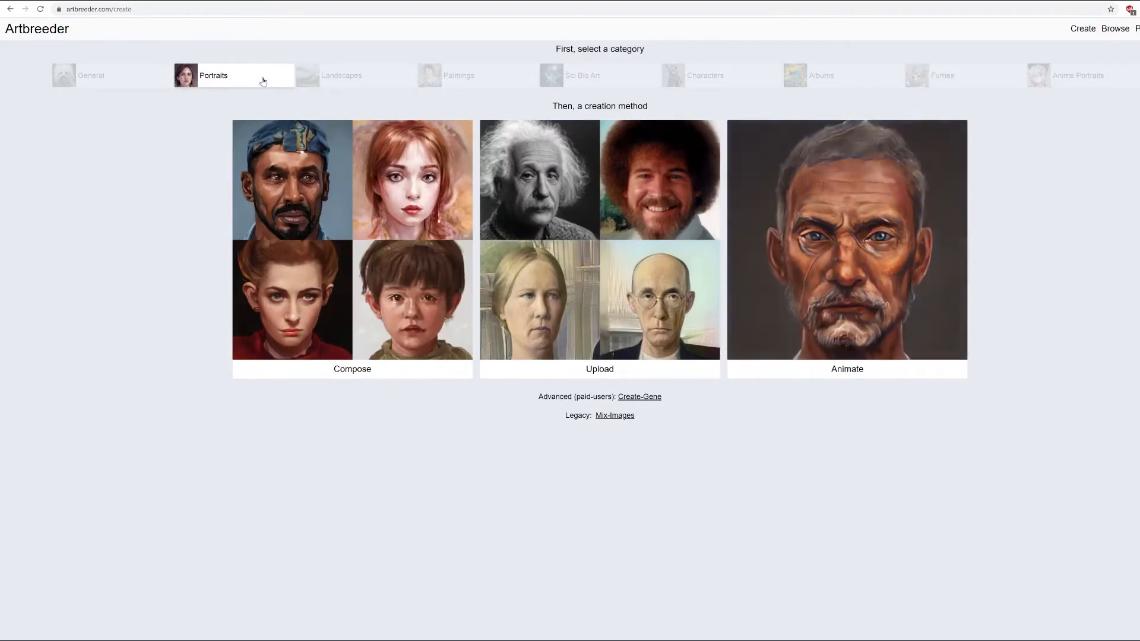
left_click(601, 370)
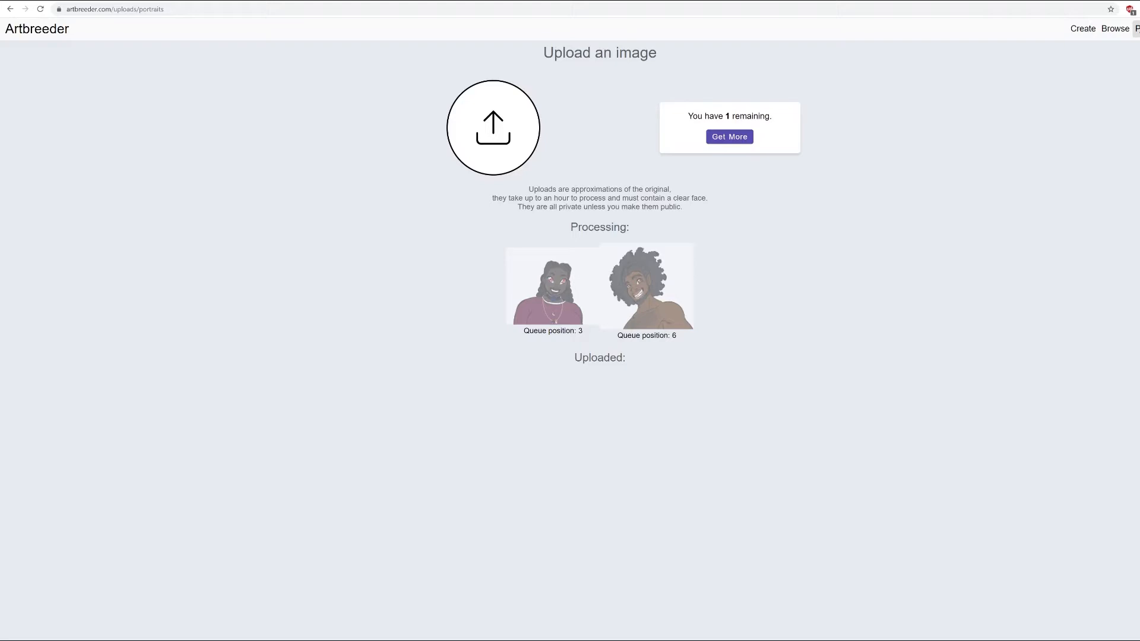
- Check the new account's profile page for created images and compare it with the established profile's portrait gallery
left_click(1137, 29)
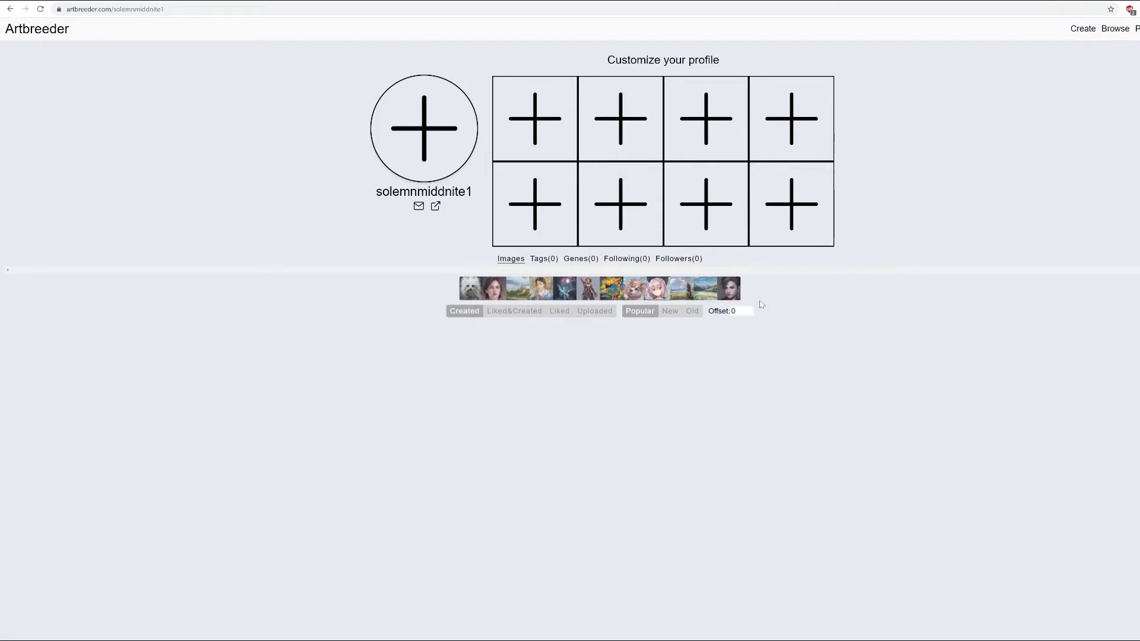
left_click(963, 0)
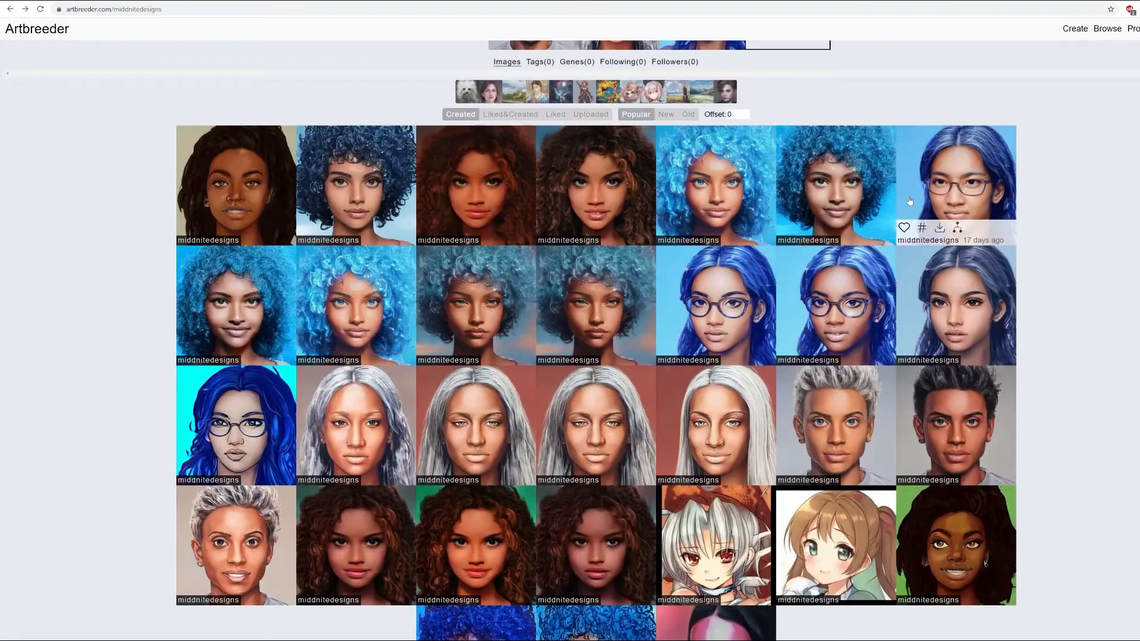
scroll(878, 342, "up", 3)
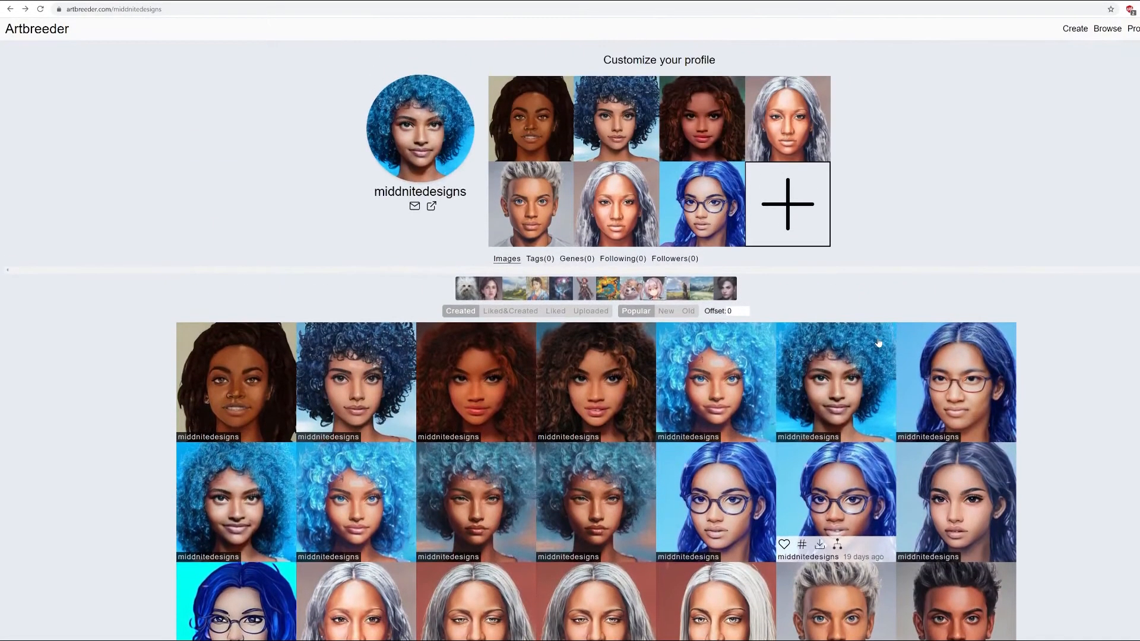
scroll(879, 343, "down", 5)
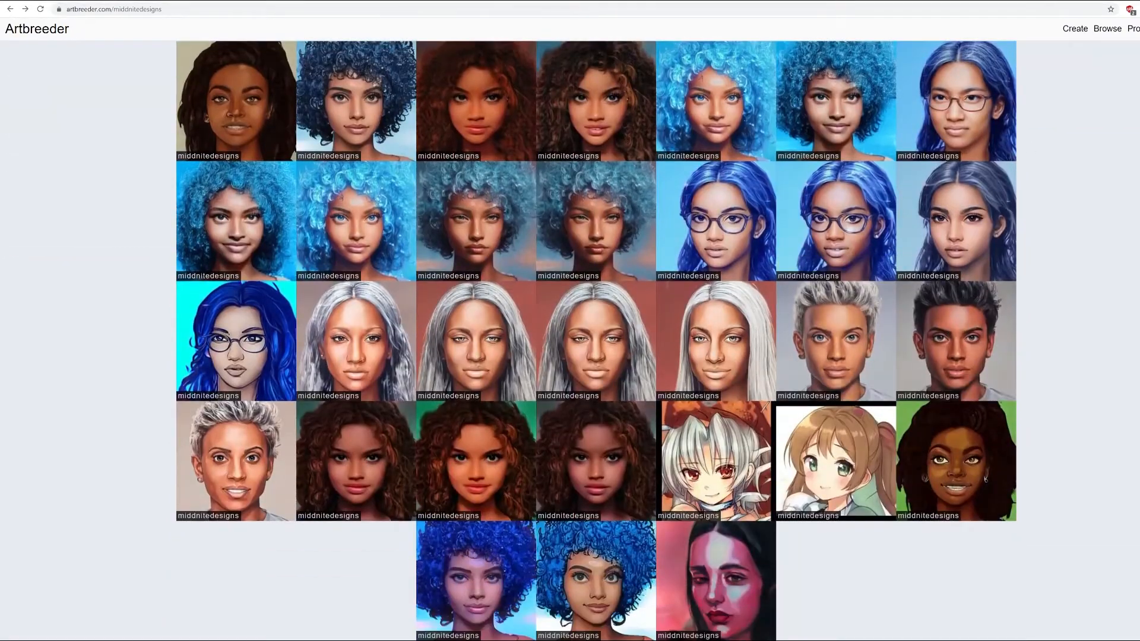
left_click(116, 0)
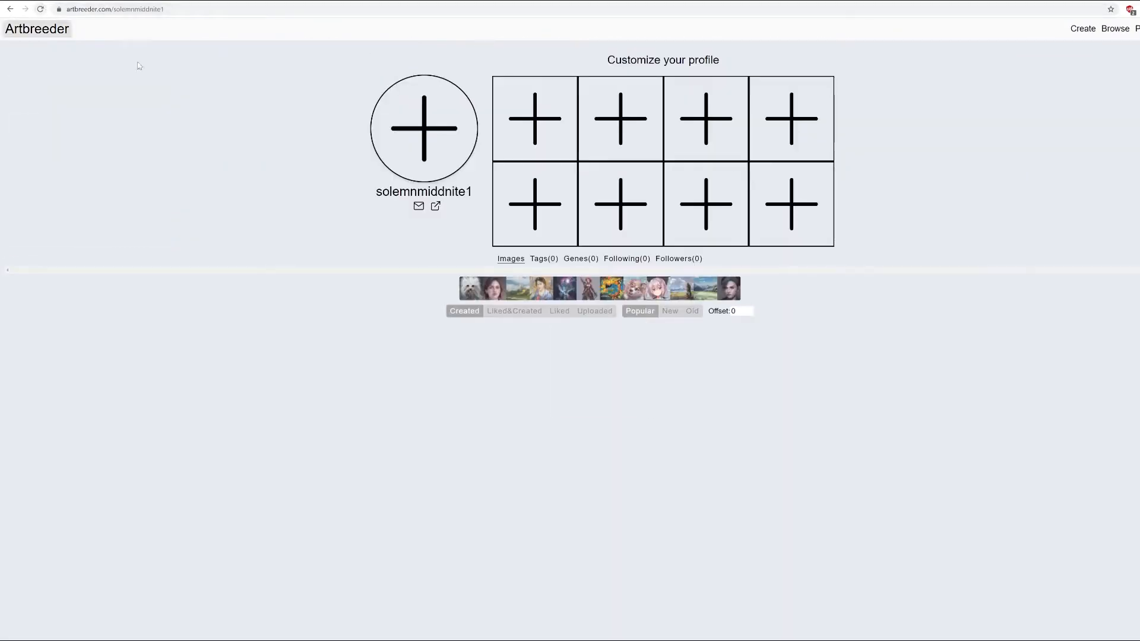
left_click(1017, 1)
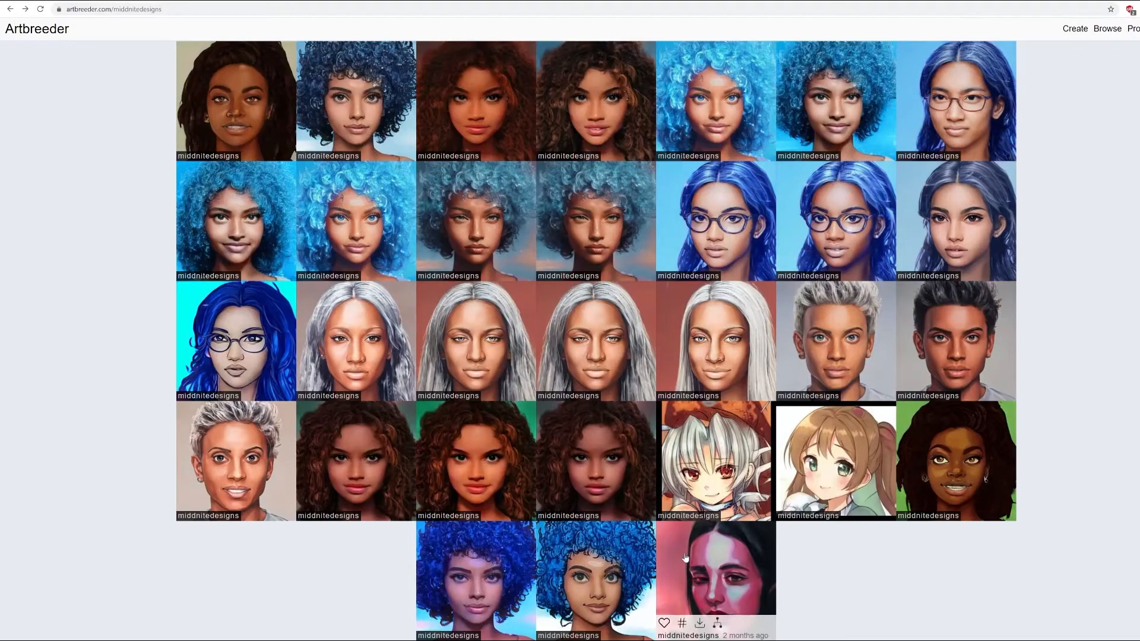
scroll(683, 557, "down", 1)
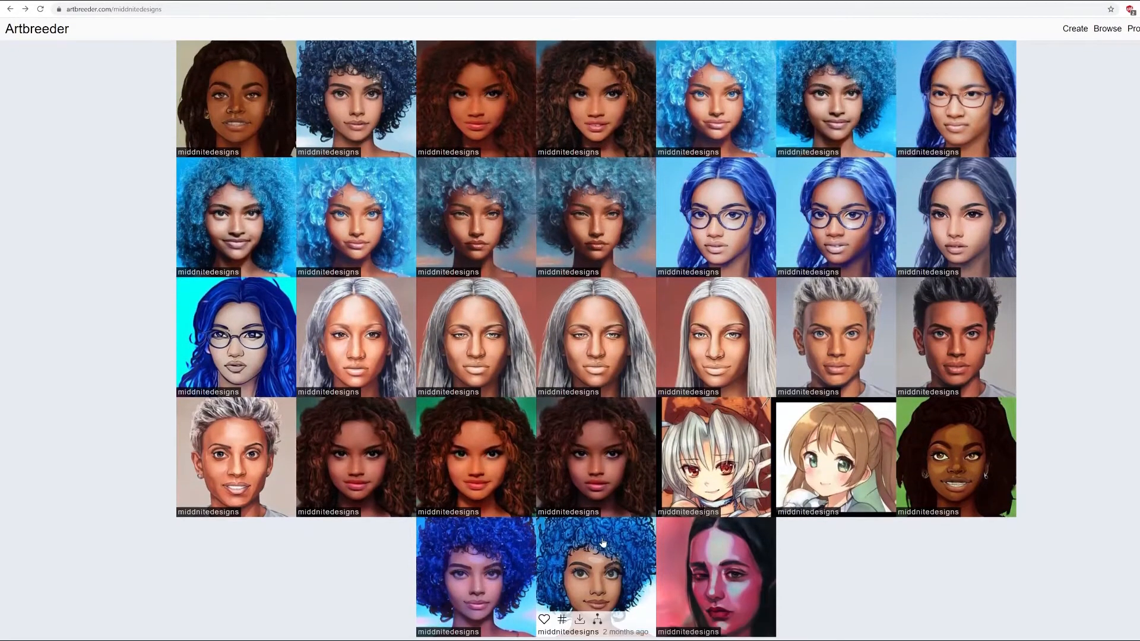
- Examine the genes and lineage of the illustrated portrait with blue curly hair, including its saved variation
left_click(604, 579)
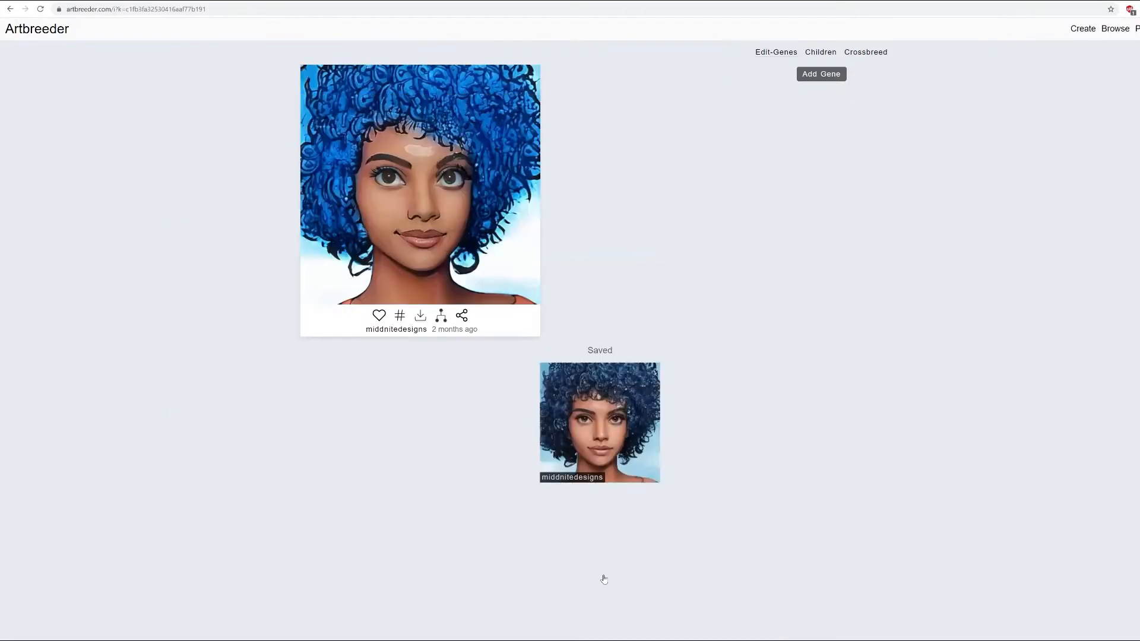
left_click(400, 316)
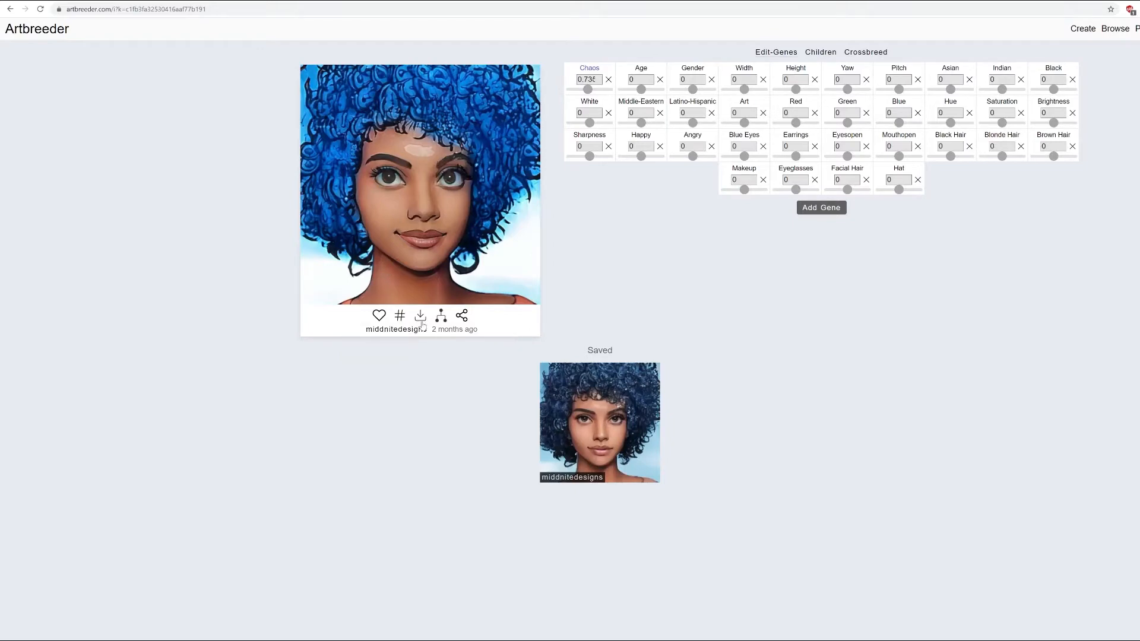
left_click(441, 318)
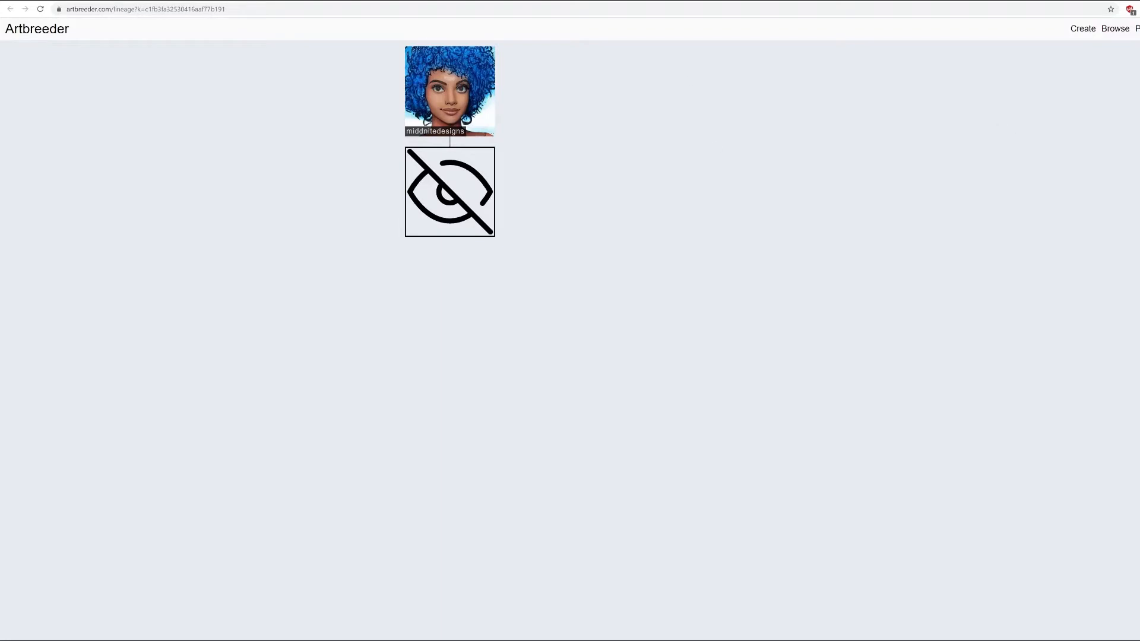
key("alt+Left")
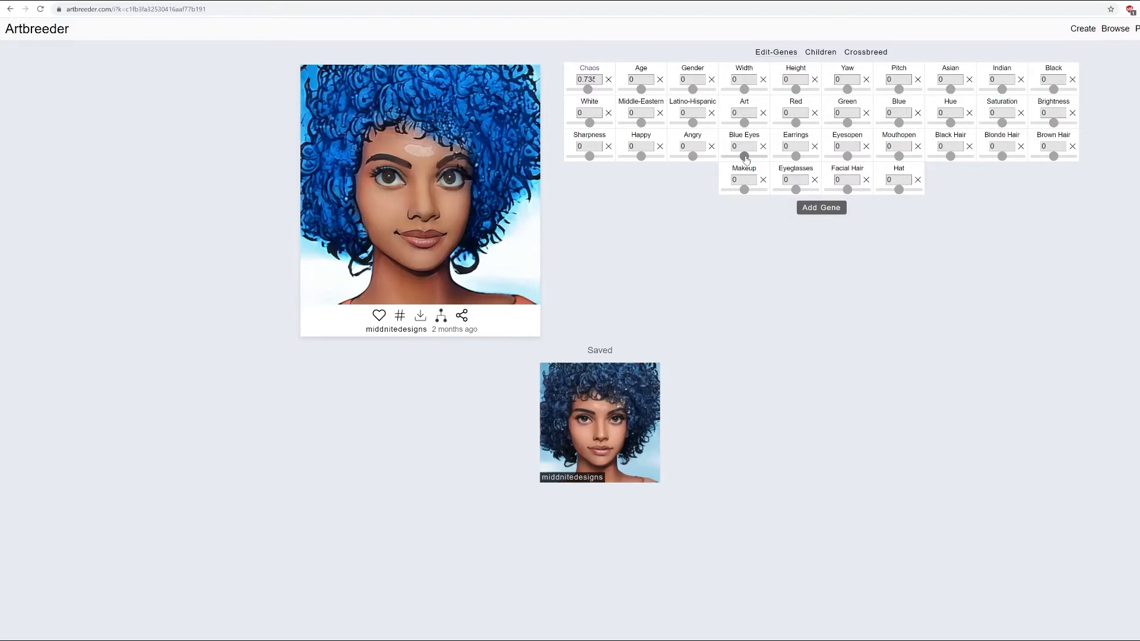
left_click(592, 413)
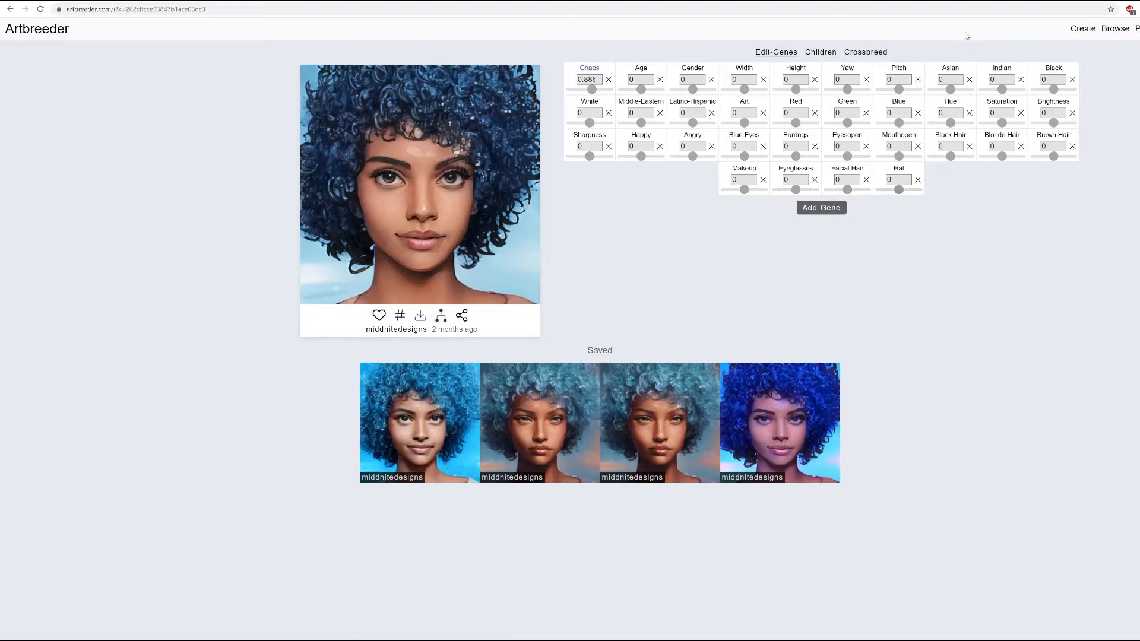
- Return to the new account's profile and reload it to check for the uploaded portraits
key("ctrl+shift+Tab")
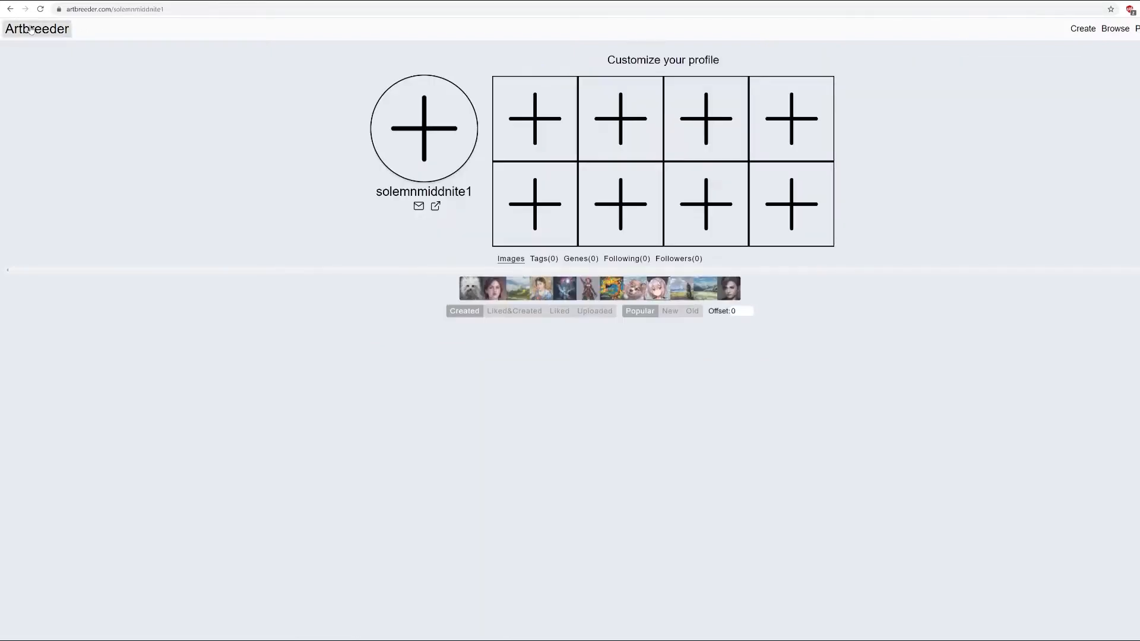
left_click(40, 12)
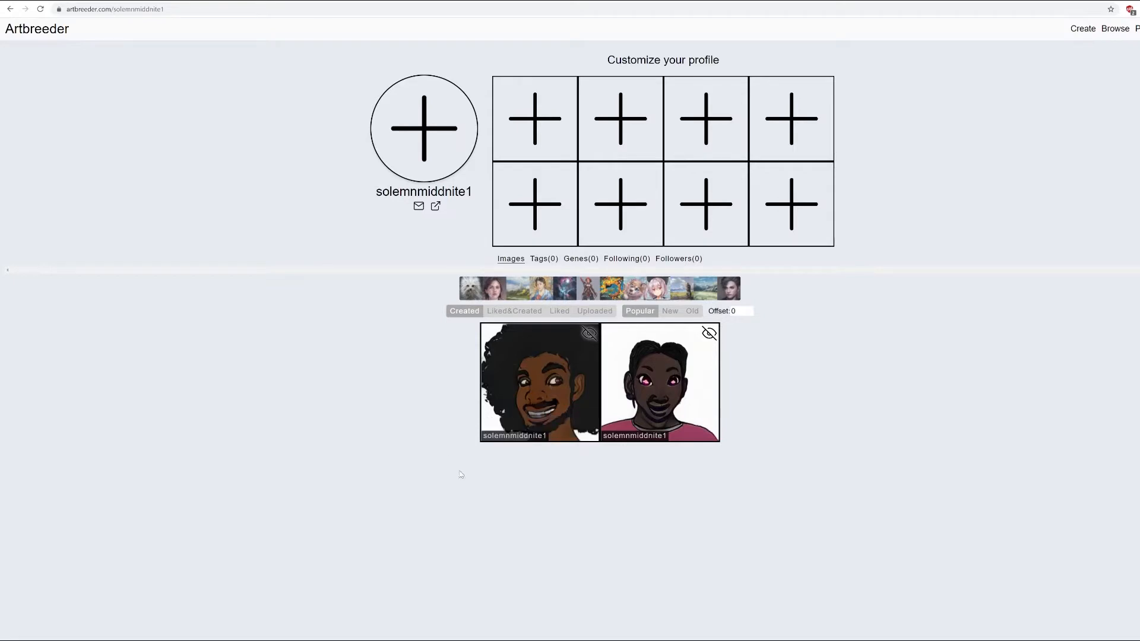
- Open the uploaded portrait with the pink shirt and lower its Chaos gene to about 0.395 after testing up to 1.5
left_click(652, 391)
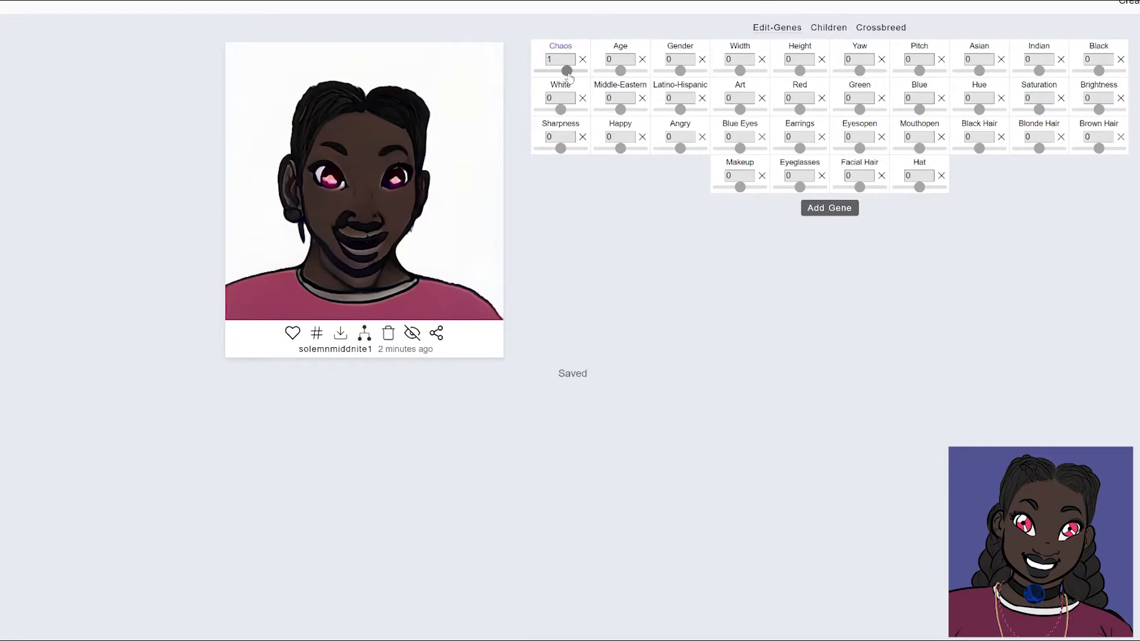
left_click_drag(569, 75, 570, 74)
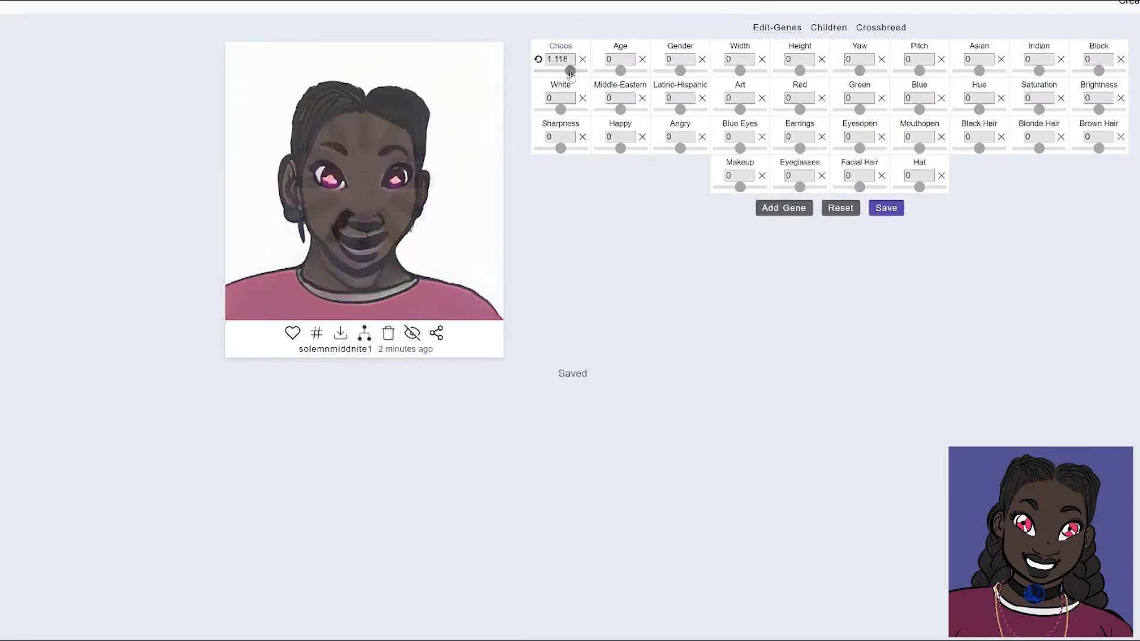
left_click_drag(570, 74, 583, 76)
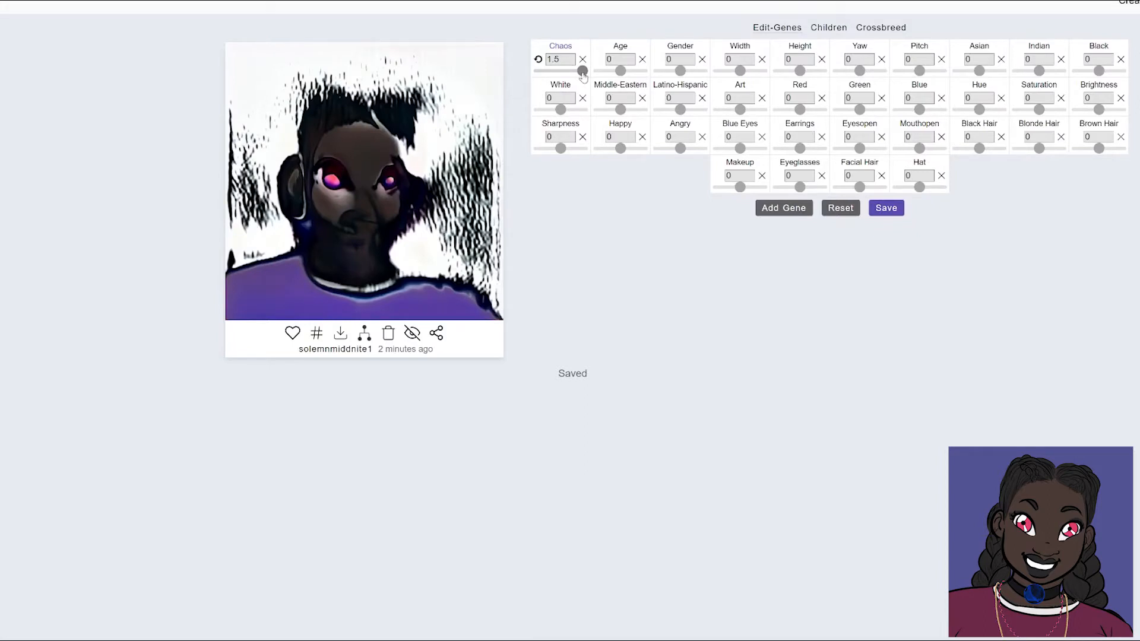
left_click_drag(583, 76, 560, 76)
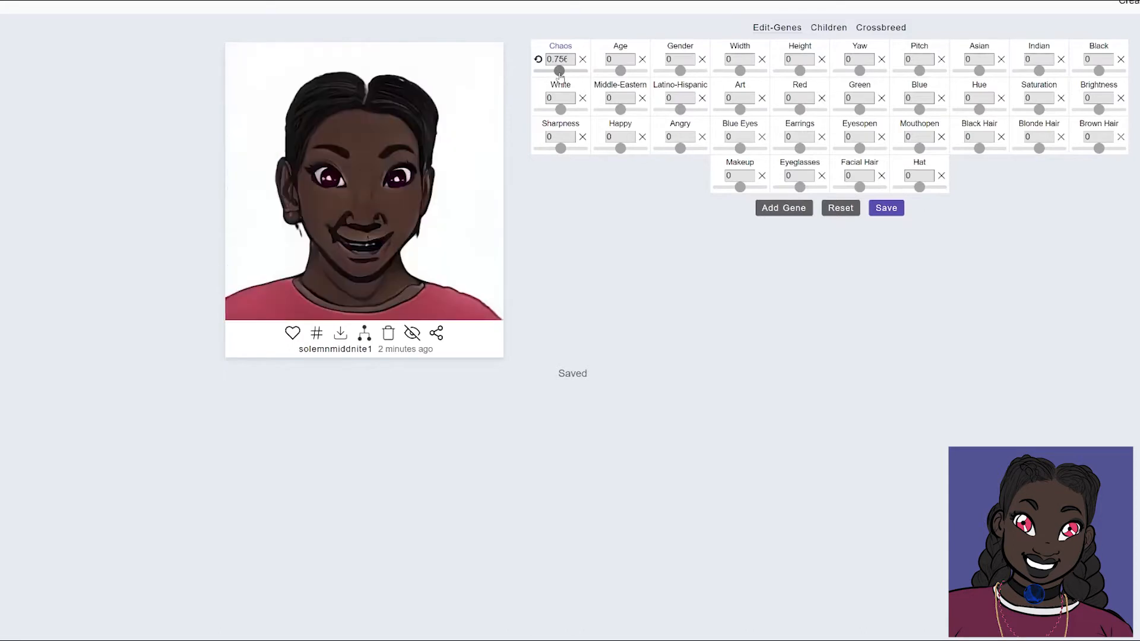
left_click_drag(560, 76, 551, 76)
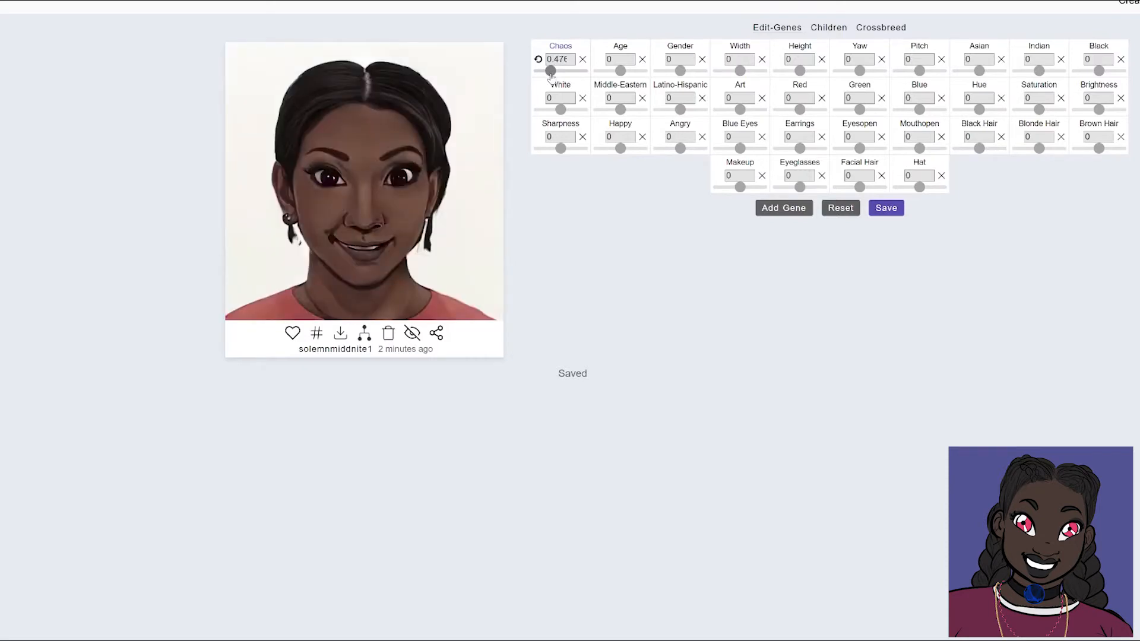
left_click_drag(551, 73, 548, 77)
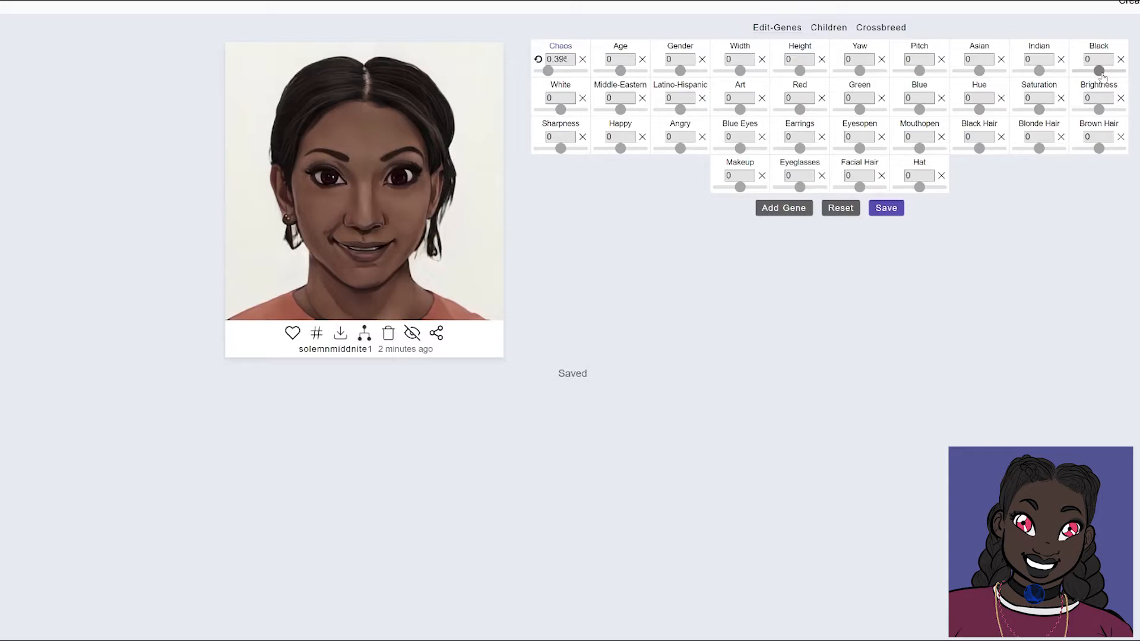
- Raise the portrait's Black gene to about 1.509 and lower its Age gene to -0.95
left_click_drag(1102, 74, 1103, 72)
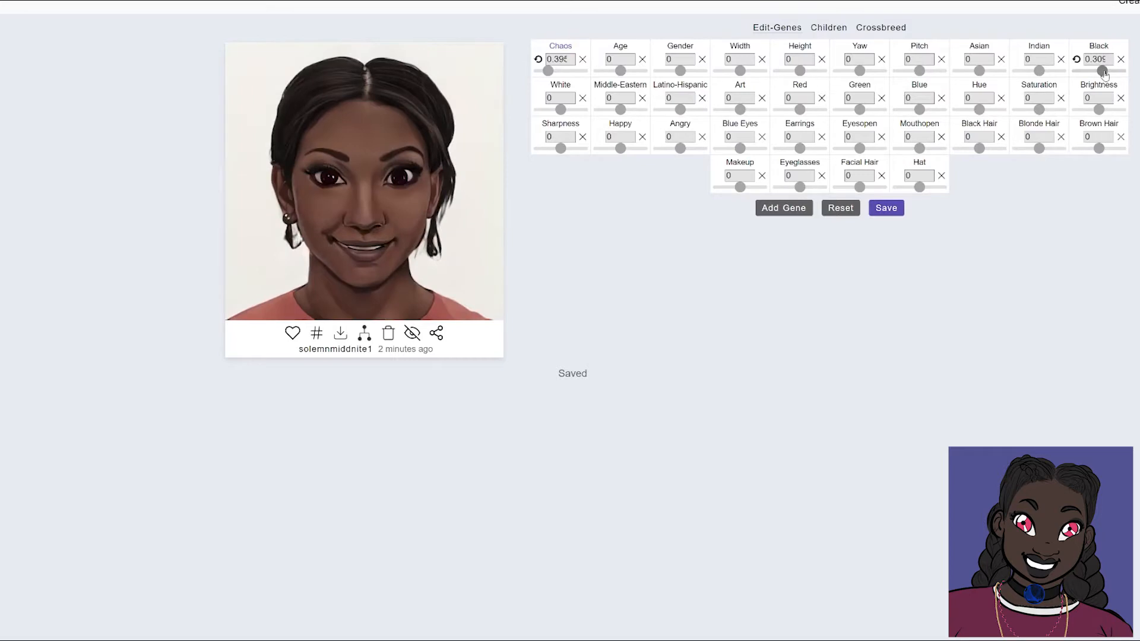
left_click_drag(1104, 72, 1116, 72)
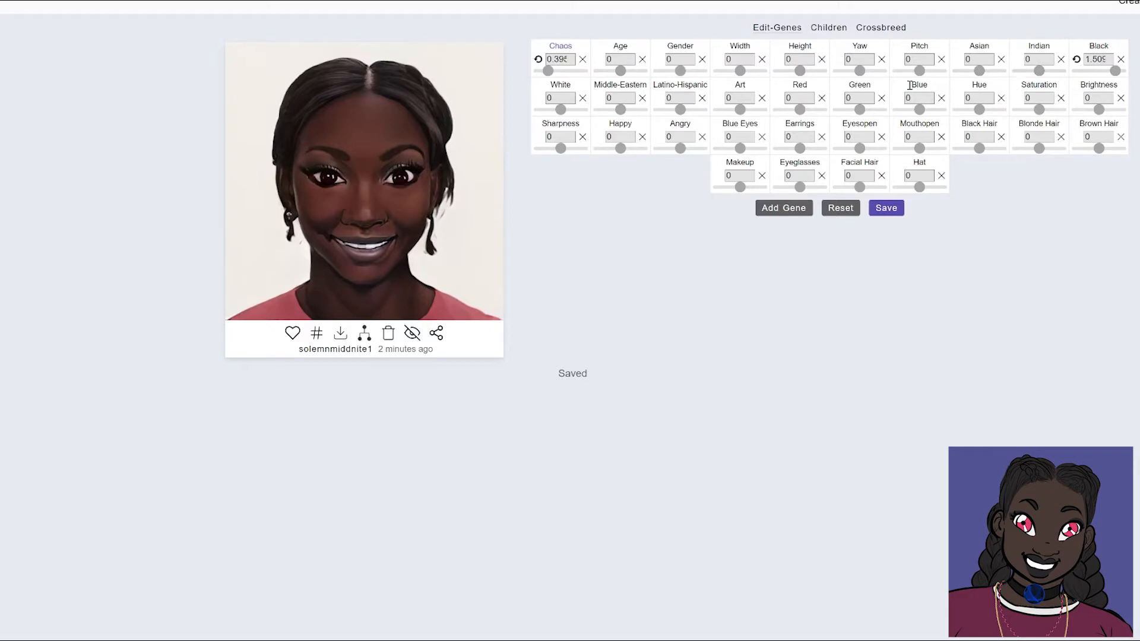
left_click_drag(621, 71, 607, 71)
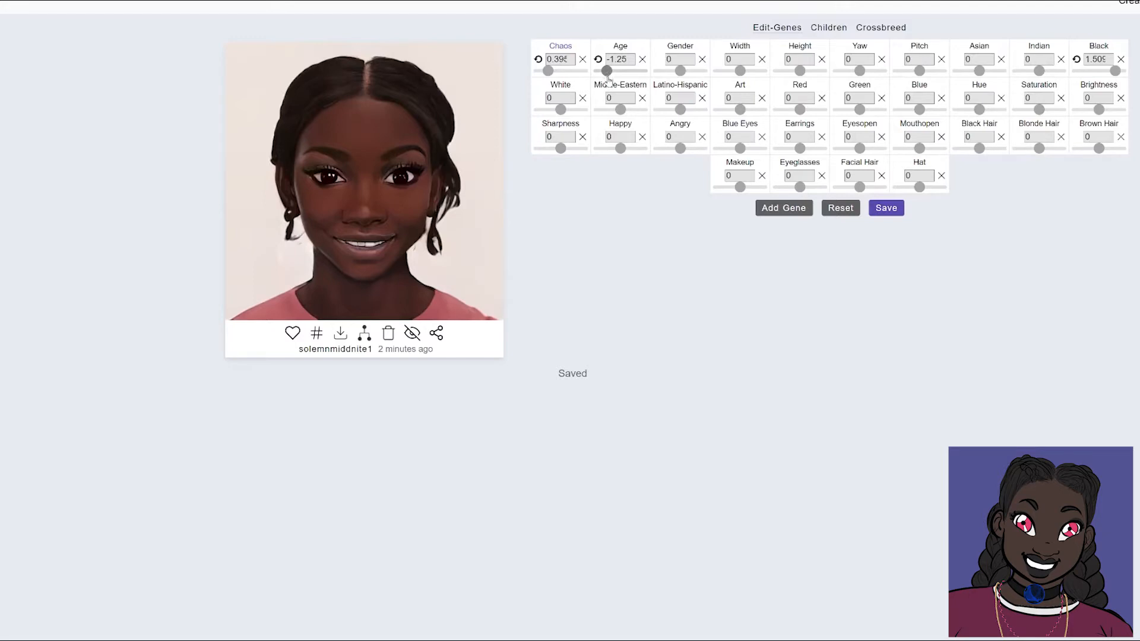
left_click_drag(607, 70, 610, 72)
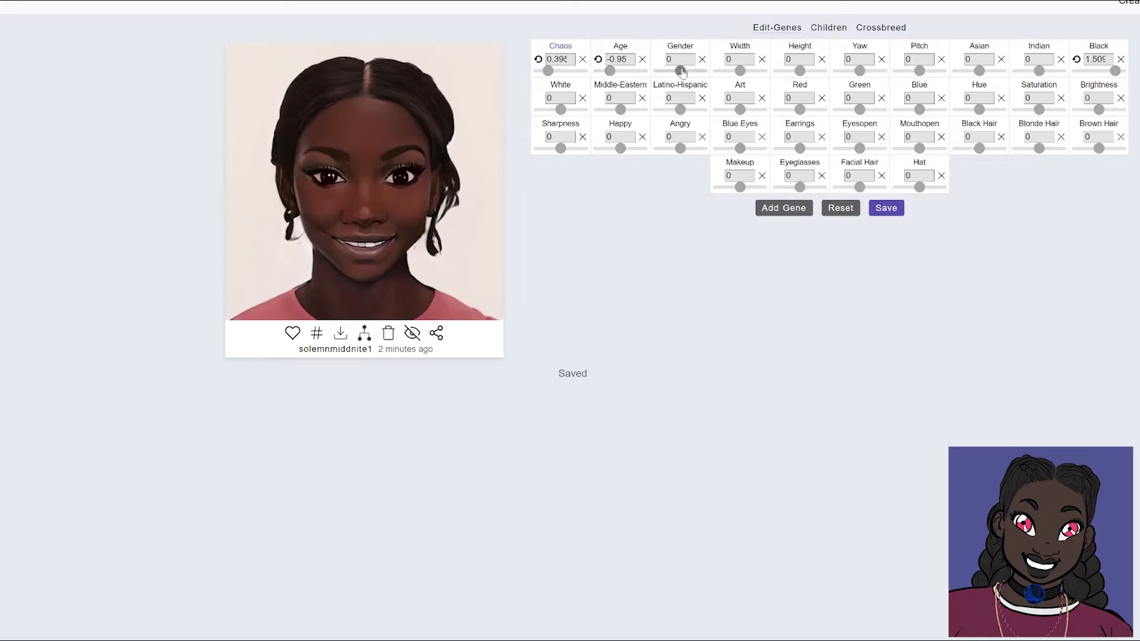
- Test the Gender gene in both directions, at about 1.08 and -0.79, and reset it to 0
left_click_drag(682, 72, 676, 73)
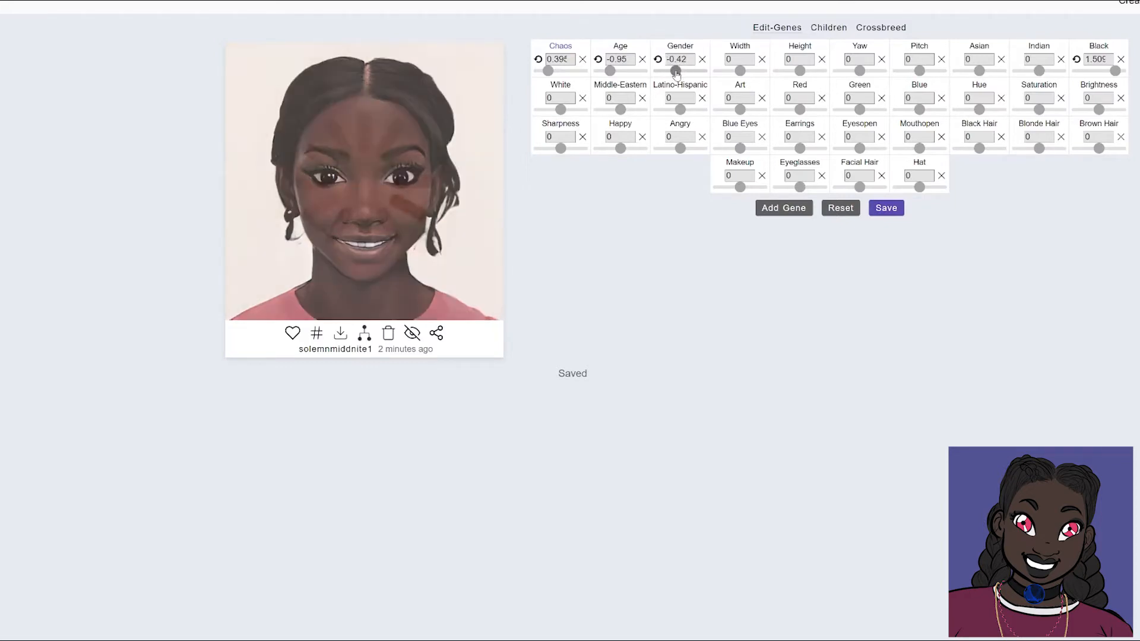
left_click_drag(677, 73, 693, 72)
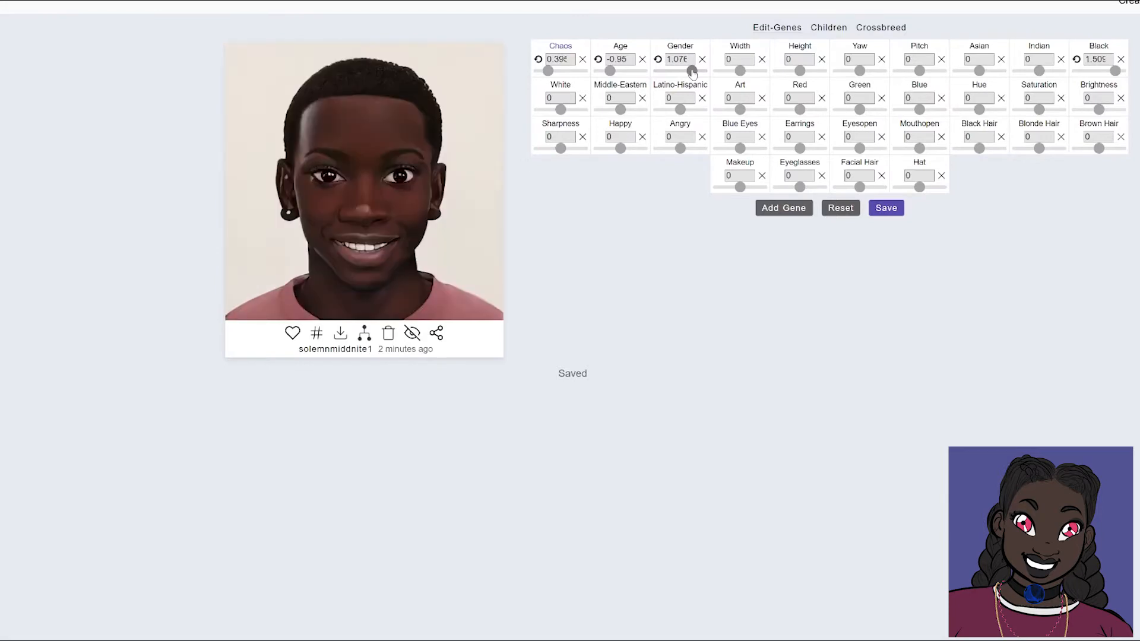
left_click_drag(692, 72, 672, 76)
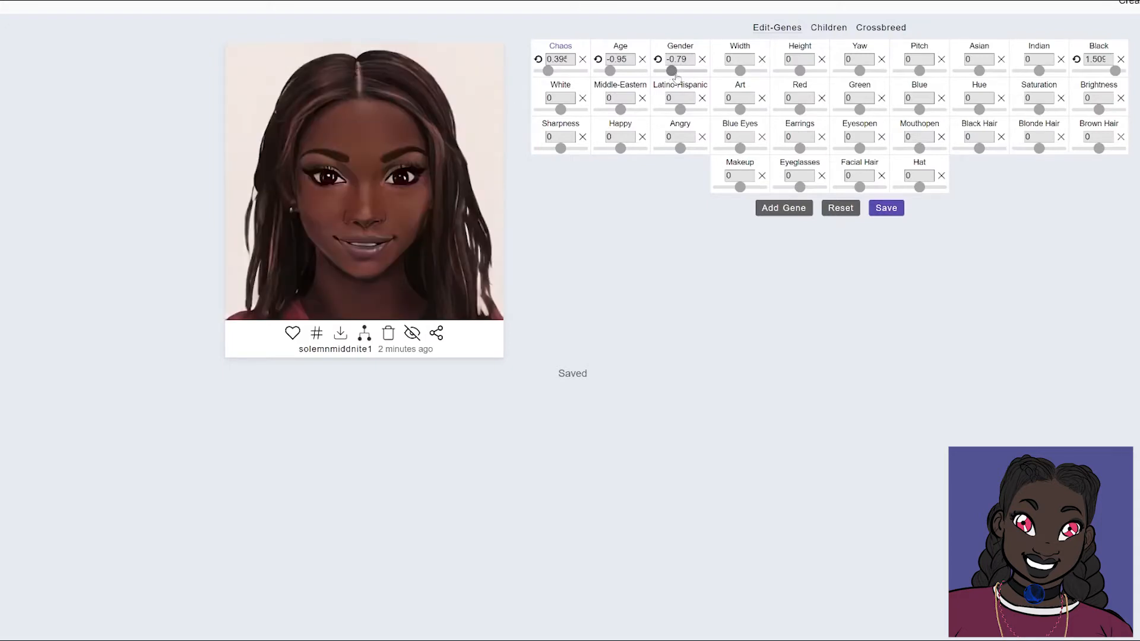
left_click_drag(674, 75, 678, 74)
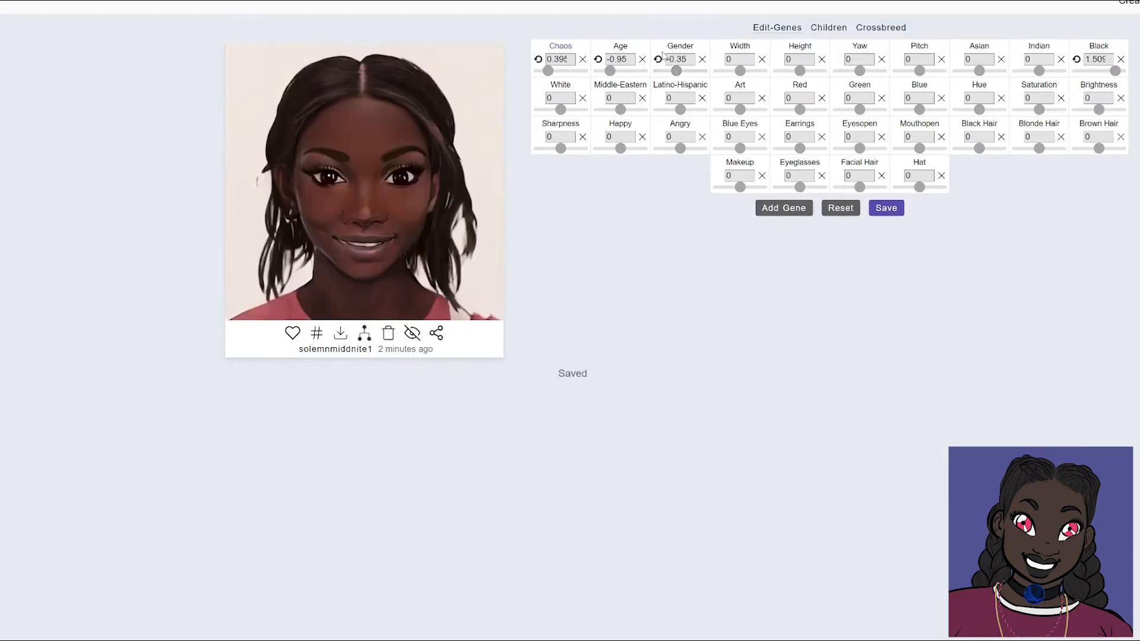
left_click(658, 59)
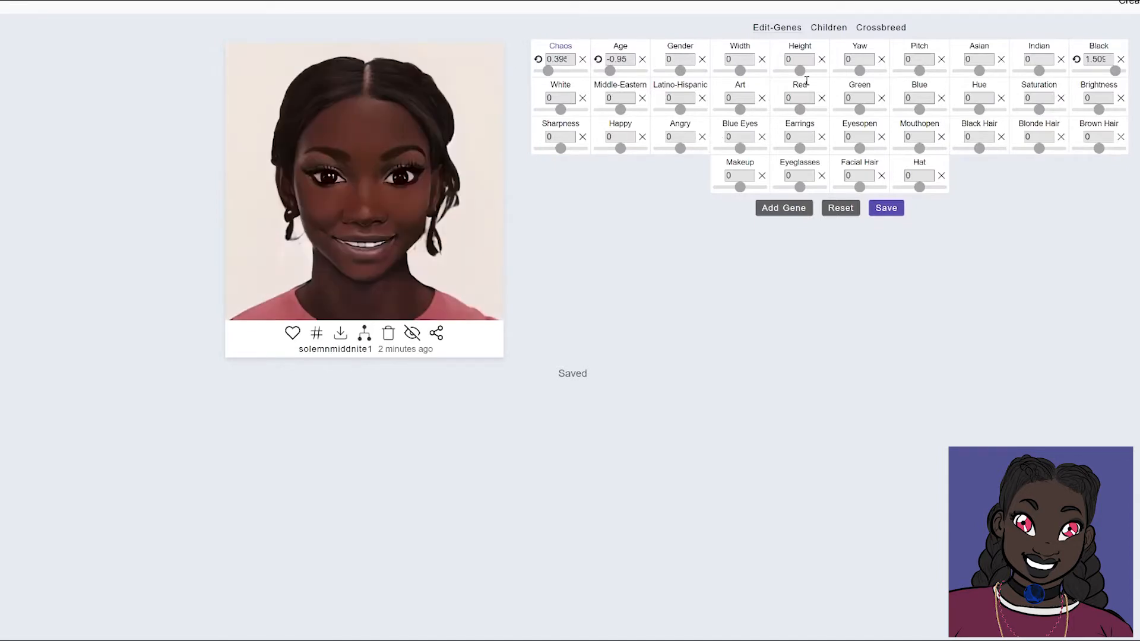
- Try a positive Height gene of about 0.74 and settle it at -0.32
left_click_drag(800, 71, 808, 72)
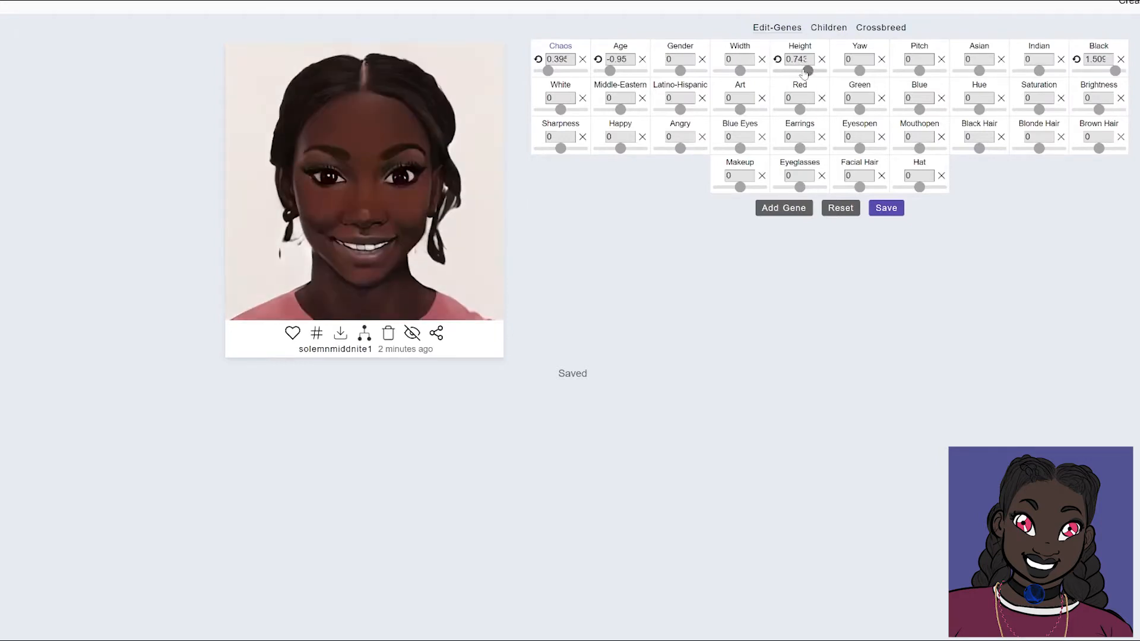
left_click_drag(810, 71, 798, 72)
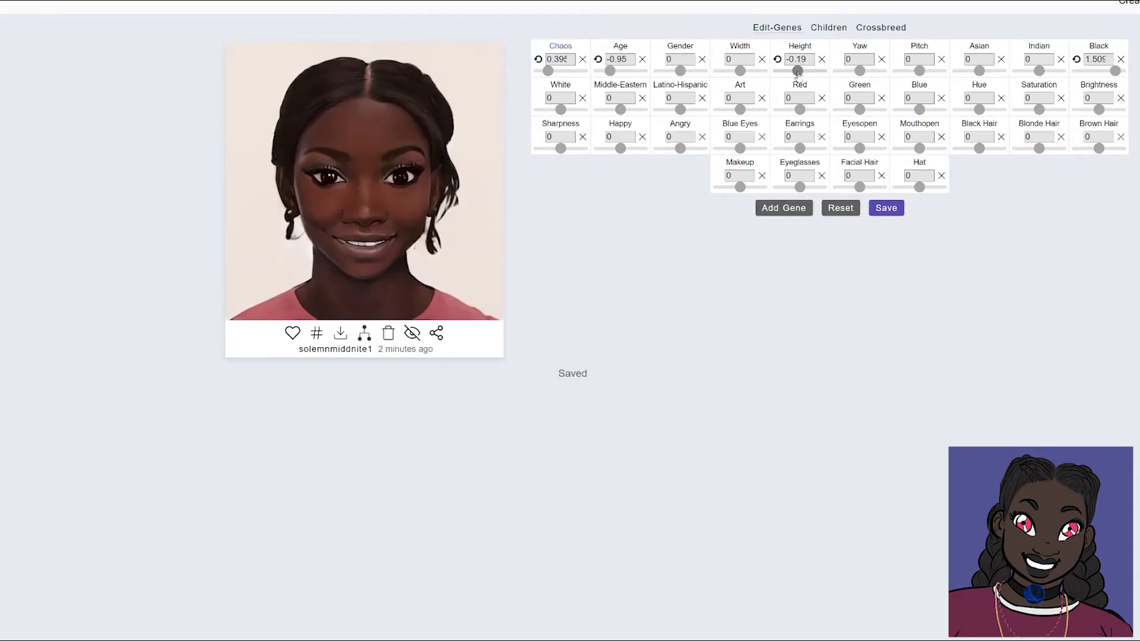
left_click_drag(797, 71, 797, 72)
- Test the Yaw gene at -0.29 and the Pitch gene at -1.19, resetting both to 0
left_click_drag(860, 72, 860, 72)
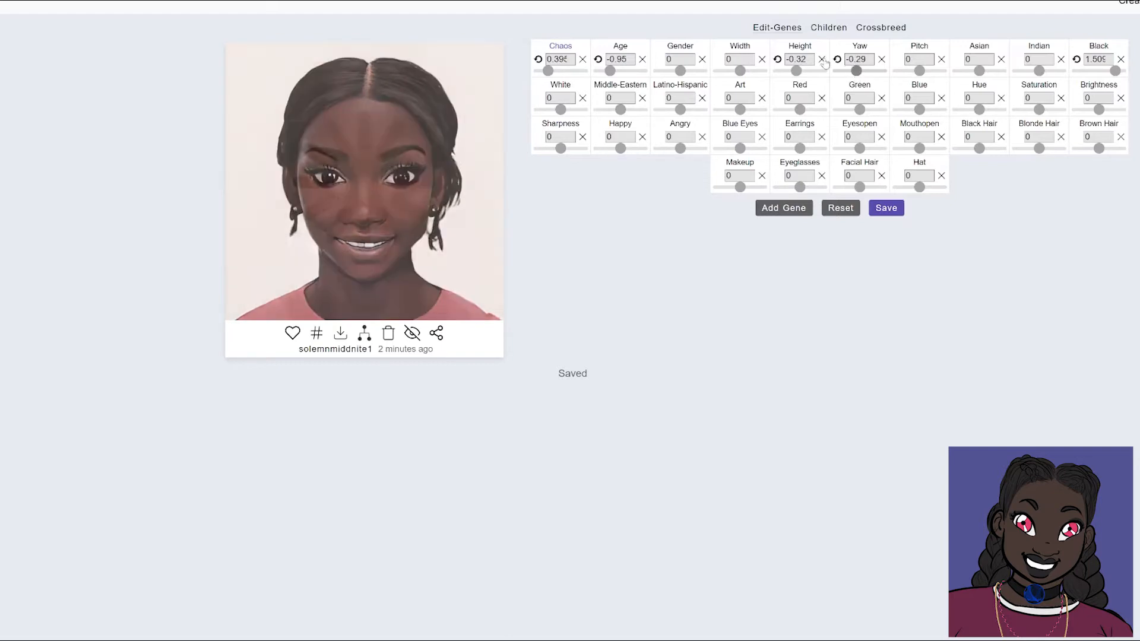
mouse_move(919, 72)
left_mouse_down()
mouse_move(929, 75)
mouse_move(908, 77)
left_mouse_up()
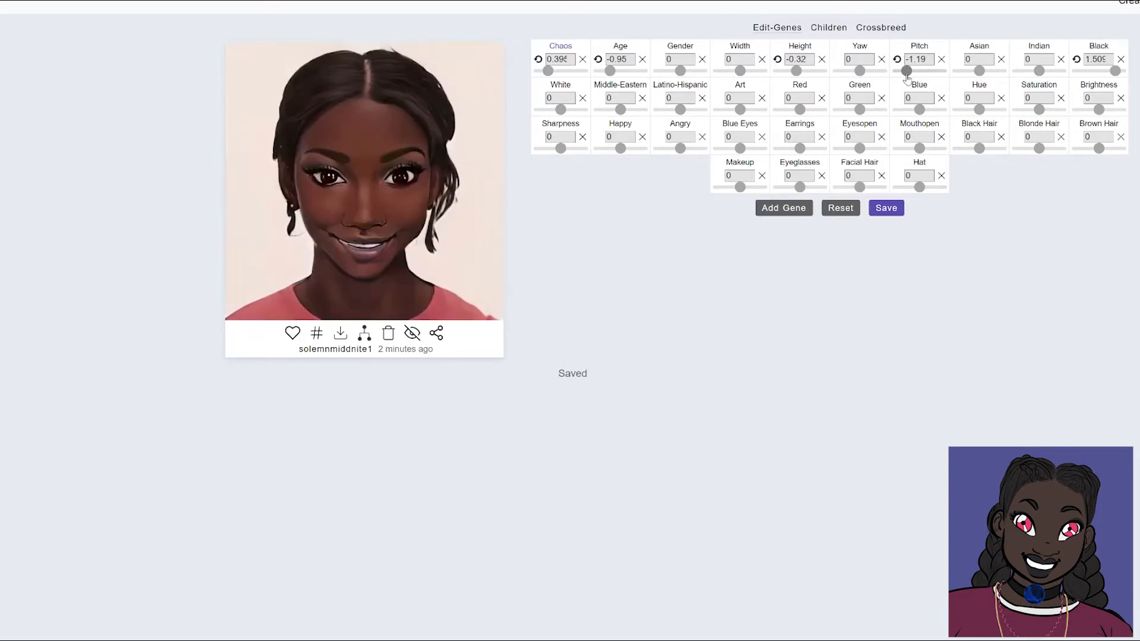
left_click(897, 60)
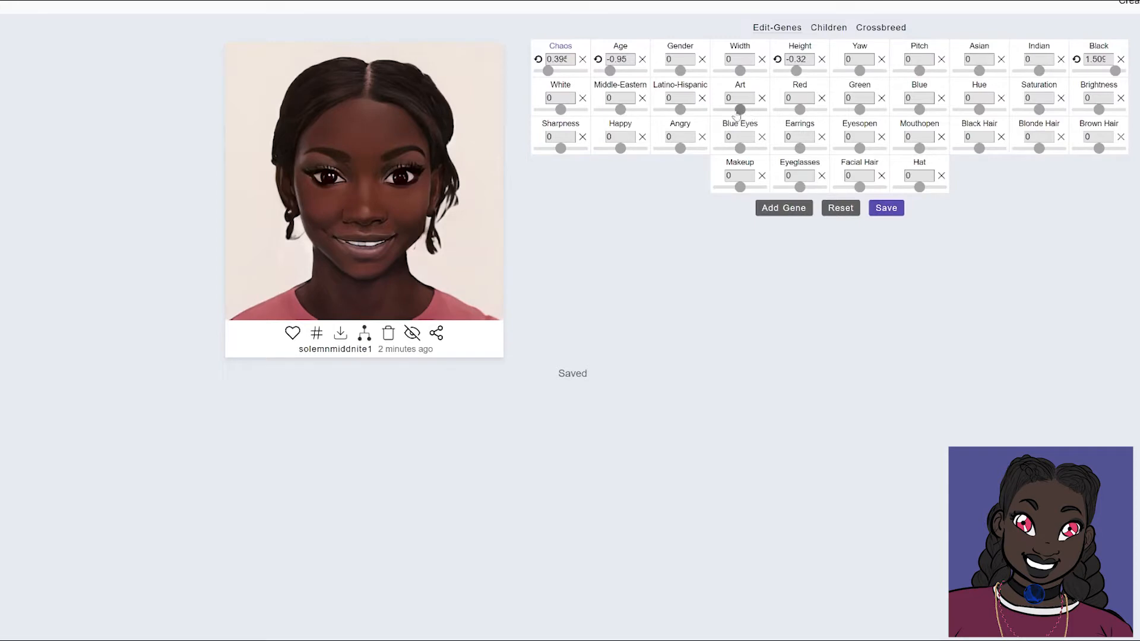
- Compare negative and positive values of the Art gene and settle it at -0.49
left_click_drag(736, 111, 724, 111)
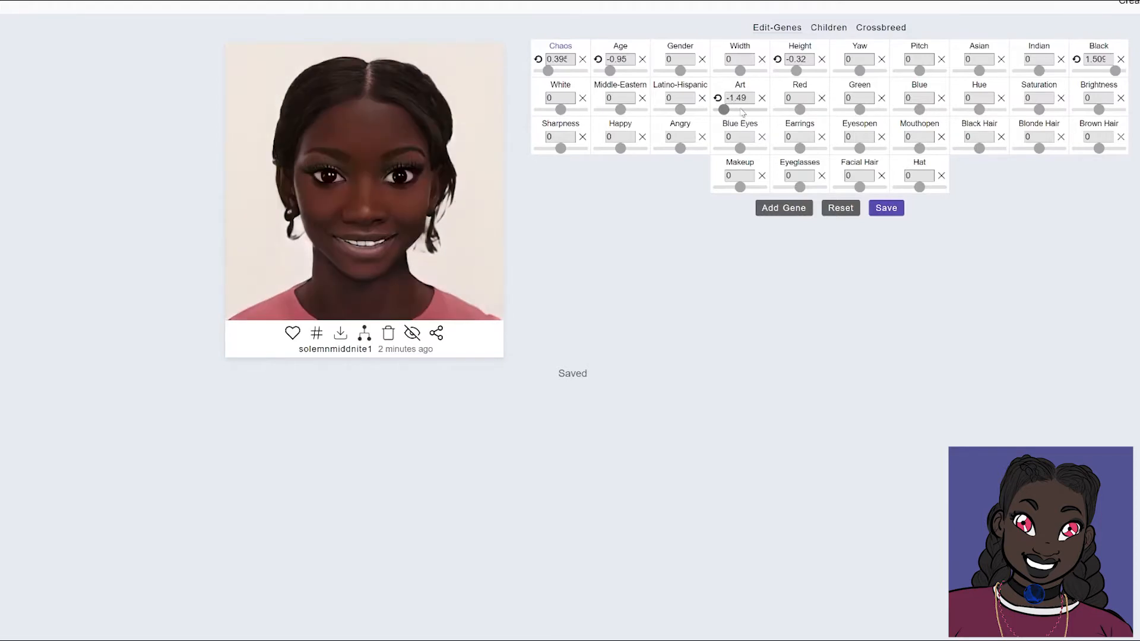
left_click(762, 111)
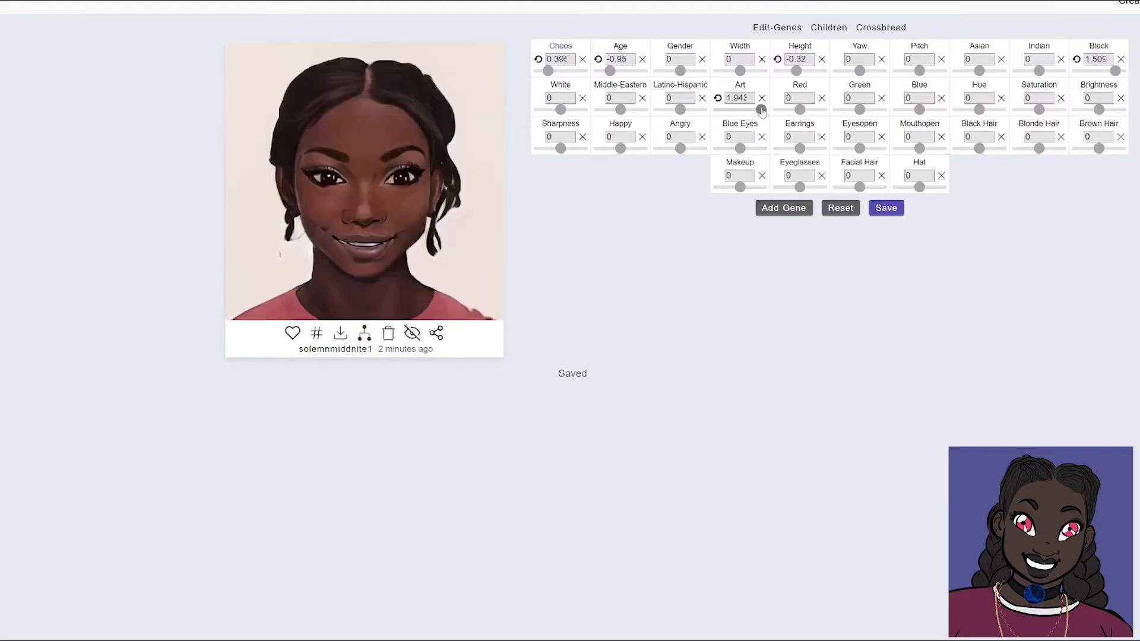
left_click_drag(761, 111, 775, 113)
left_click(737, 111)
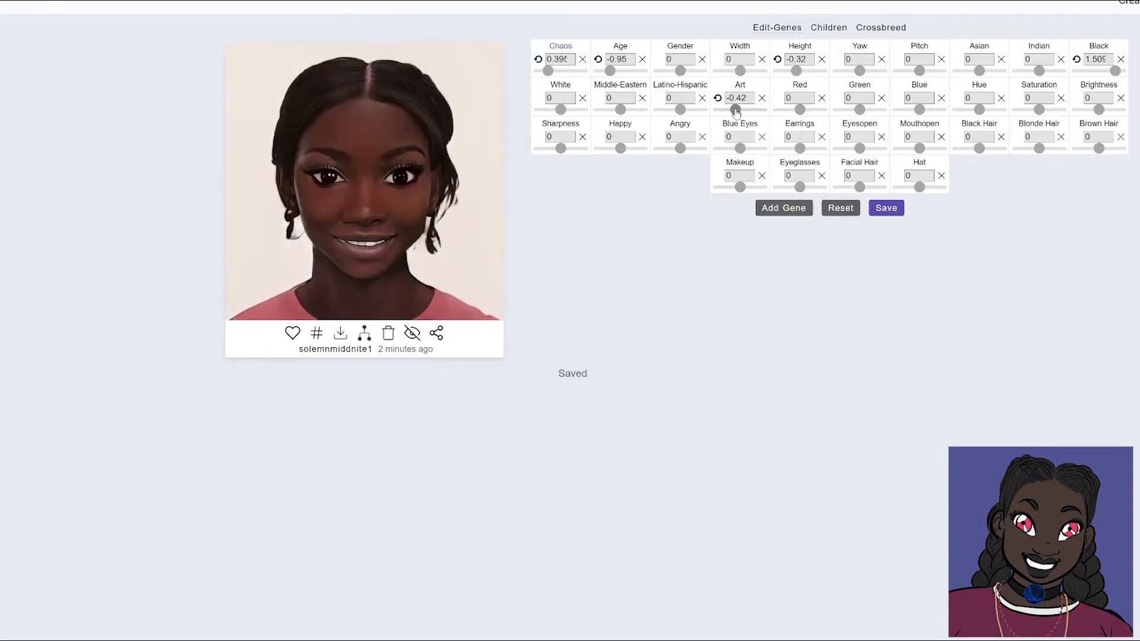
left_click_drag(736, 111, 740, 111)
left_click_drag(740, 112, 735, 112)
- Set Chaos to 0.1, Black to about 1.943, White, Middle-Eastern and Asian to -2, and Indian to 2
left_click_drag(549, 71, 538, 71)
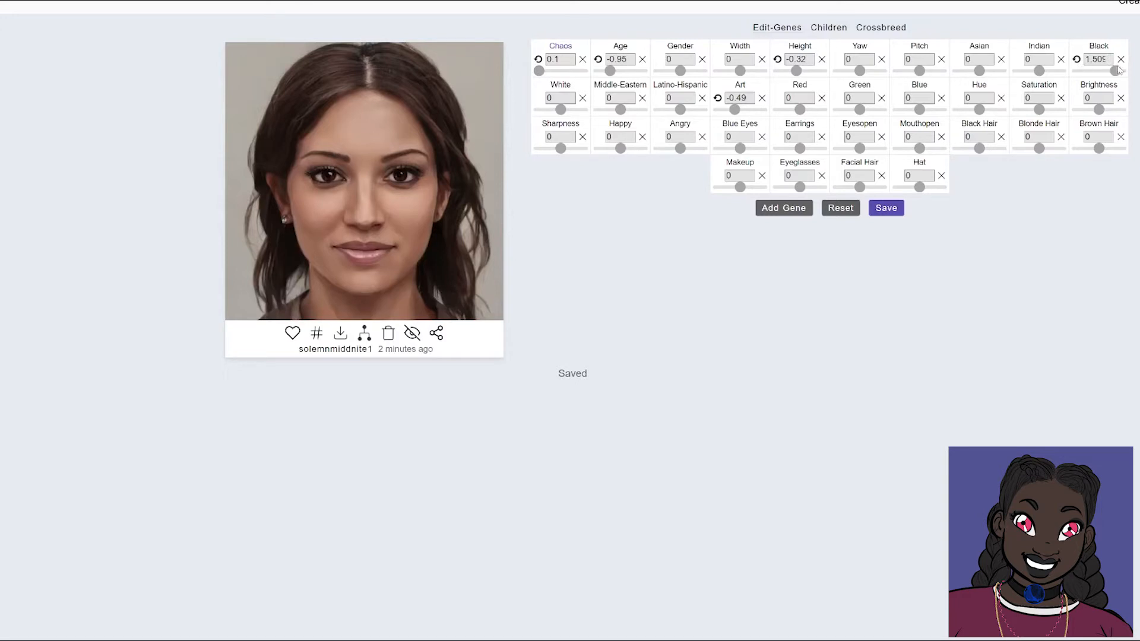
left_click_drag(1116, 71, 1120, 71)
left_click_drag(560, 110, 520, 113)
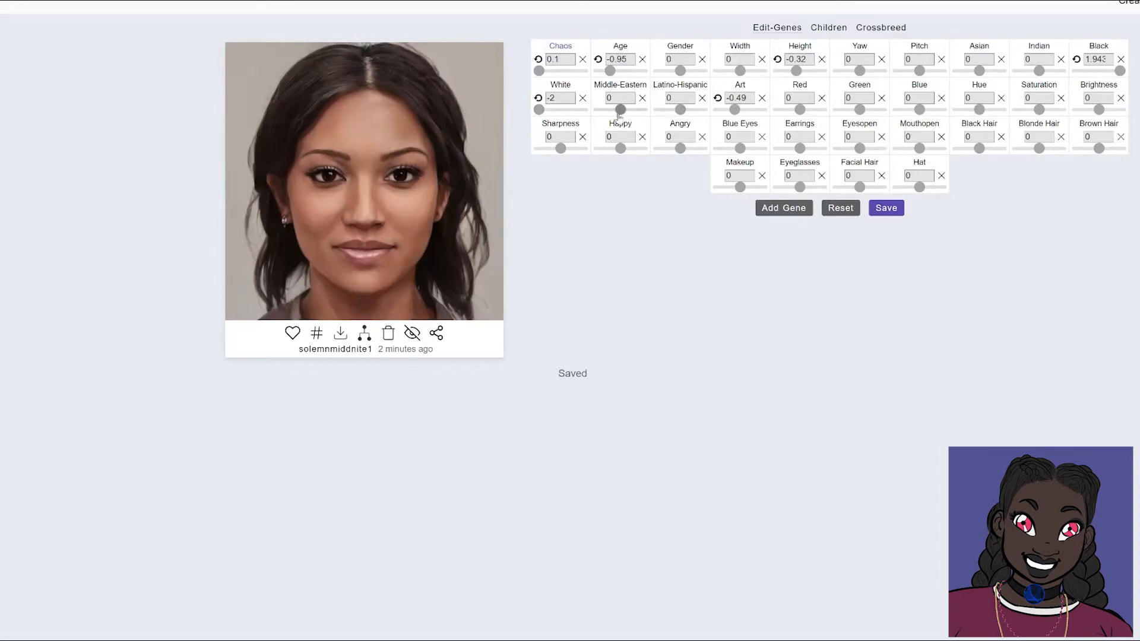
left_click_drag(619, 113, 594, 113)
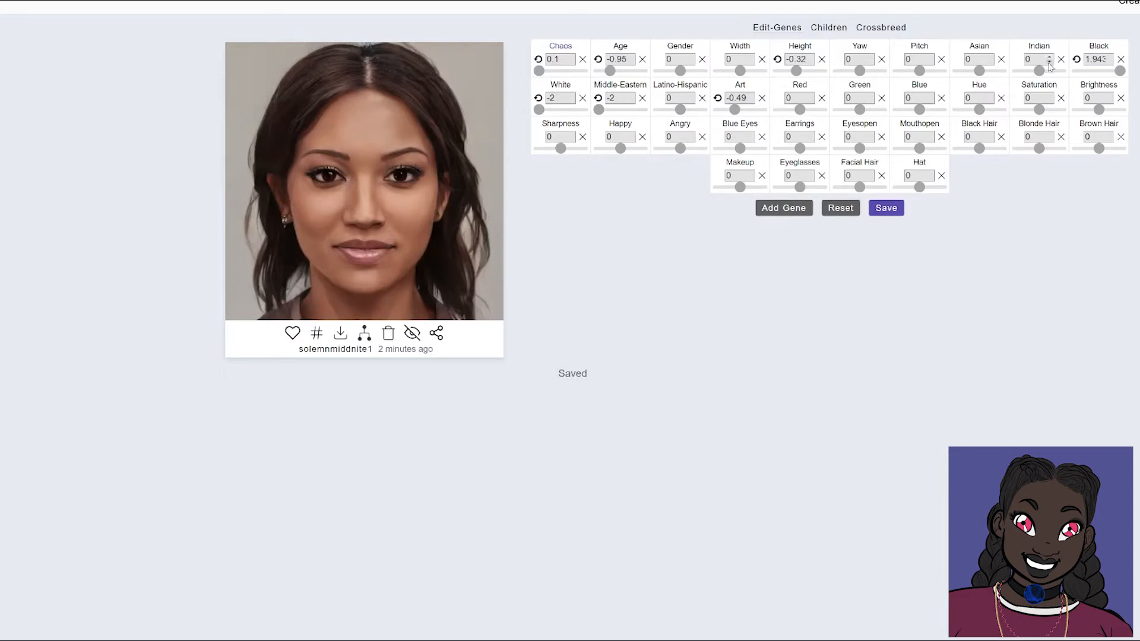
left_click_drag(1040, 71, 953, 74)
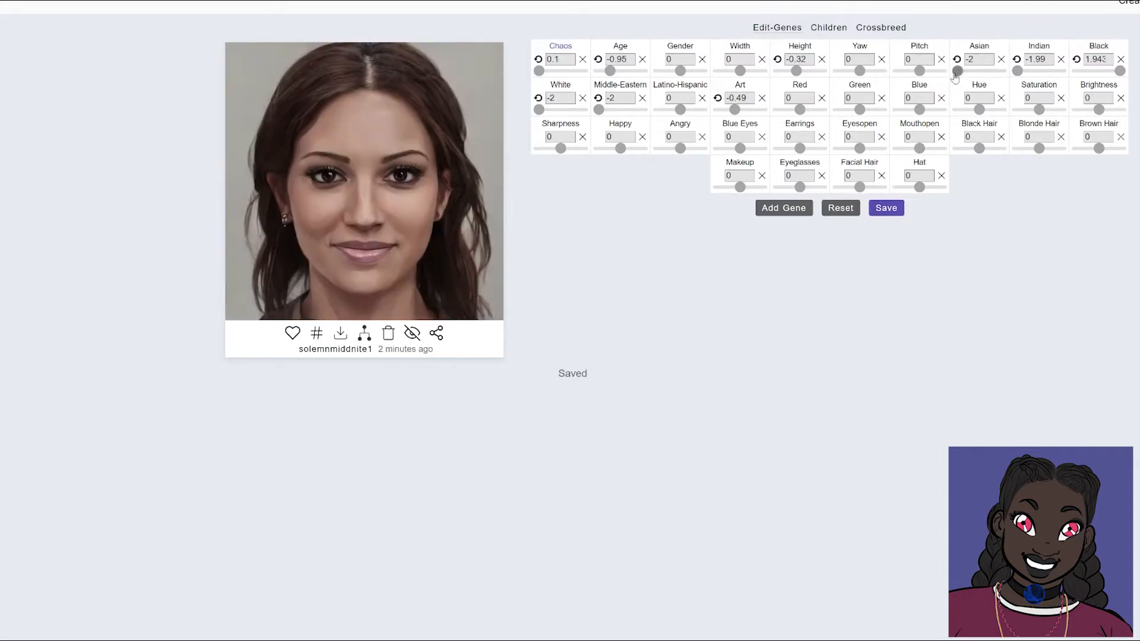
left_click_drag(1018, 71, 1064, 72)
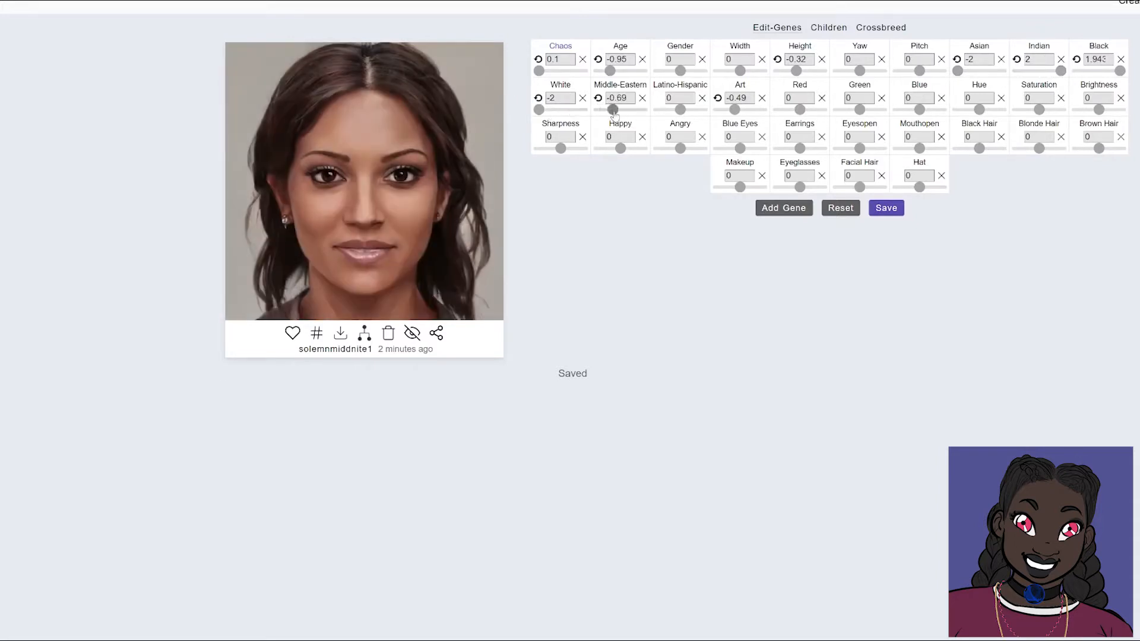
- Test the Latino-Hispanic gene down to -2 and raise it to about 1.976
left_click(681, 110)
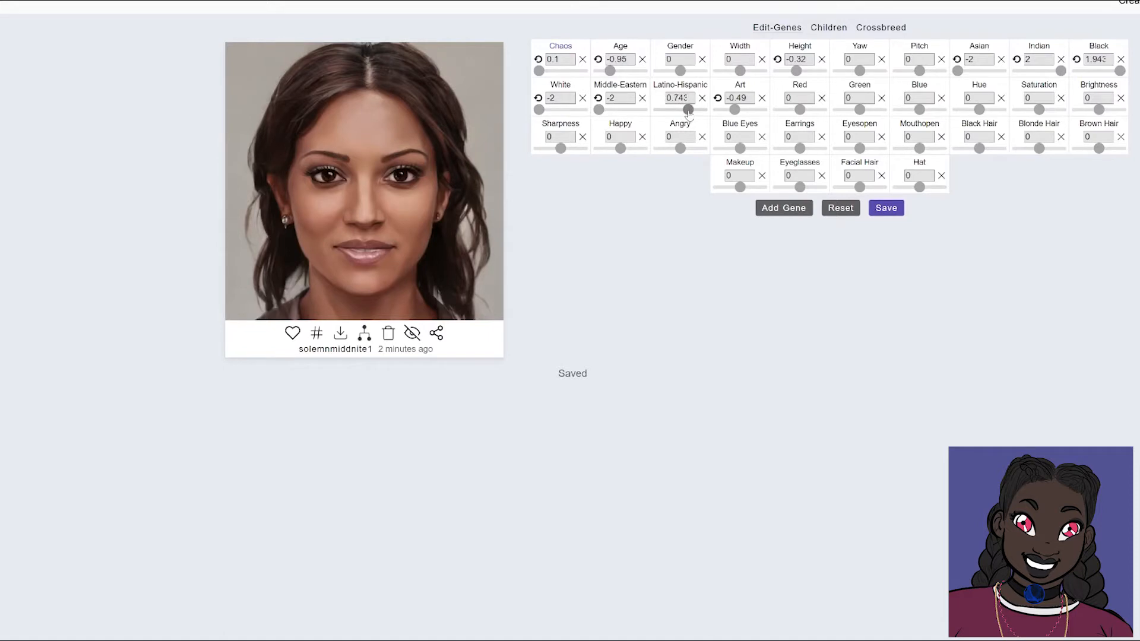
left_click_drag(682, 112, 658, 112)
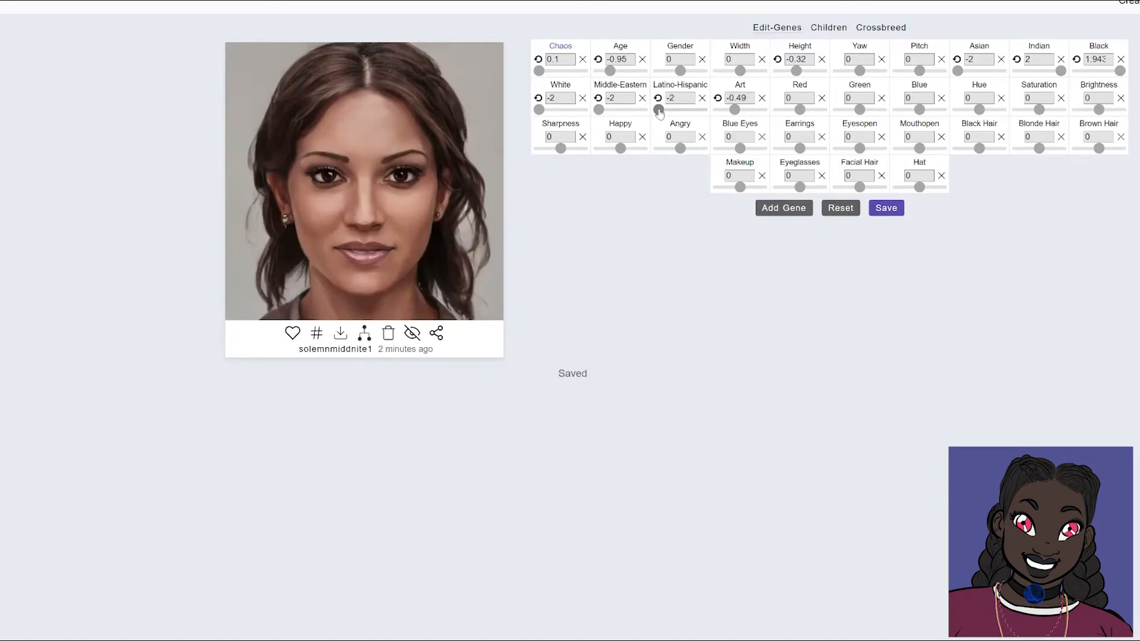
left_click_drag(659, 112, 702, 113)
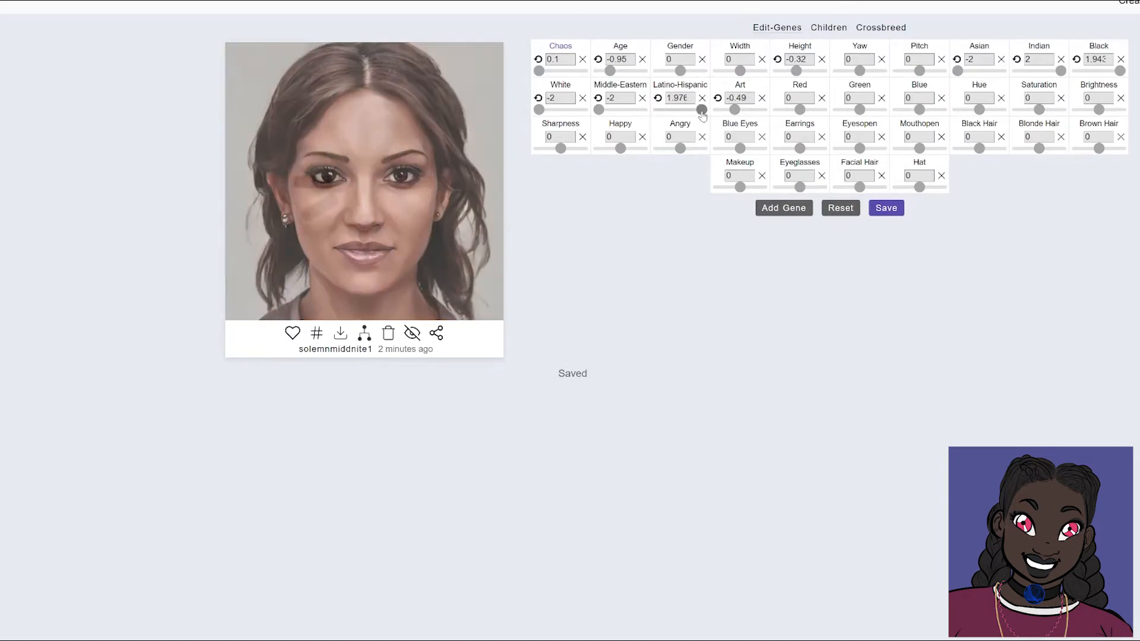
- Reset the Middle-Eastern, White, Asian, Indian and Black genes to 0
left_click(598, 98)
left_click(538, 98)
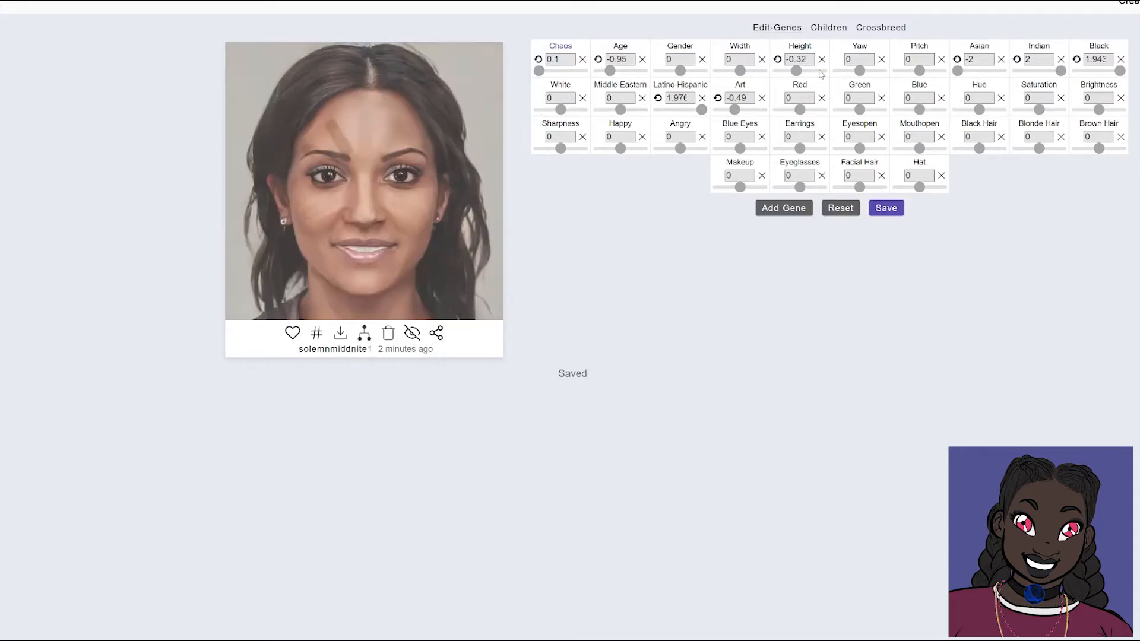
left_click(957, 59)
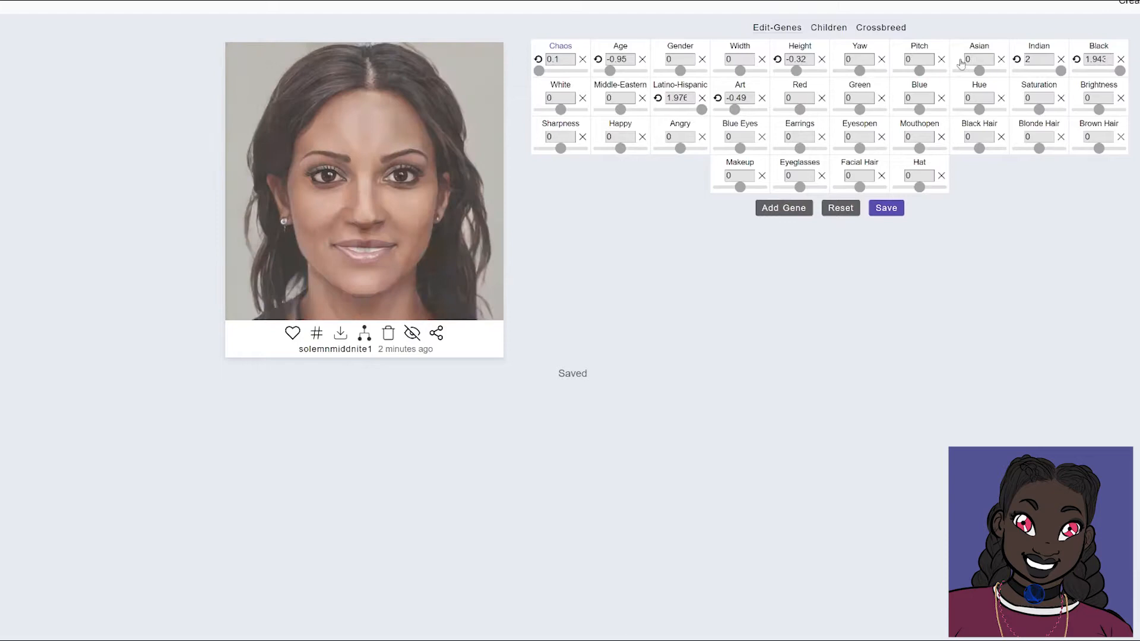
left_click(1017, 59)
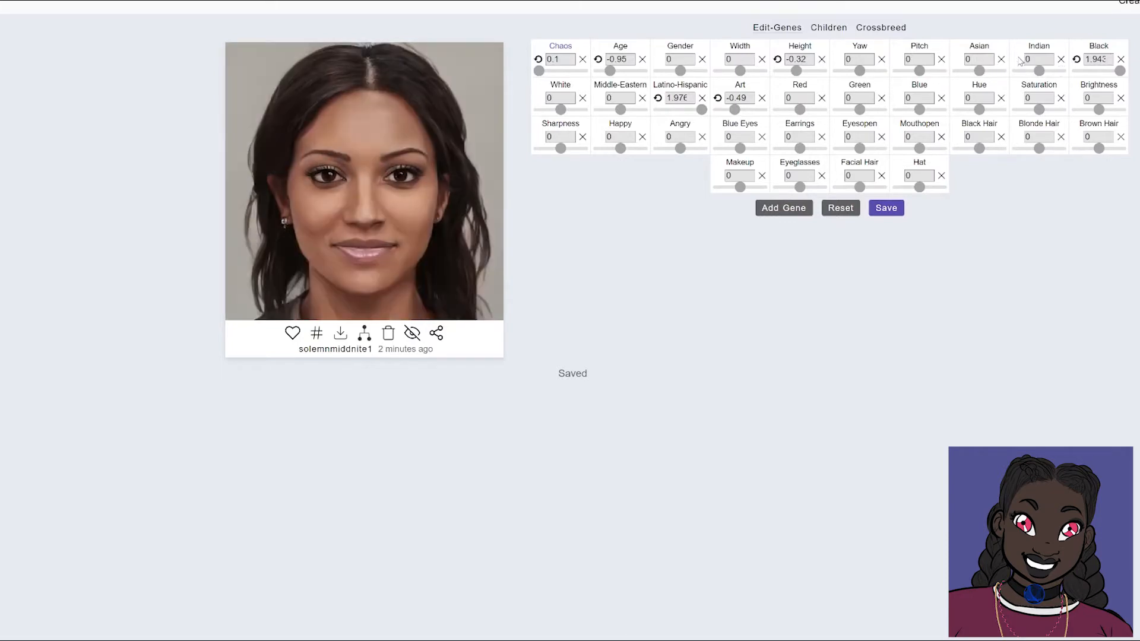
left_click(1077, 59)
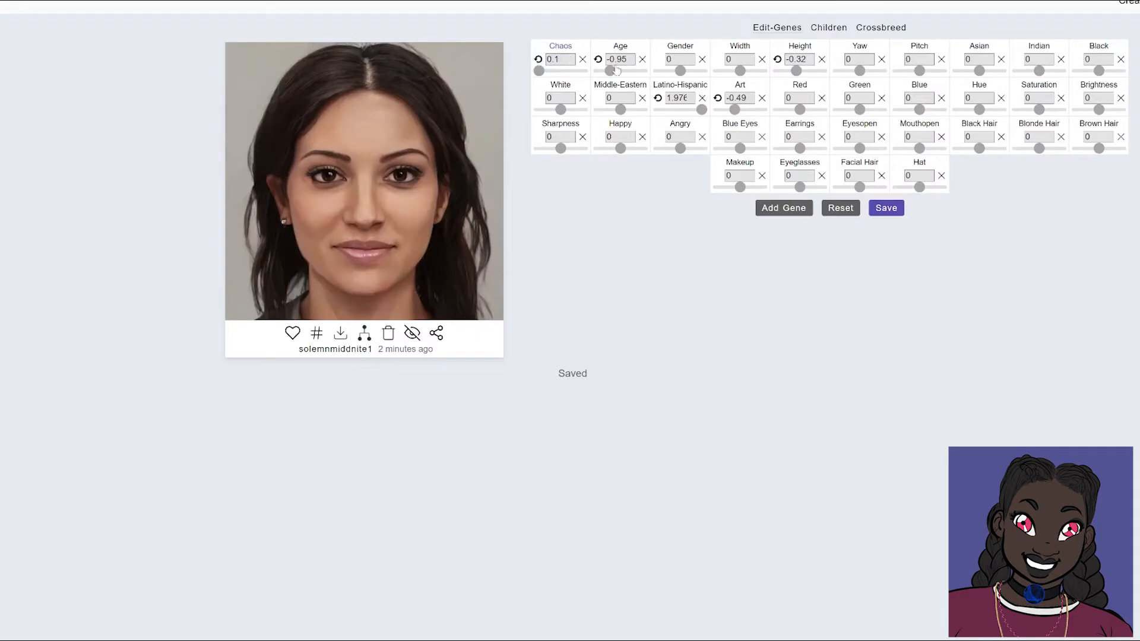
- Try the Black gene at about 0.976 and Chaos at about 0.406
left_click_drag(1099, 71, 1110, 74)
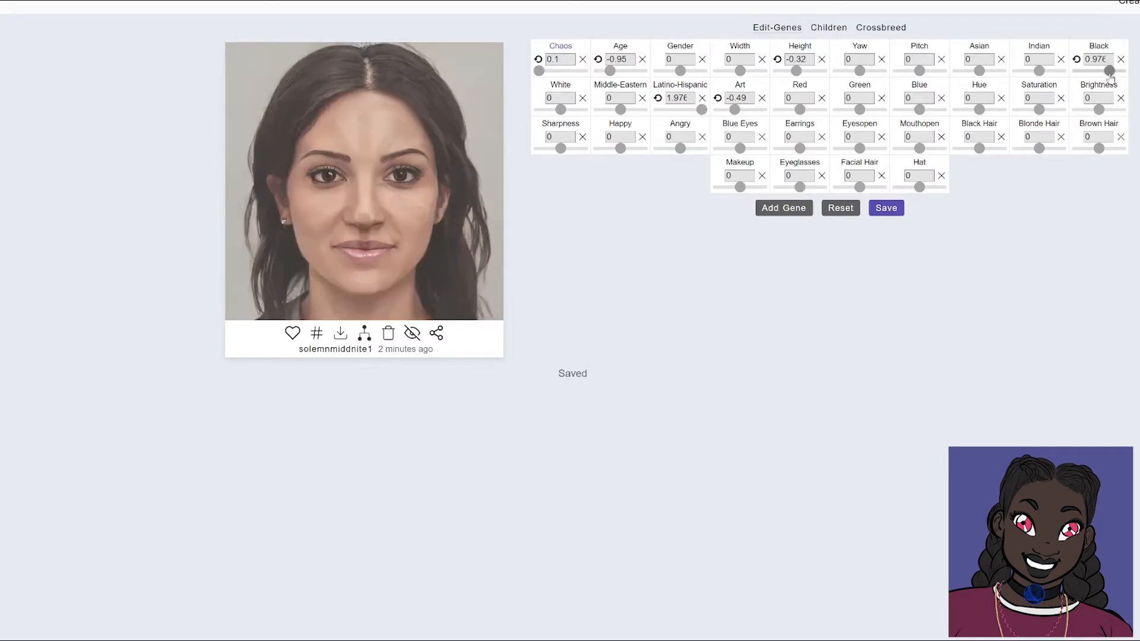
left_click_drag(538, 70, 551, 70)
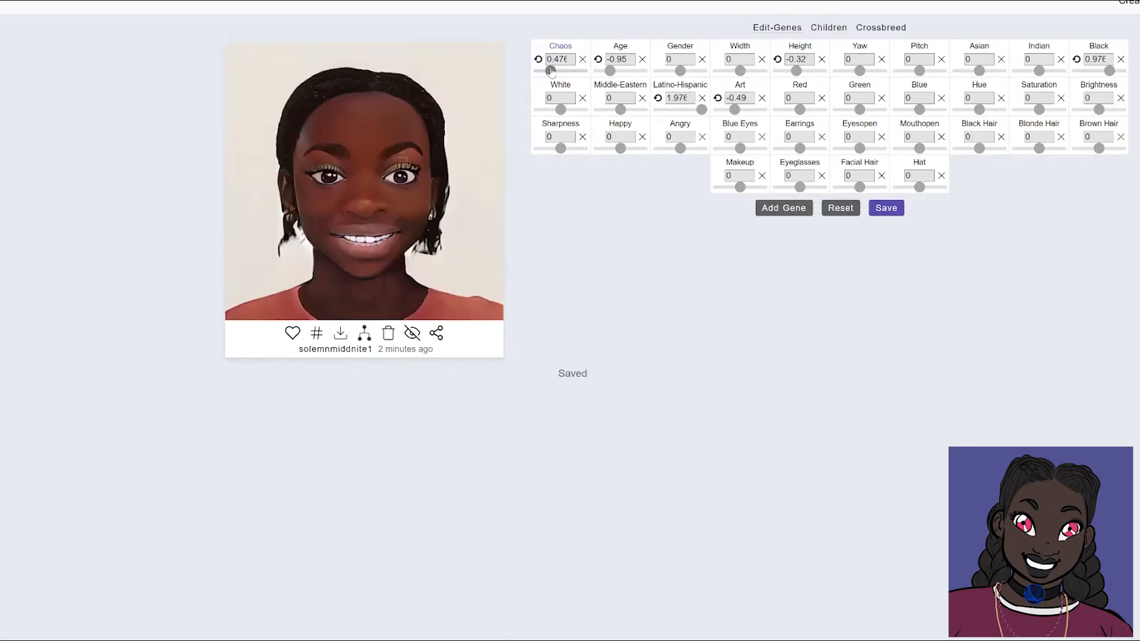
left_click_drag(551, 70, 549, 72)
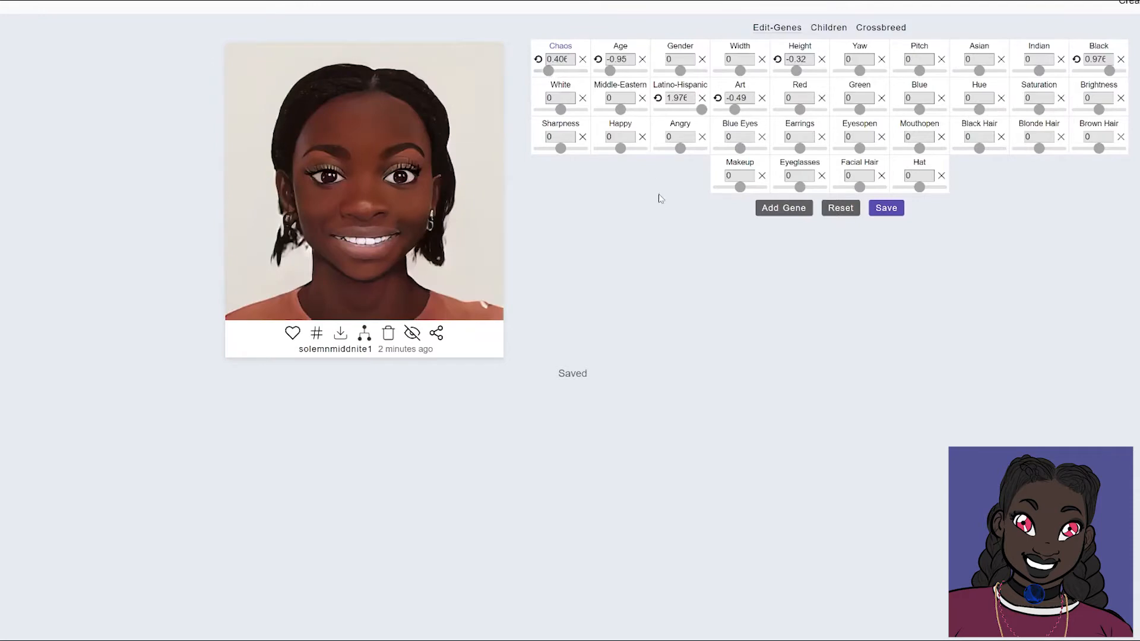
- Reset all genes of the portrait, then set Chaos to about 0.628 and Black to about 0.509
left_click(841, 209)
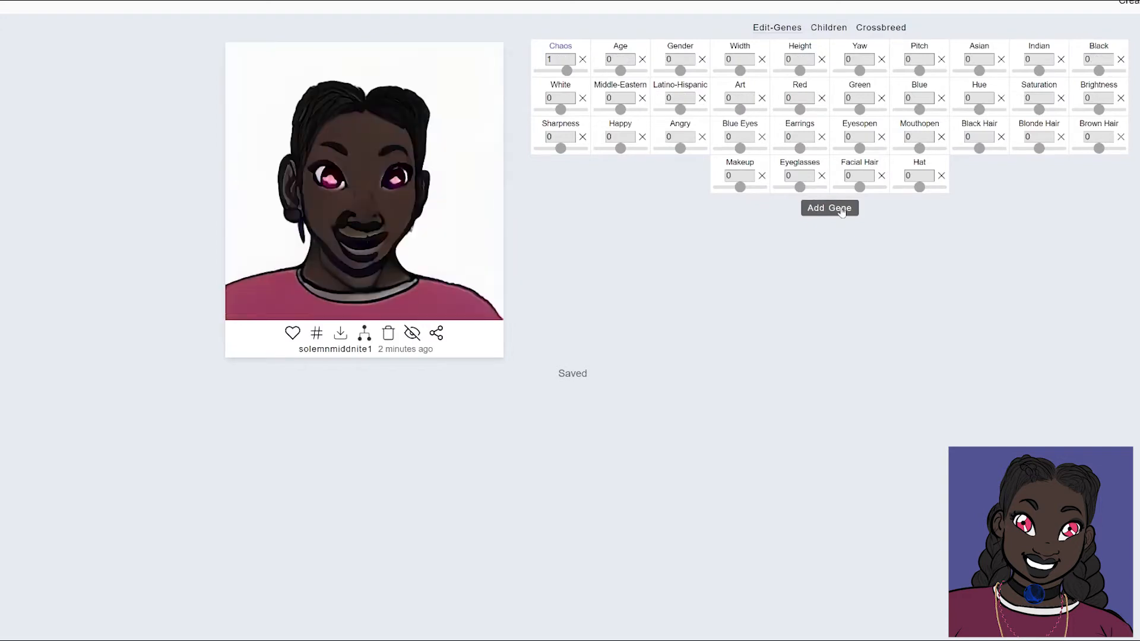
left_click(552, 71)
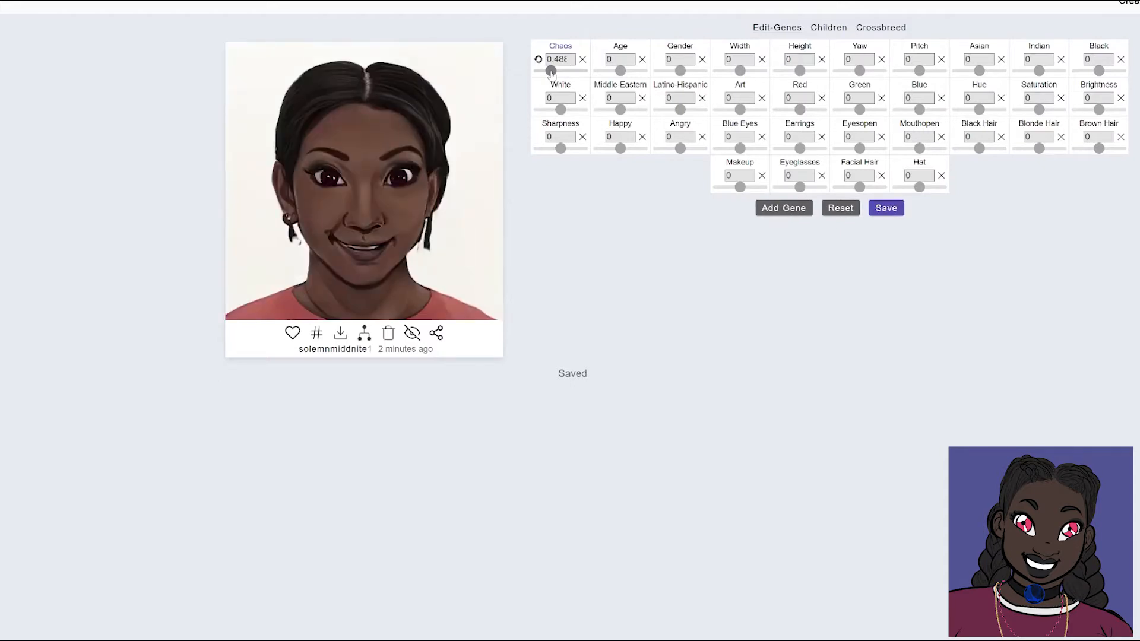
left_click_drag(552, 71, 555, 71)
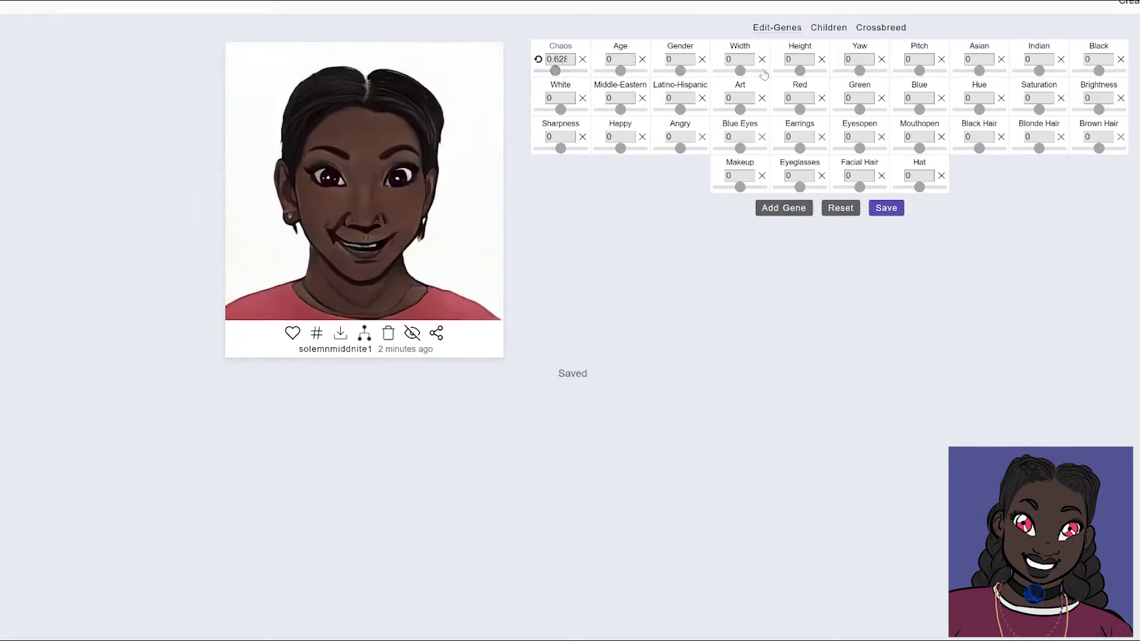
left_click(1090, 71)
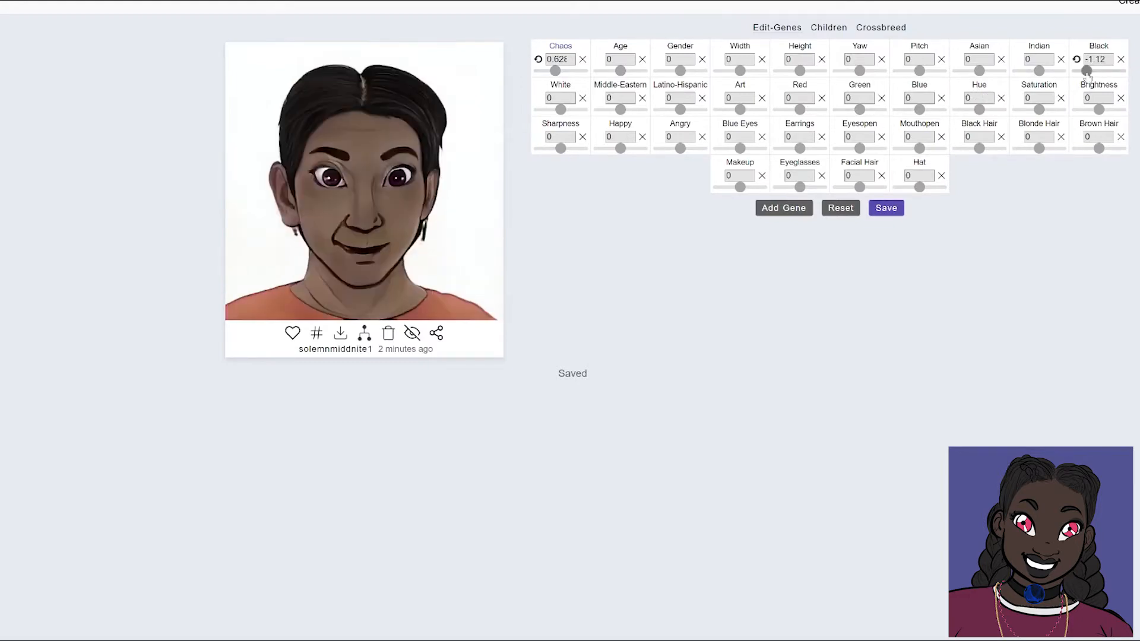
left_click_drag(1089, 73, 1105, 72)
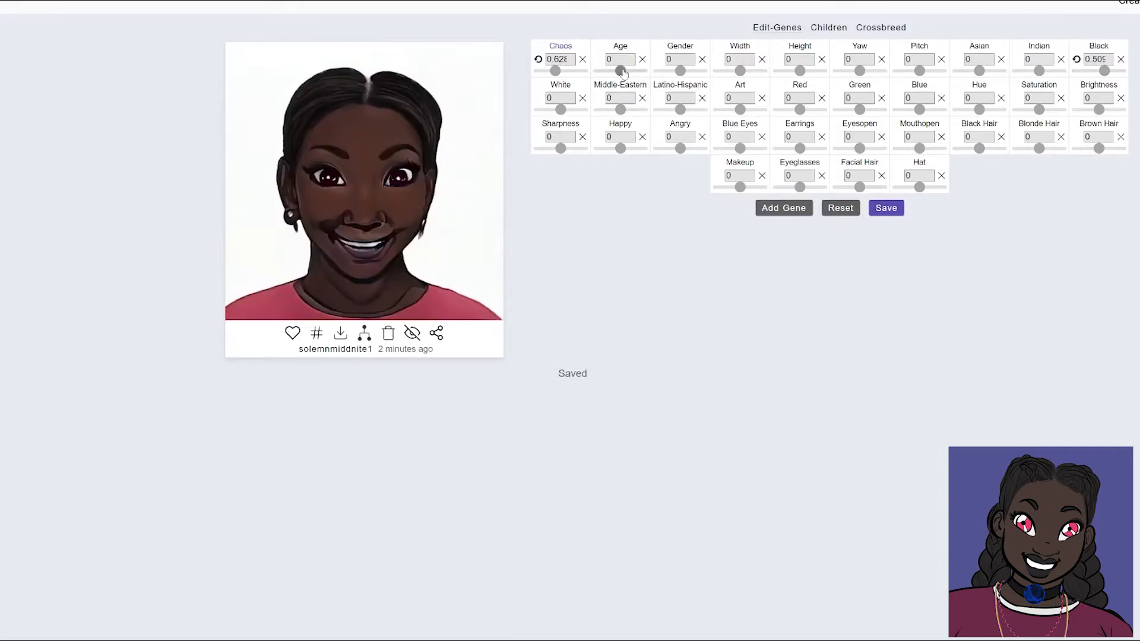
- Lower Age to -0.72 and Chaos to about 0.383
left_click(613, 71)
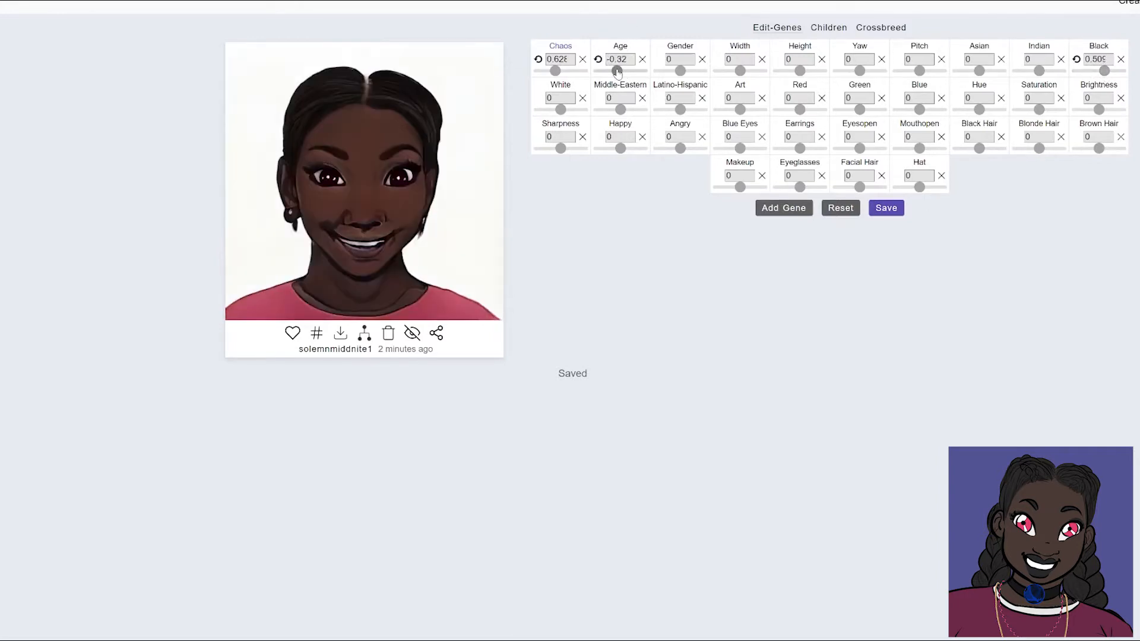
left_click_drag(617, 72, 613, 73)
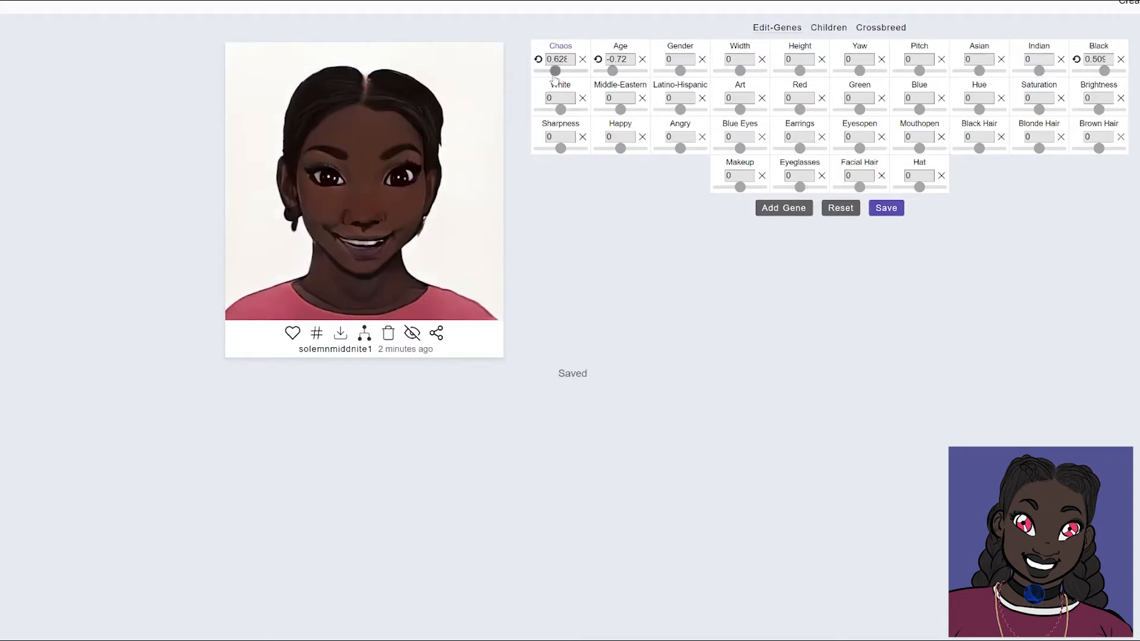
left_click_drag(552, 76, 550, 76)
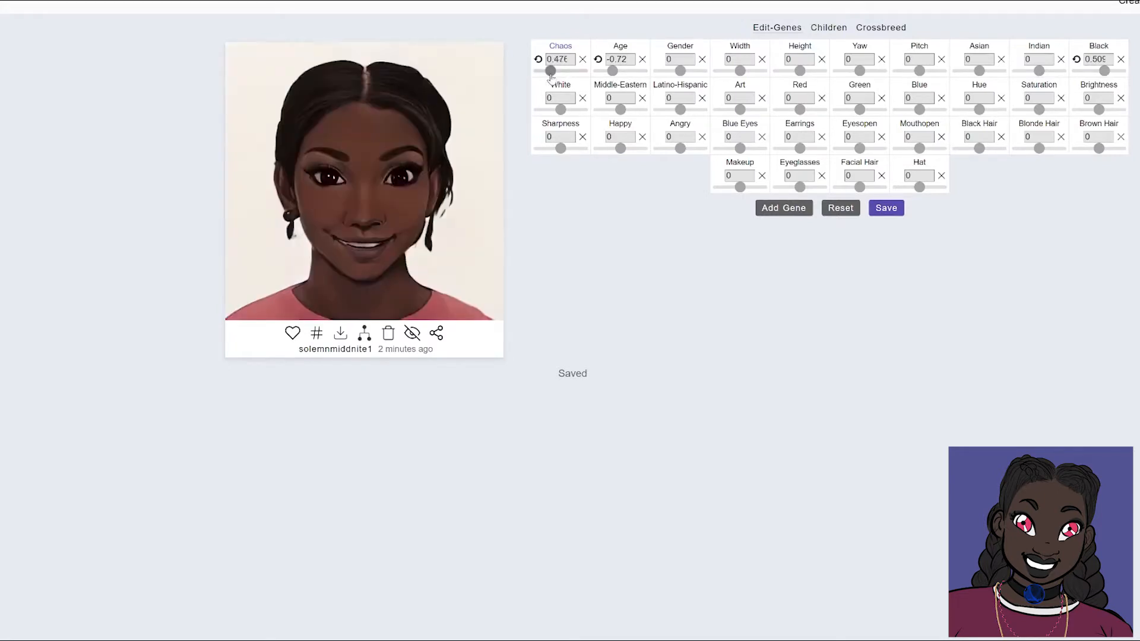
left_click_drag(551, 76, 548, 77)
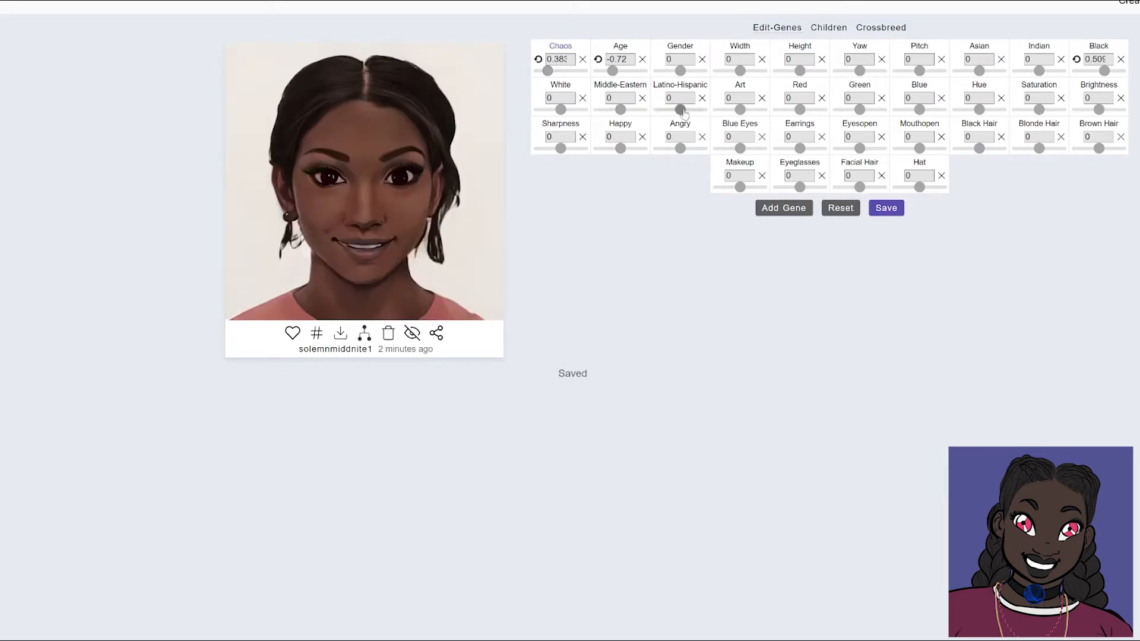
- Raise the Latino-Hispanic gene in stages to about 1.743
left_click_drag(683, 111, 694, 114)
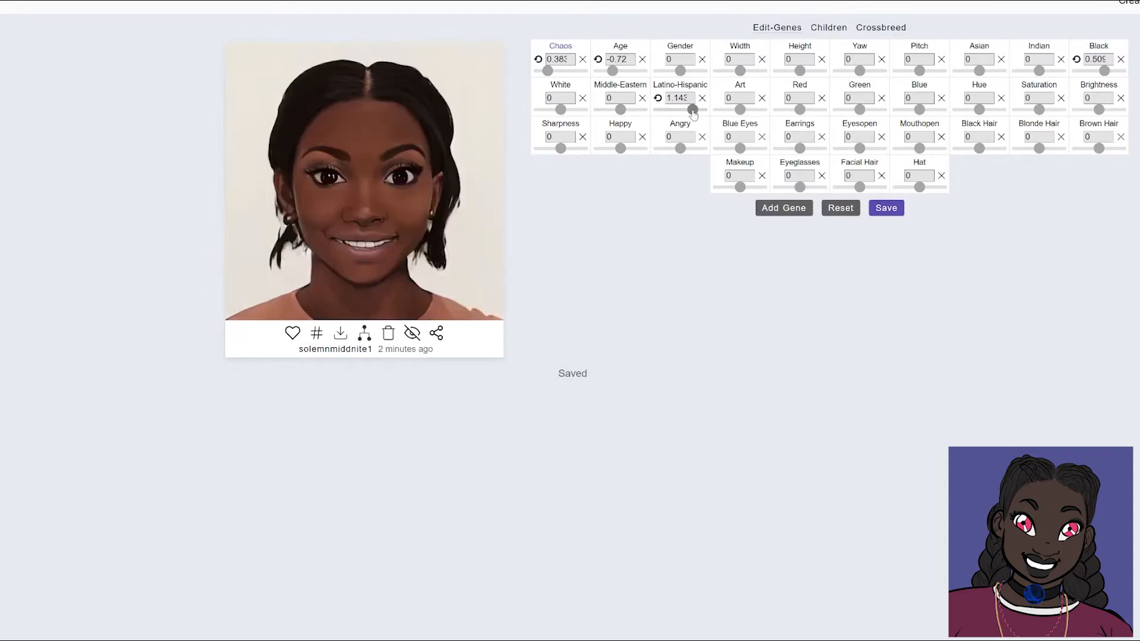
left_click_drag(693, 114, 696, 113)
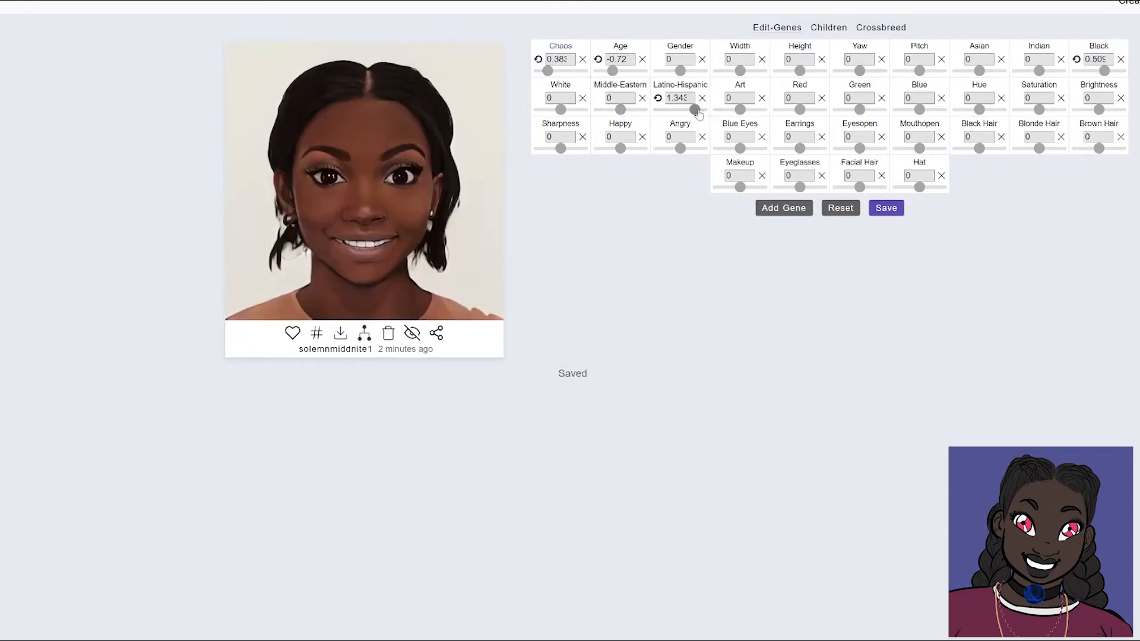
left_click_drag(695, 110, 699, 114)
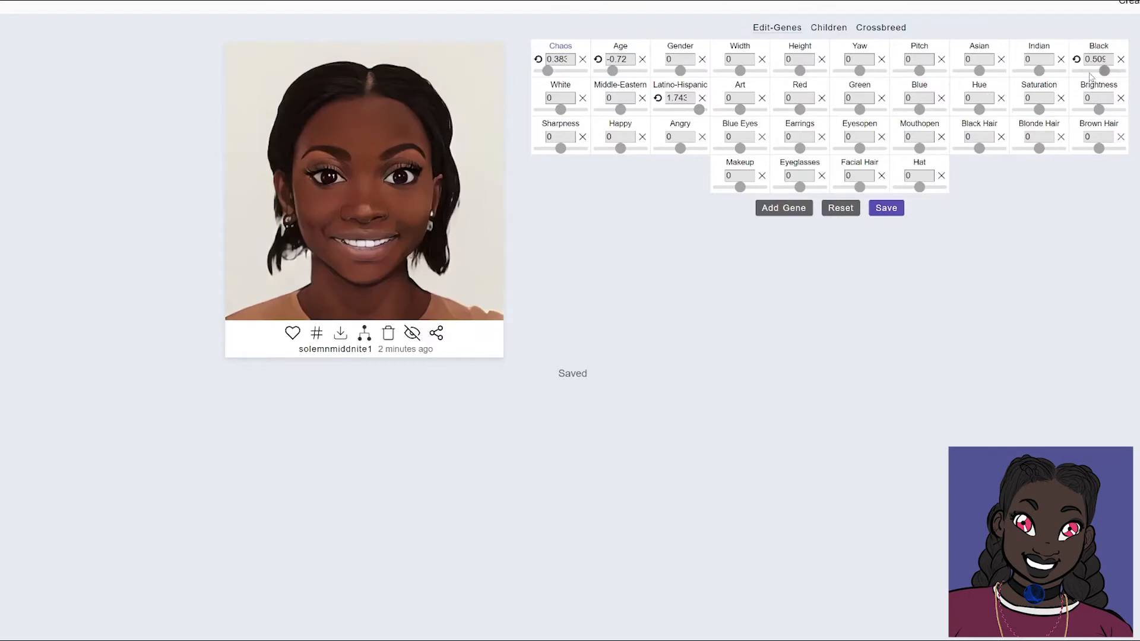
- Test the Black gene at 2, settle it at about 0.709, and set Eyesopen to -0.62
left_click_drag(1105, 72, 1130, 75)
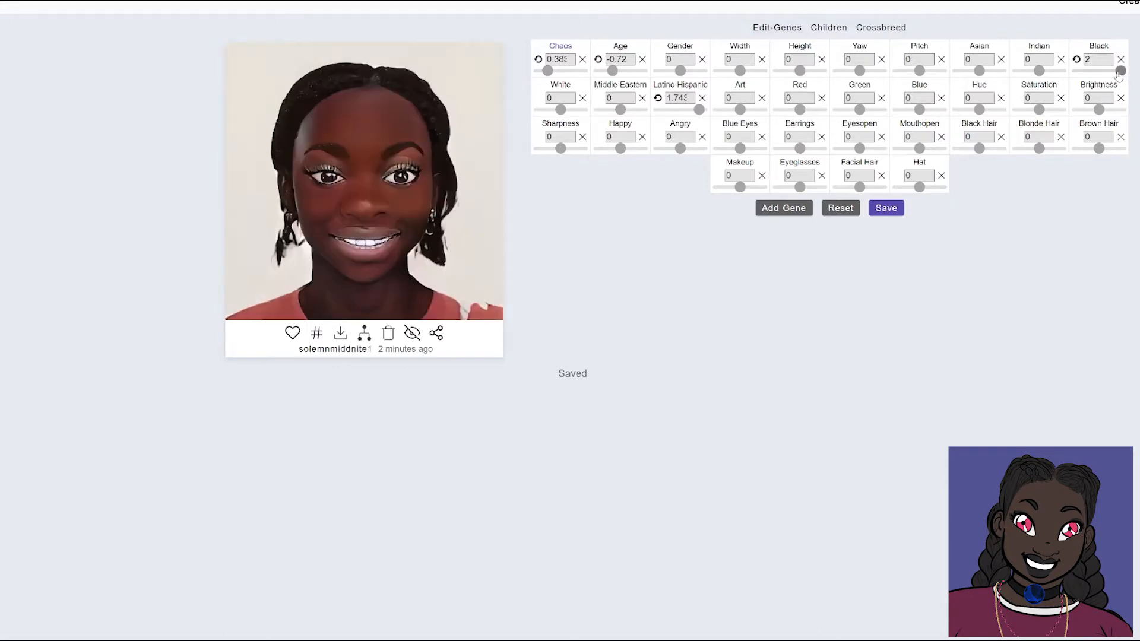
left_click_drag(1119, 72, 1112, 72)
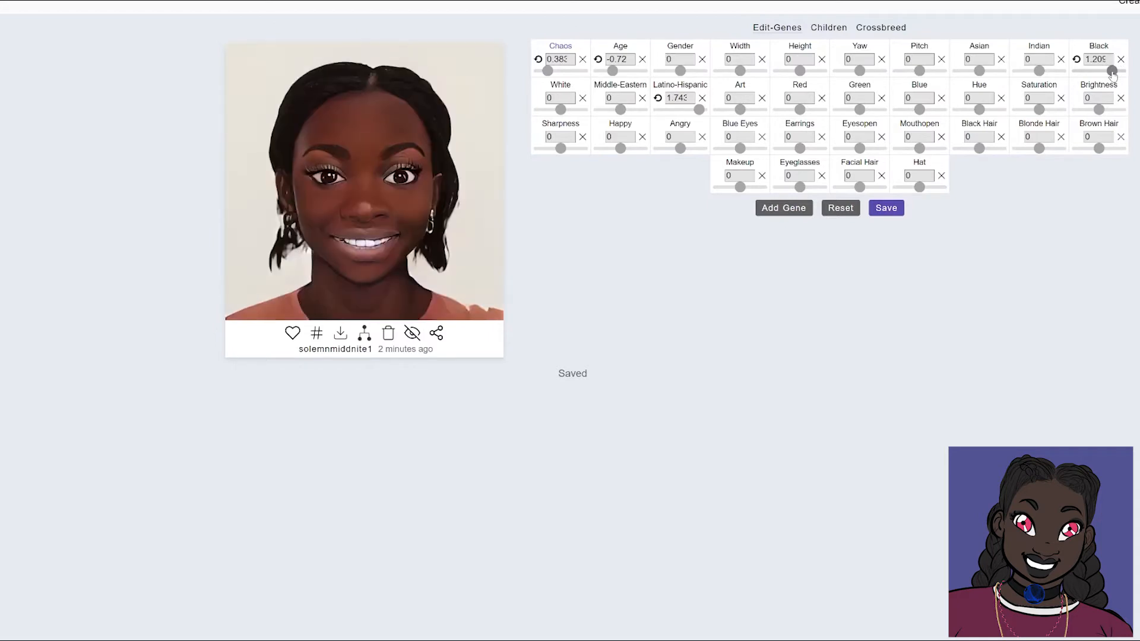
left_click_drag(1113, 73, 1110, 73)
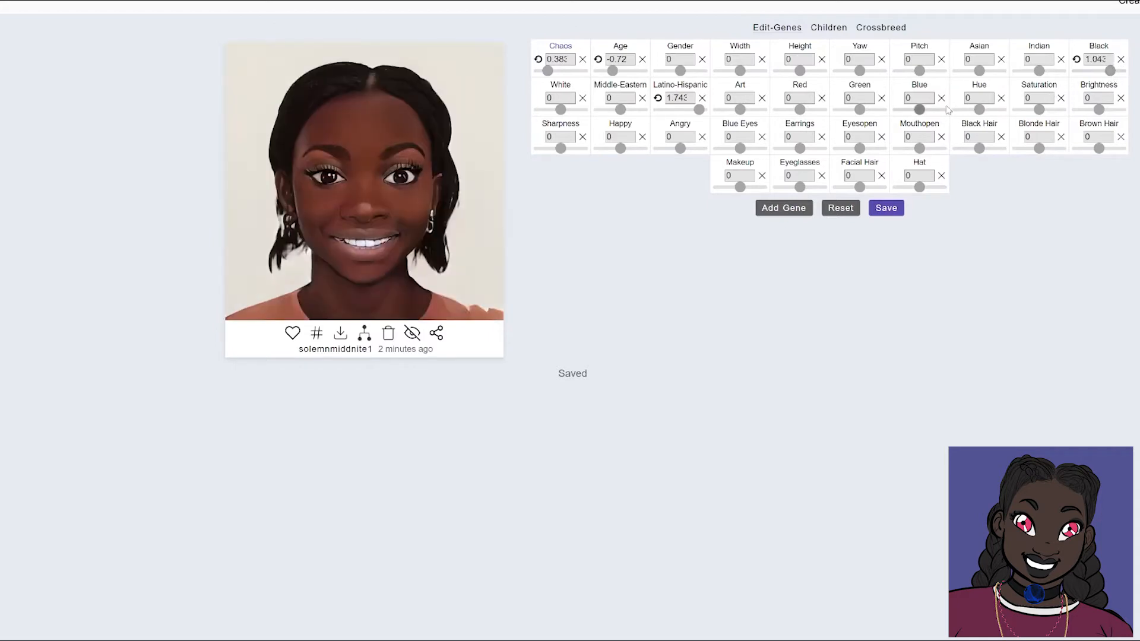
left_click_drag(1109, 71, 1106, 71)
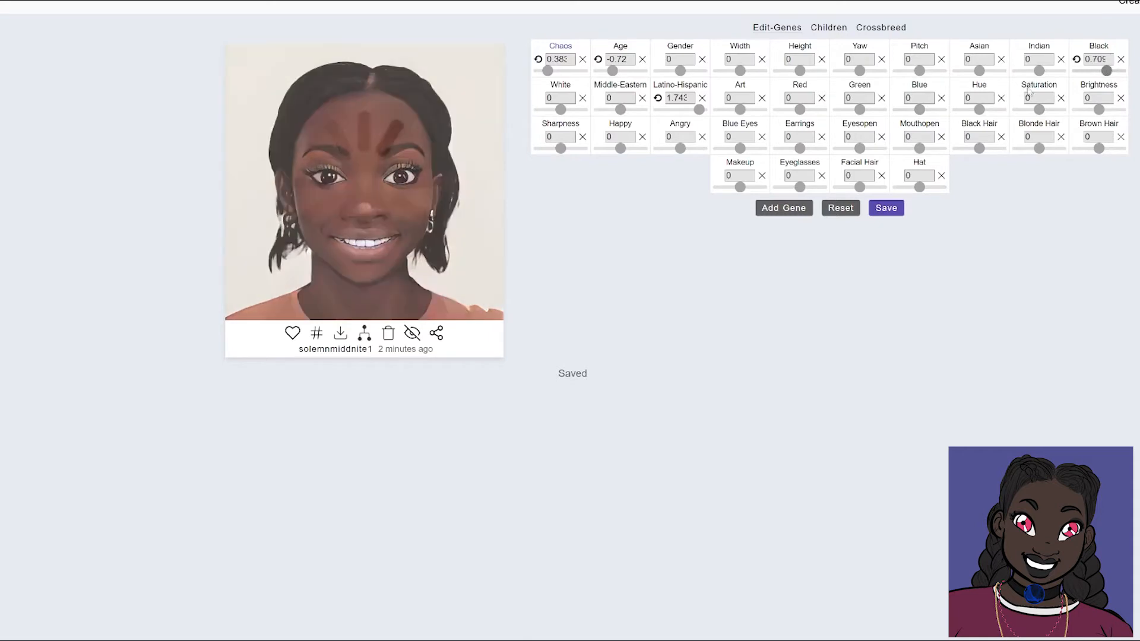
left_click_drag(859, 148, 854, 149)
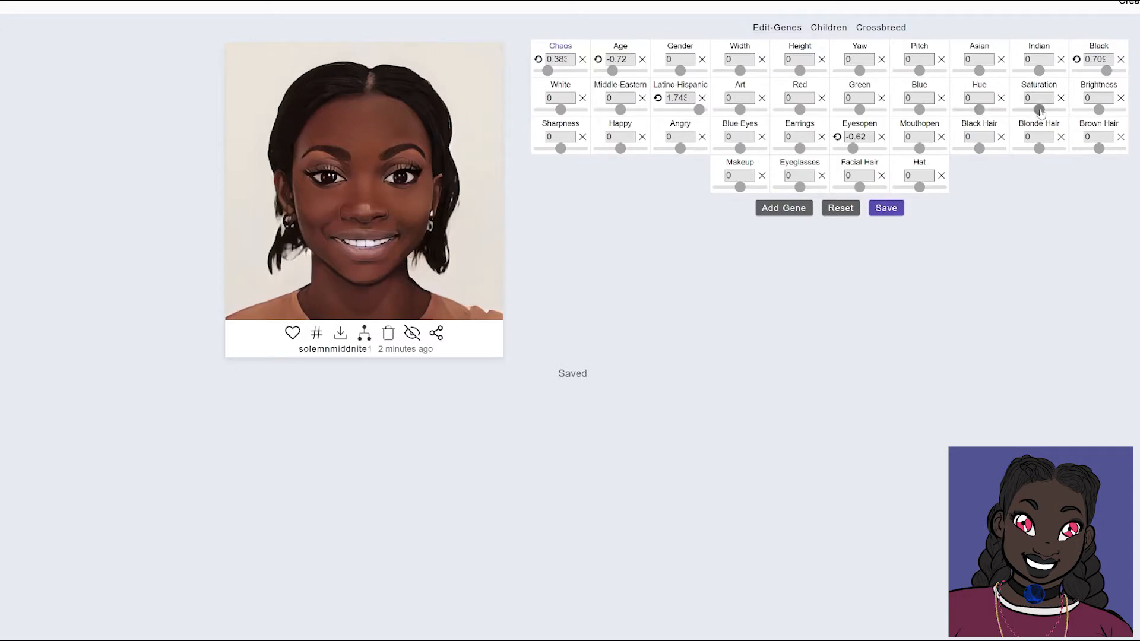
- Adjust the colour genes: Brightness to -1.55, Saturation to about 0.543, Hue to -0.29 and Black Hair to about 0.709
left_click_drag(1099, 111, 1086, 111)
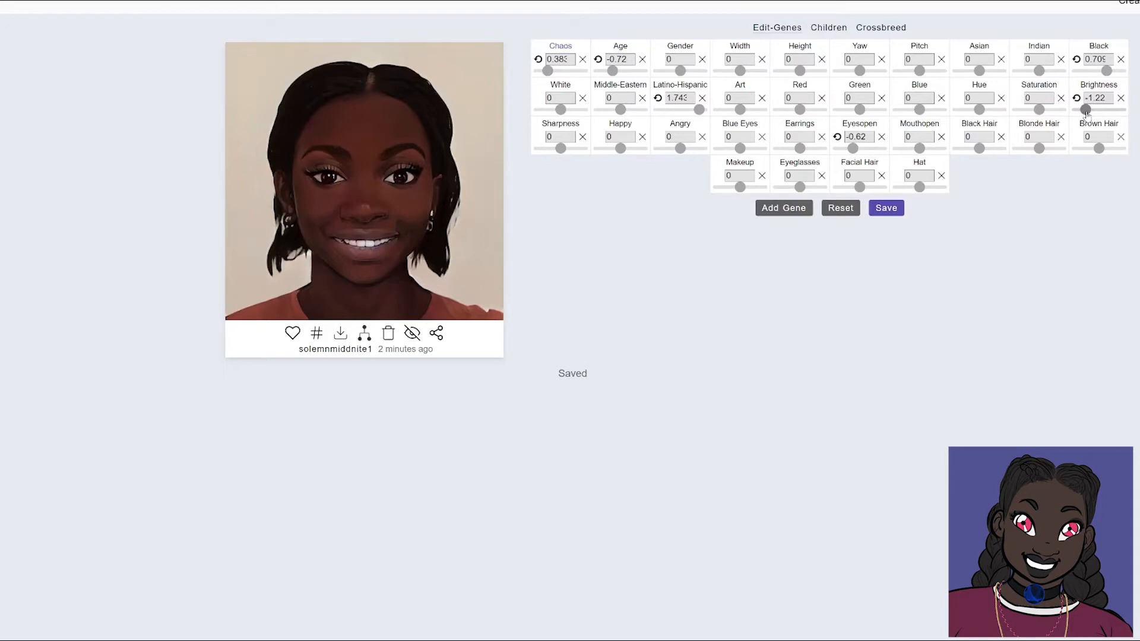
left_click_drag(1086, 111, 1044, 110)
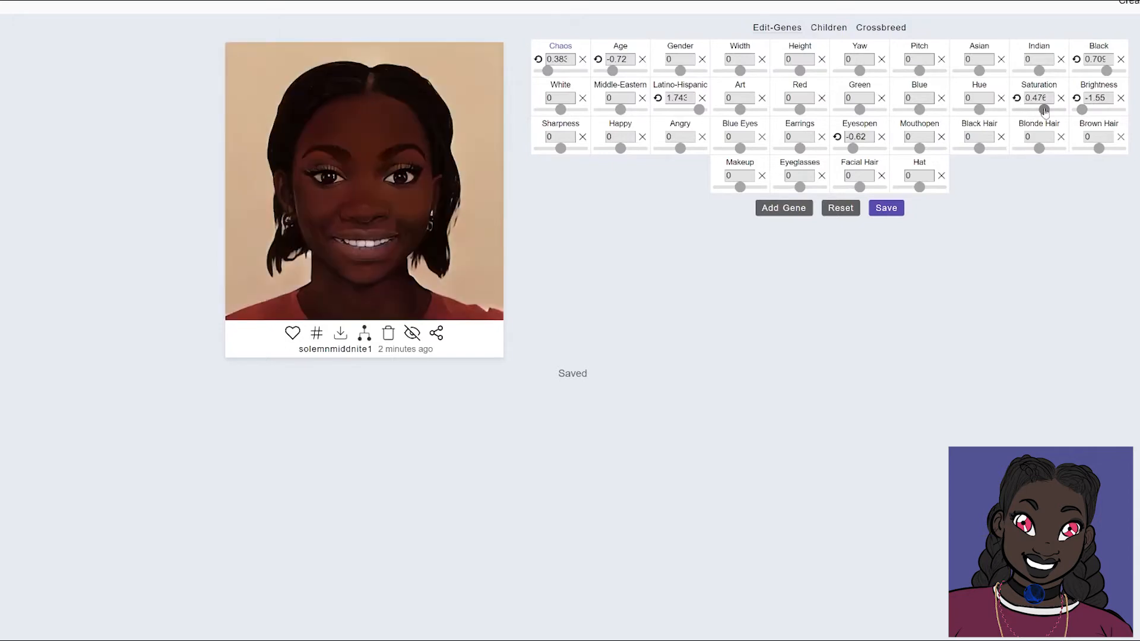
left_click_drag(1044, 111, 1046, 111)
left_click_drag(980, 112, 973, 112)
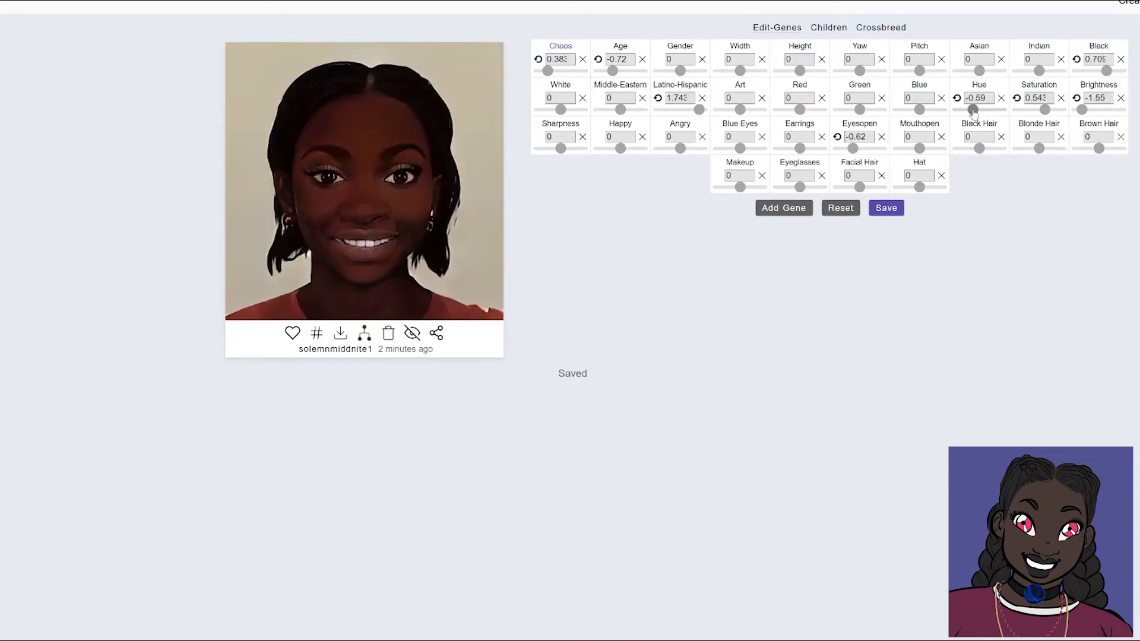
left_click_drag(973, 111, 977, 112)
left_click_drag(979, 148, 985, 154)
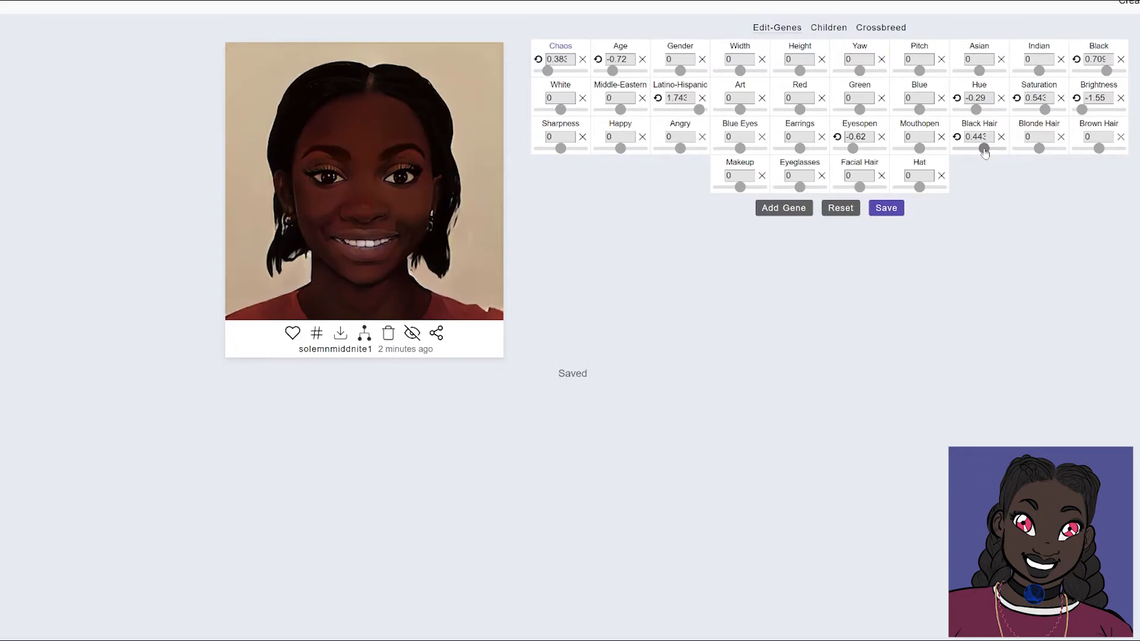
left_click_drag(984, 152, 987, 154)
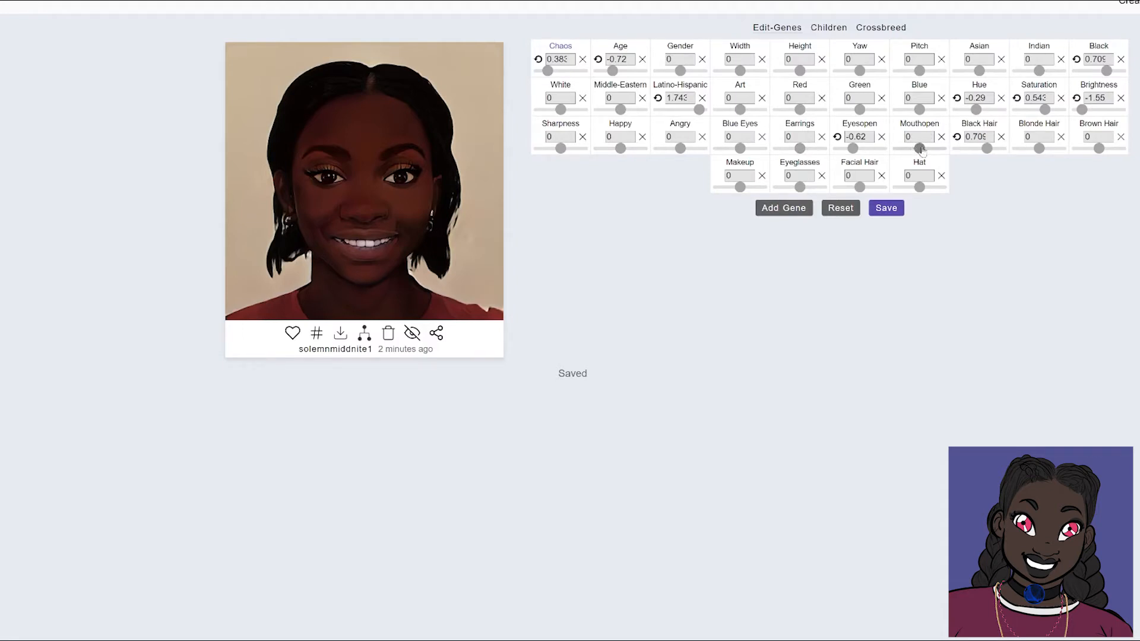
- Close the portrait's mouth with Mouthopen at -2 and give it a slight smile with Happy at about 1.209
left_click_drag(920, 148, 908, 152)
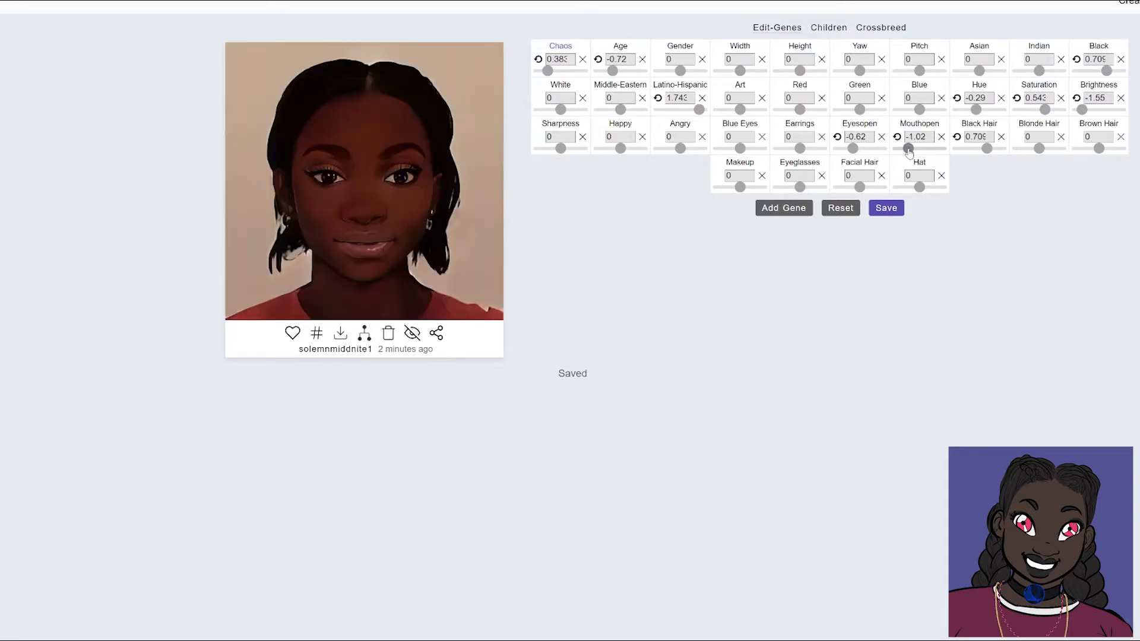
left_click_drag(909, 152, 907, 151)
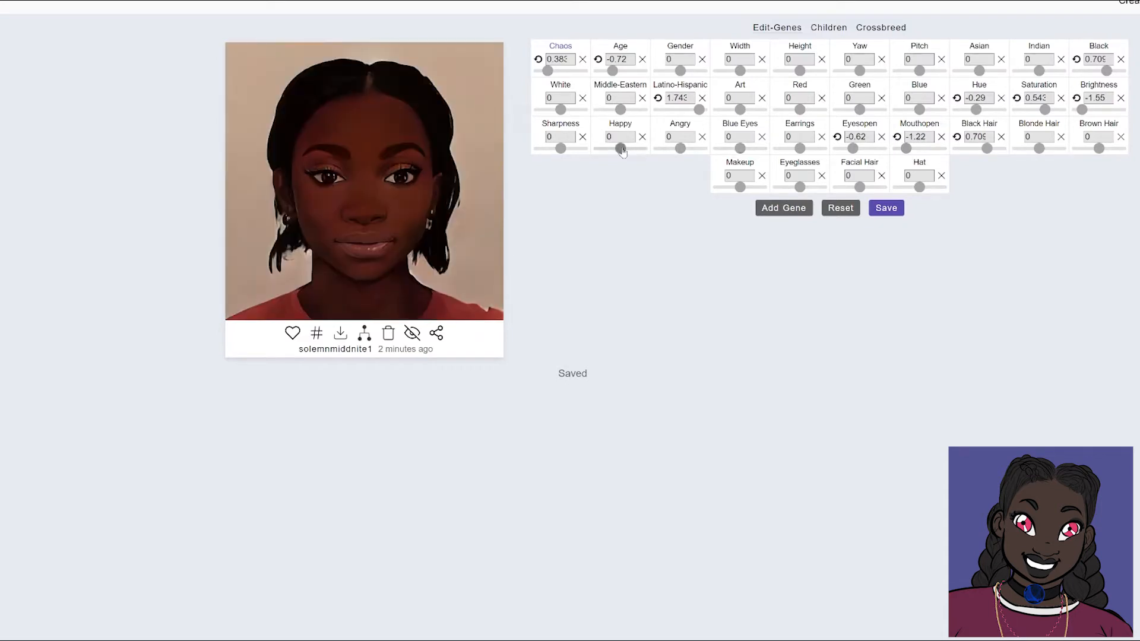
left_click_drag(622, 151, 631, 152)
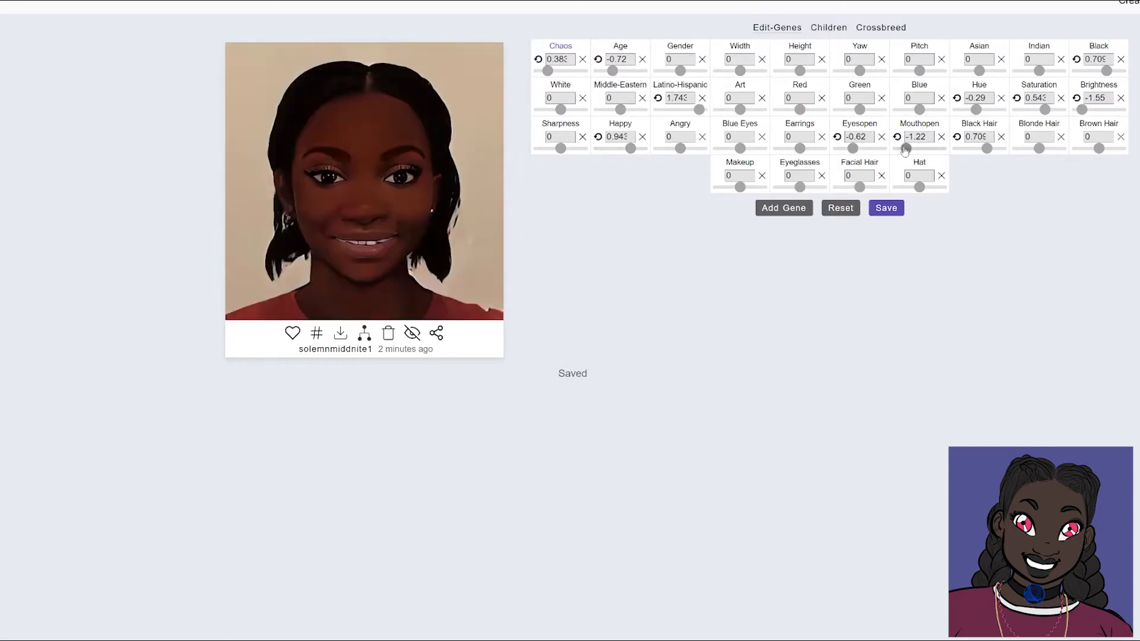
left_click_drag(906, 148, 878, 156)
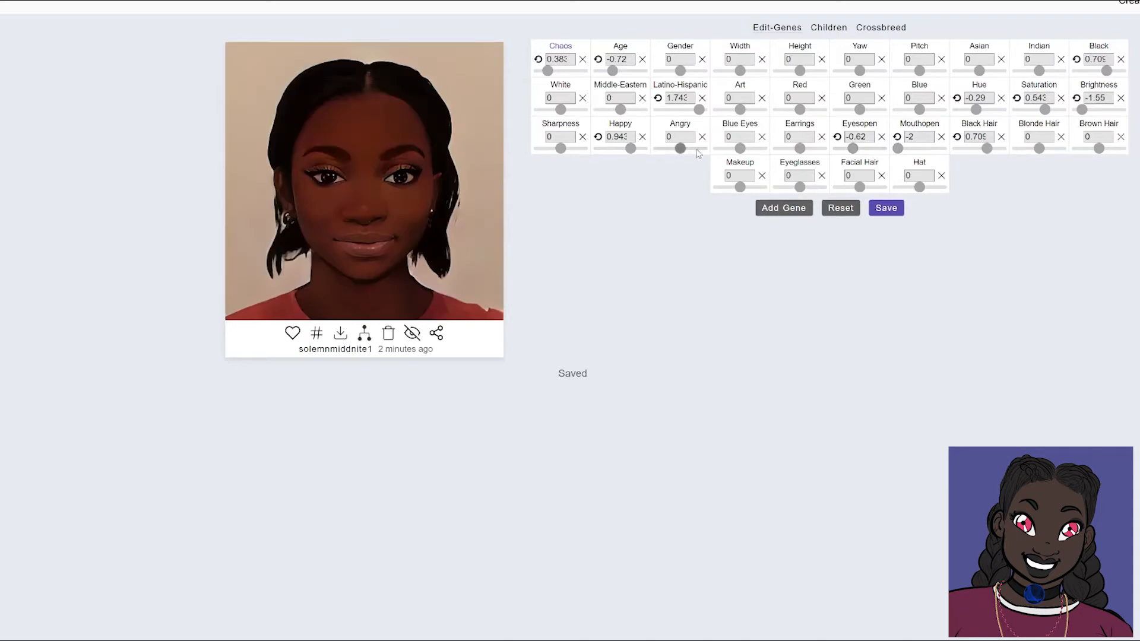
left_click_drag(631, 148, 638, 152)
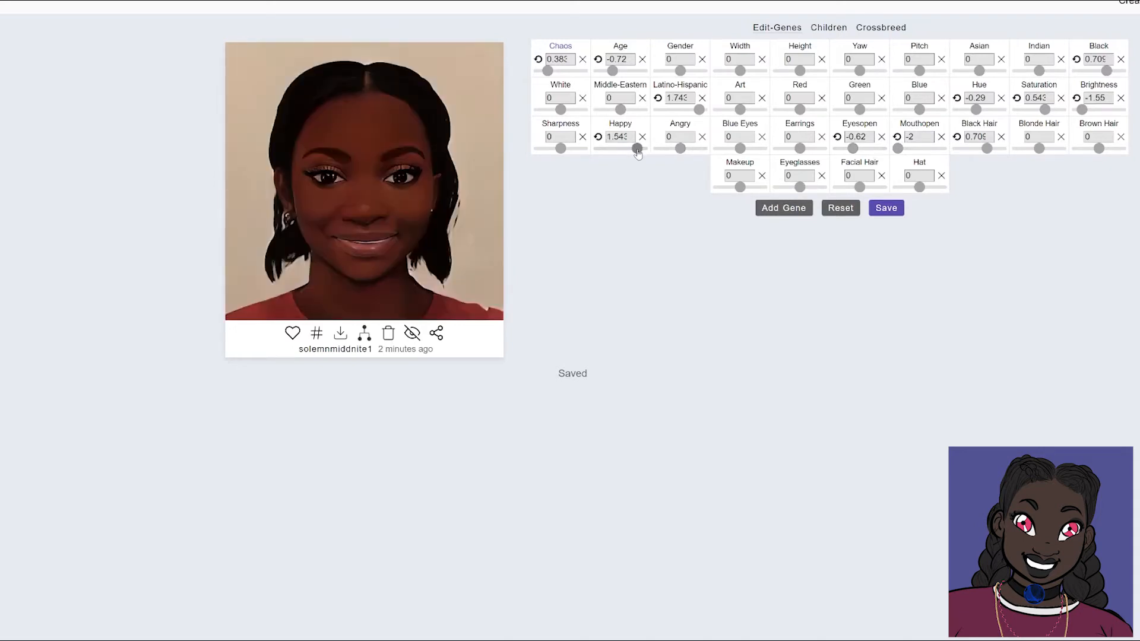
left_click_drag(638, 153, 633, 153)
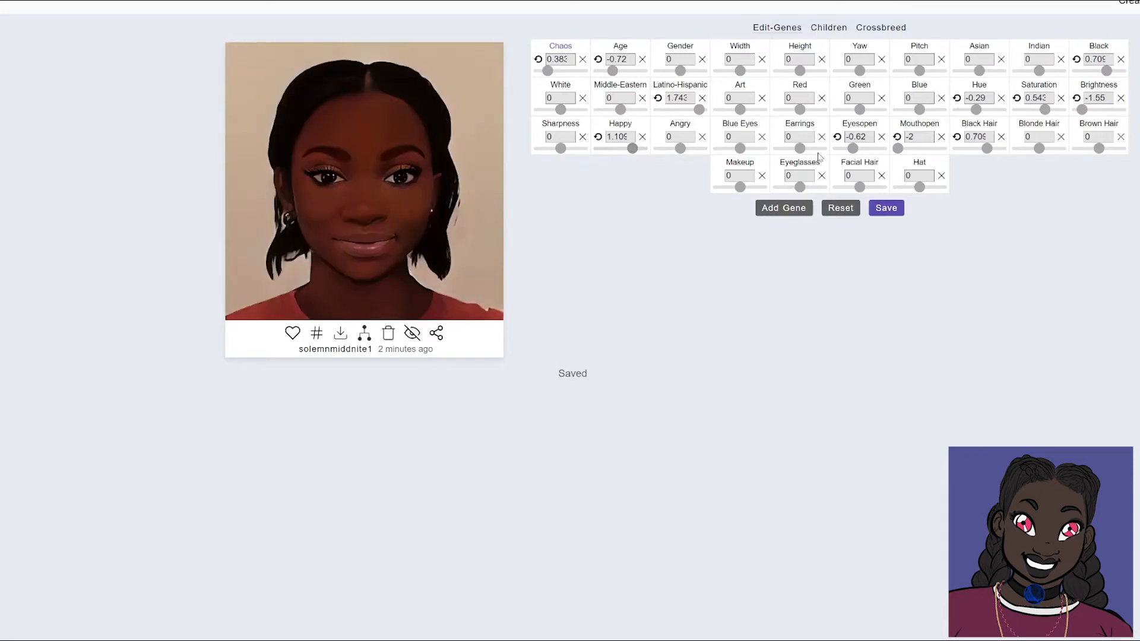
left_click_drag(635, 153, 638, 152)
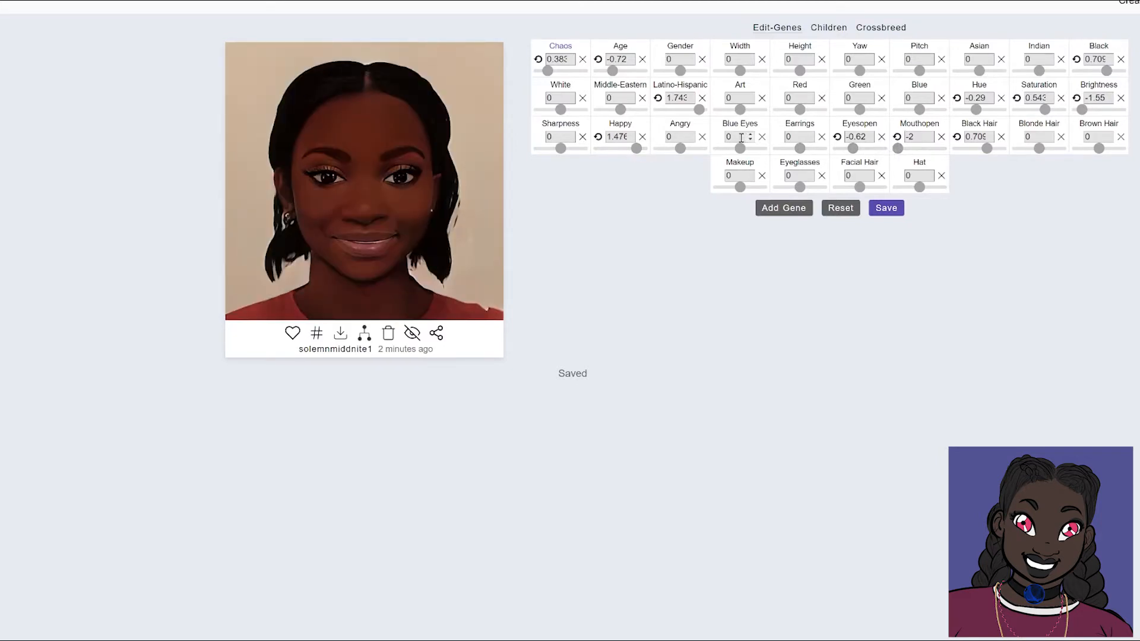
left_click_drag(637, 151, 632, 149)
- Compare Sharpness at 2 and -0.19, reset it, and settle it at about 0.609
left_click_drag(561, 148, 590, 151)
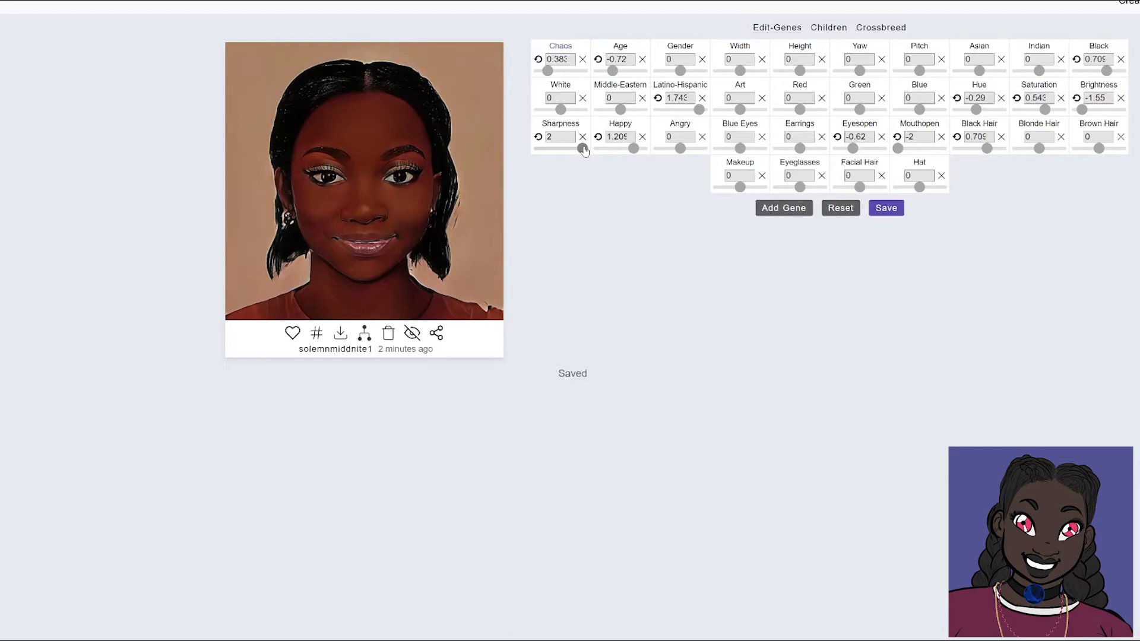
left_click_drag(584, 150, 560, 154)
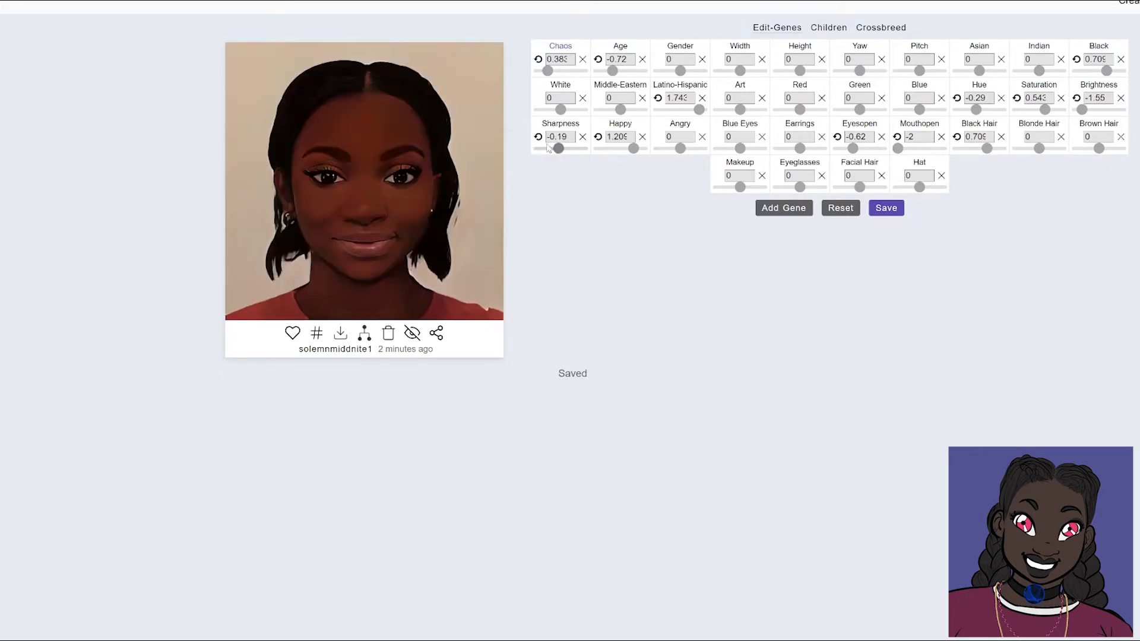
left_click(538, 137)
left_click_drag(561, 155, 567, 155)
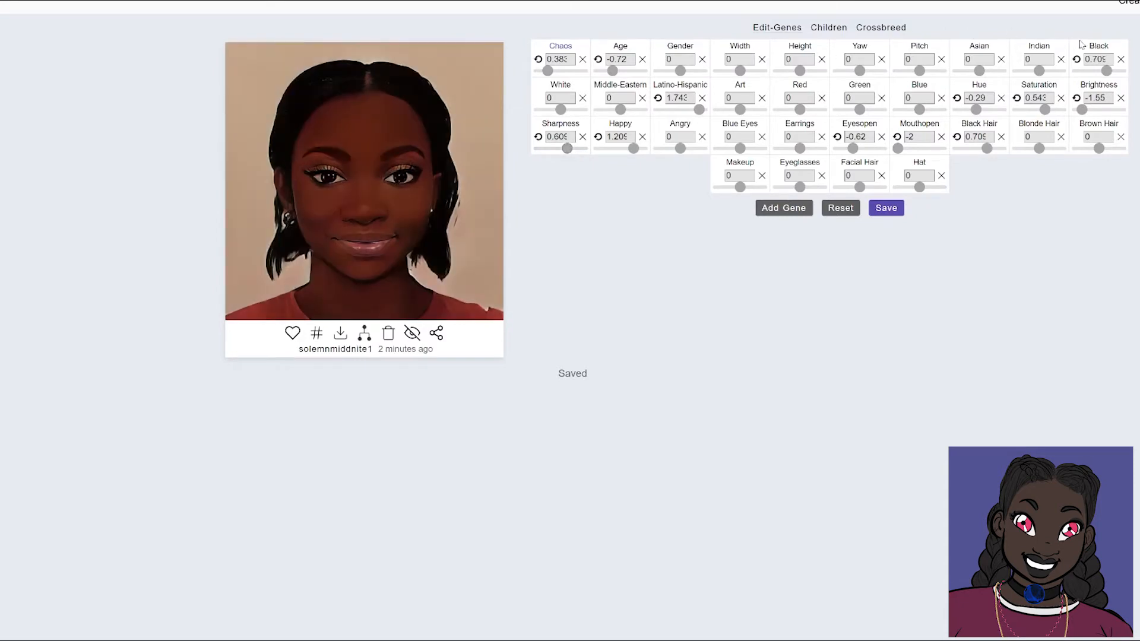
- Raise the Black gene to about 0.876 and lower Blonde Hair to -2
left_click_drag(1108, 75, 1109, 75)
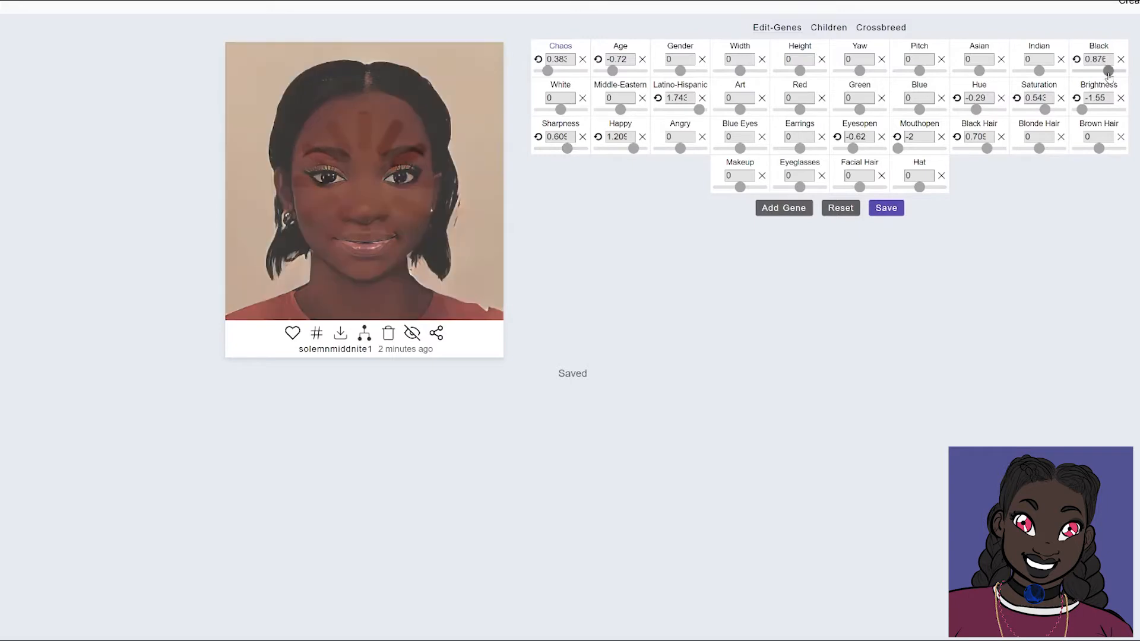
left_click_drag(1040, 149, 1019, 151)
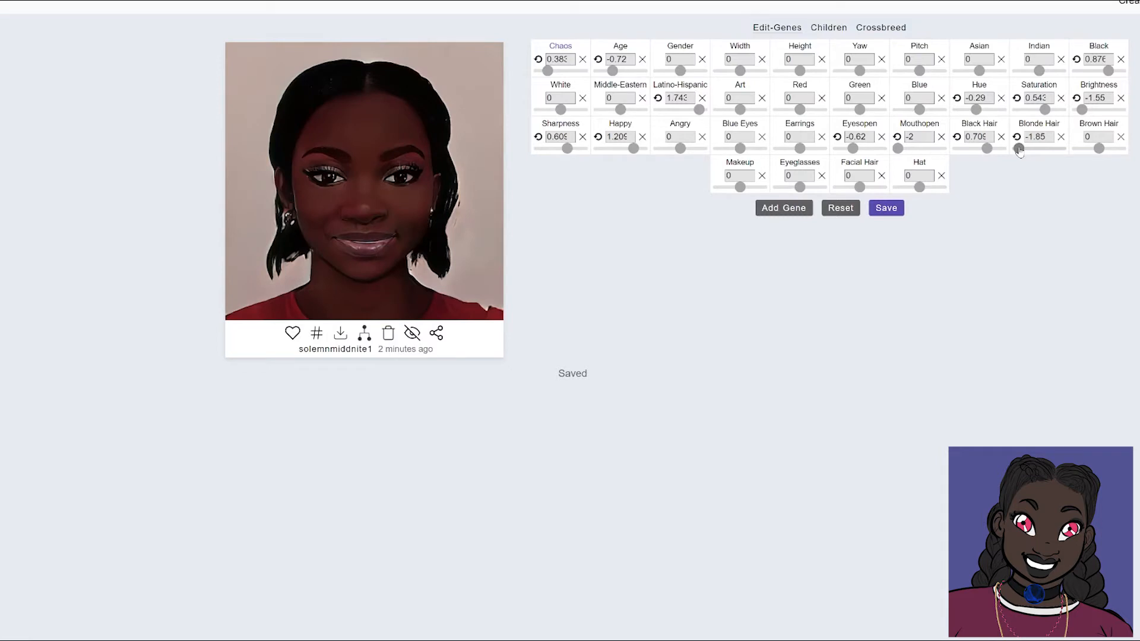
left_click_drag(1019, 150, 1016, 151)
- Test the Makeup gene at -1.65, reset it, and set Brown Hair to about 0.609
left_click_drag(740, 187, 722, 191)
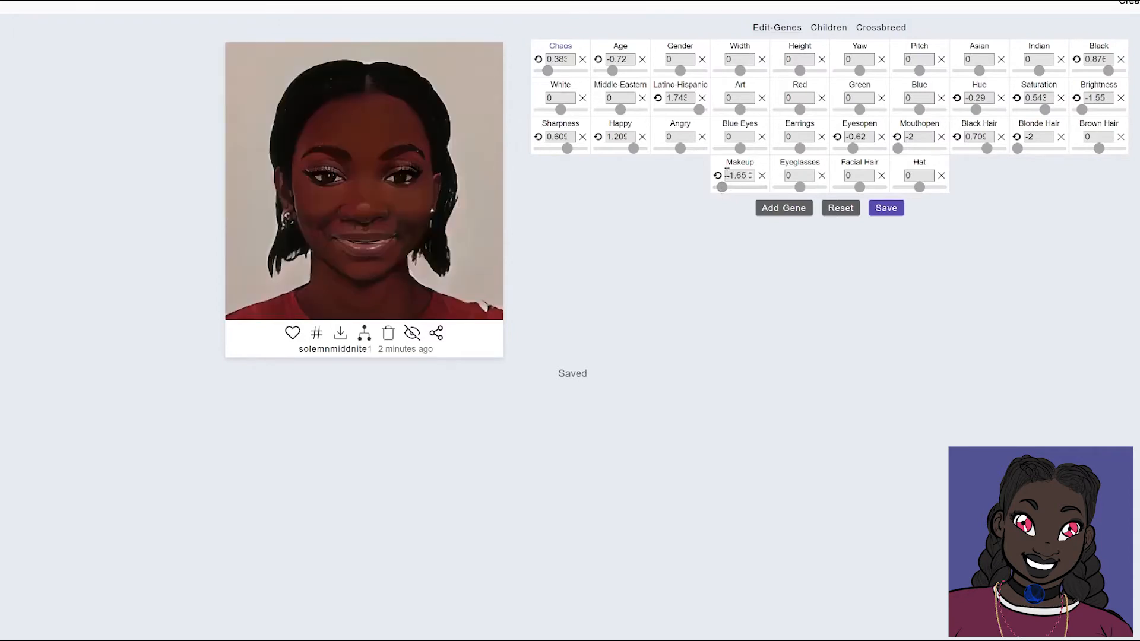
left_click(717, 177)
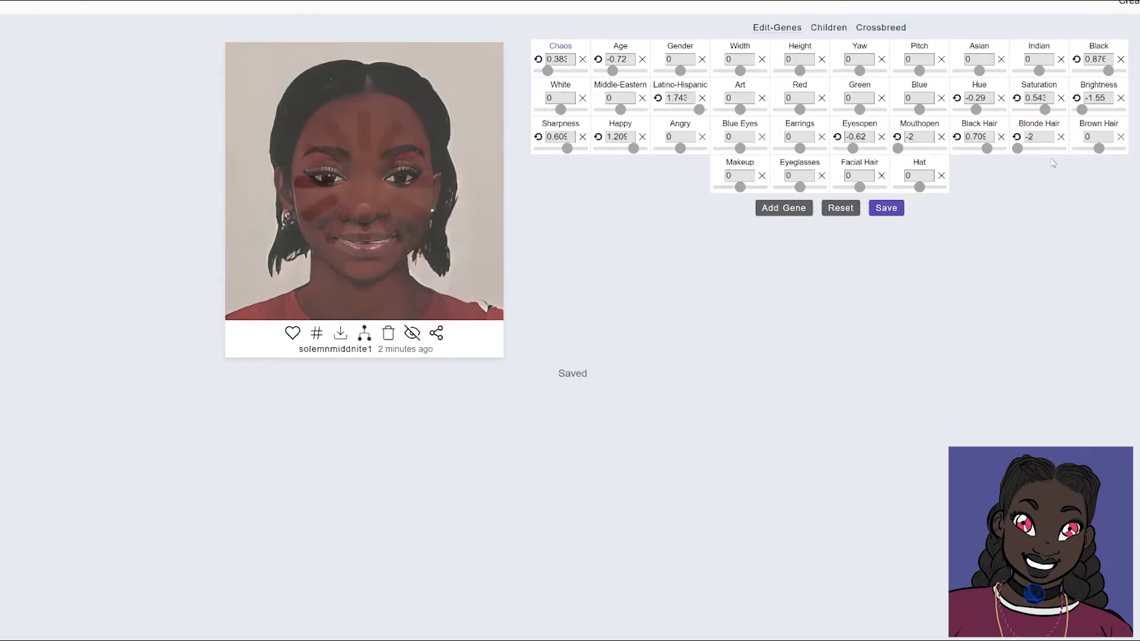
left_click_drag(1099, 148, 1106, 151)
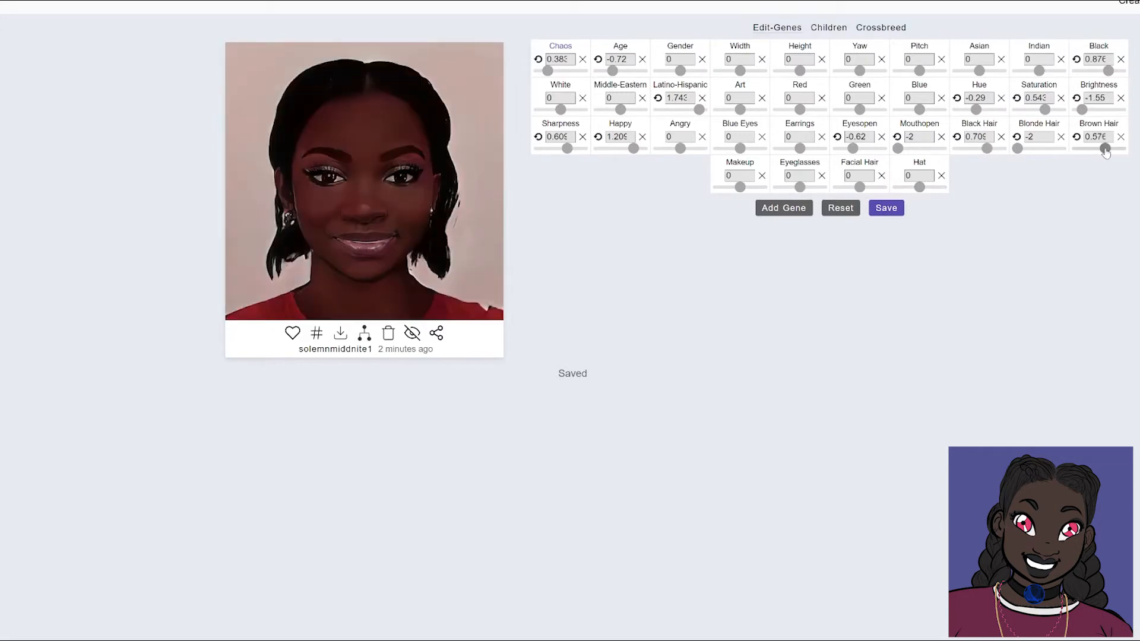
left_click(1105, 149)
- Open the portrait's mouth slightly with Mouthopen at -1.55 and lower the Art gene to -1.05
left_click(899, 149)
left_click(900, 149)
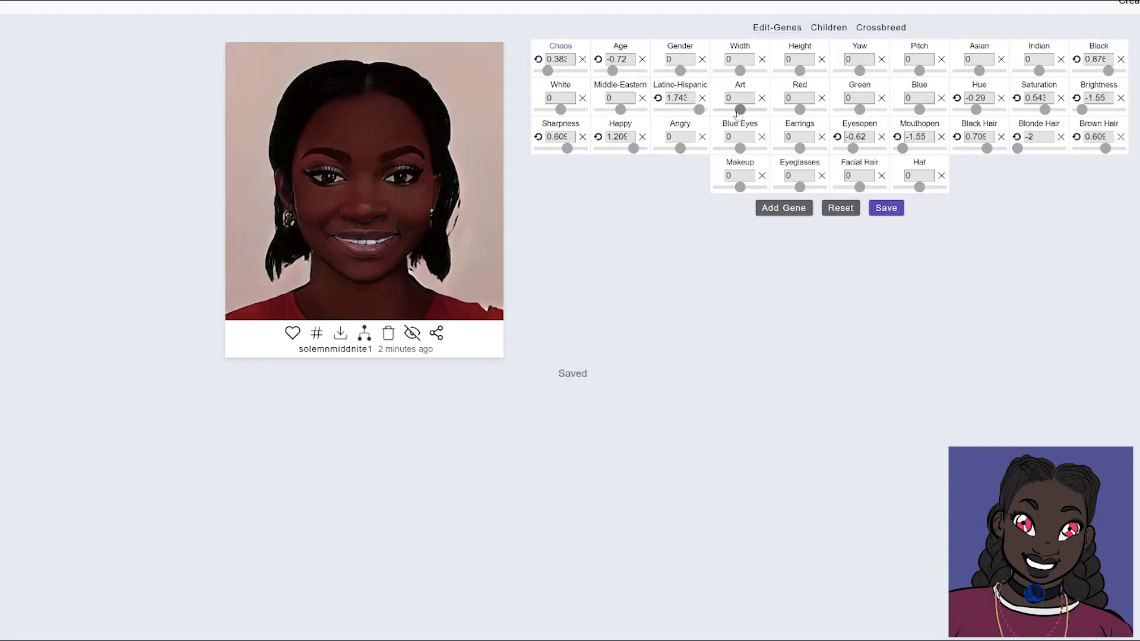
left_click_drag(737, 113, 735, 113)
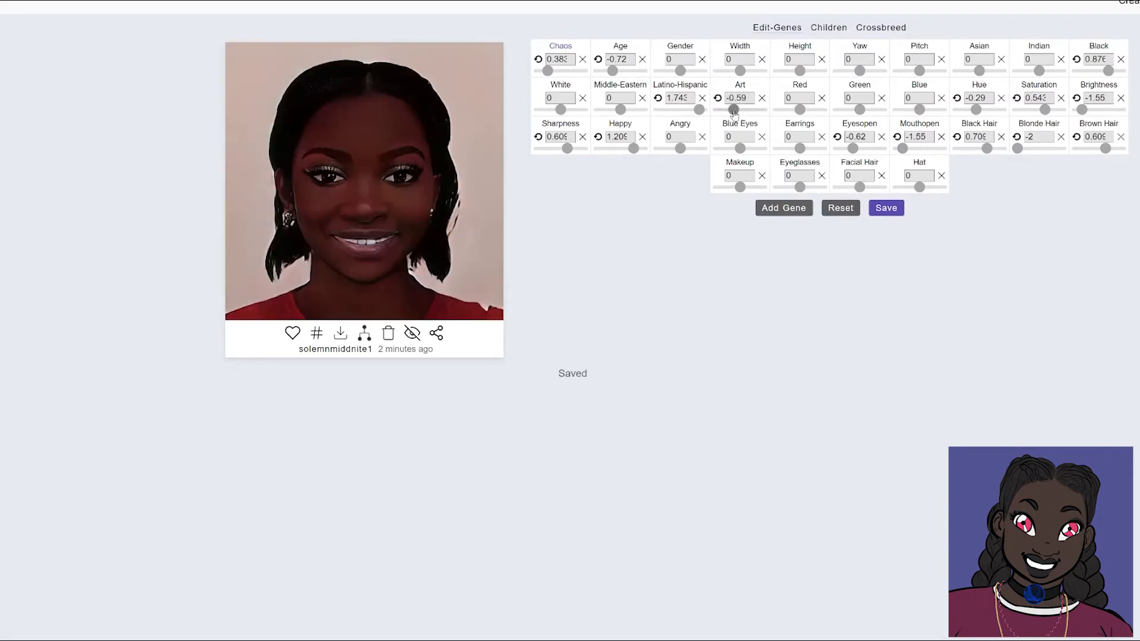
left_click_drag(734, 110, 728, 111)
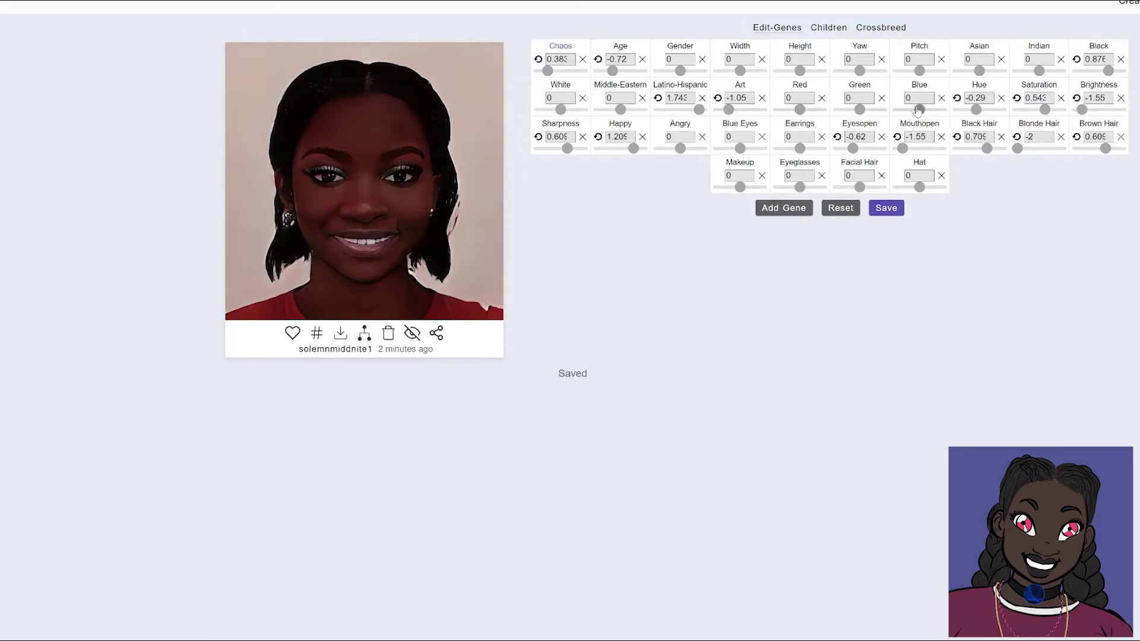
- Try the Blue colour gene at about 0.476 and at -1.15, and reset it
left_click_drag(918, 111, 925, 112)
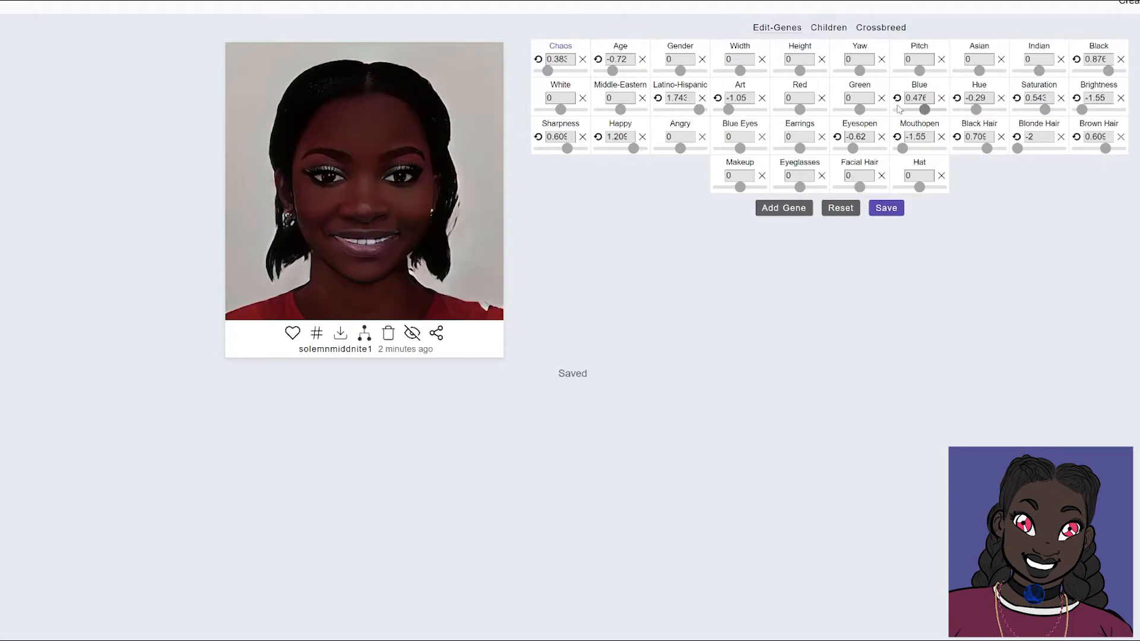
left_click_drag(925, 111, 907, 113)
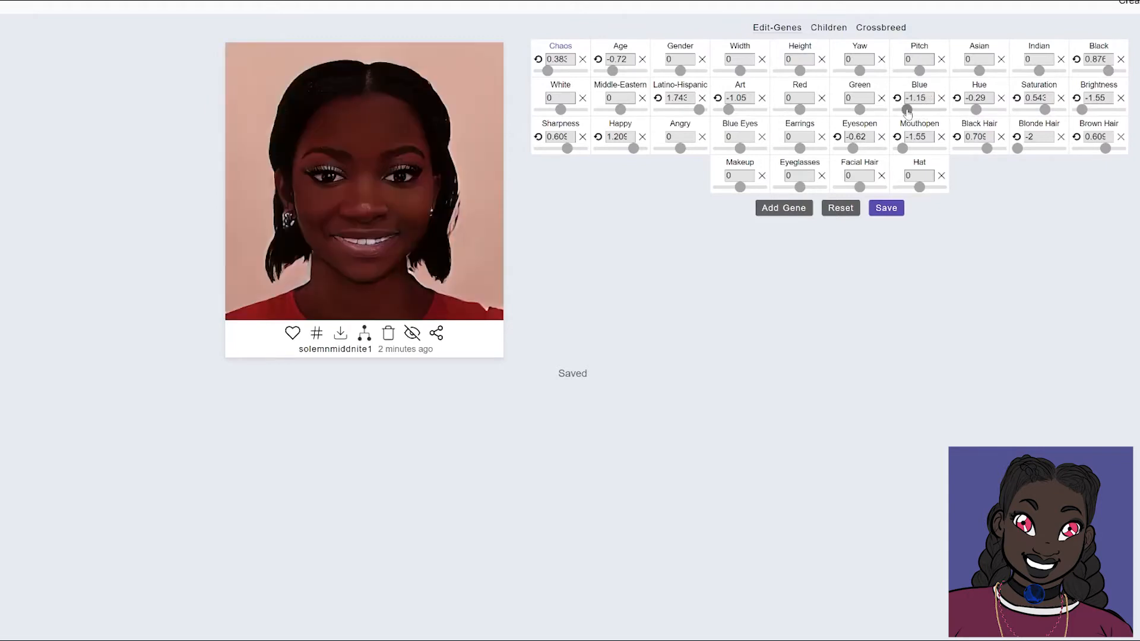
left_click(897, 98)
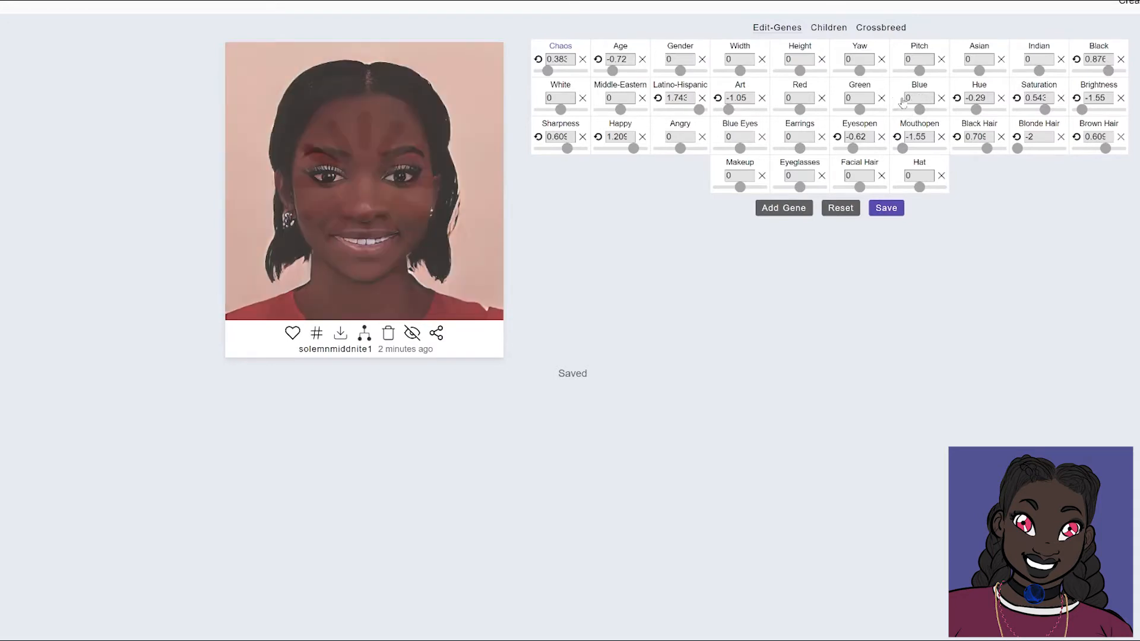
- Compare Green at about 1.043 and 0, settle it at about 0.976, and test Red at -1.12 before resetting it
left_click_drag(864, 111, 872, 112)
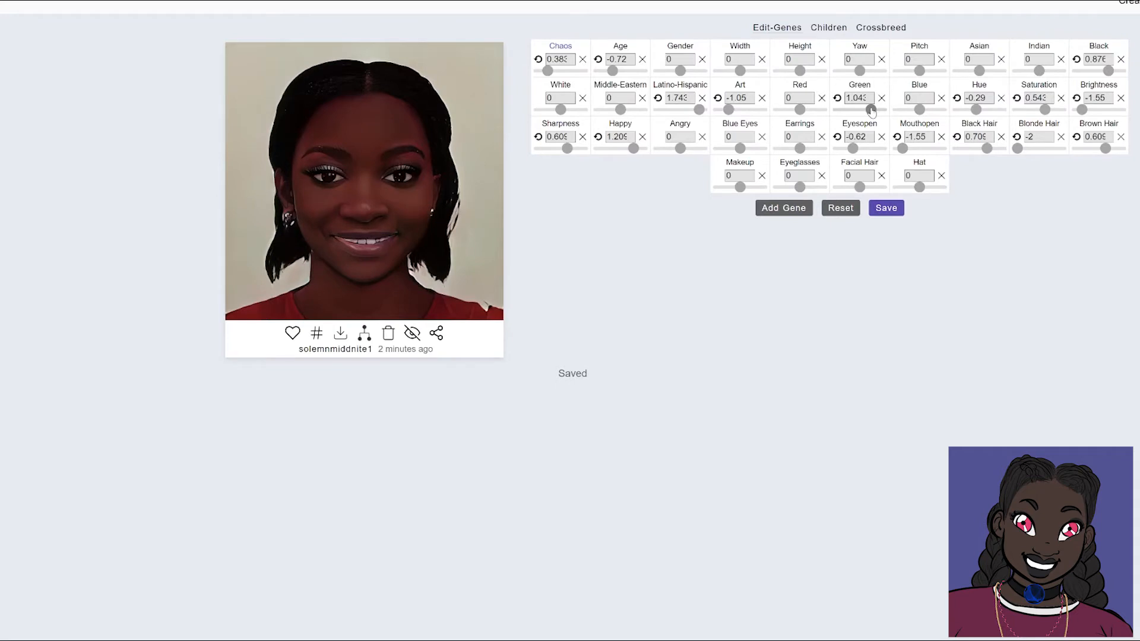
left_click(837, 98)
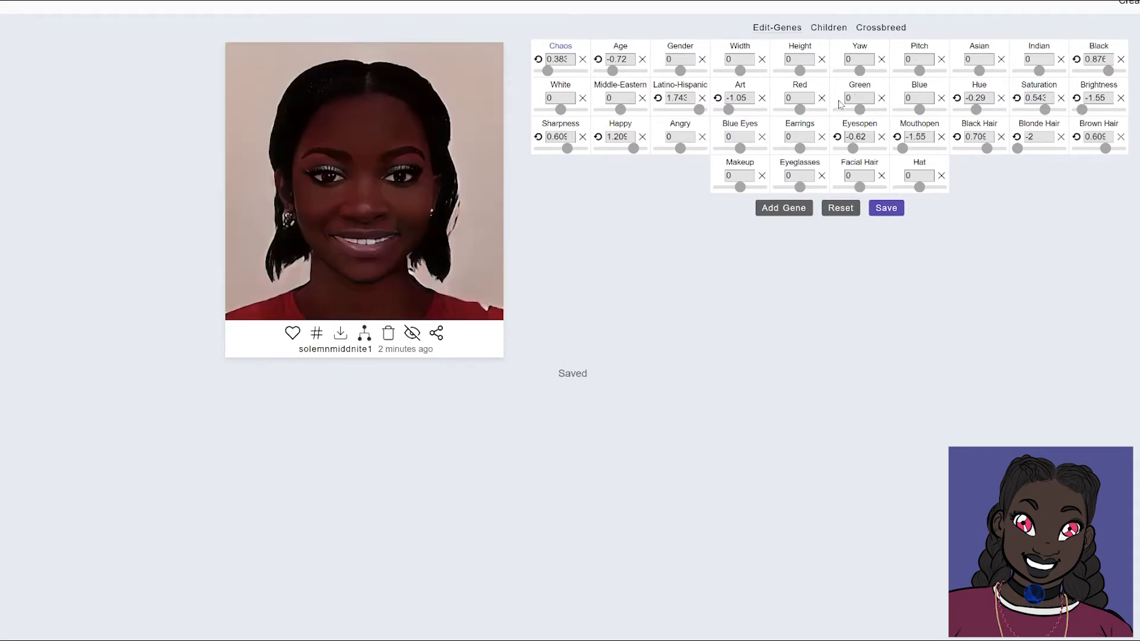
left_click_drag(860, 110, 870, 113)
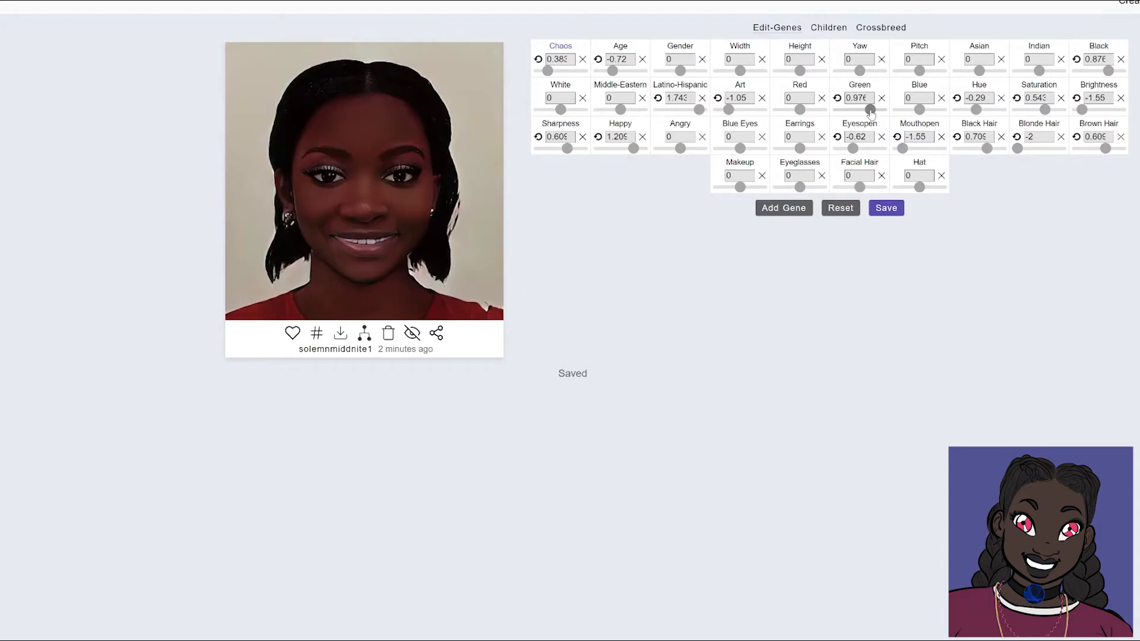
mouse_move(799, 111)
left_mouse_down()
mouse_move(812, 112)
mouse_move(789, 111)
left_mouse_up()
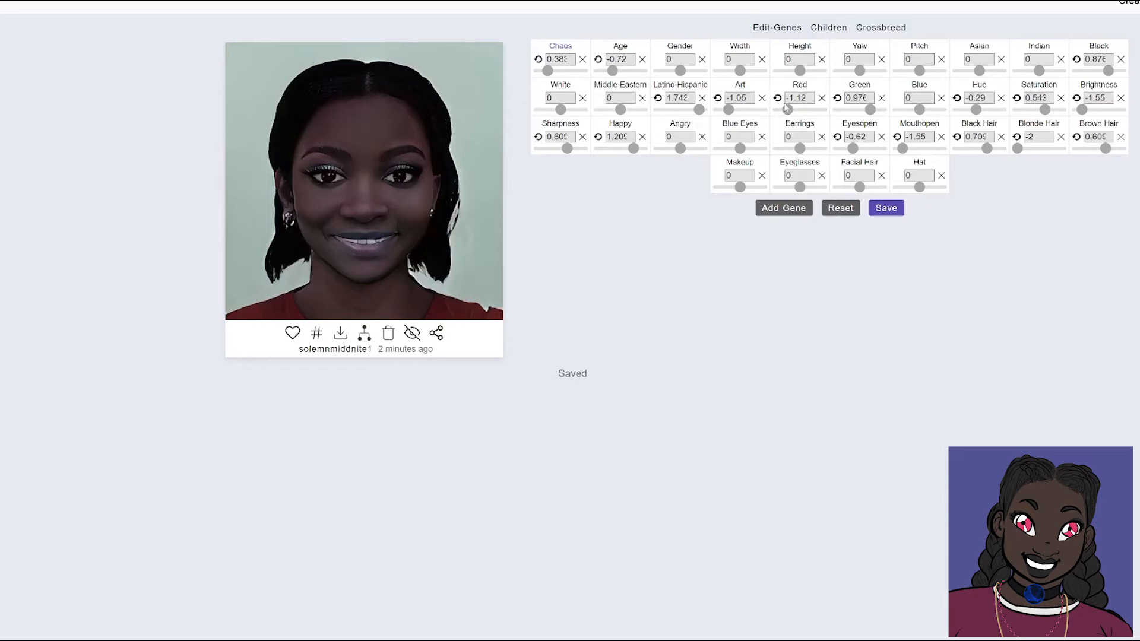
left_click(778, 99)
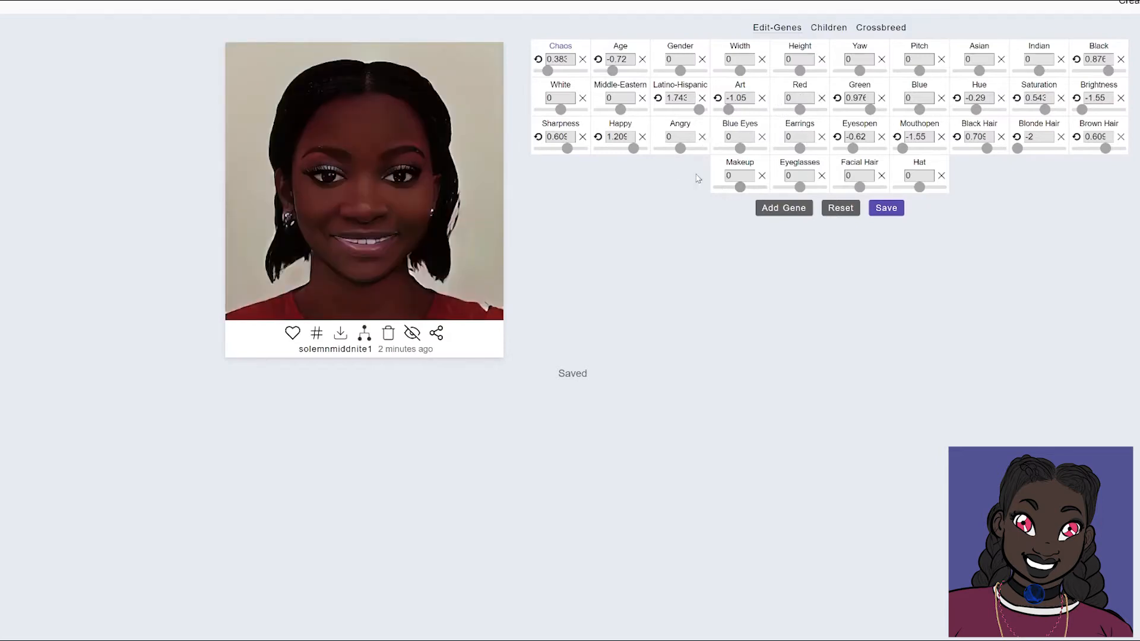
- Set Happy to about 1.709 and Blue Eyes to -0.39, test and reset Earrings at -0.95, and save the portrait
left_click_drag(634, 149, 639, 152)
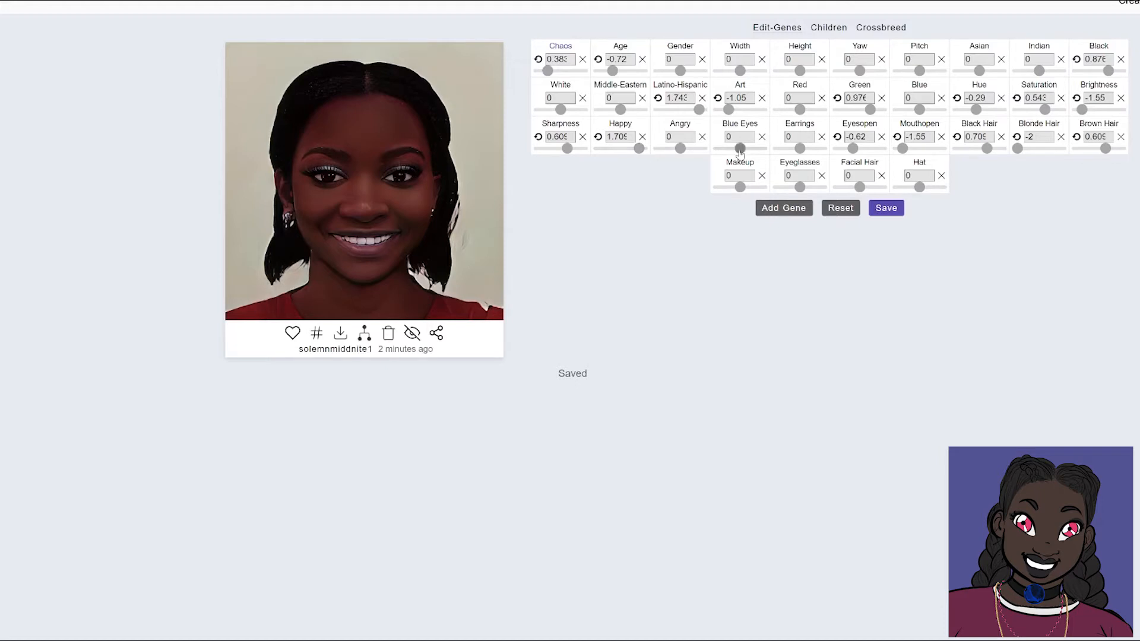
left_click_drag(740, 148, 790, 150)
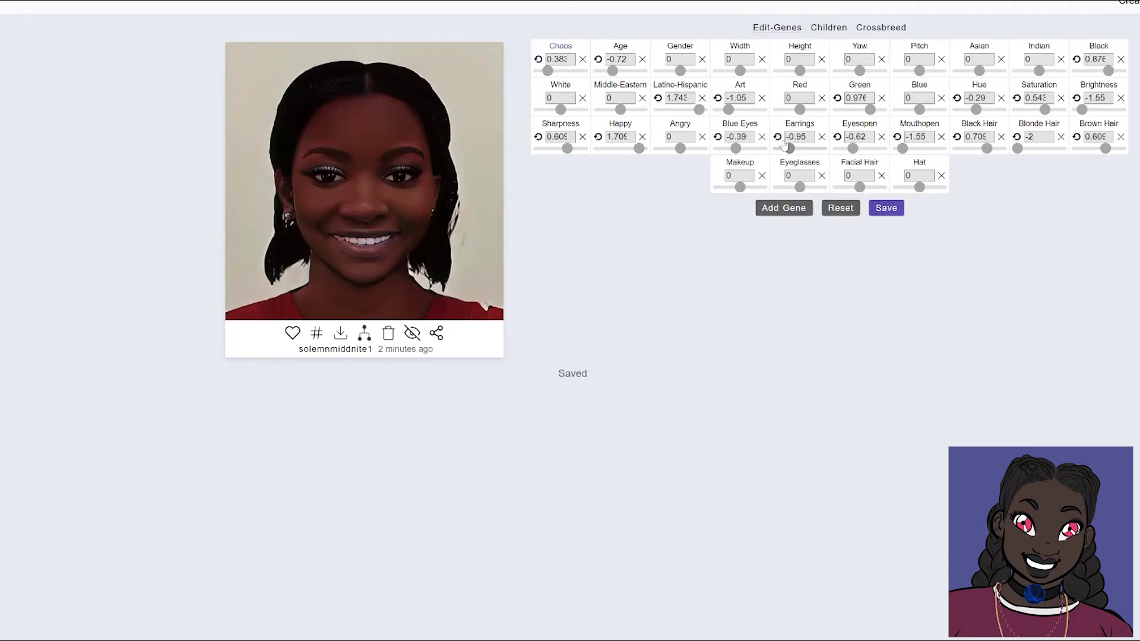
left_click(779, 137)
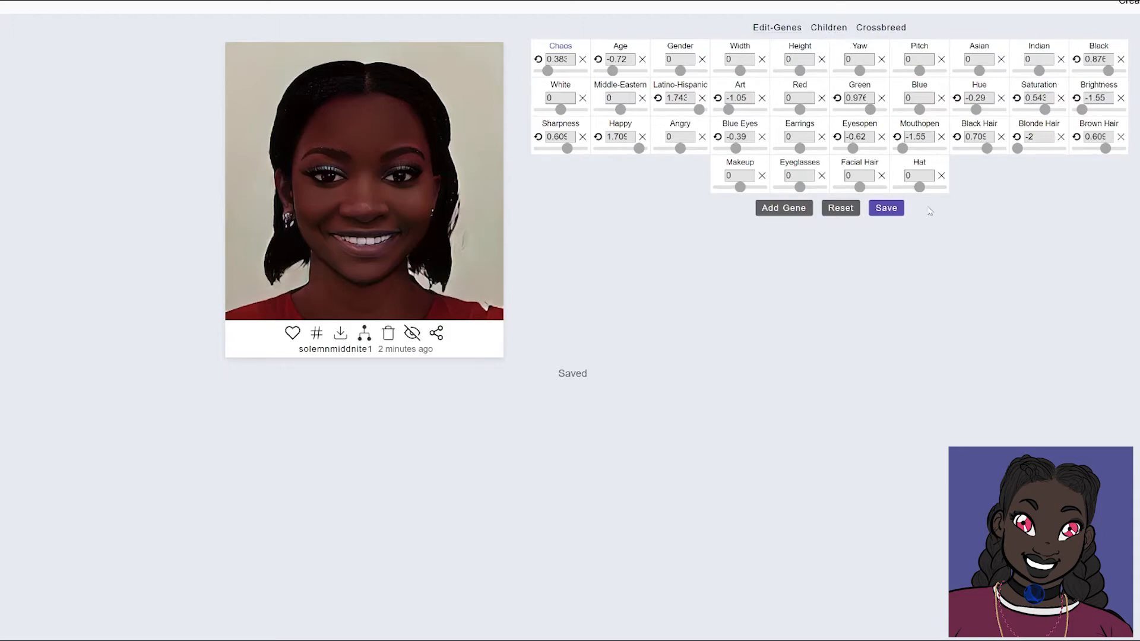
left_click(878, 211)
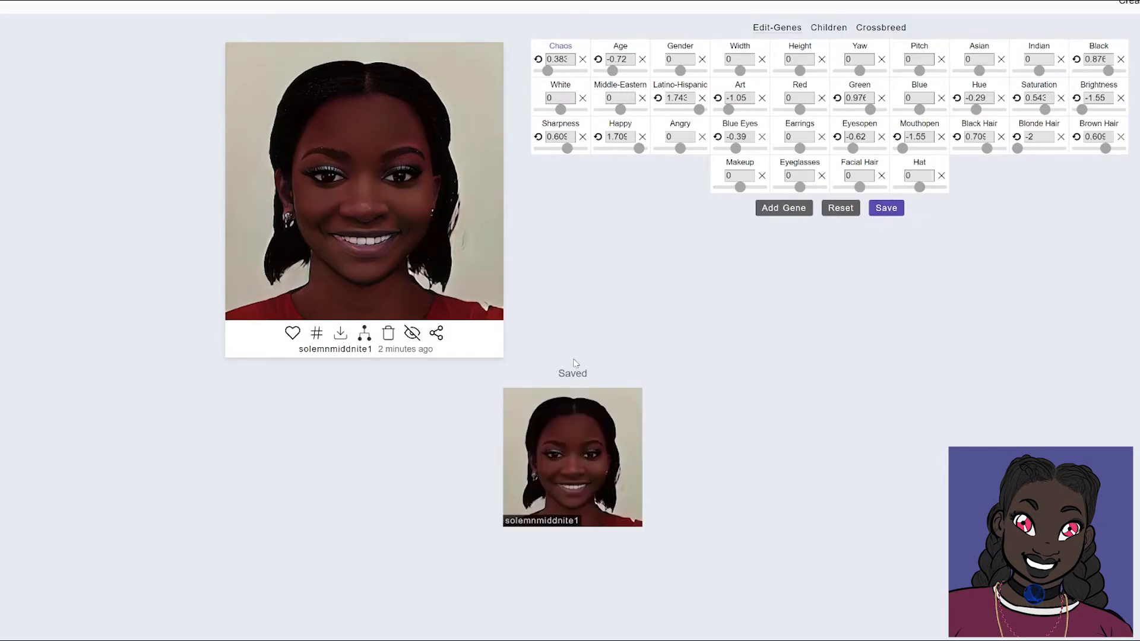
- Open the image picker for crossbreeding the portrait and look through its created, uploaded, random and search sources
left_click(881, 31)
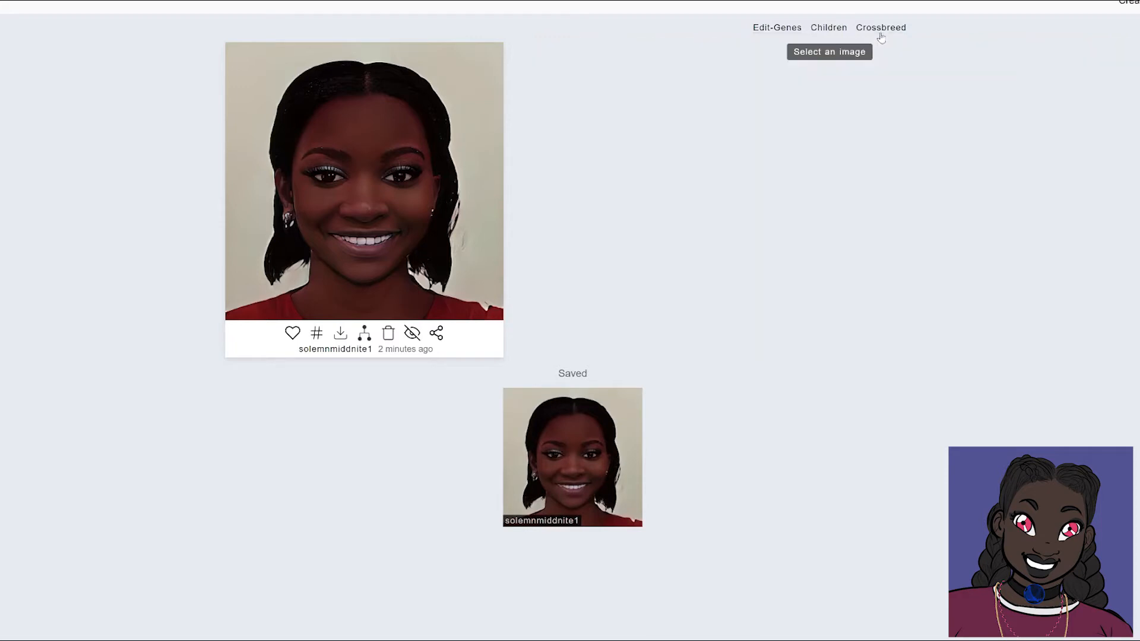
left_click(828, 53)
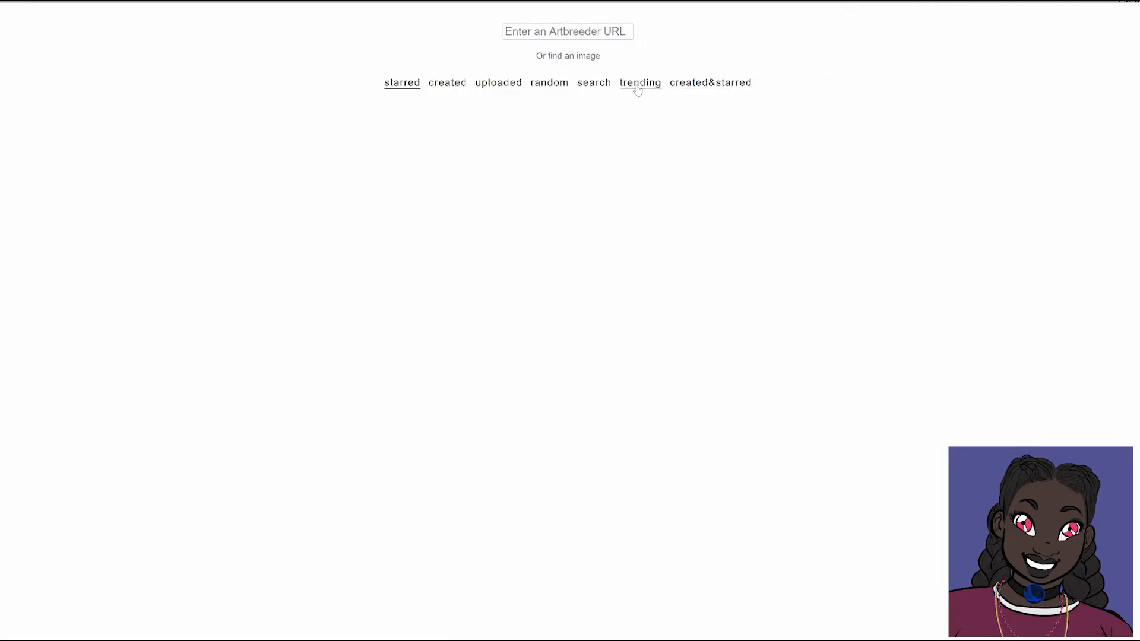
left_click(438, 89)
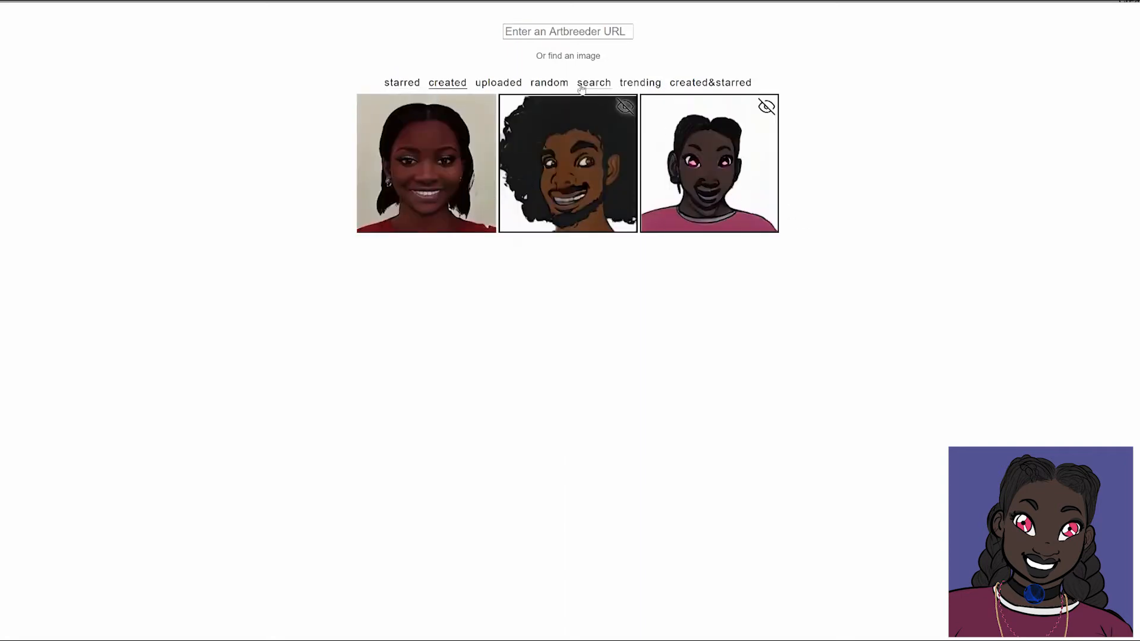
left_click(490, 86)
left_click(545, 87)
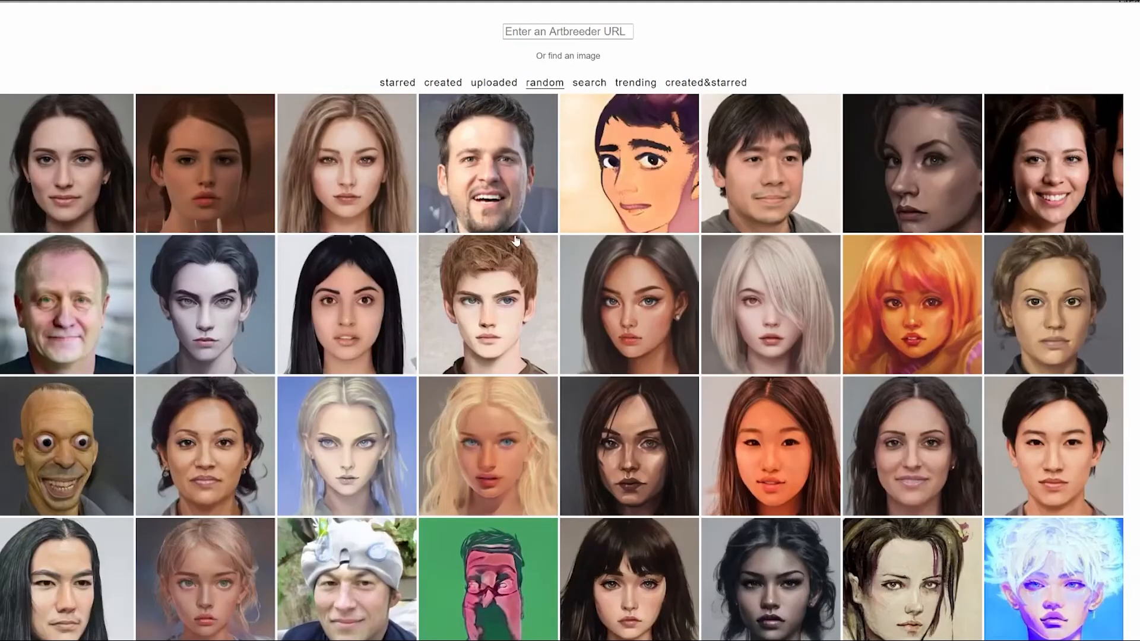
scroll(515, 240, "down", 2)
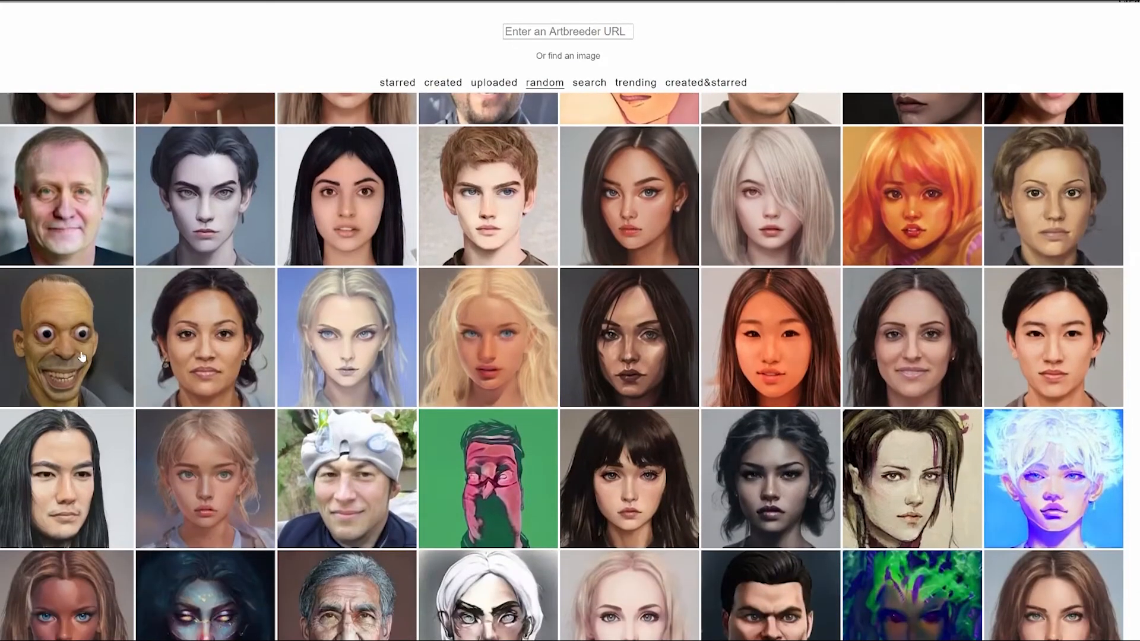
scroll(379, 350, "up", 2)
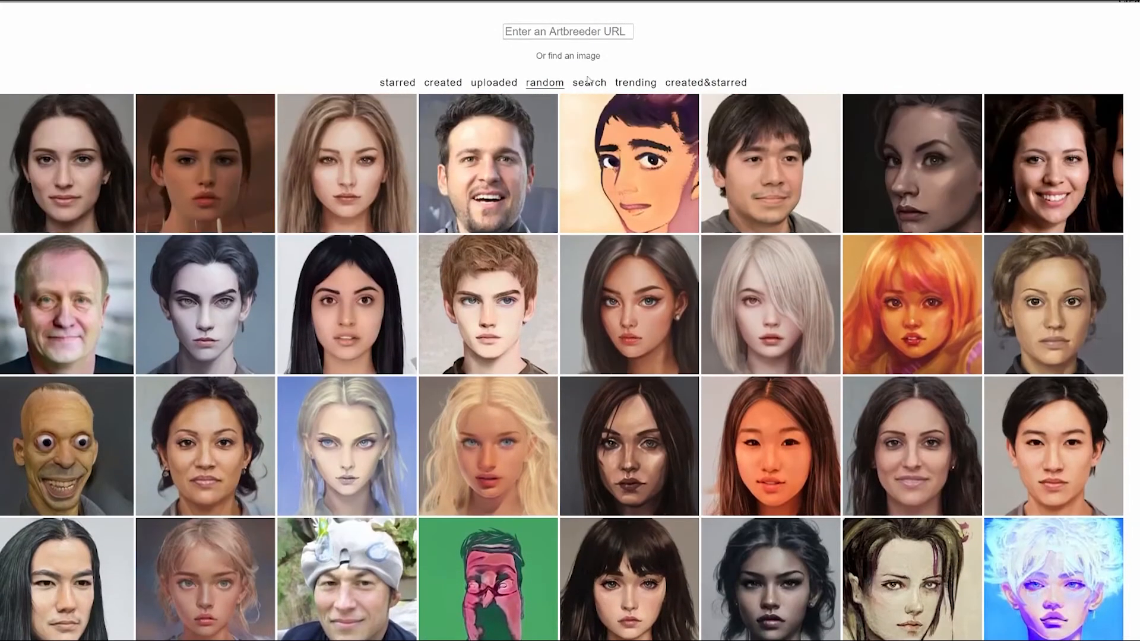
left_click(589, 83)
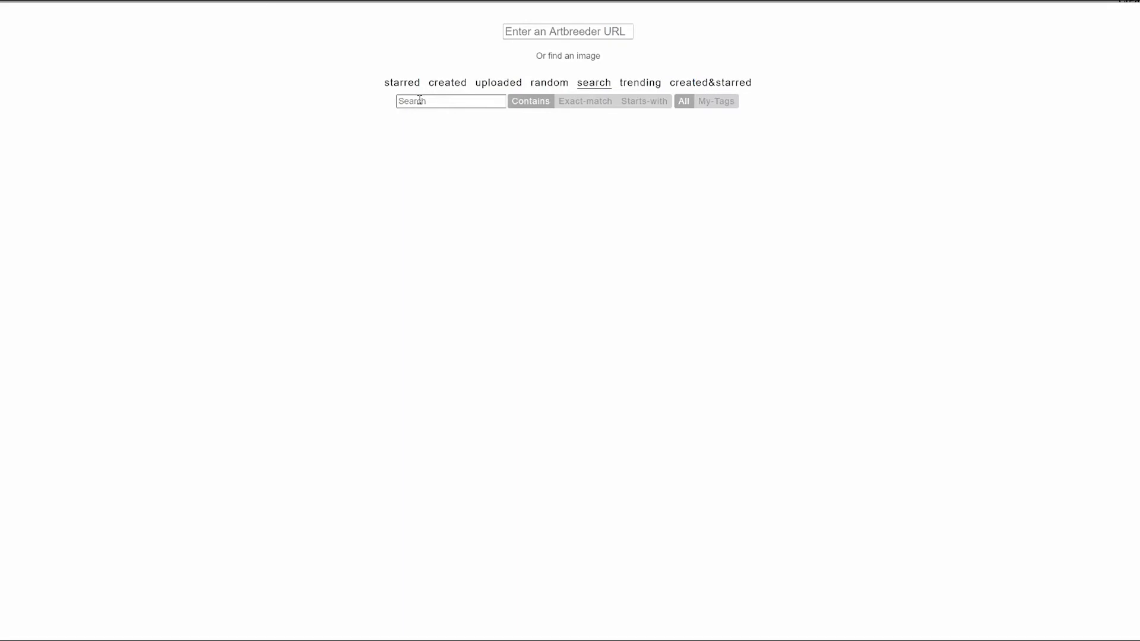
- Browse the trending portraits in the image picker, examining the faces for a suitable image to crossbreed with the saved portrait
left_click(642, 87)
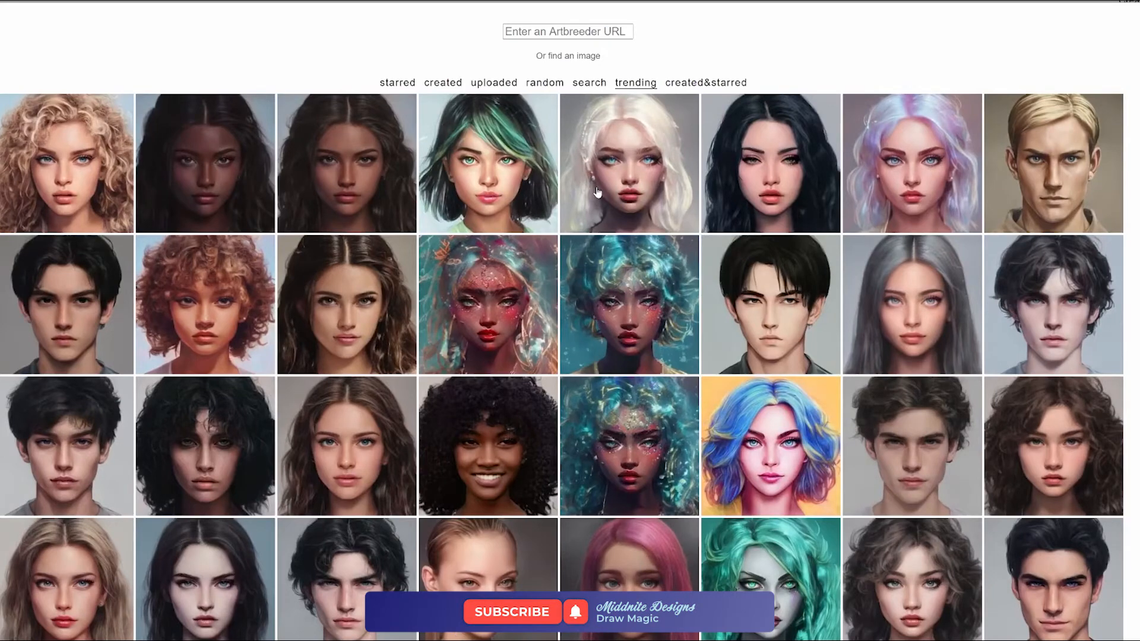
scroll(598, 192, "down", 7)
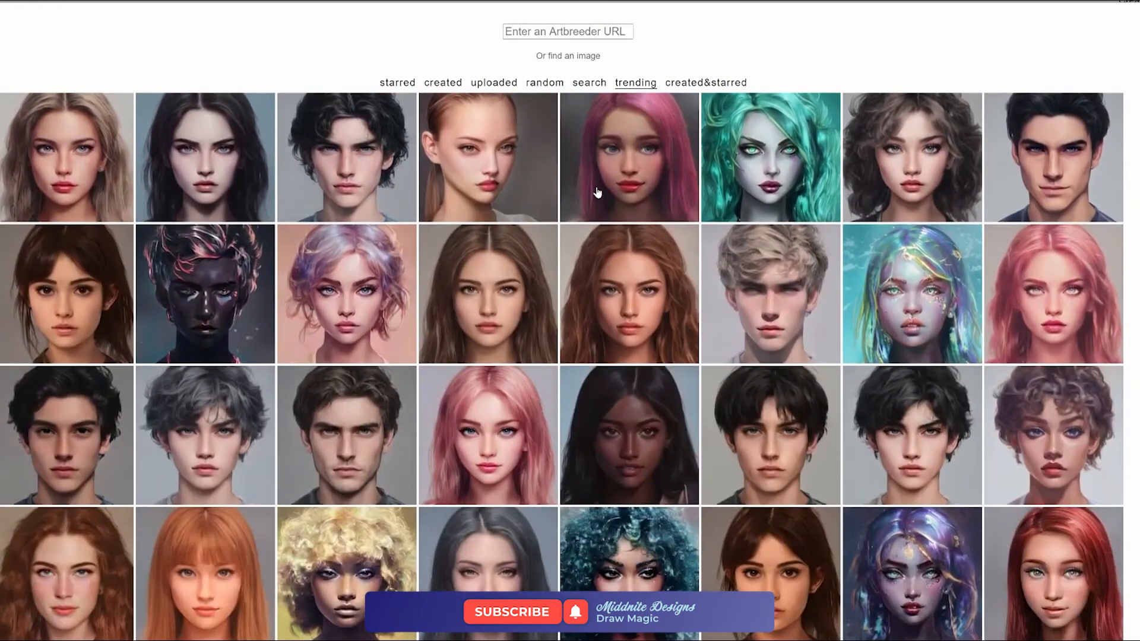
scroll(597, 191, "down", 5)
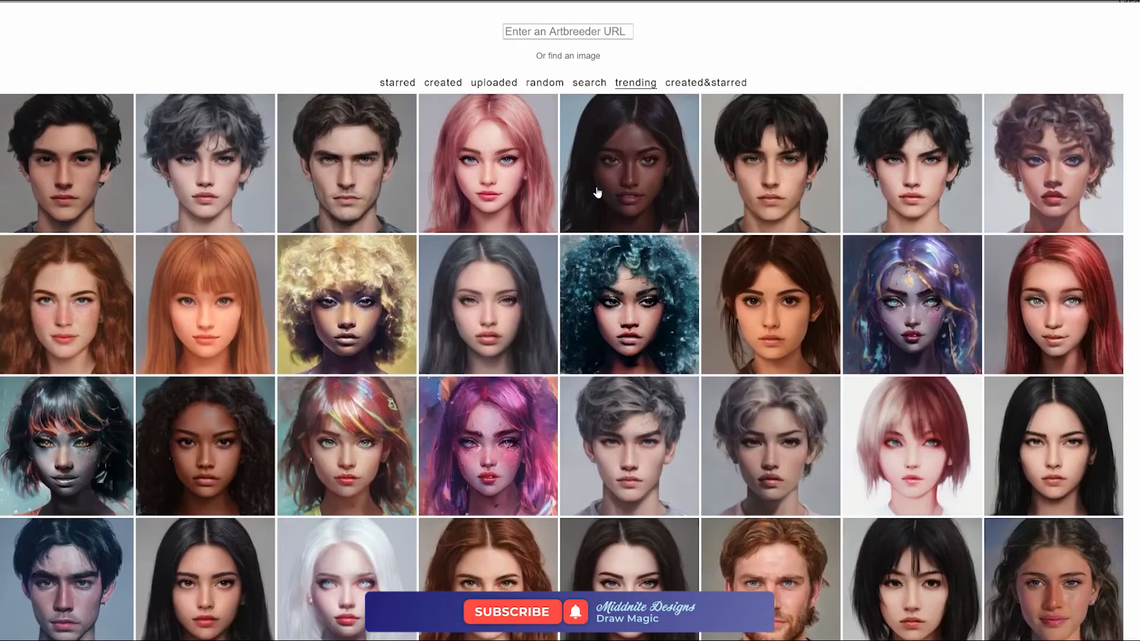
scroll(598, 192, "down", 6)
scroll(597, 192, "up", 4)
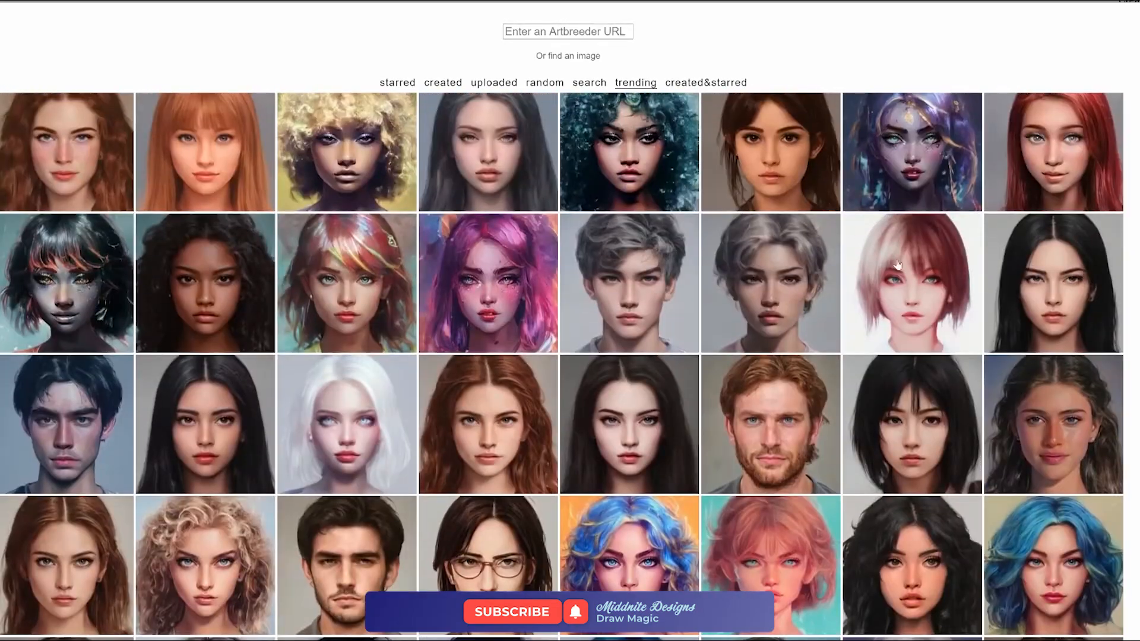
scroll(592, 509, "down", 3)
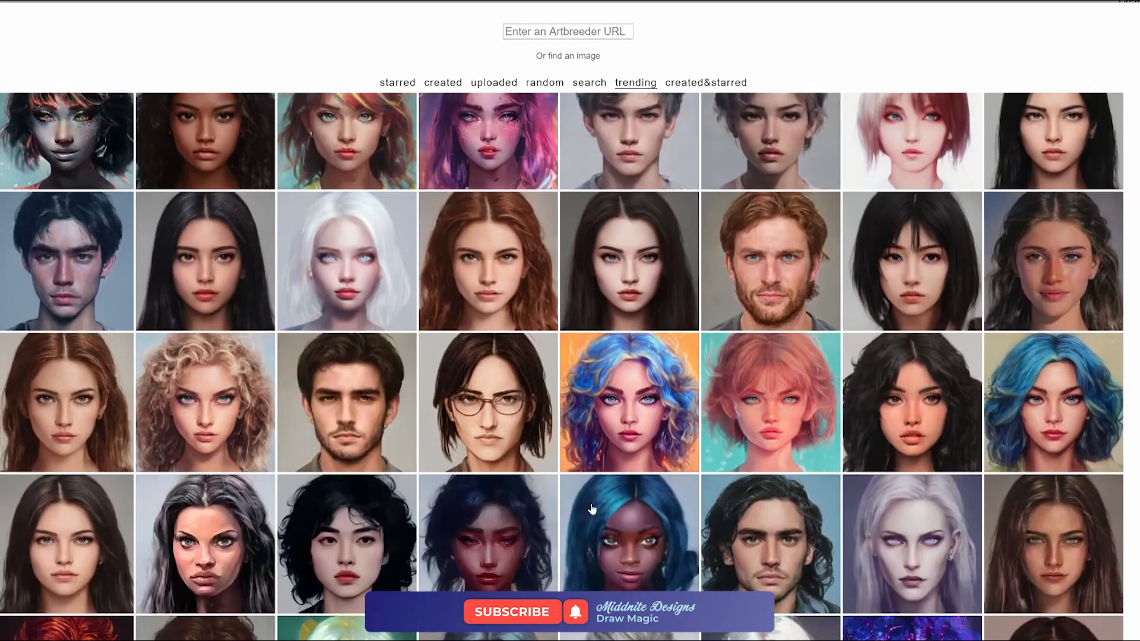
scroll(592, 509, "down", 5)
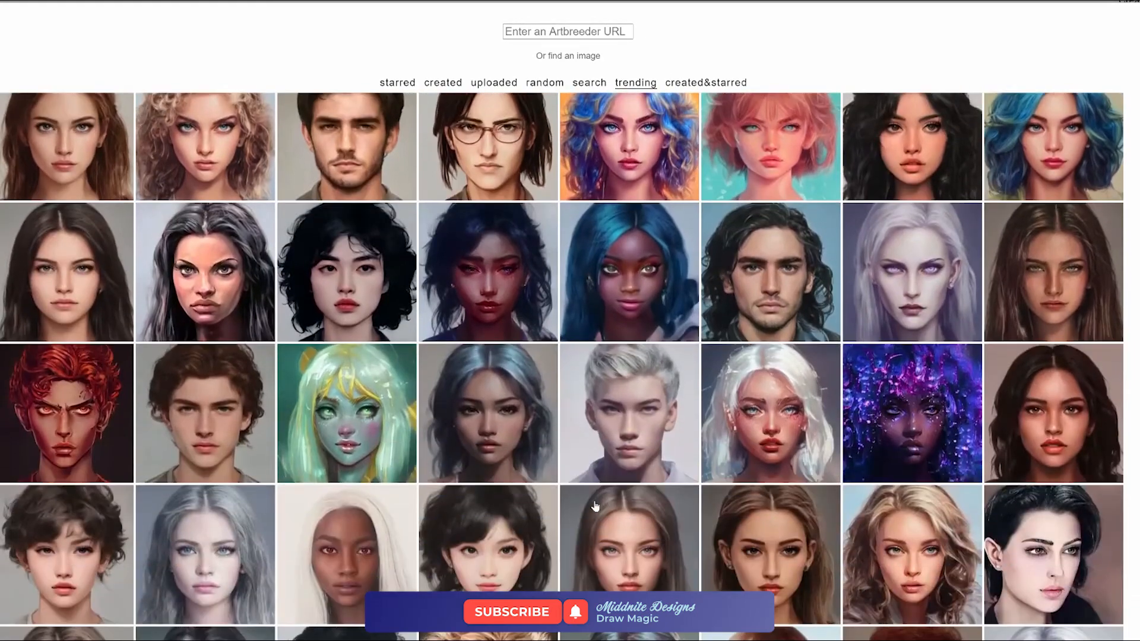
scroll(595, 506, "down", 2)
scroll(596, 506, "down", 12)
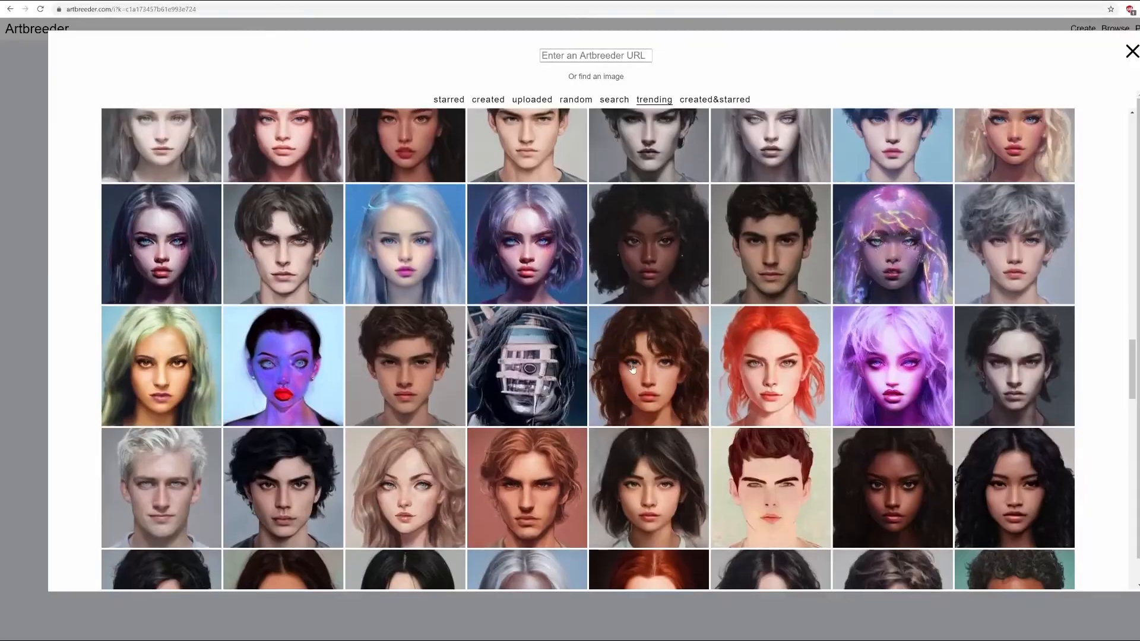
scroll(662, 364, "down", 3)
scroll(662, 364, "down", 4)
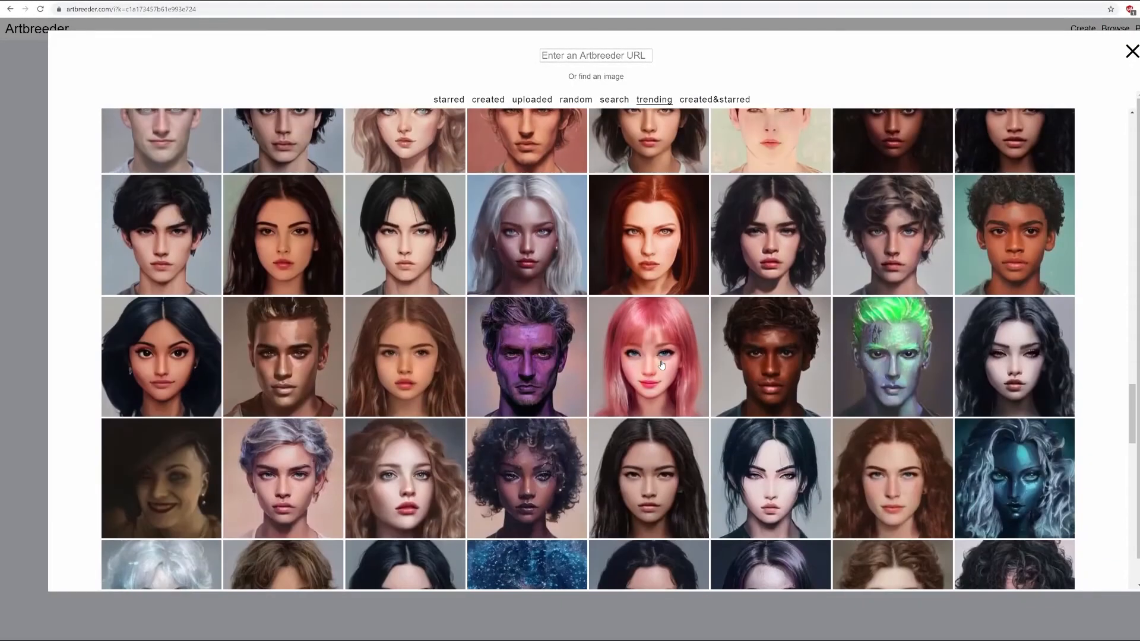
scroll(662, 364, "down", 2)
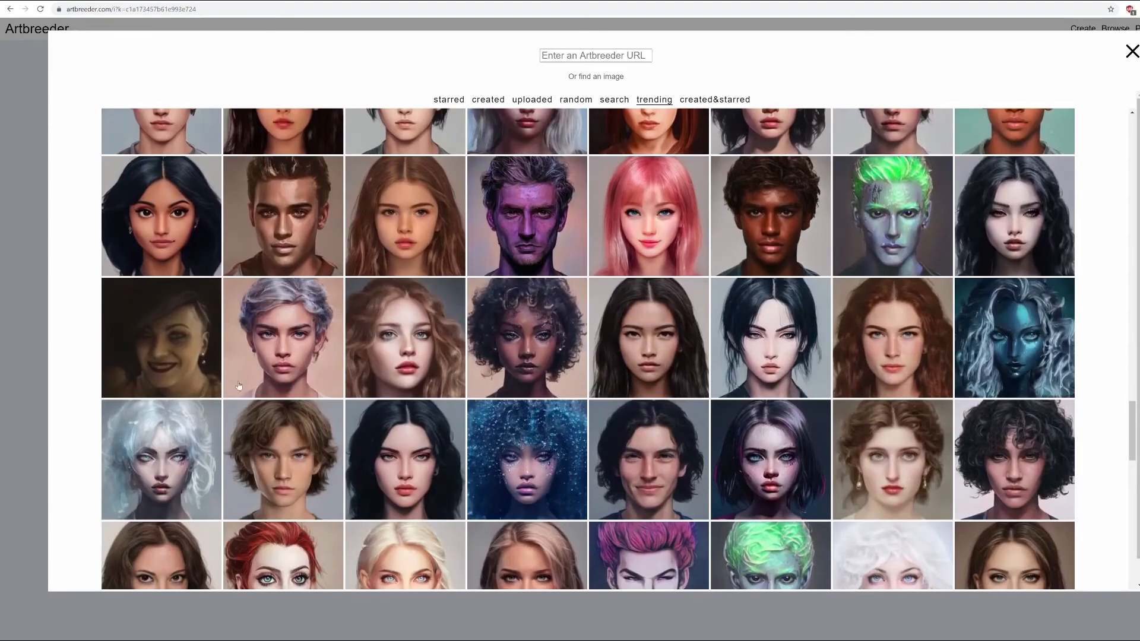
scroll(690, 469, "down", 3)
scroll(612, 447, "up", 2)
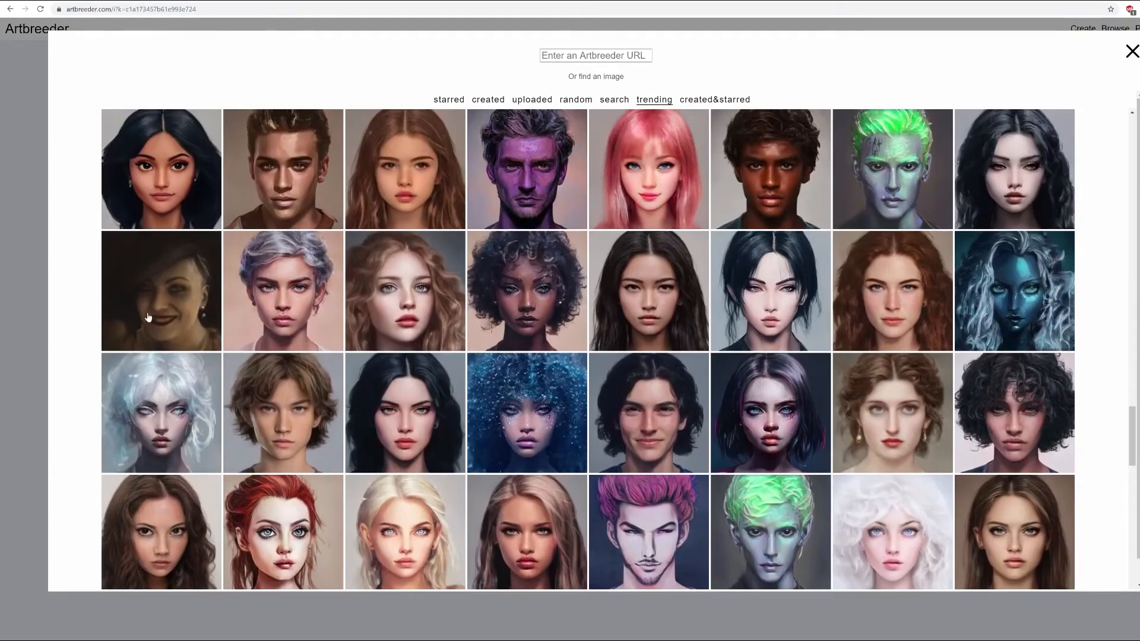
scroll(639, 424, "down", 8)
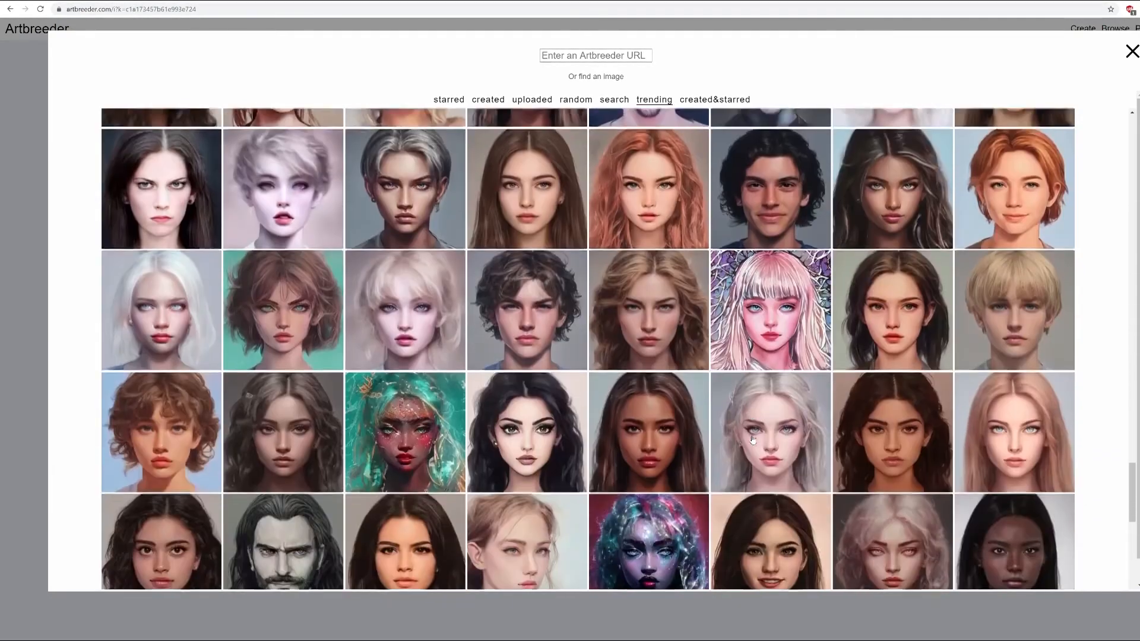
scroll(752, 439, "down", 5)
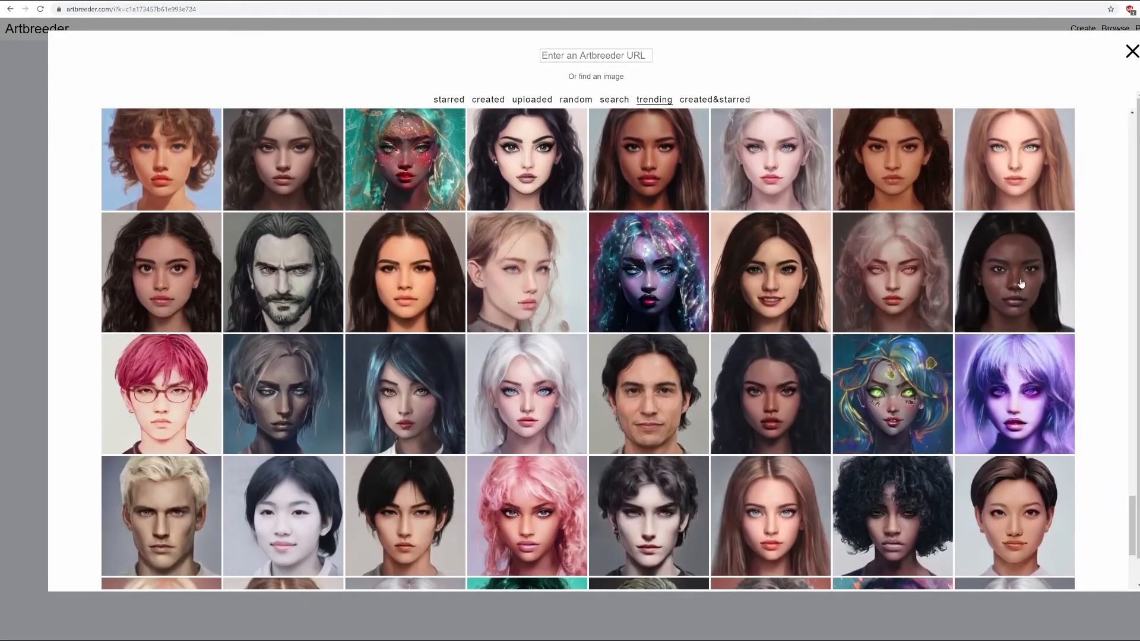
scroll(656, 389, "down", 3)
scroll(507, 472, "down", 2)
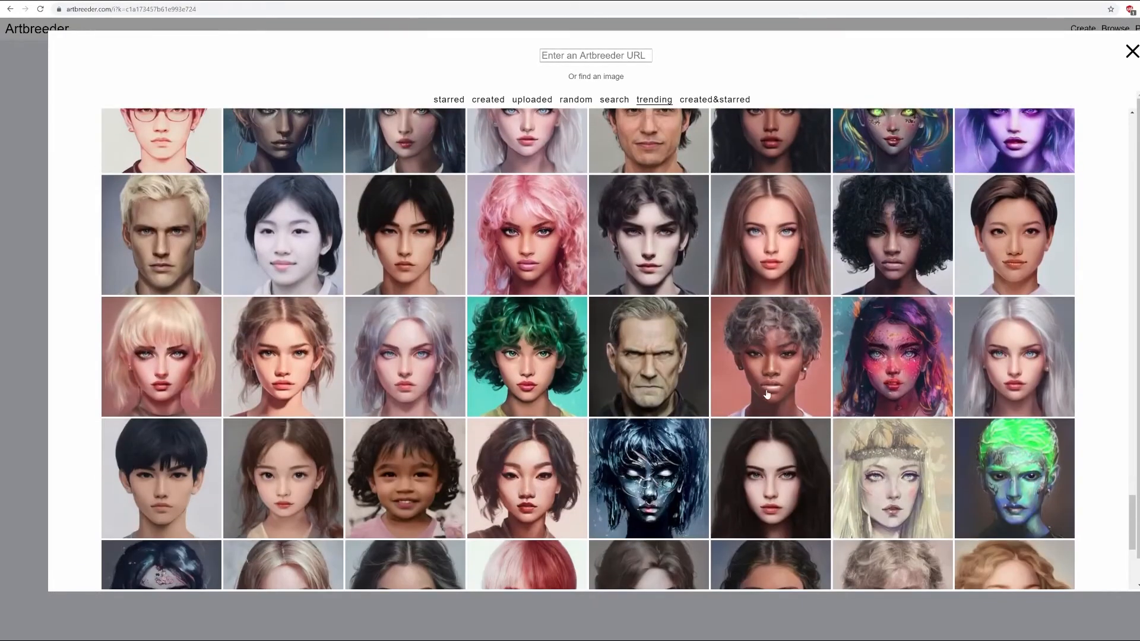
scroll(752, 394, "down", 3)
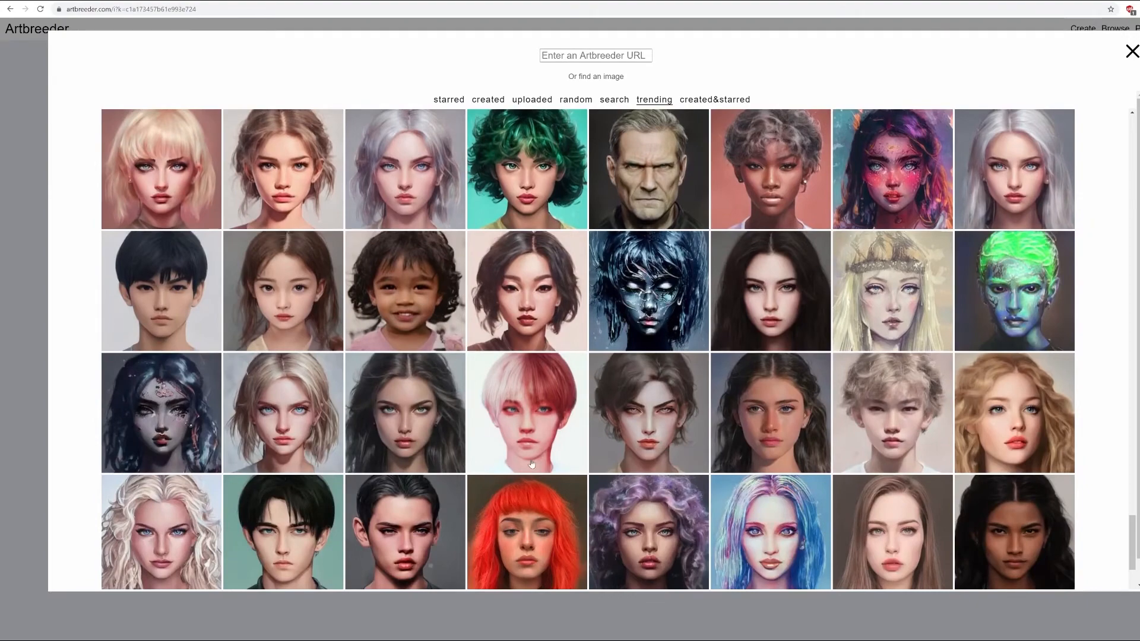
scroll(531, 464, "down", 2)
scroll(579, 486, "down", 6)
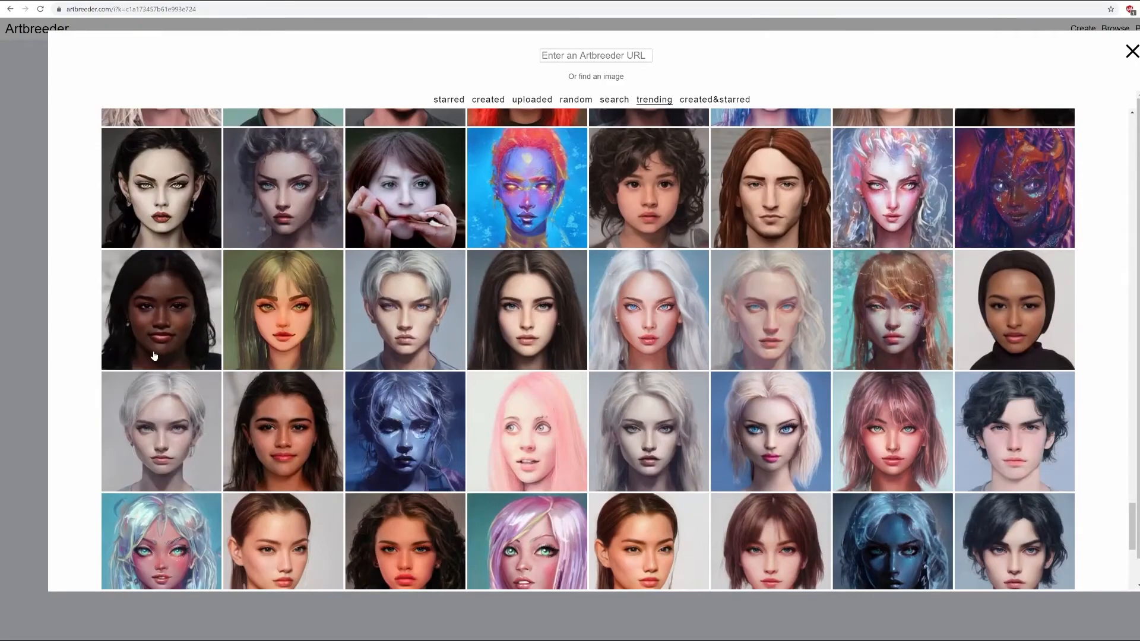
scroll(153, 356, "down", 10)
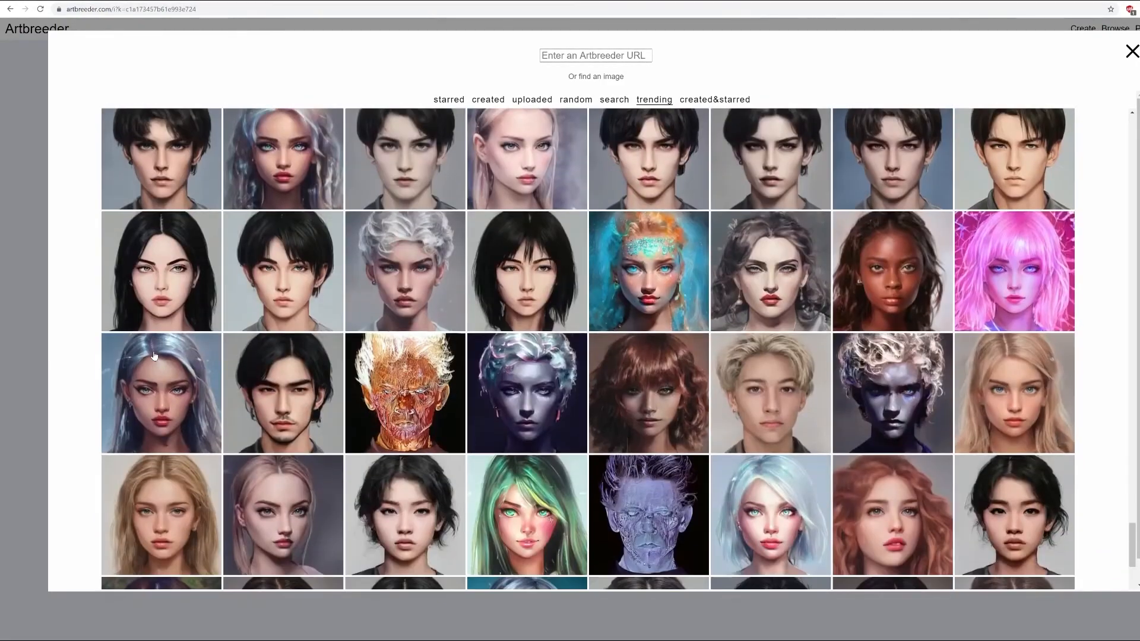
scroll(153, 356, "down", 20)
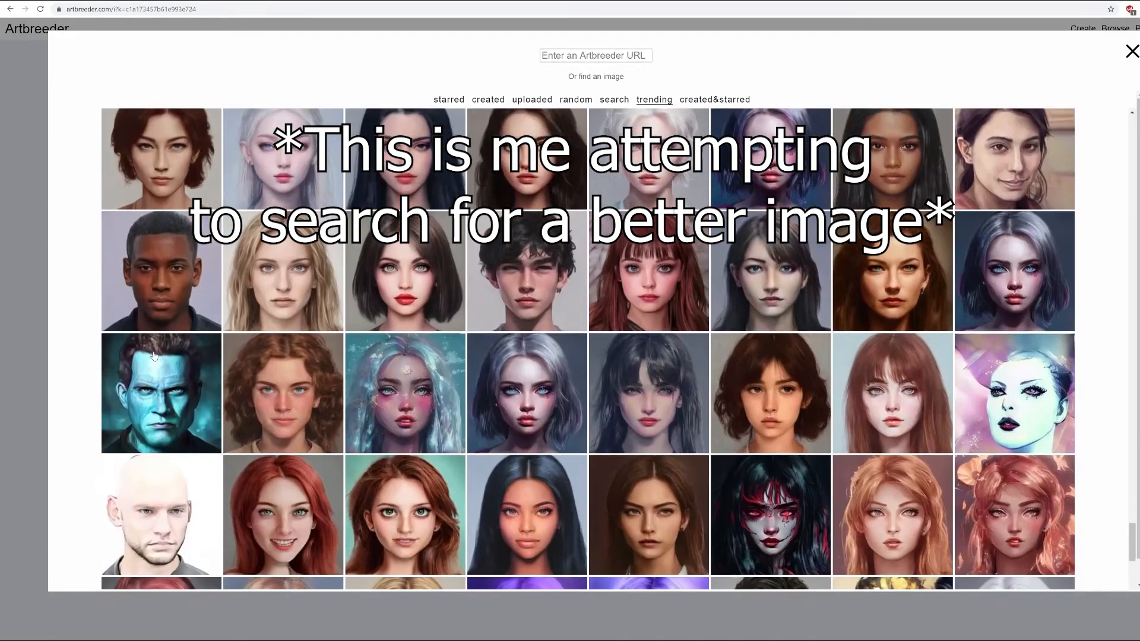
scroll(607, 481, "down", 20)
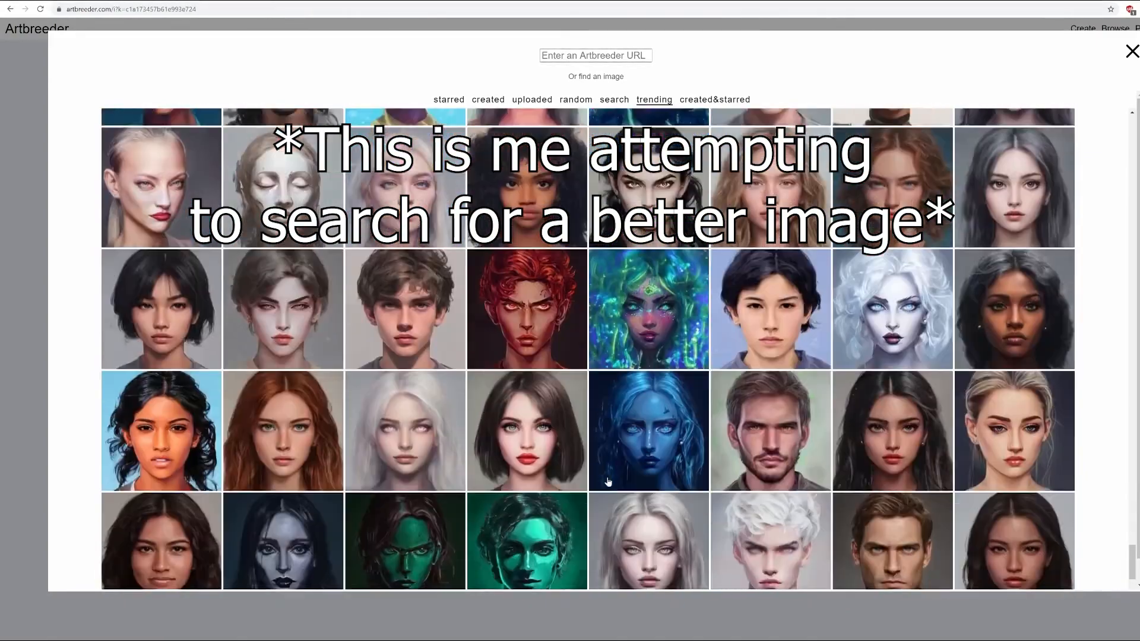
scroll(608, 481, "down", 15)
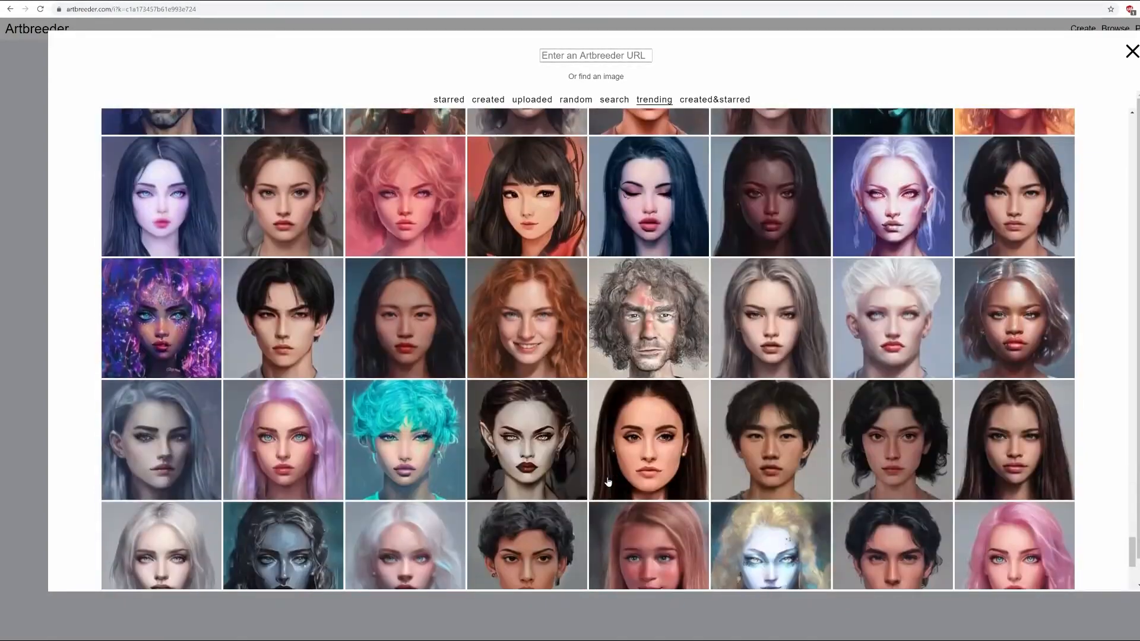
scroll(608, 482, "down", 2)
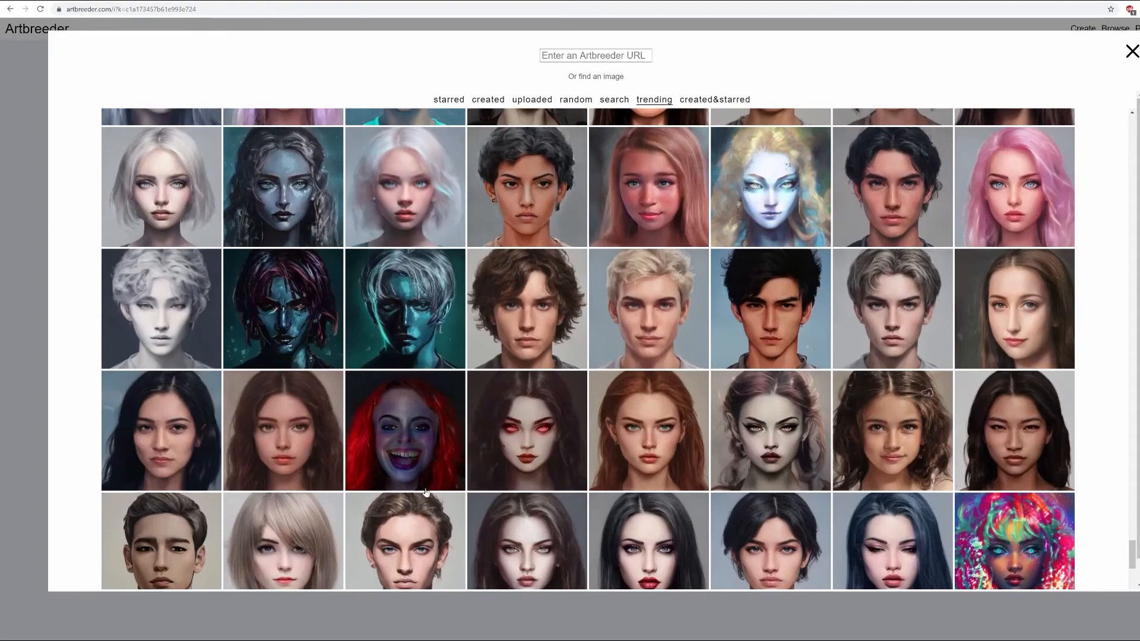
scroll(635, 500, "down", 2)
scroll(635, 500, "down", 5)
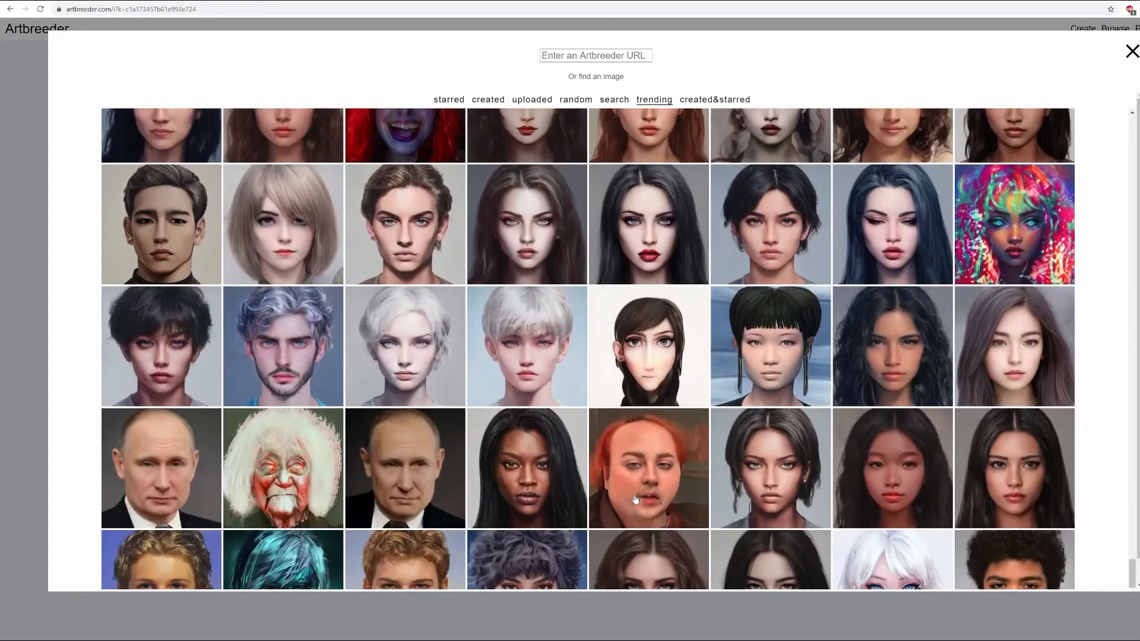
scroll(539, 455, "down", 1)
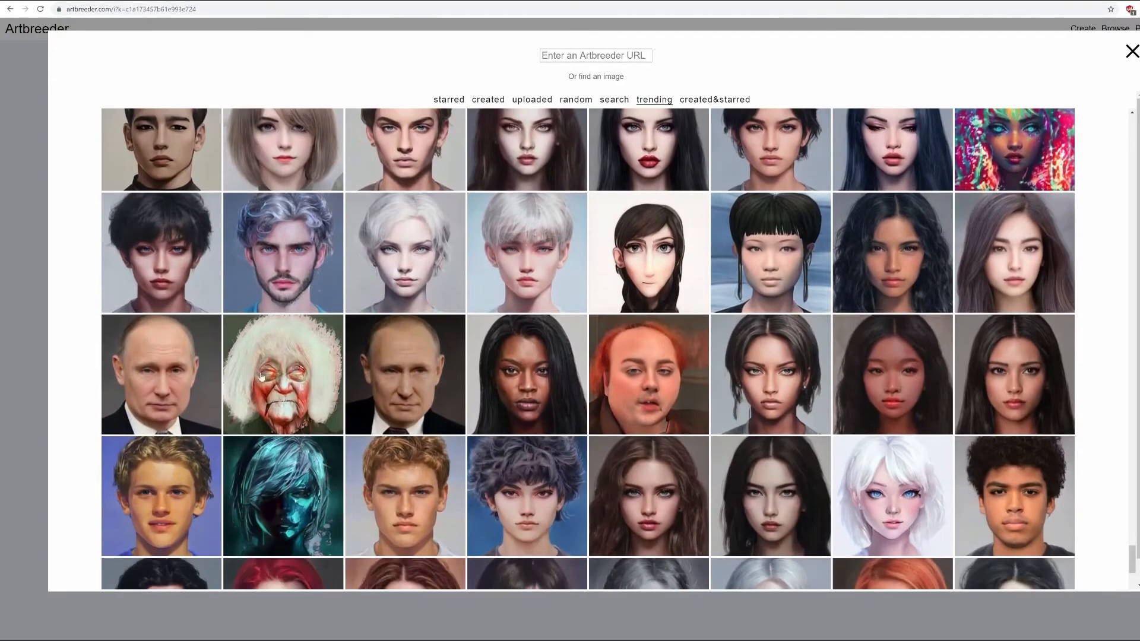
scroll(602, 483, "down", 5)
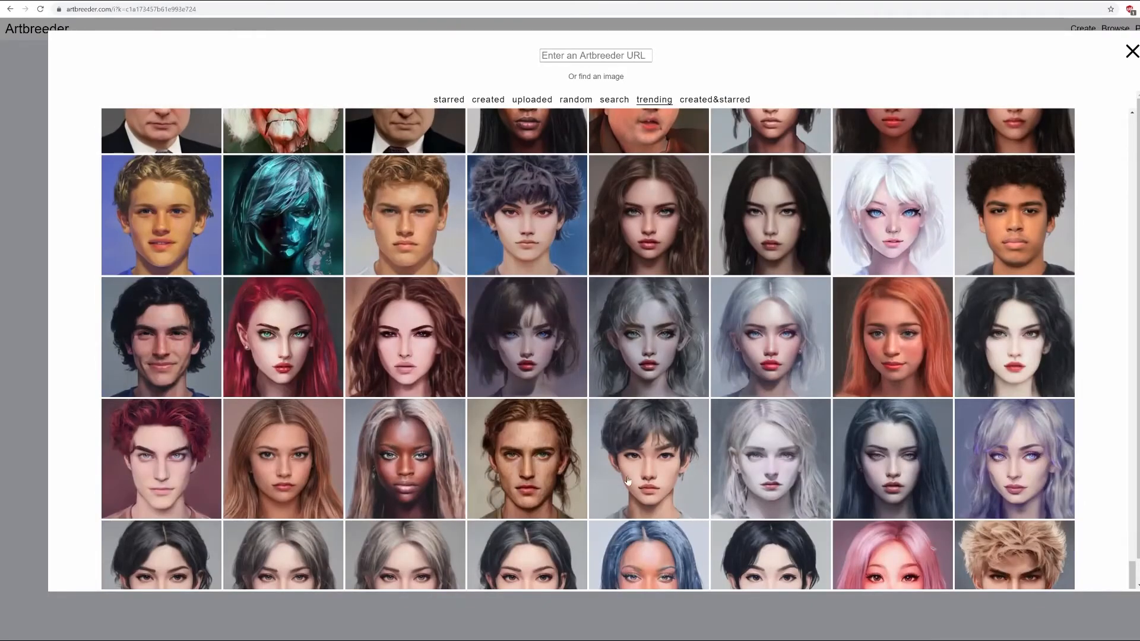
scroll(623, 478, "down", 9)
scroll(615, 478, "up", 10)
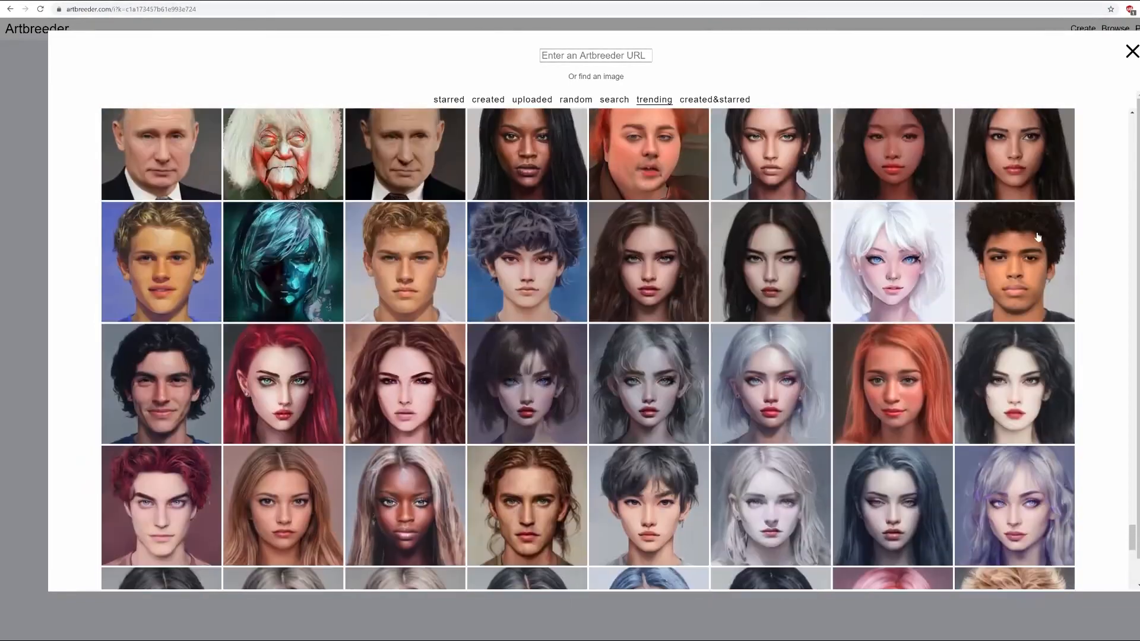
scroll(848, 459, "down", 5)
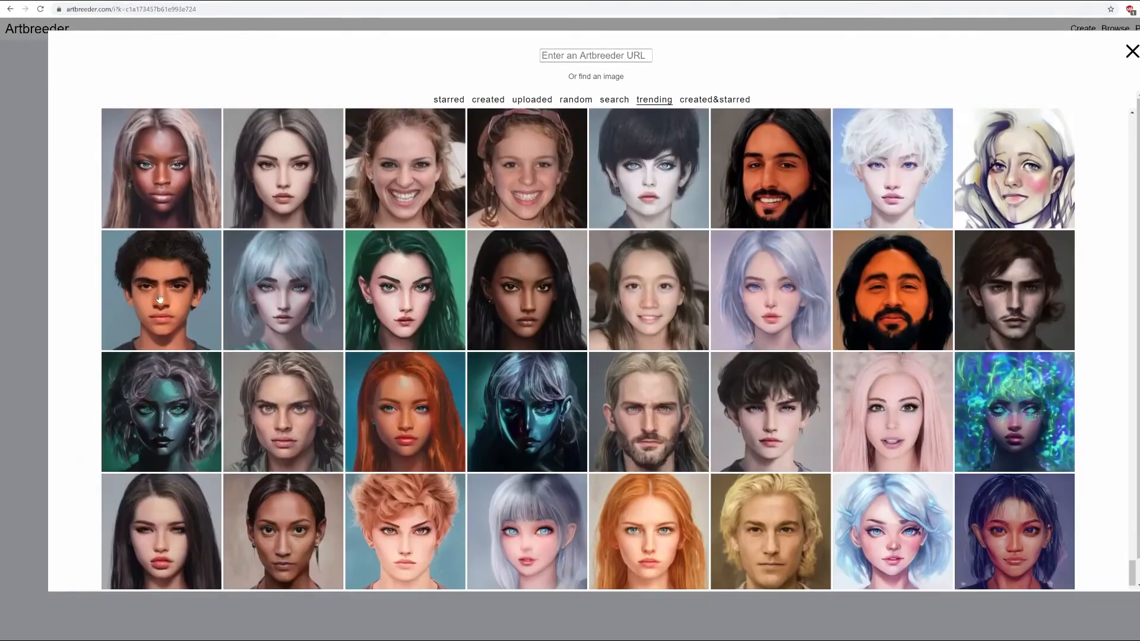
scroll(679, 525, "down", 10)
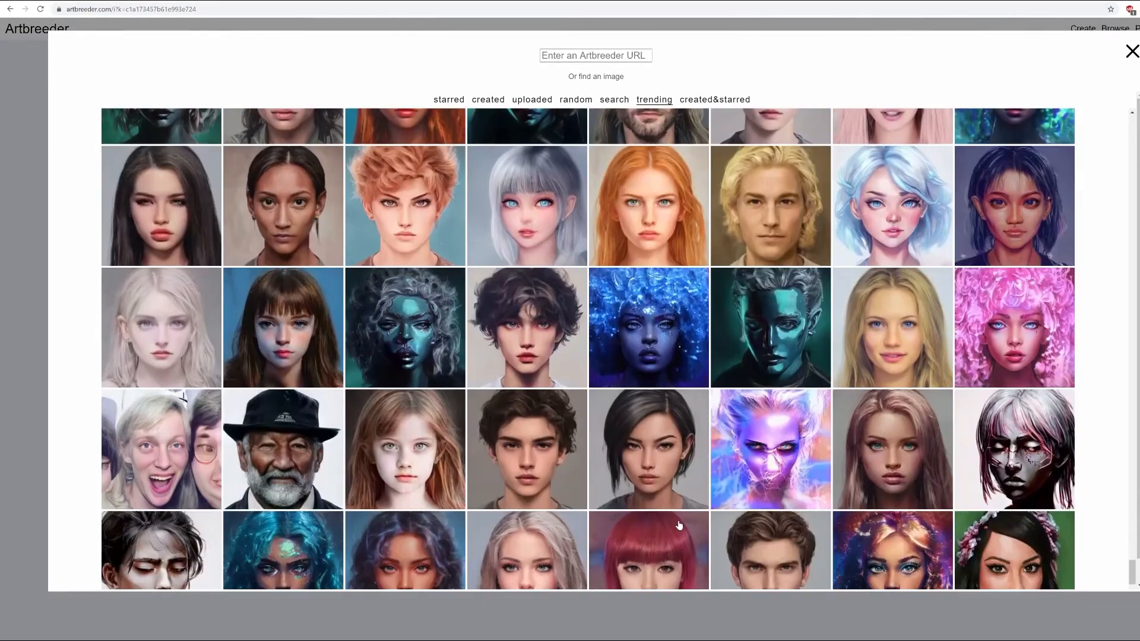
scroll(679, 525, "down", 4)
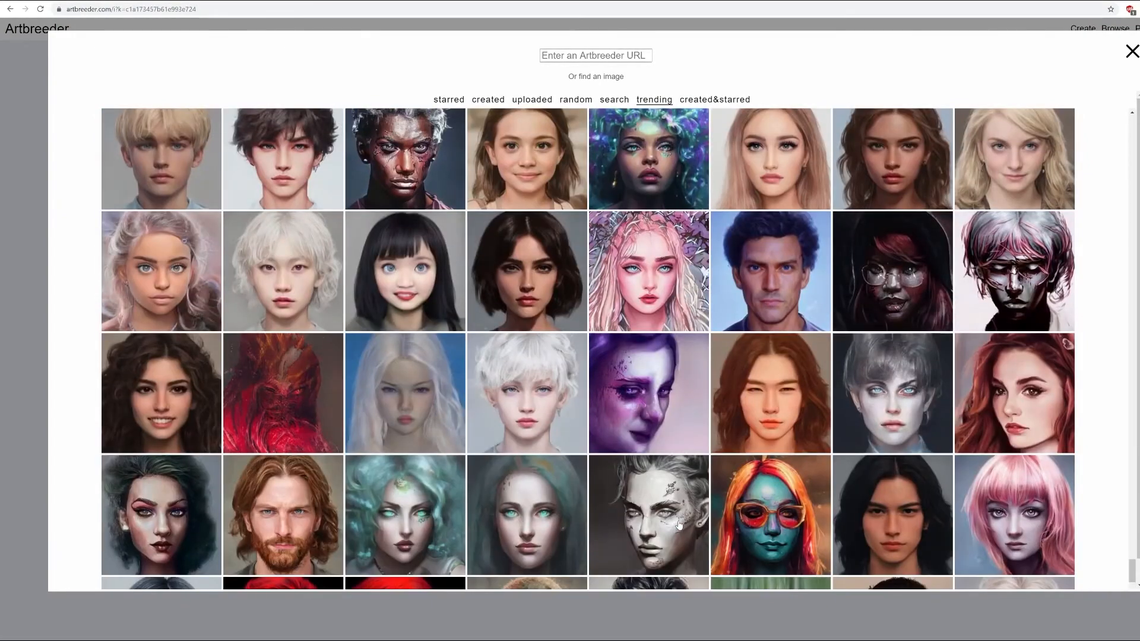
scroll(679, 525, "down", 5)
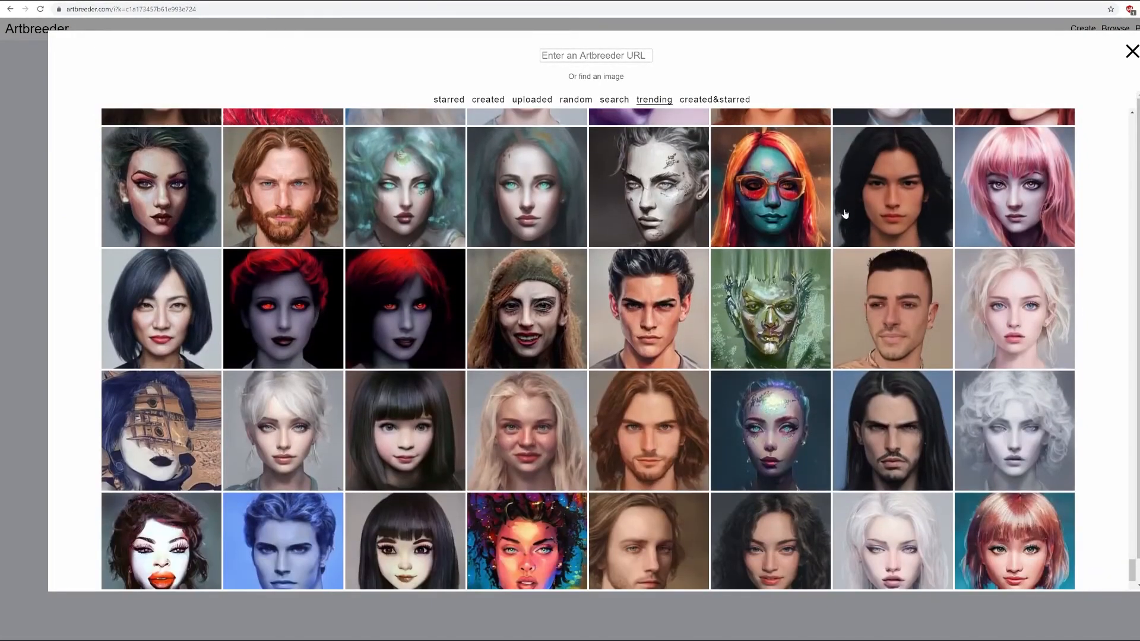
scroll(492, 378, "down", 10)
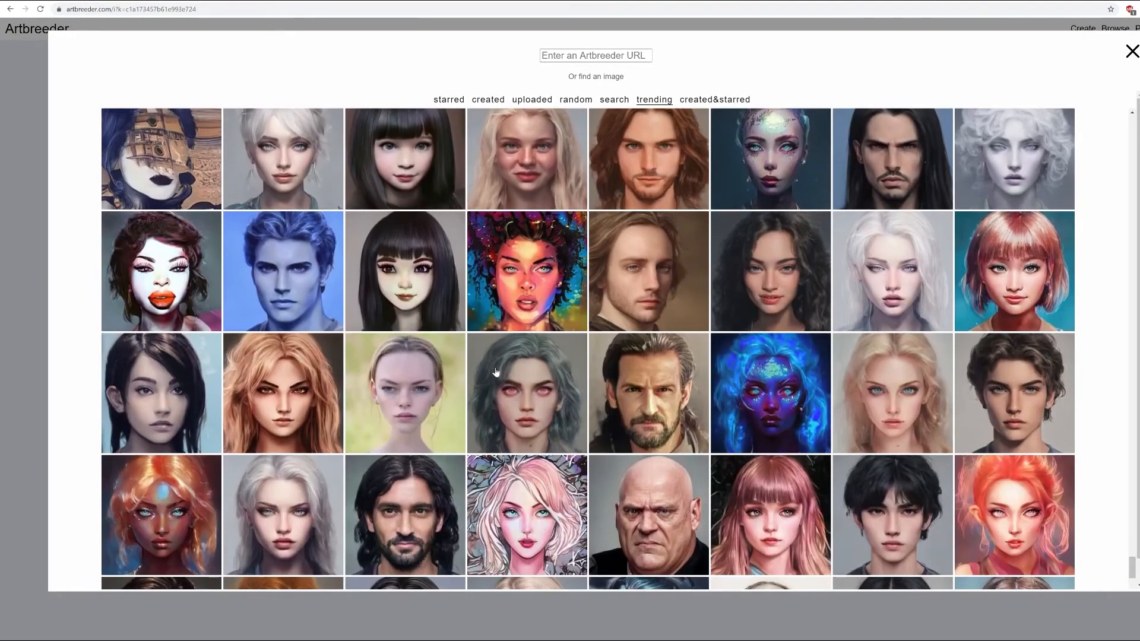
scroll(500, 366, "down", 3)
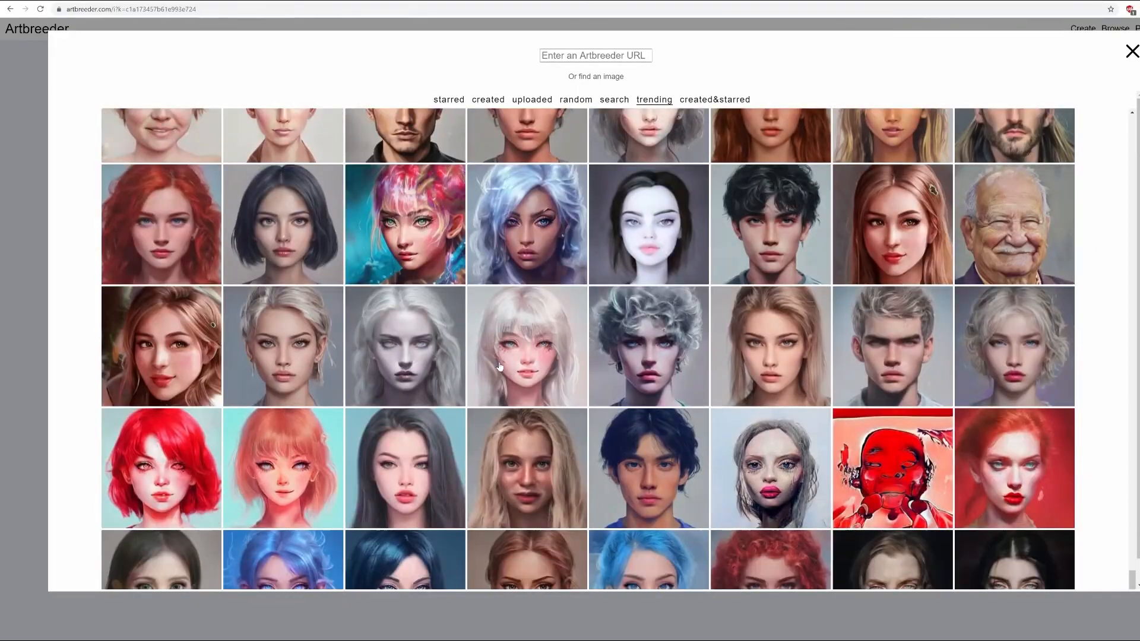
- Select the trending portrait of a dark-skinned woman with long black hair and small earrings as the crossbreeding partner
scroll(500, 367, "up", 10)
scroll(499, 366, "up", 10)
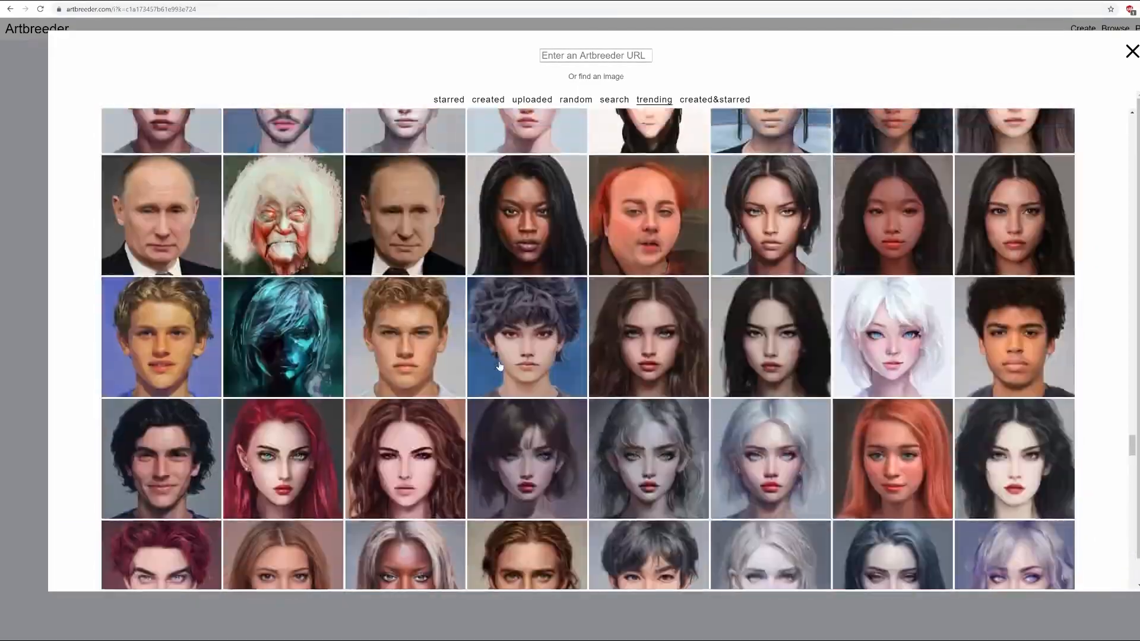
scroll(500, 367, "up", 20)
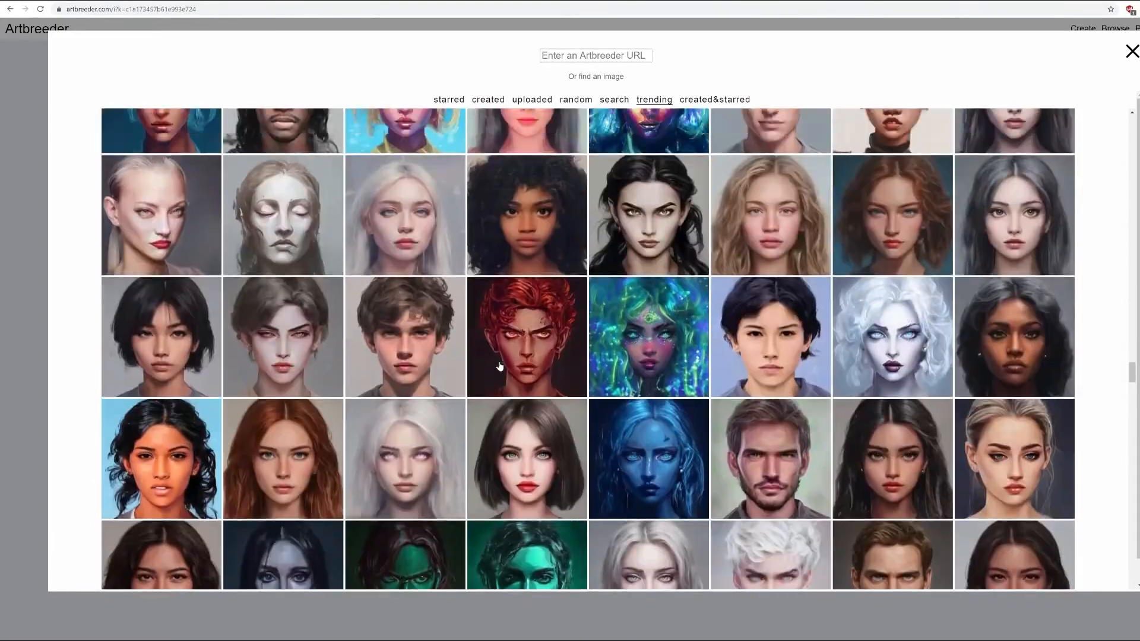
scroll(500, 367, "up", 10)
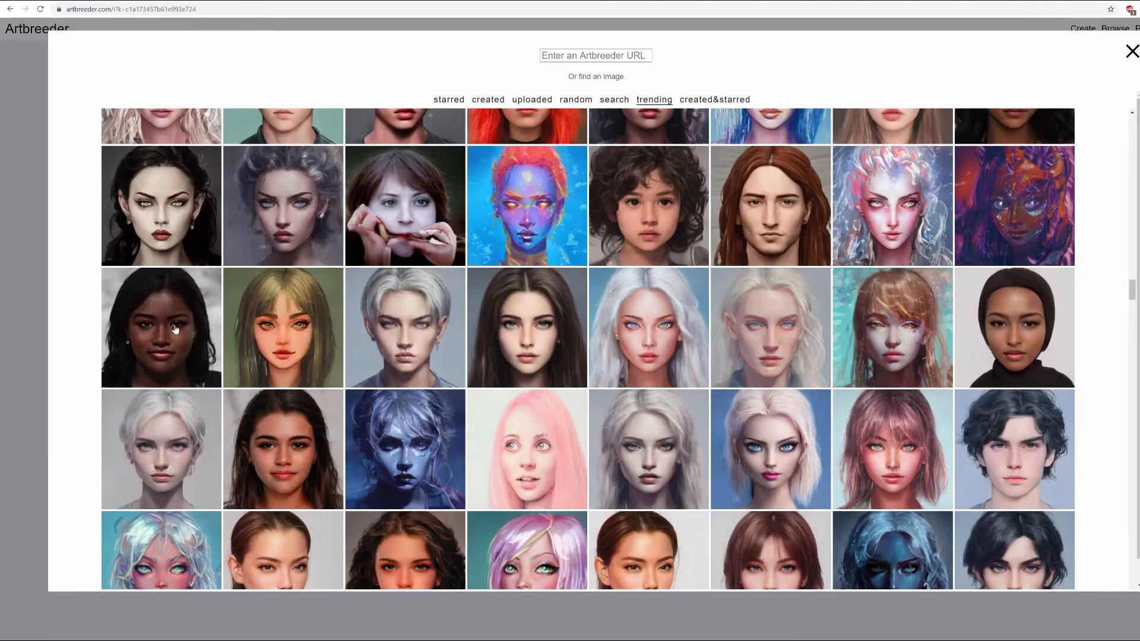
scroll(427, 406, "up", 9)
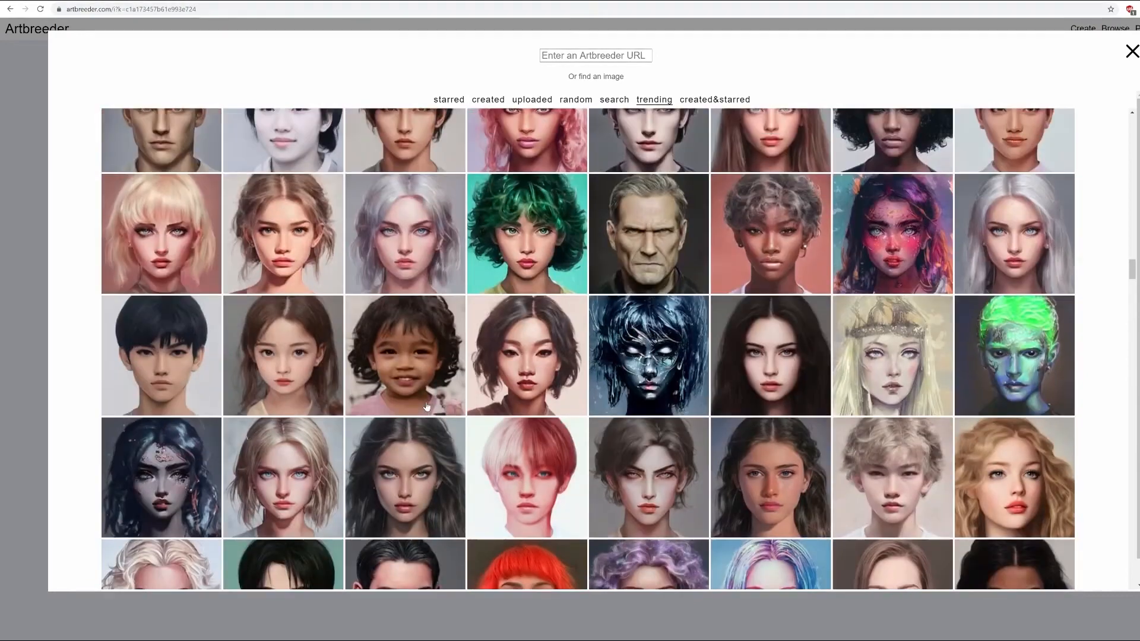
scroll(427, 407, "up", 3)
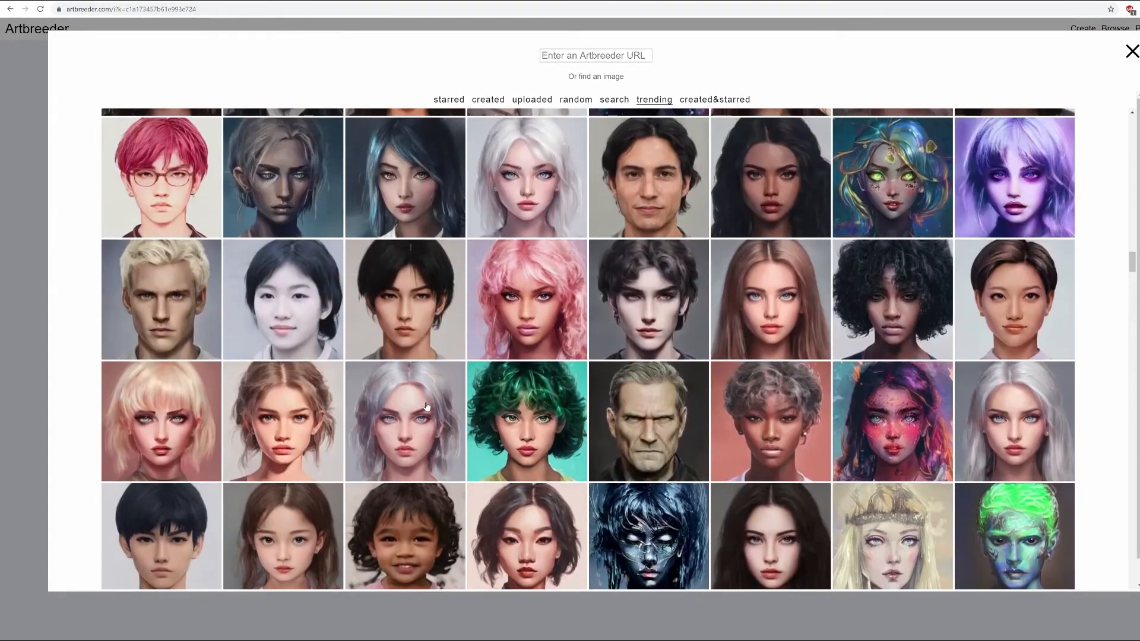
scroll(426, 407, "up", 4)
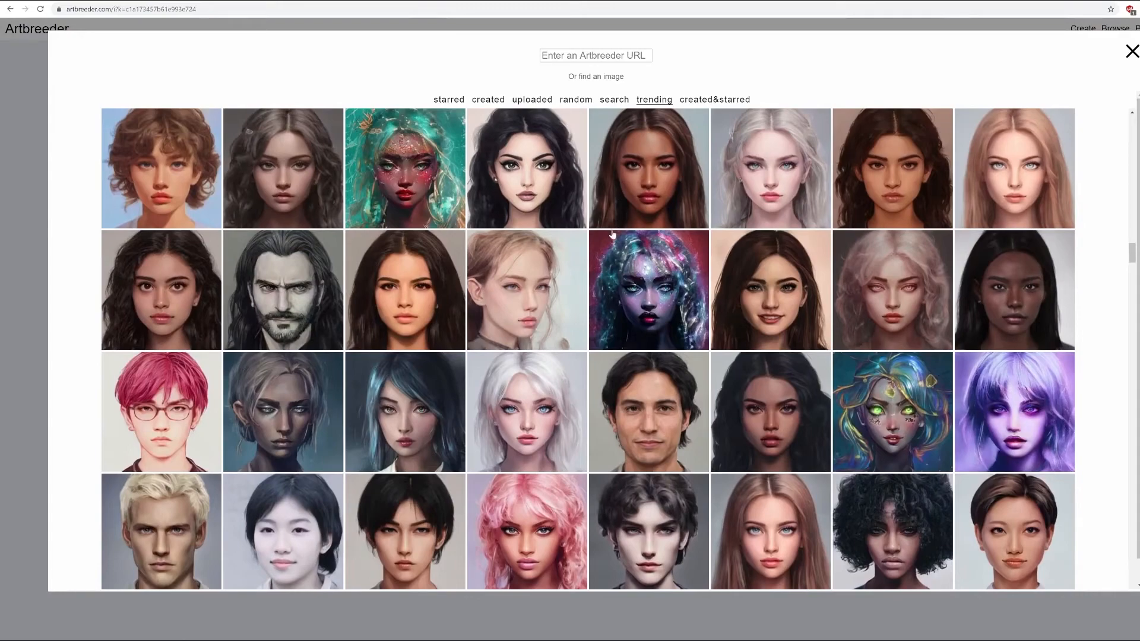
scroll(1008, 336, "up", 3)
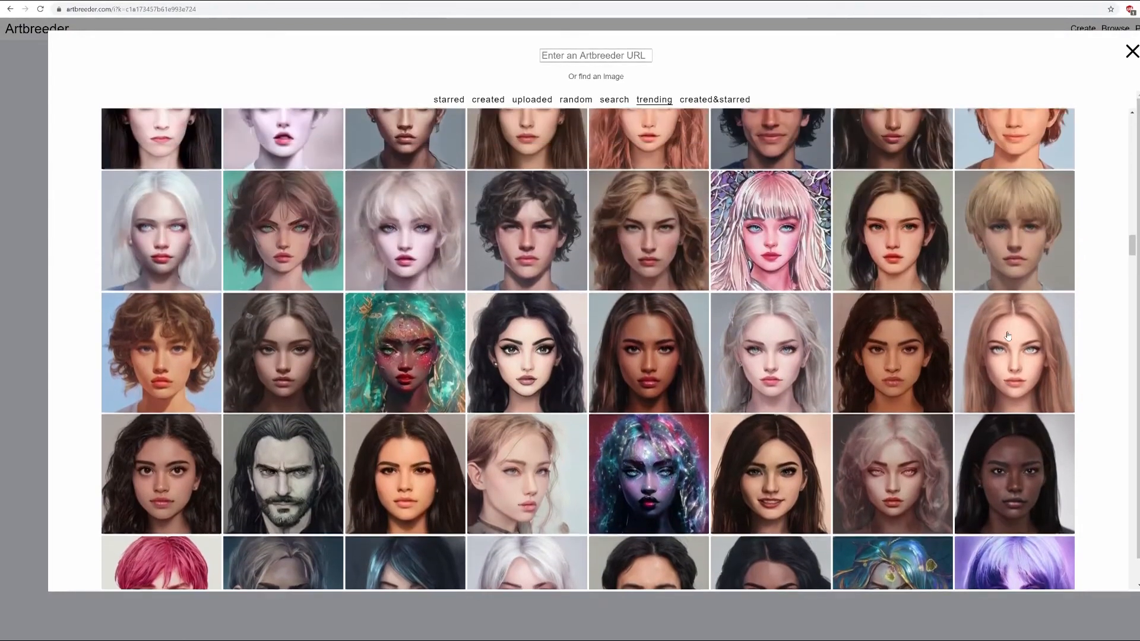
scroll(626, 400, "down", 12)
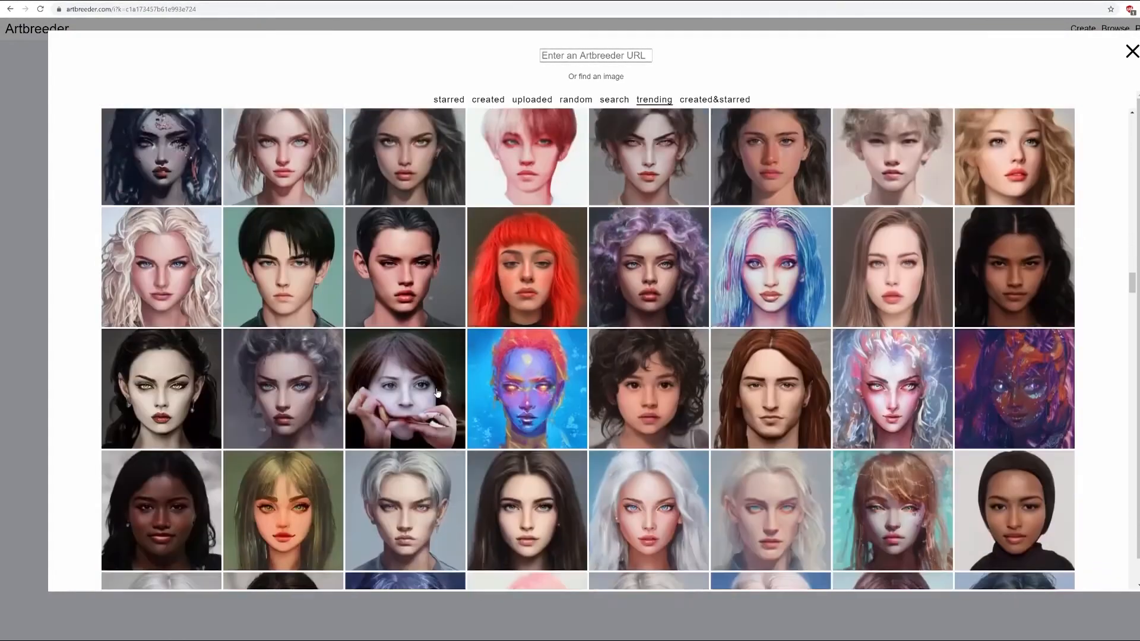
scroll(437, 392, "down", 3)
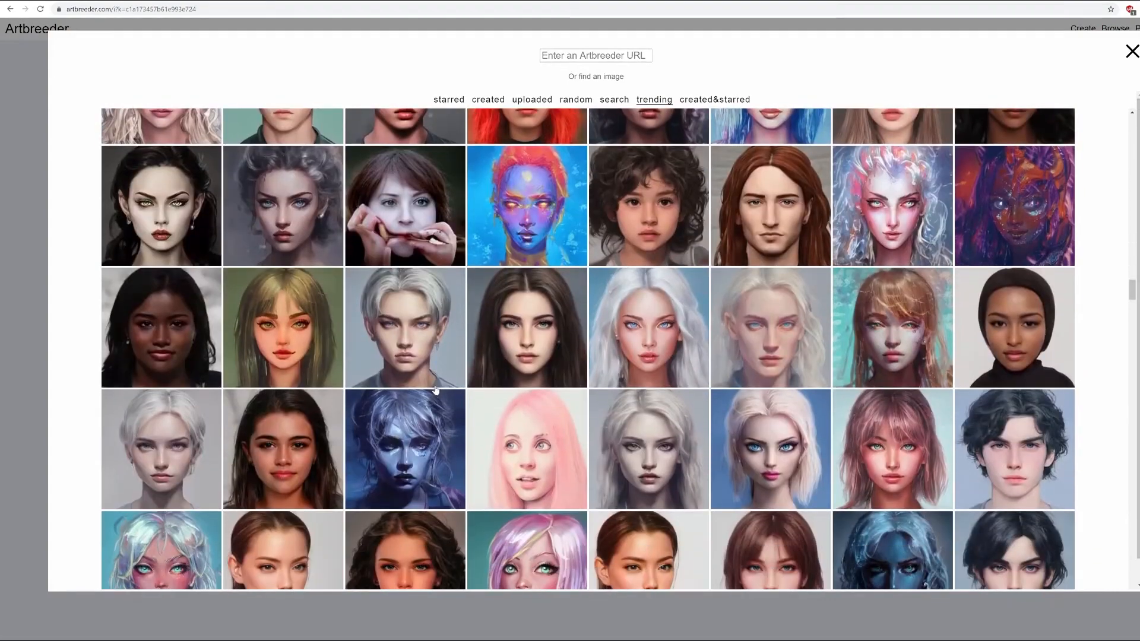
left_click(174, 357)
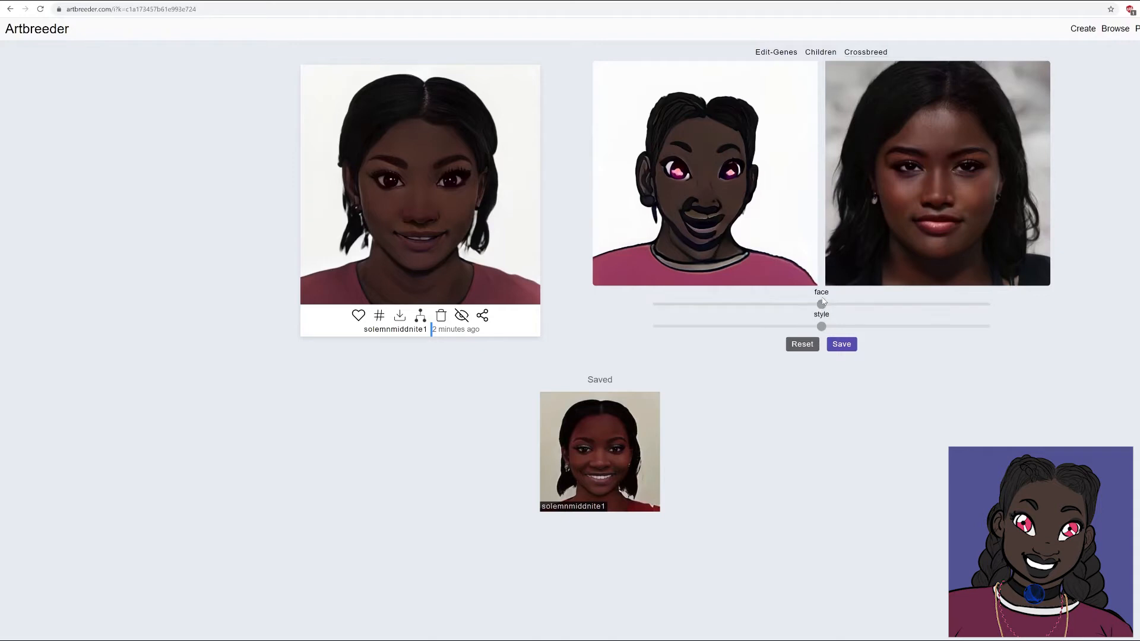
- Try face and style blends, settling face fully toward the realistic portrait and style slightly past the middle toward it
left_click_drag(821, 304, 924, 305)
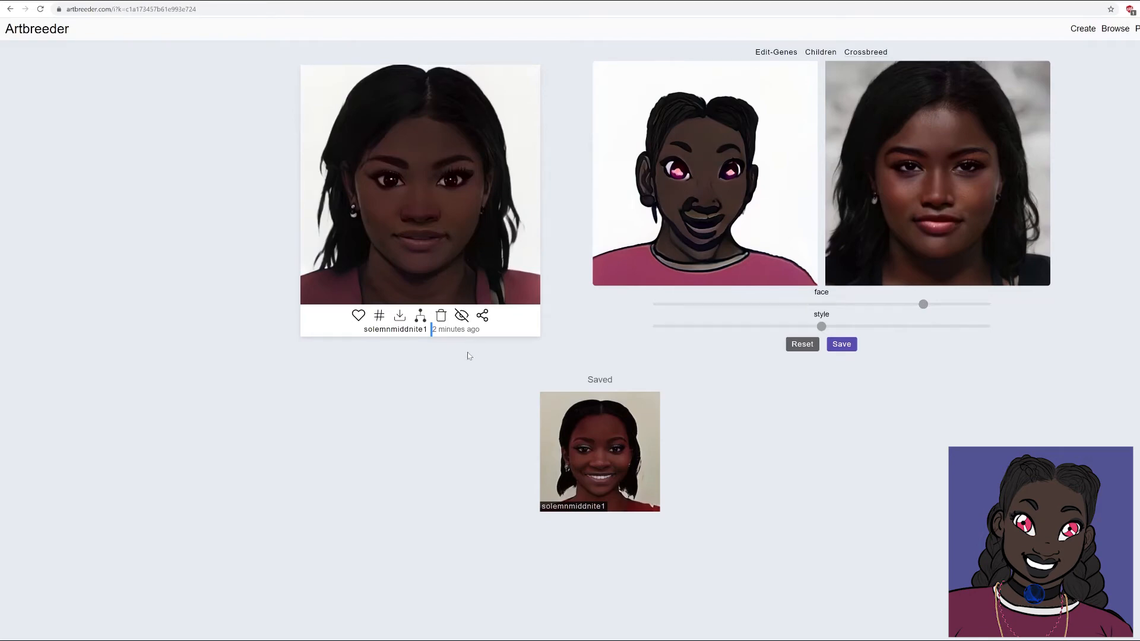
left_click(380, 315)
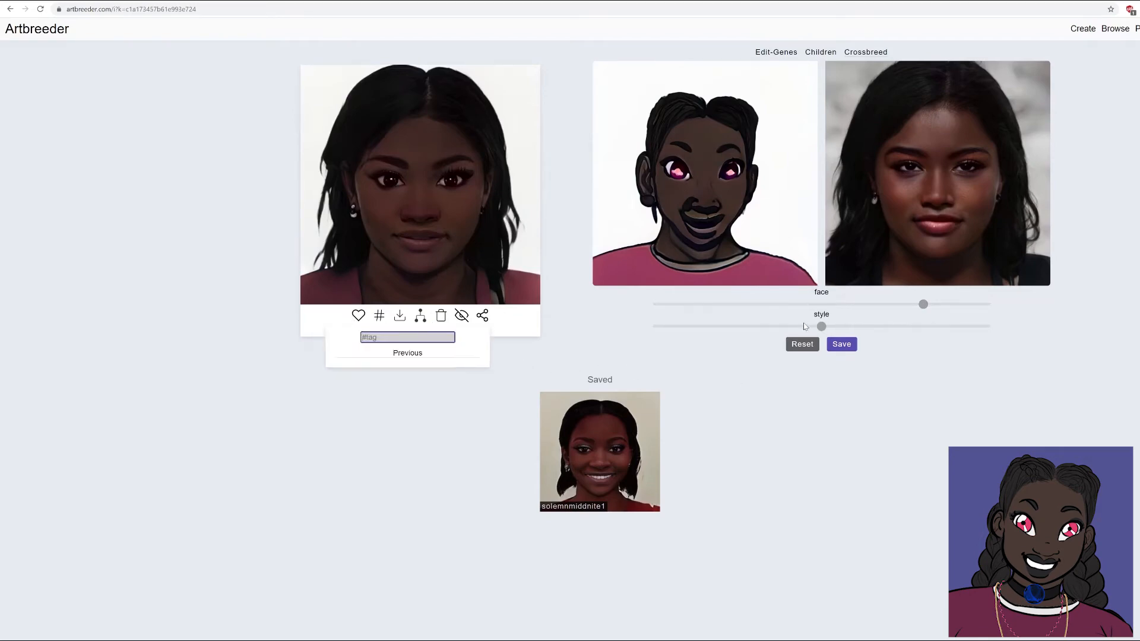
left_click_drag(822, 326, 710, 327)
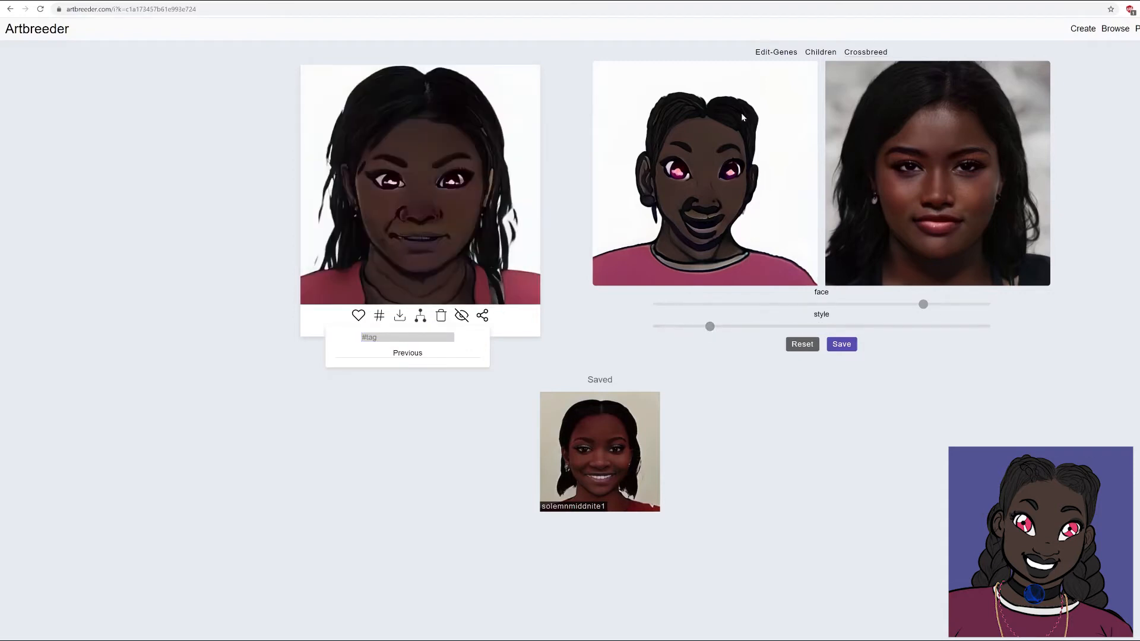
left_click_drag(710, 327, 854, 328)
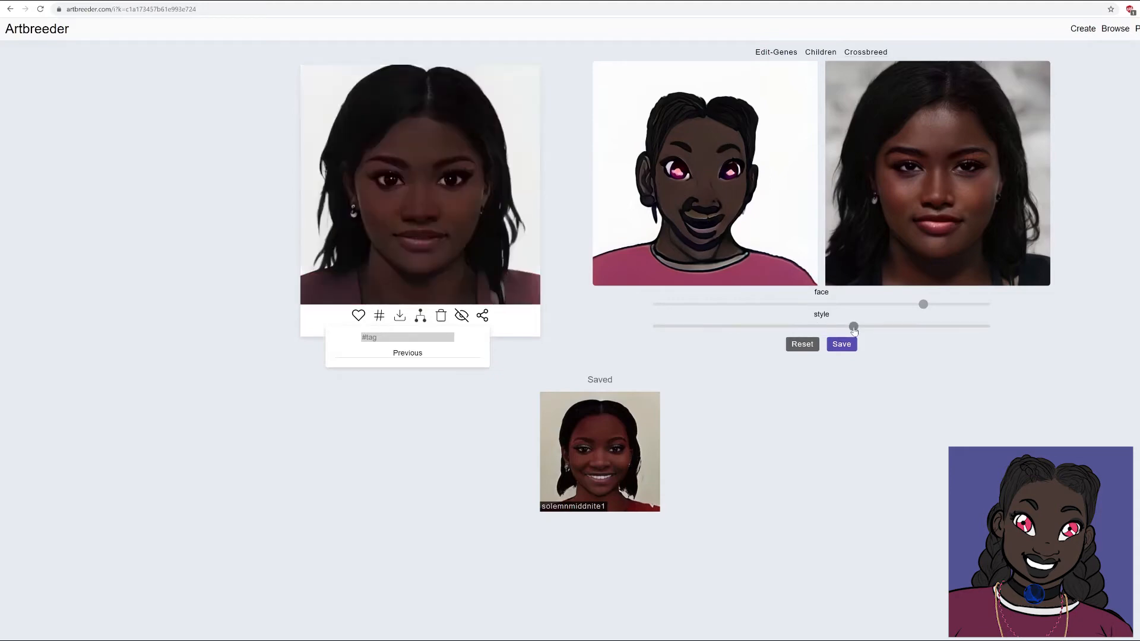
left_click_drag(853, 328, 838, 327)
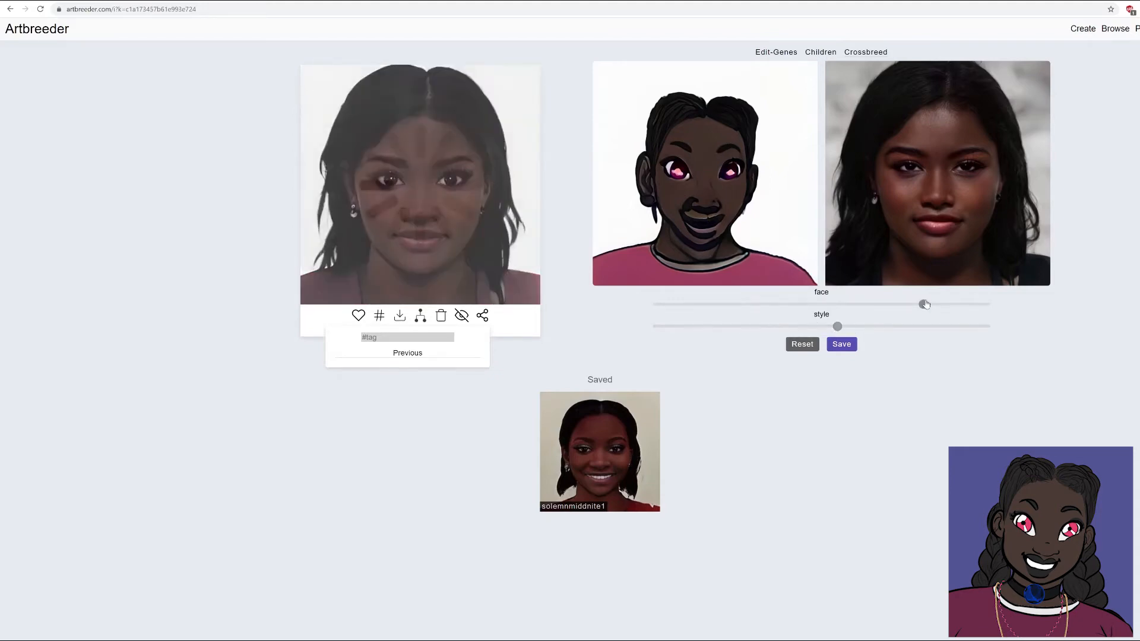
left_click_drag(924, 304, 942, 304)
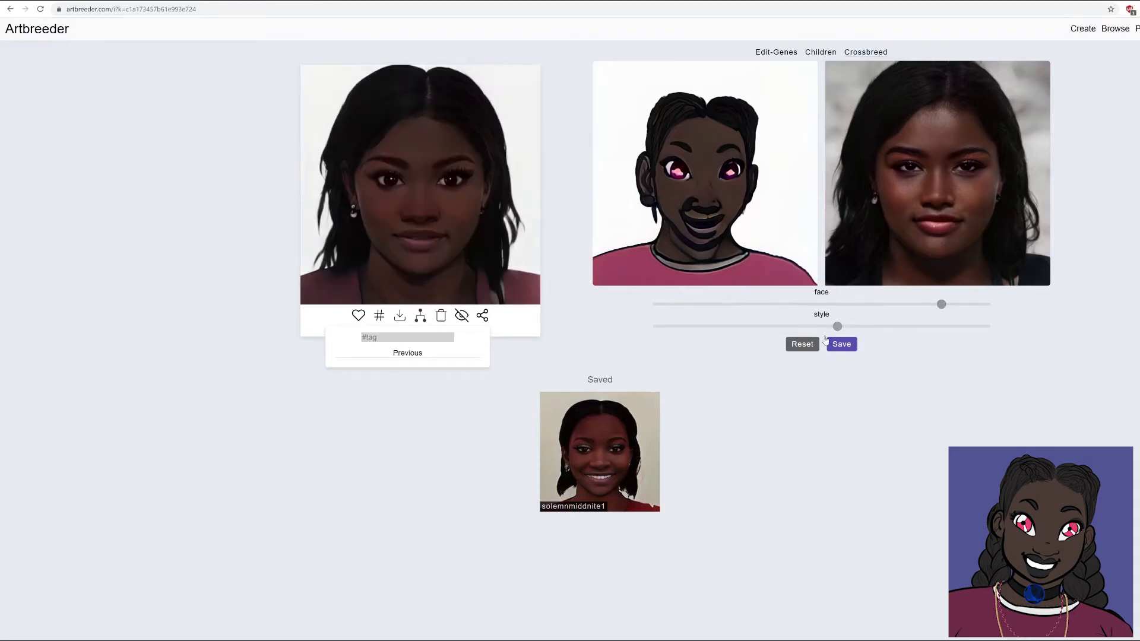
left_click_drag(942, 305, 993, 306)
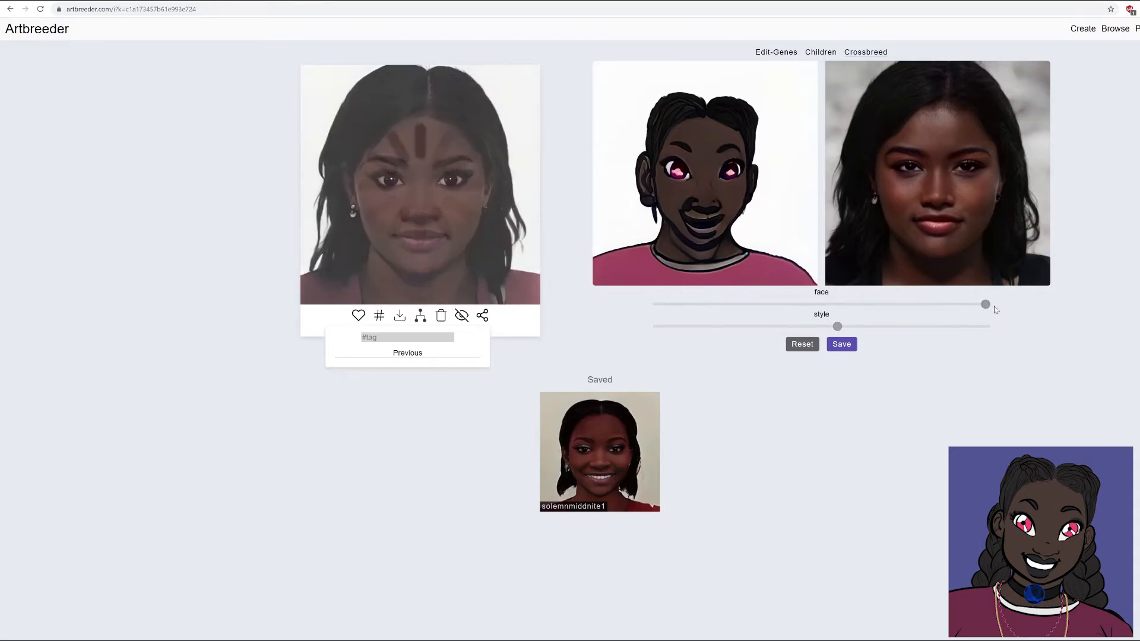
- Compare the style blend and the face blend at both extremes, returning each fully toward the realistic portrait
left_click_drag(838, 328, 644, 326)
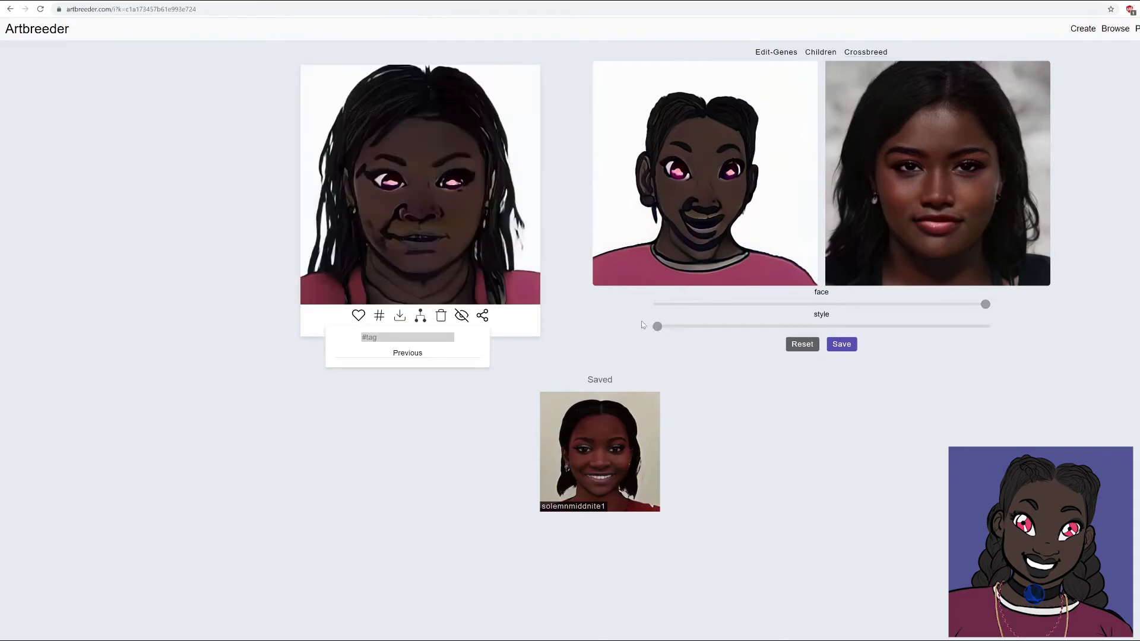
left_click_drag(657, 326, 1036, 349)
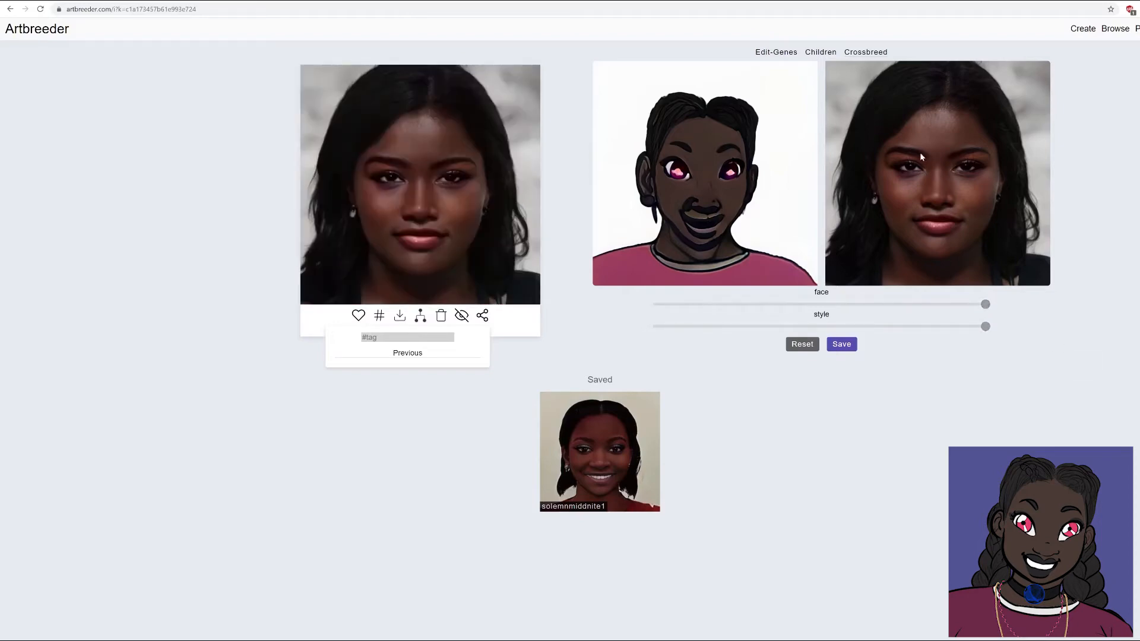
left_click_drag(987, 303, 657, 305)
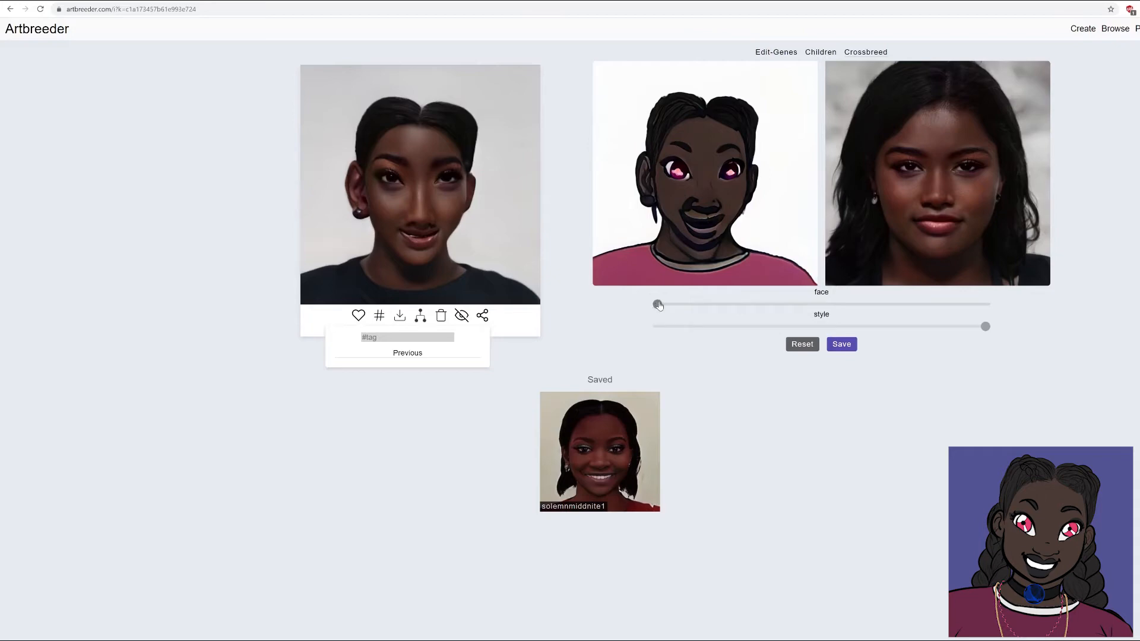
left_click_drag(658, 305, 840, 305)
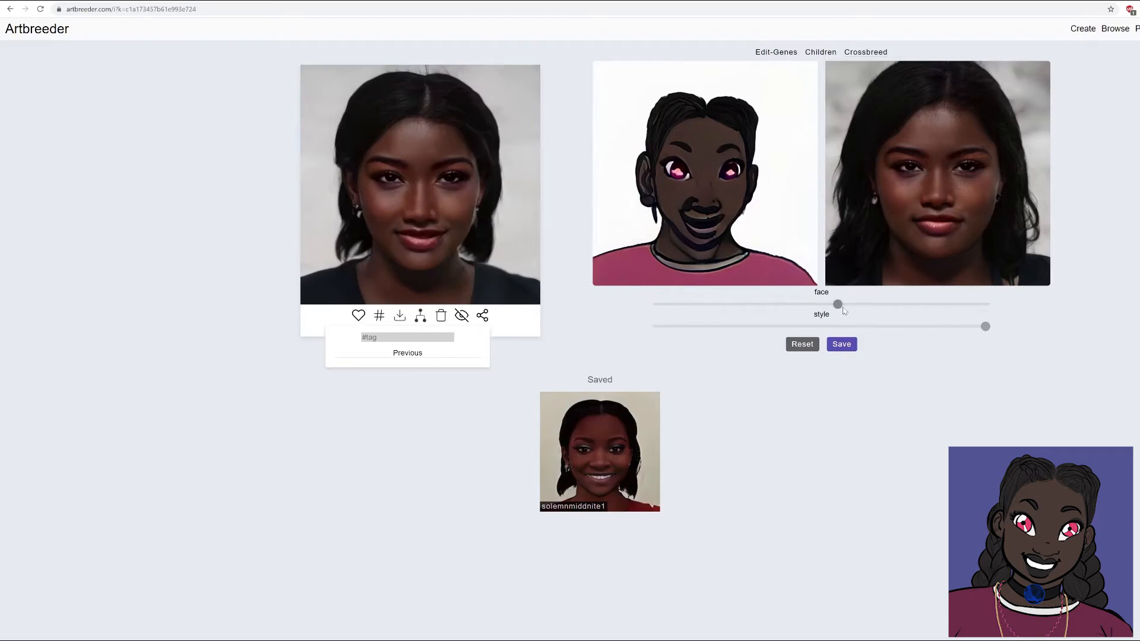
left_click_drag(841, 305, 936, 305)
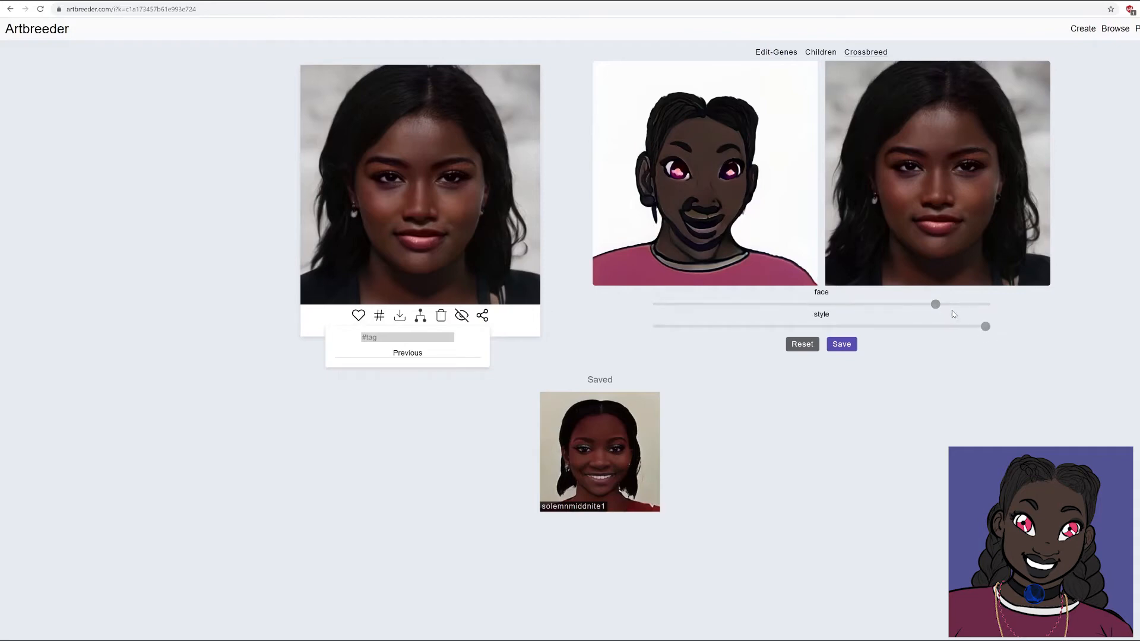
left_click_drag(939, 308, 1000, 310)
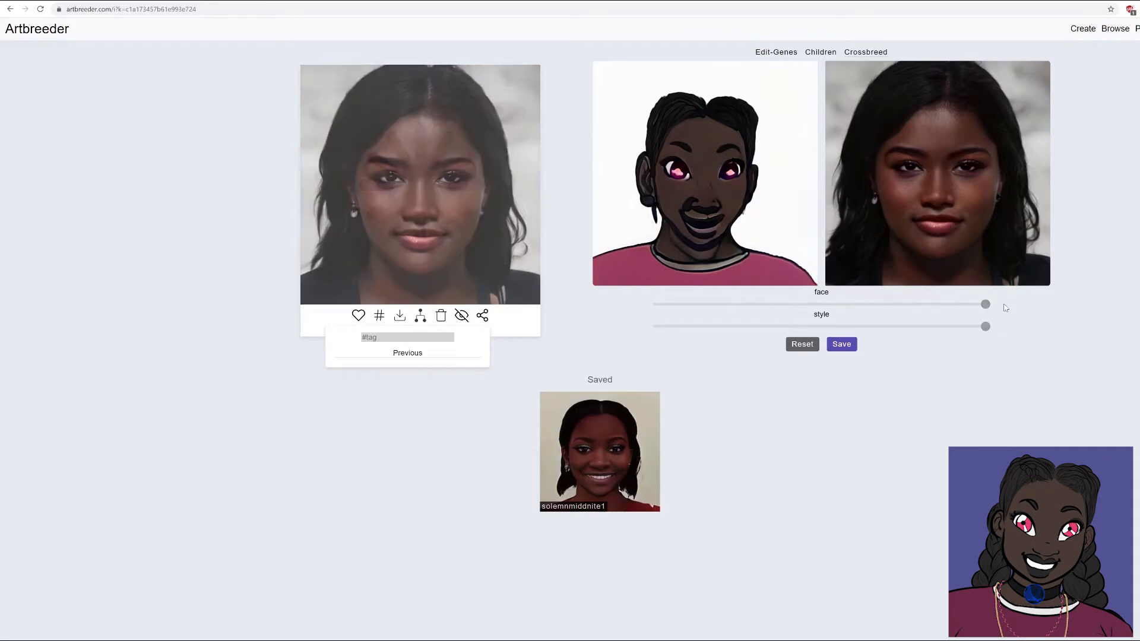
mouse_move(609, 427)
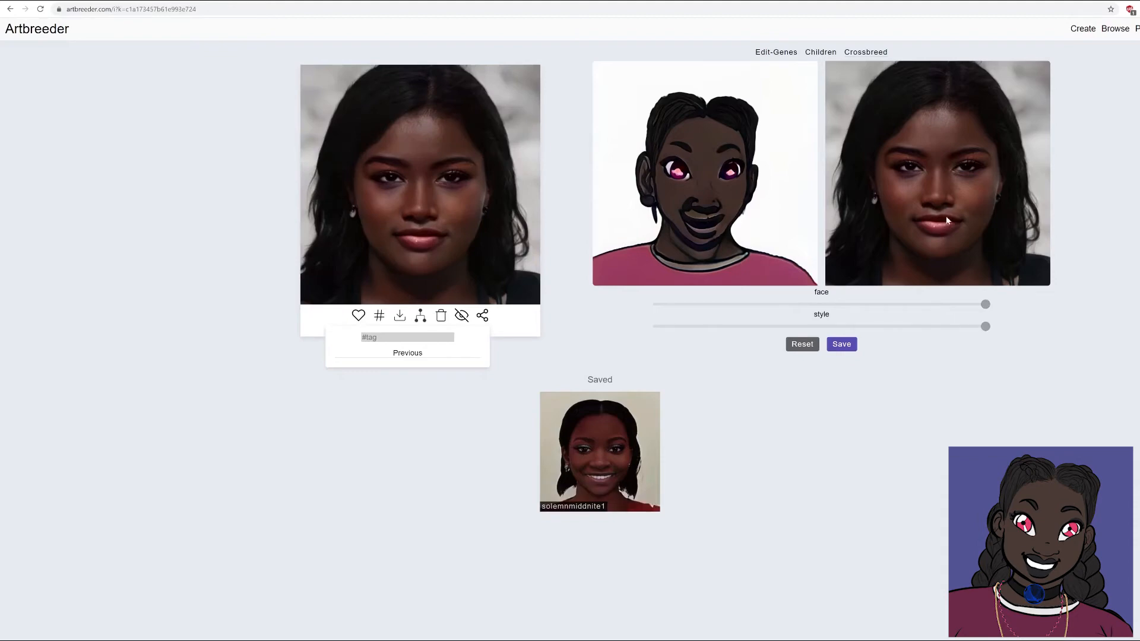
- Compare style blends around the middle, settle slightly toward the realistic portrait with face fully toward it, and save the crossbreed
left_click_drag(982, 324, 860, 327)
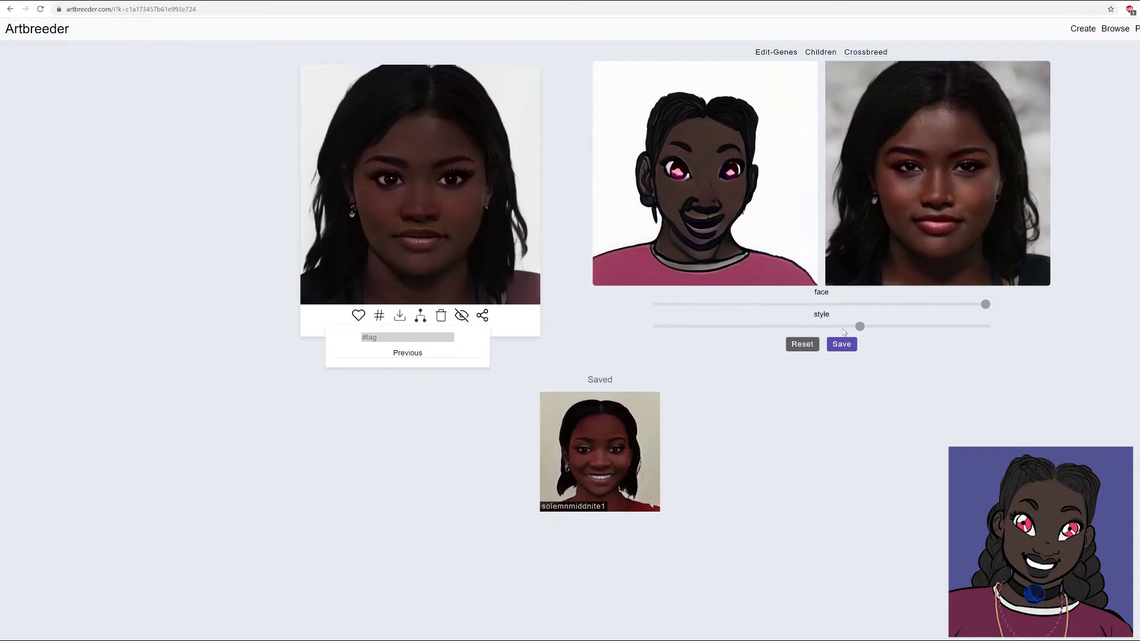
left_click_drag(860, 327, 789, 329)
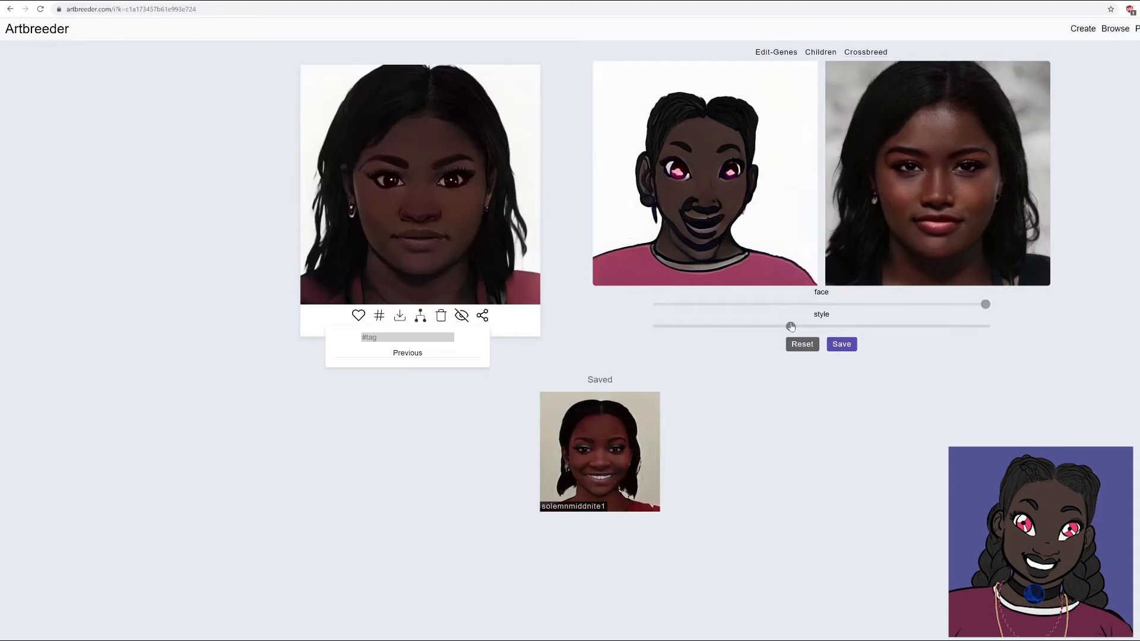
left_click_drag(789, 326, 798, 327)
left_click_drag(798, 327, 764, 326)
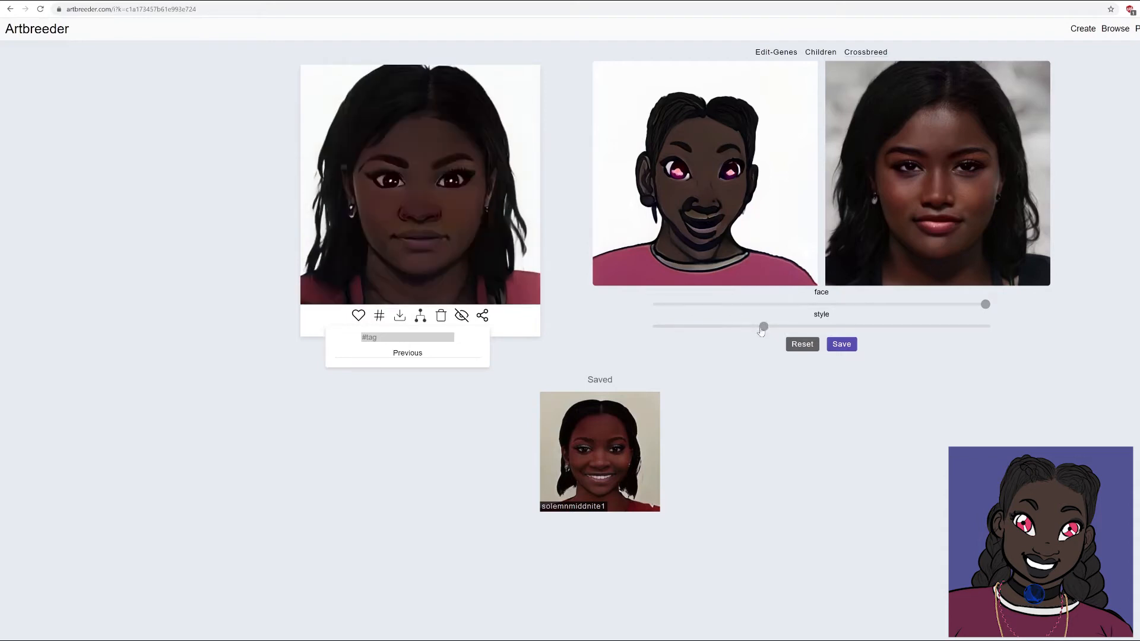
left_click_drag(764, 326, 788, 327)
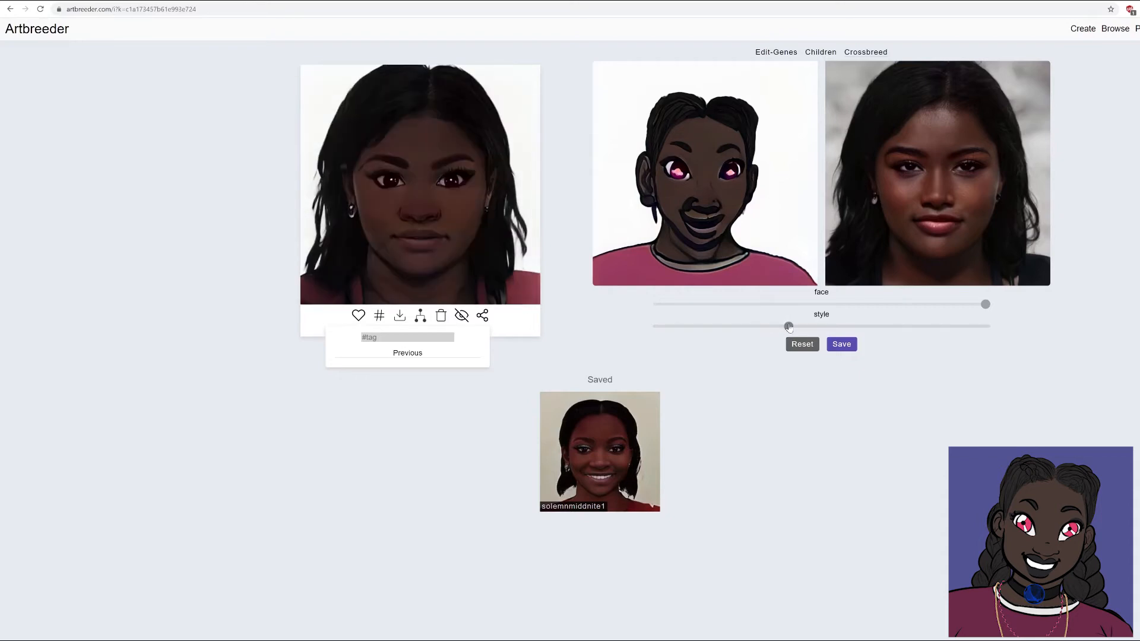
mouse_move(789, 327)
left_mouse_down()
mouse_move(717, 331)
mouse_move(791, 333)
left_mouse_up()
left_click_drag(790, 326, 838, 326)
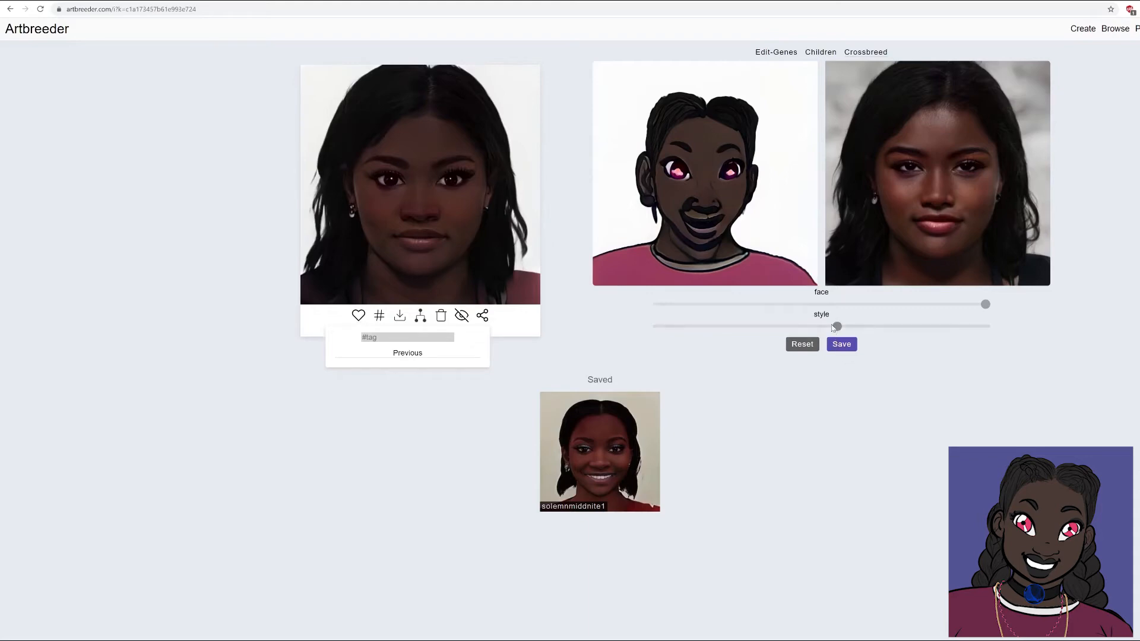
left_click_drag(835, 329, 834, 328)
left_click(834, 350)
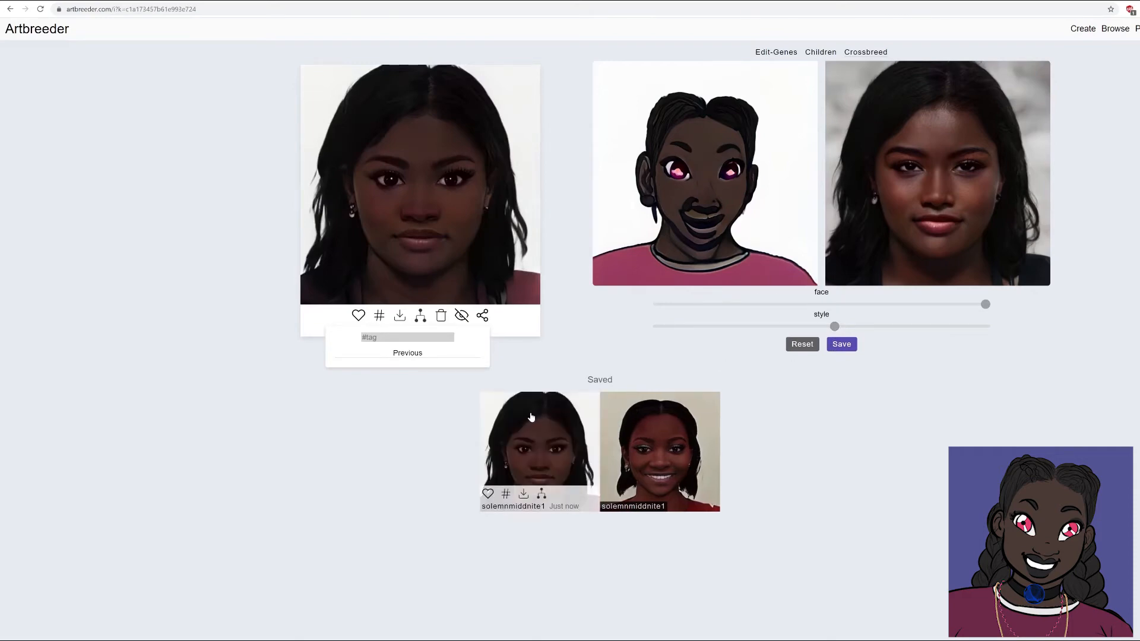
- Open the newly saved crossbreed for gene editing, and test and reset Chaos at 0.371 and Age at -0.65
left_click(547, 428)
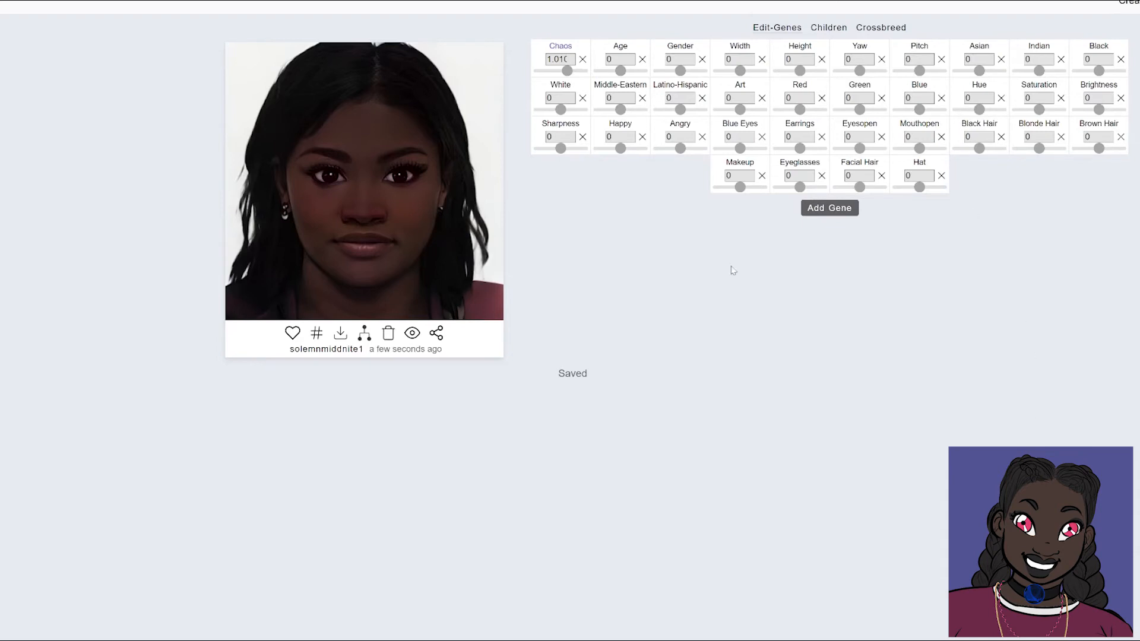
left_click(547, 71)
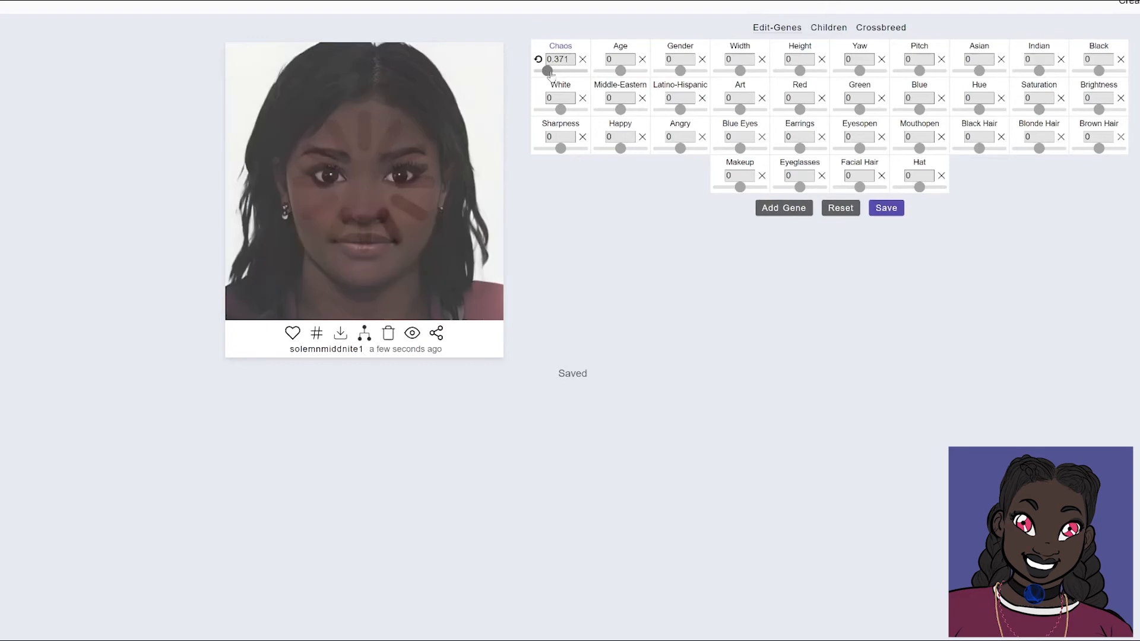
left_click(539, 60)
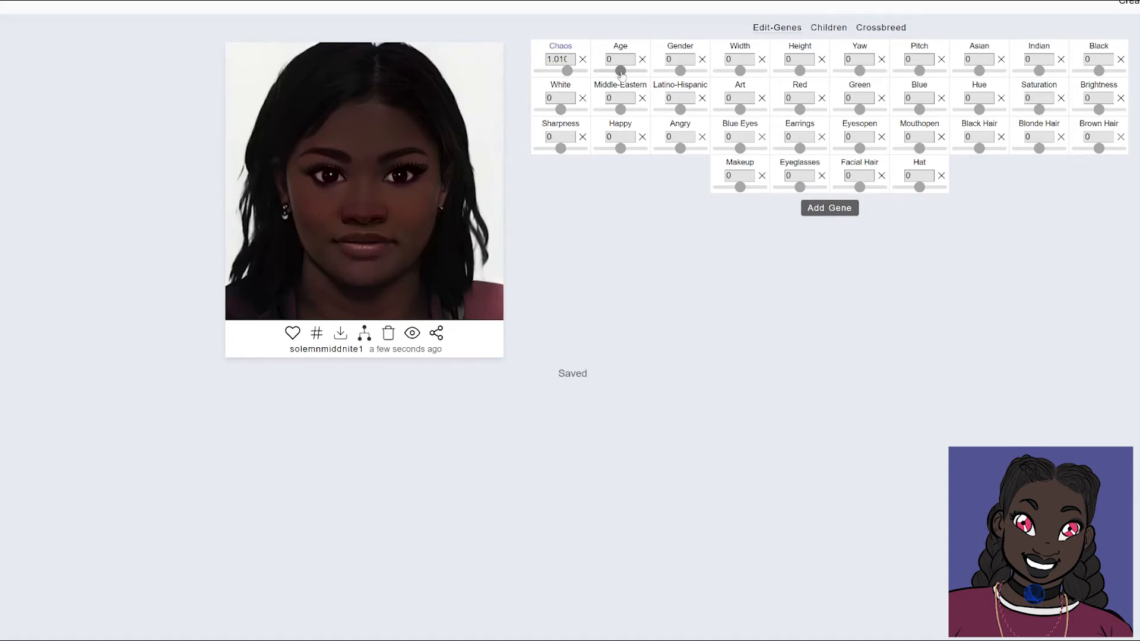
left_click_drag(622, 72, 613, 73)
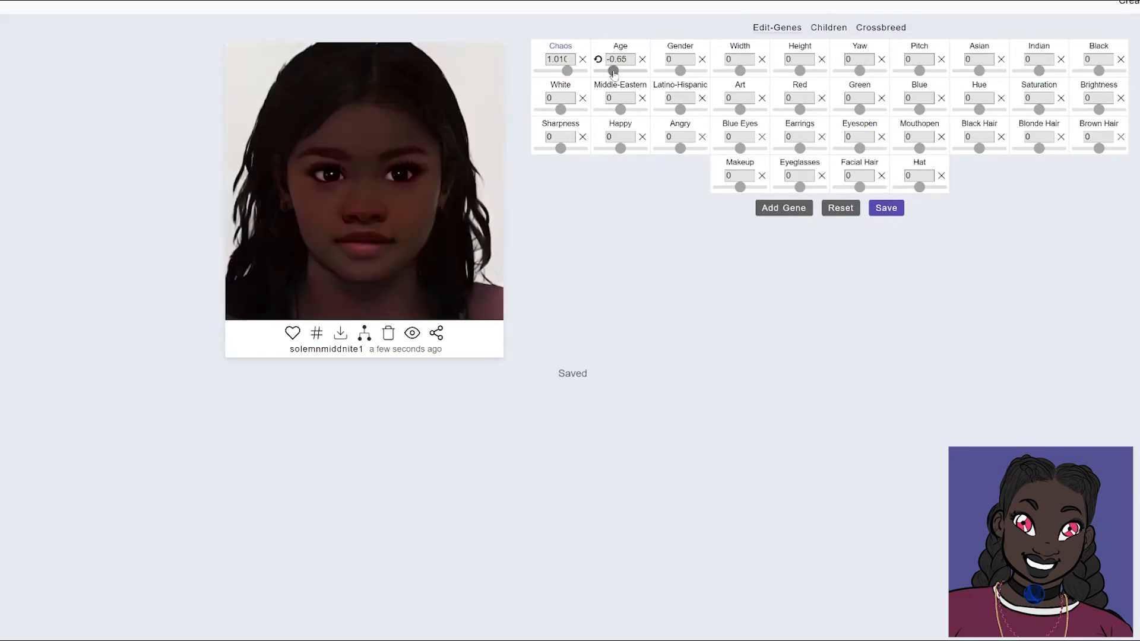
left_click(598, 59)
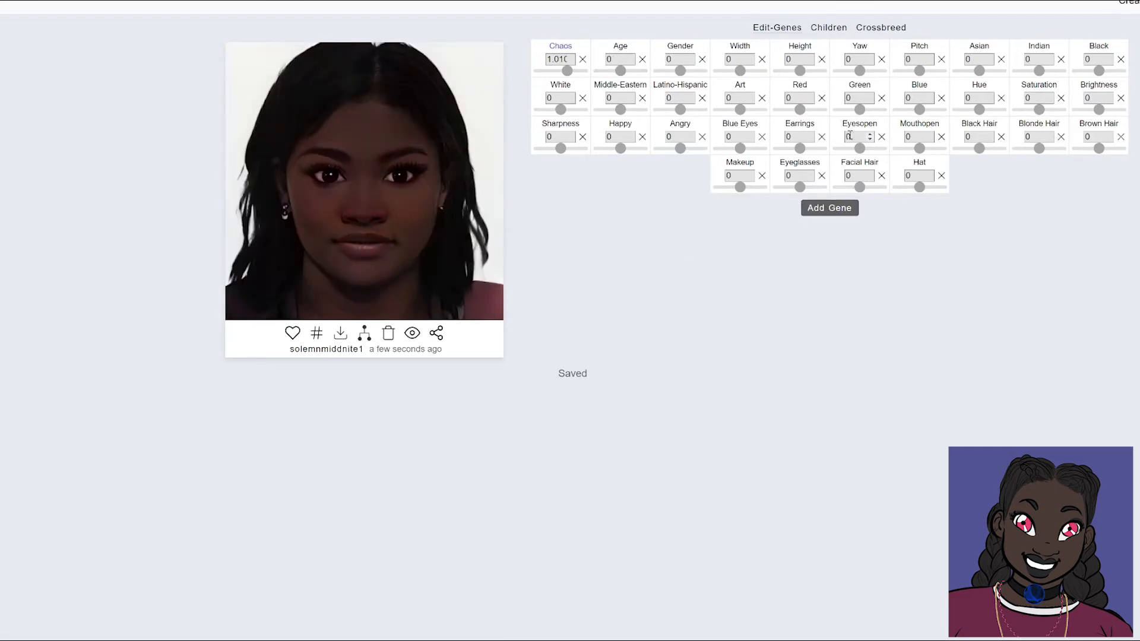
- Set the Eyesopen gene to -0.25, and test and reset Blue Eyes at 1.876
left_click_drag(858, 149, 854, 149)
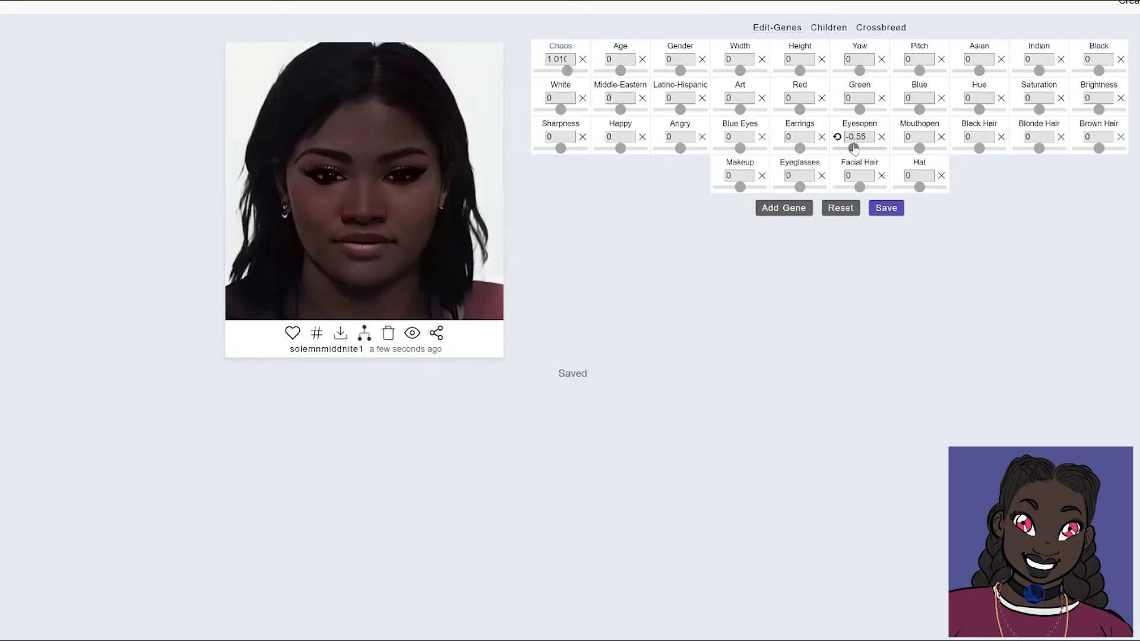
left_click_drag(853, 149, 857, 149)
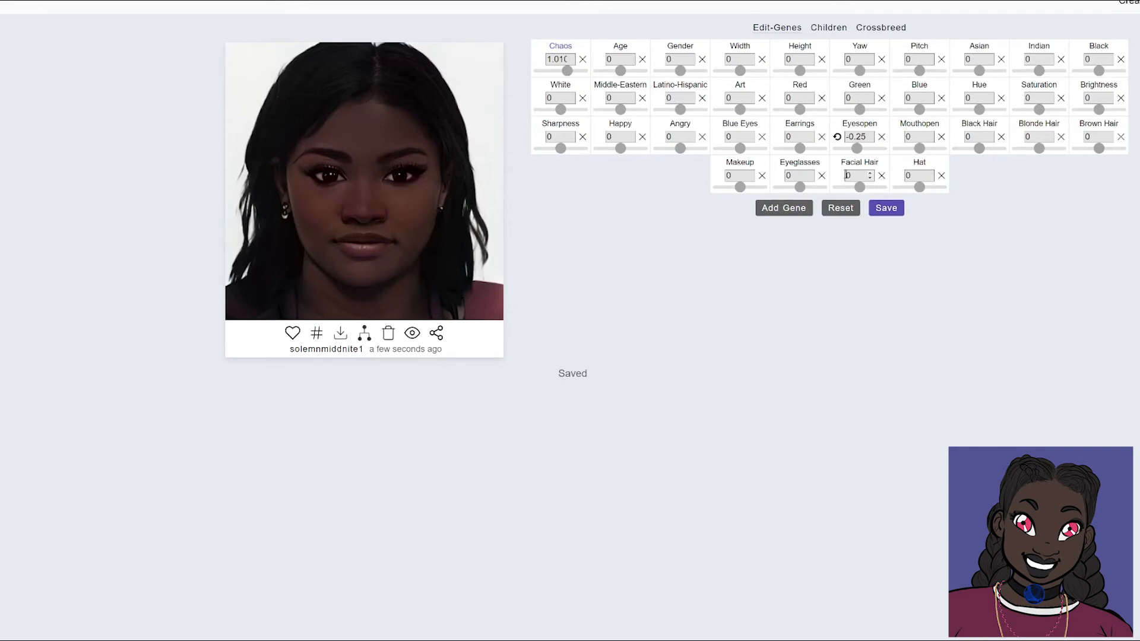
left_click_drag(740, 148, 762, 150)
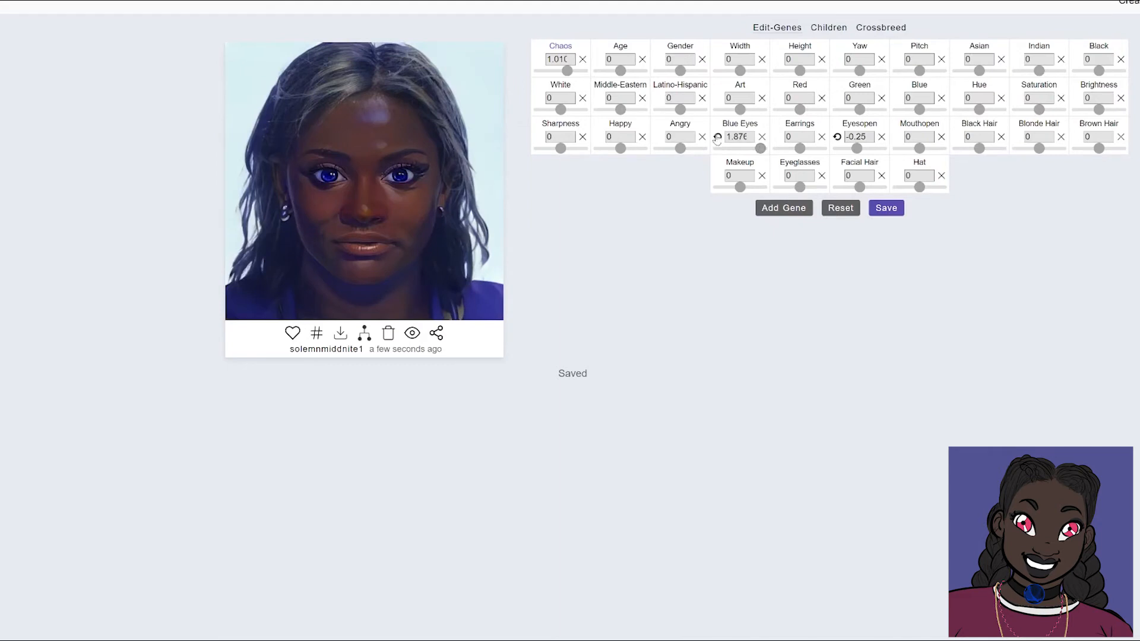
left_click(717, 138)
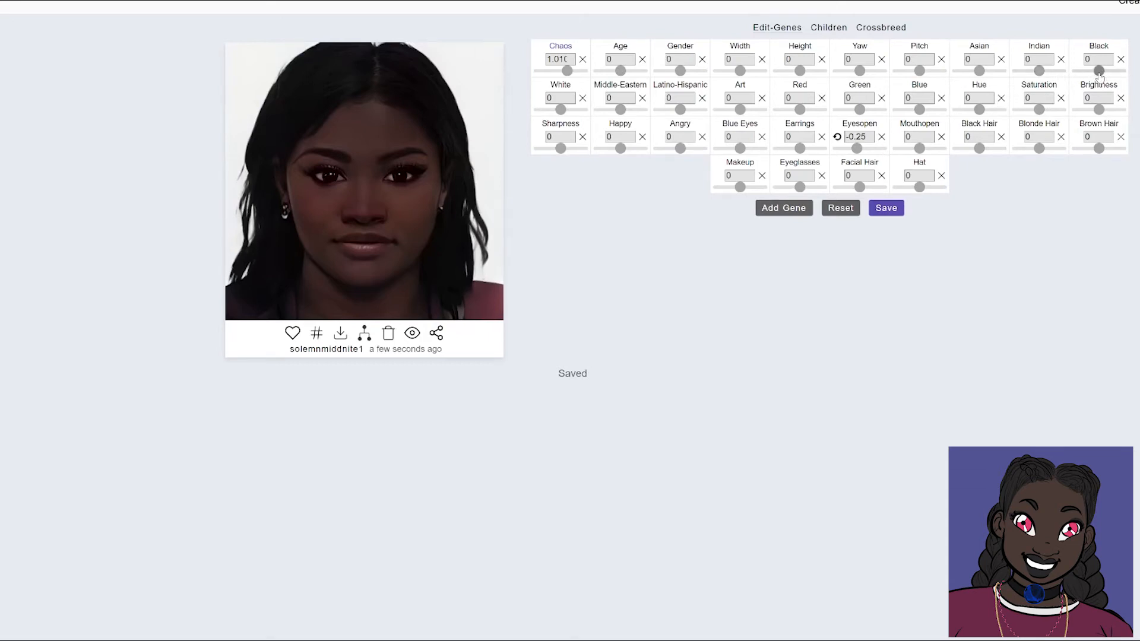
- Compare the Black gene at 0.209, 0.576 and 0.343, resetting it after the trials
left_click_drag(1100, 71, 1102, 71)
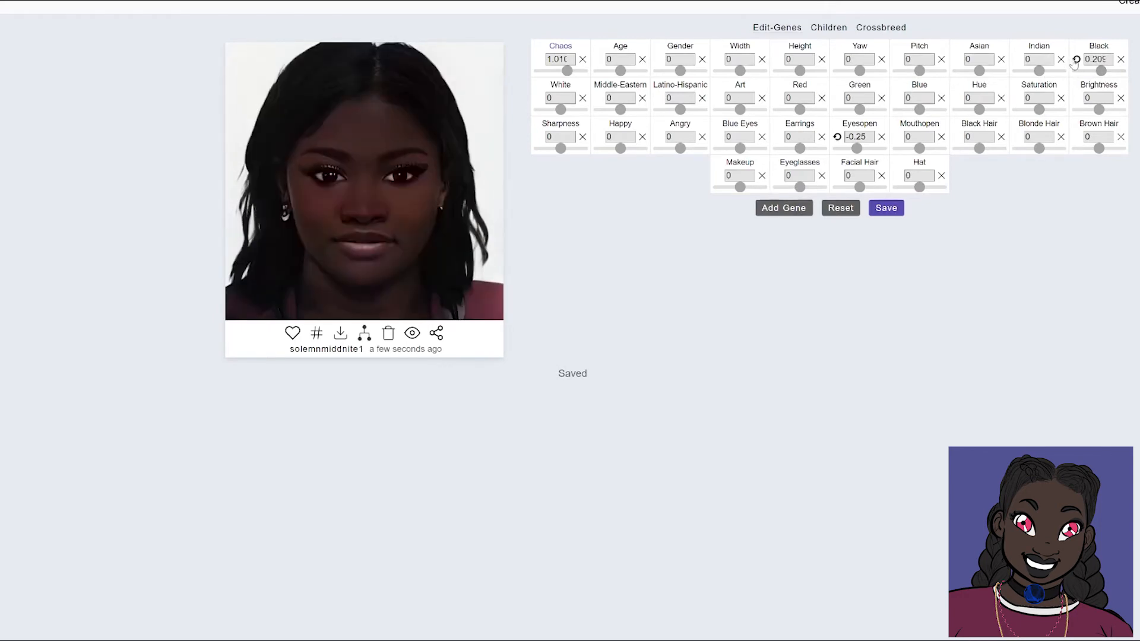
left_click(1076, 60)
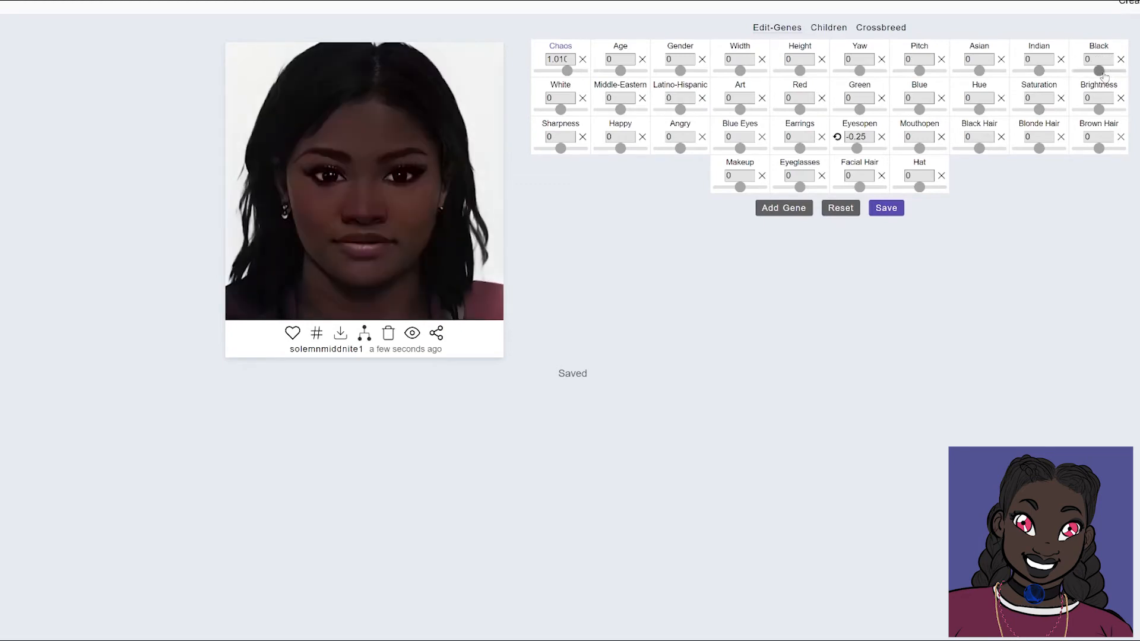
left_click_drag(1102, 71, 1105, 71)
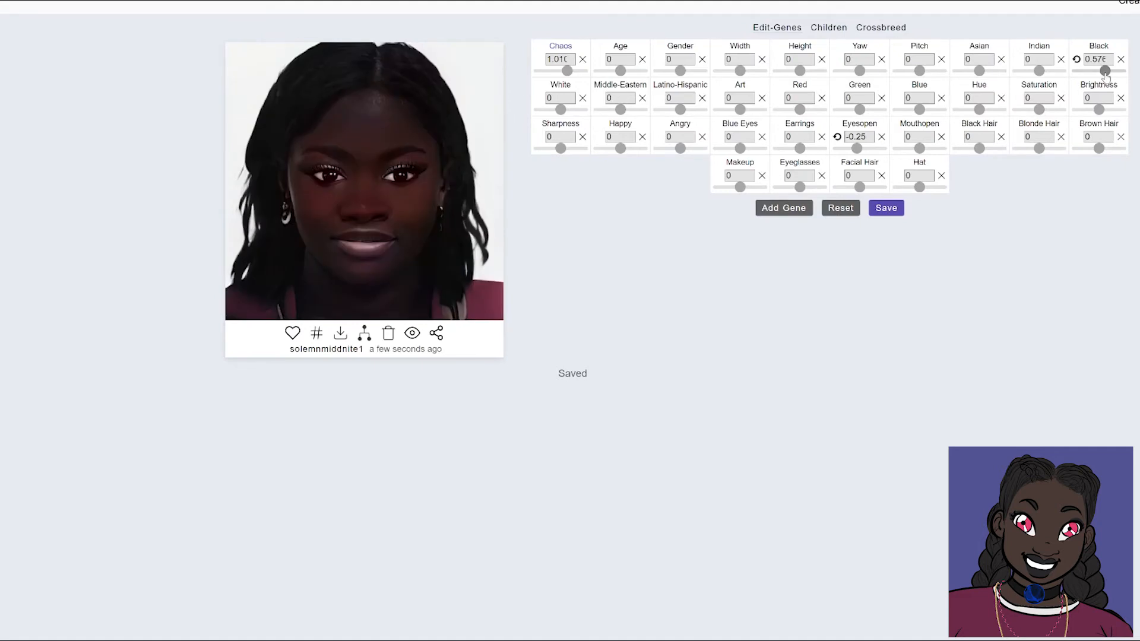
left_click_drag(1105, 76, 1103, 77)
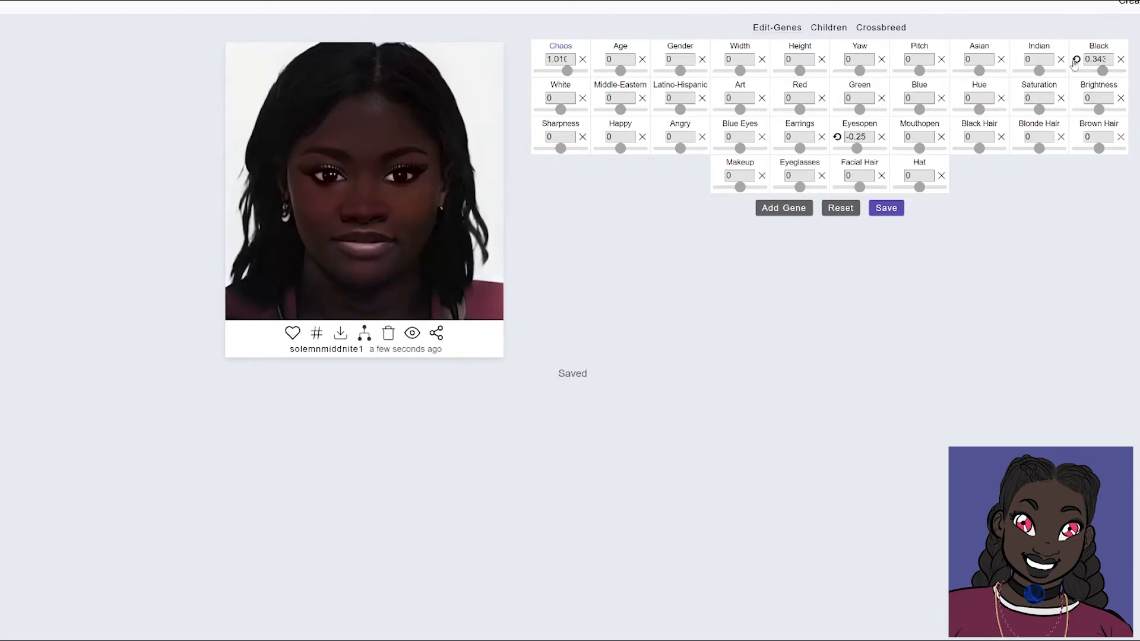
left_click(1076, 60)
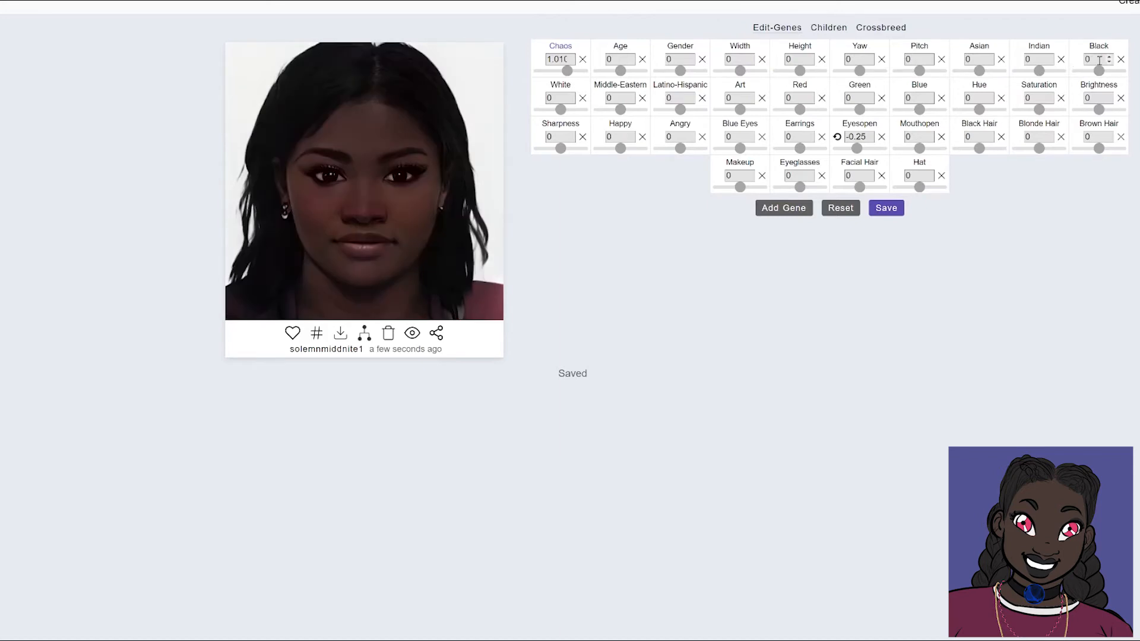
- Try 0343 as the value of the Black gene, and reset it
left_click(1099, 59)
left_click_drag(1098, 59, 1078, 64)
type("0343")
left_click(1095, 187)
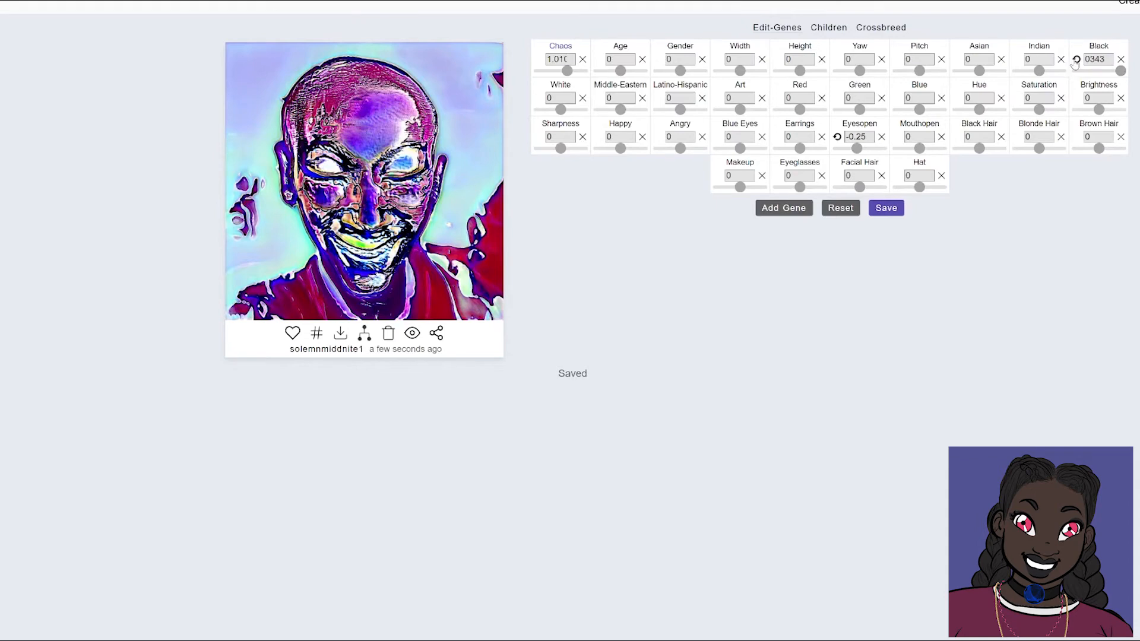
left_click(1076, 60)
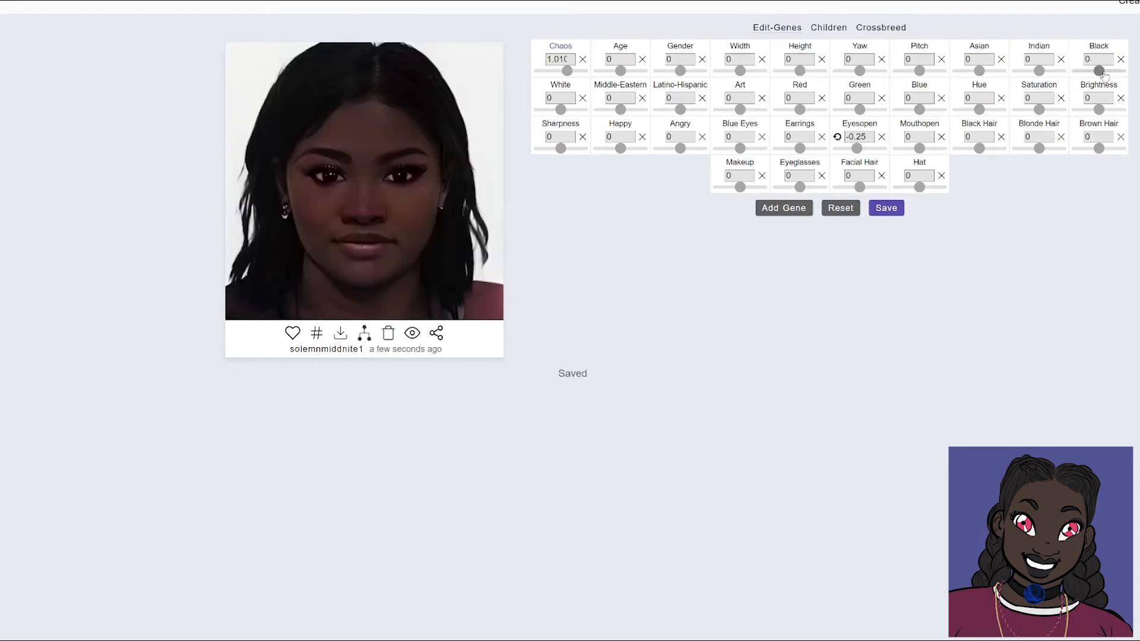
- Set the Black gene to 0.376, and test and reset Saturation at 0.343 and -0.82
left_click_drag(1100, 71, 1104, 71)
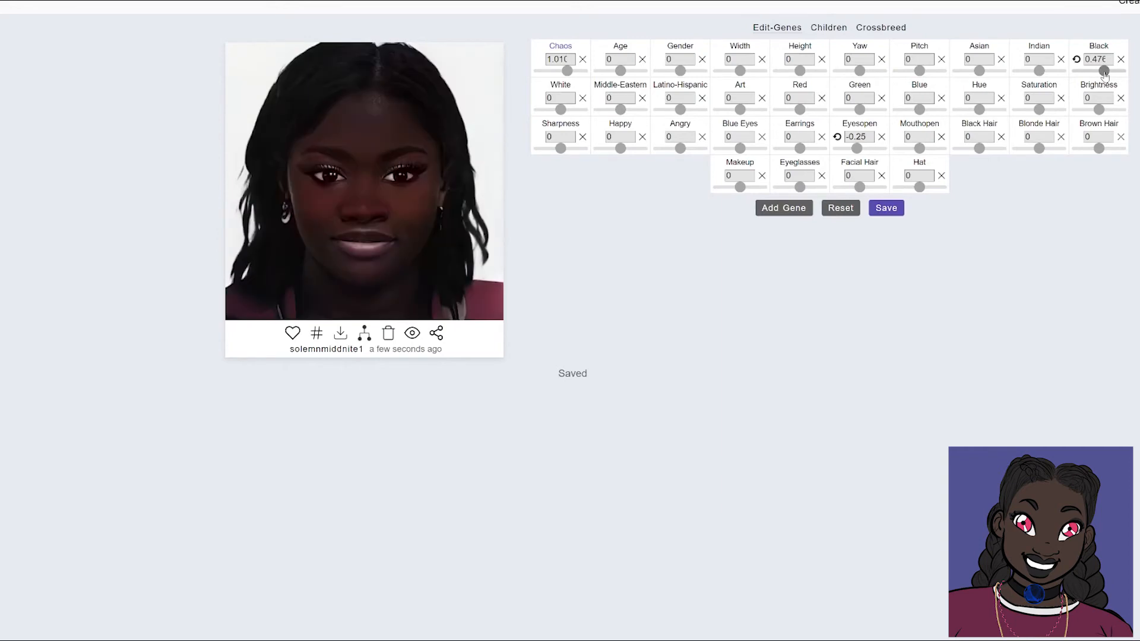
left_click_drag(1104, 72, 1102, 71)
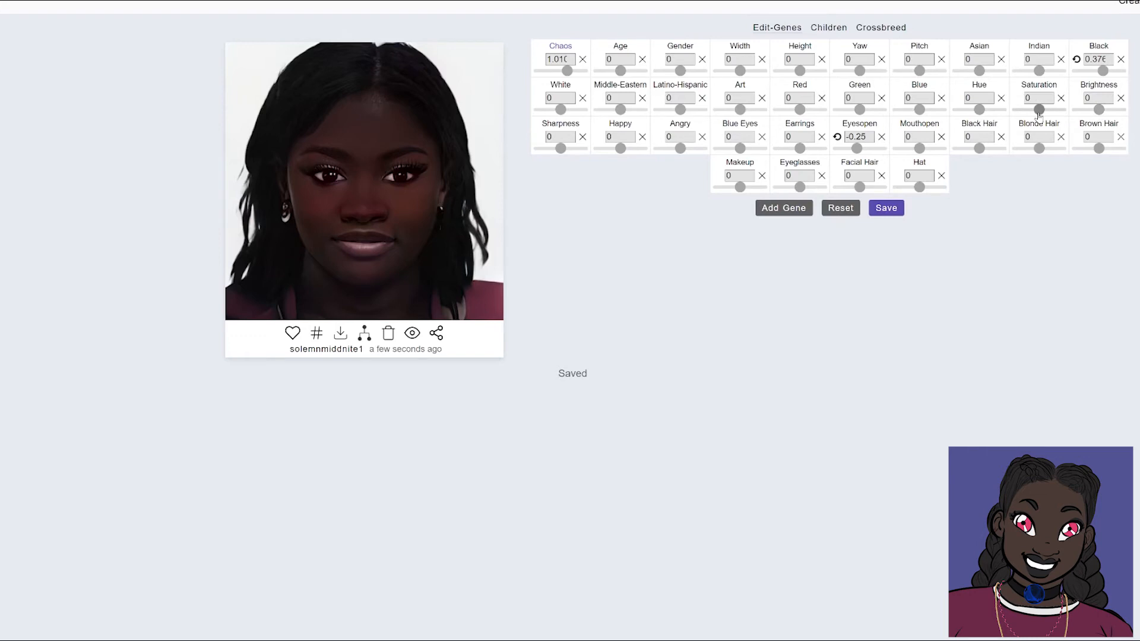
left_click_drag(1039, 115, 1044, 116)
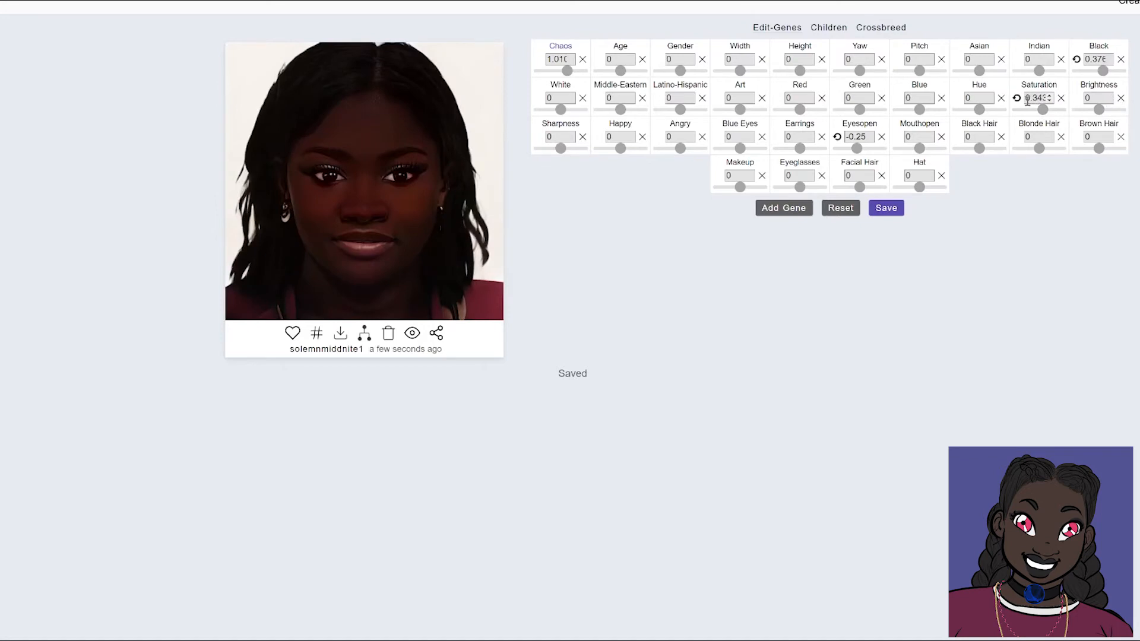
left_click(1030, 110)
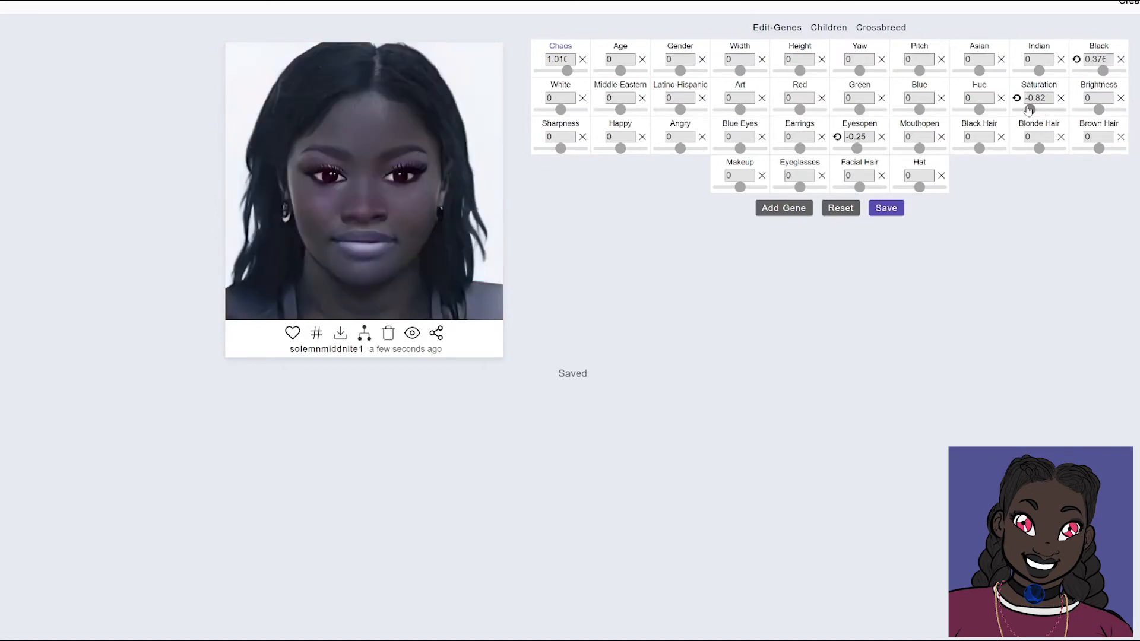
left_click(1017, 98)
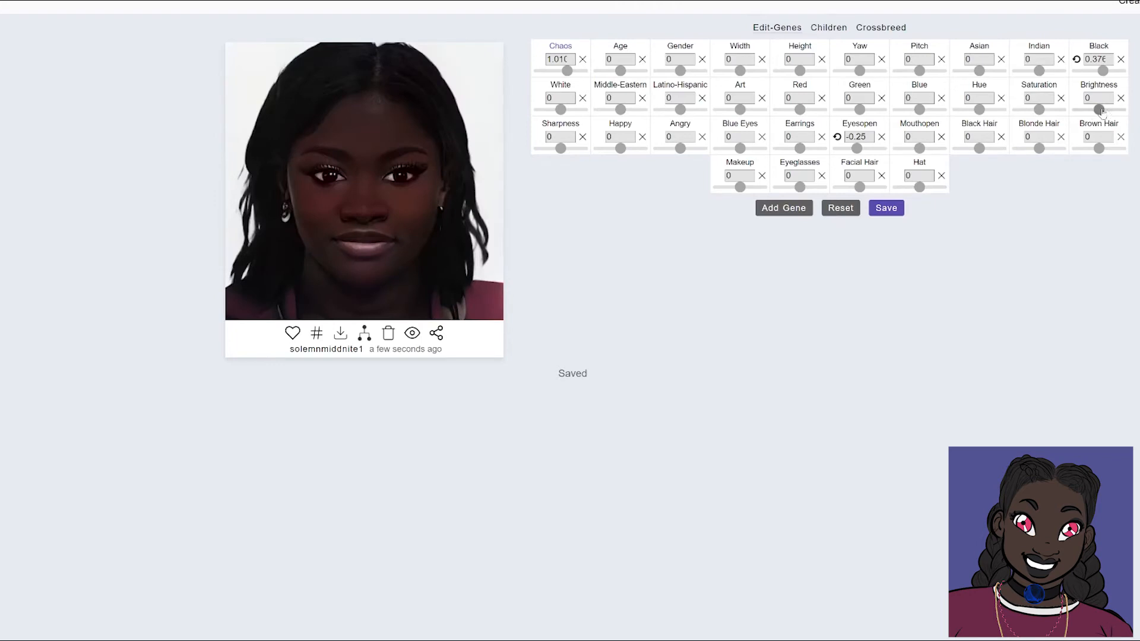
- Compare Brightness at 0.209, 0.309 and its reset value, and set it to 0.309
left_click(1102, 110)
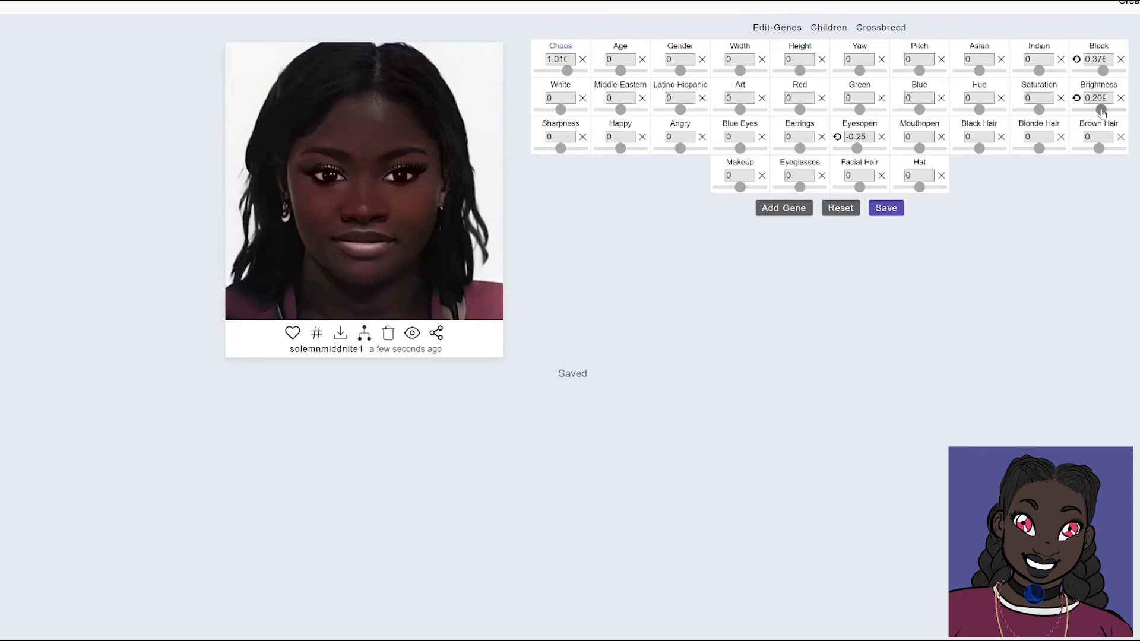
left_click(1102, 111)
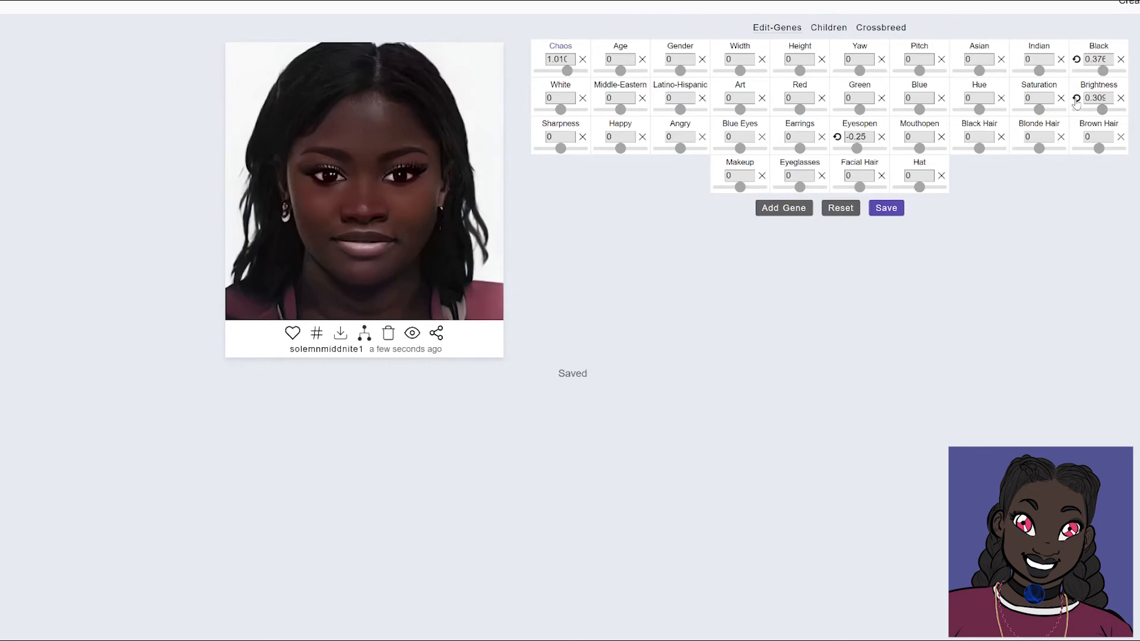
left_click(1077, 99)
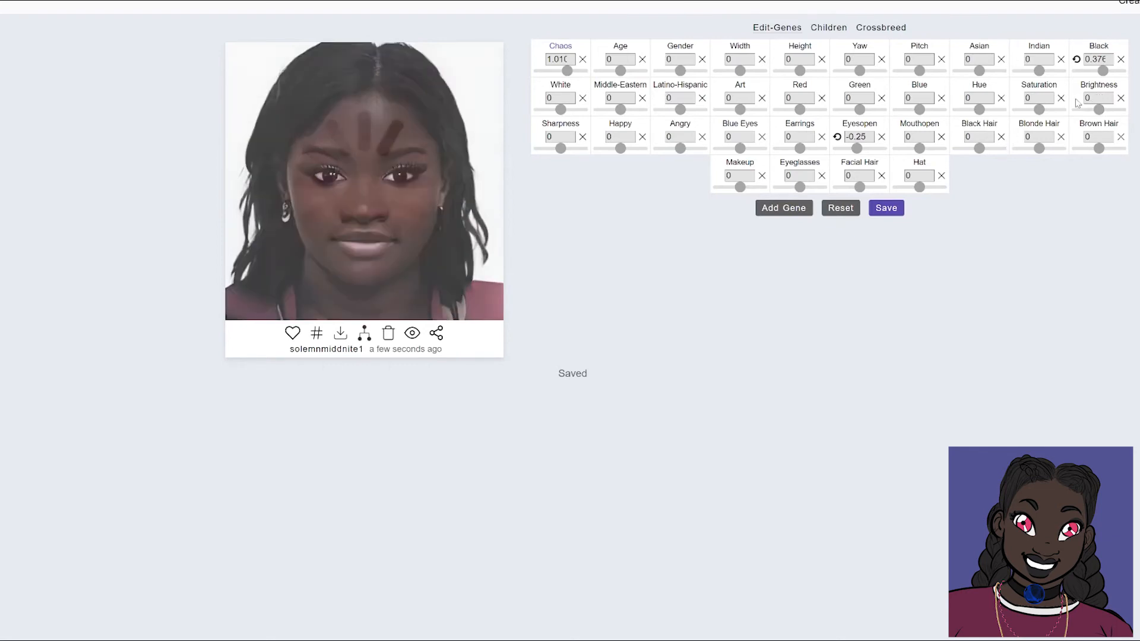
left_click(1103, 99)
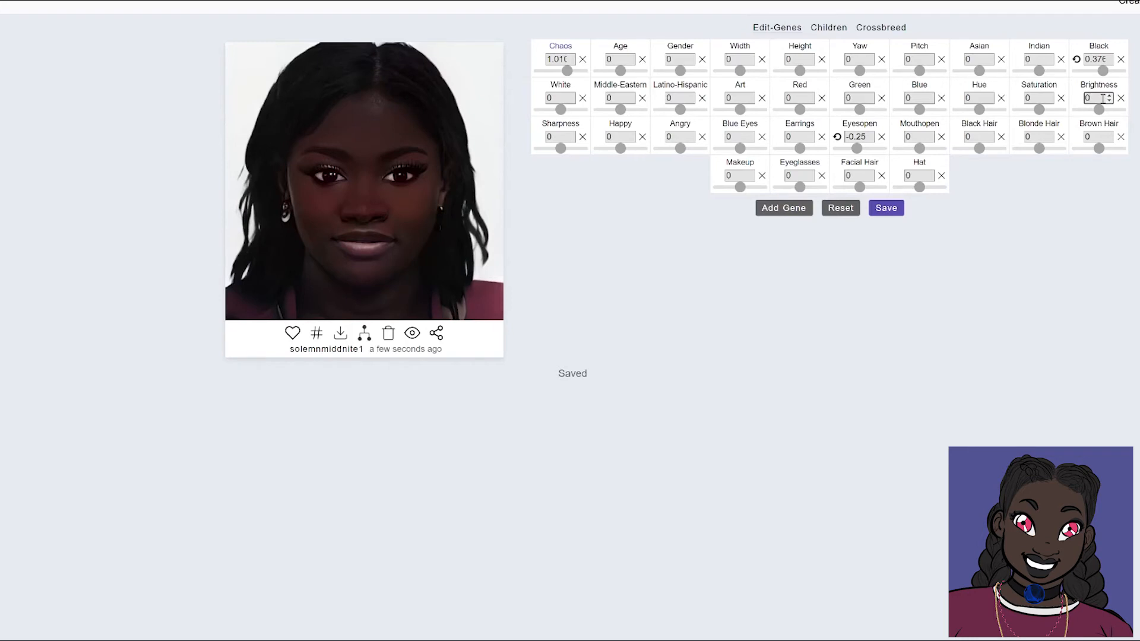
type(".309")
left_click(1097, 201)
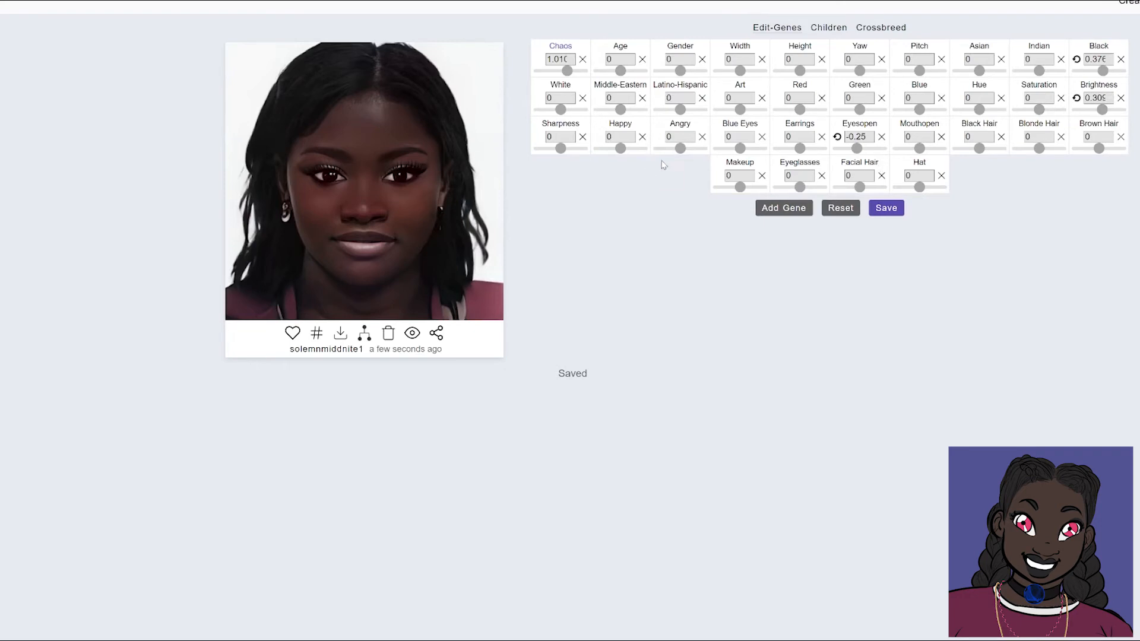
- Test the Happy gene at 0.976 and 0.509, and reset it
left_click_drag(621, 149, 631, 149)
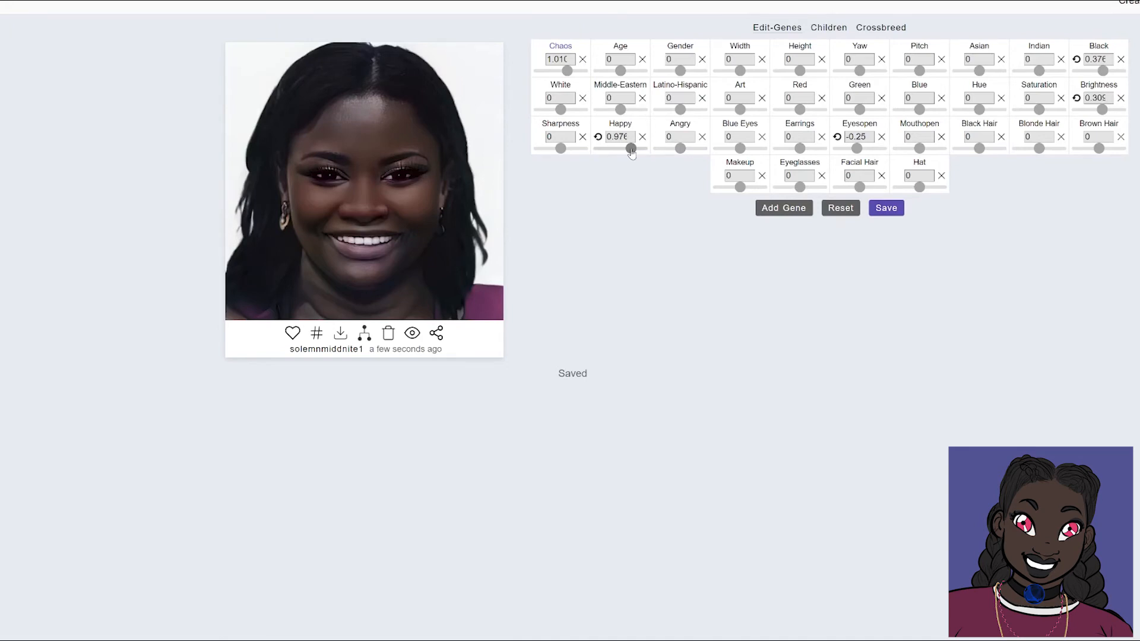
left_click_drag(630, 149, 626, 149)
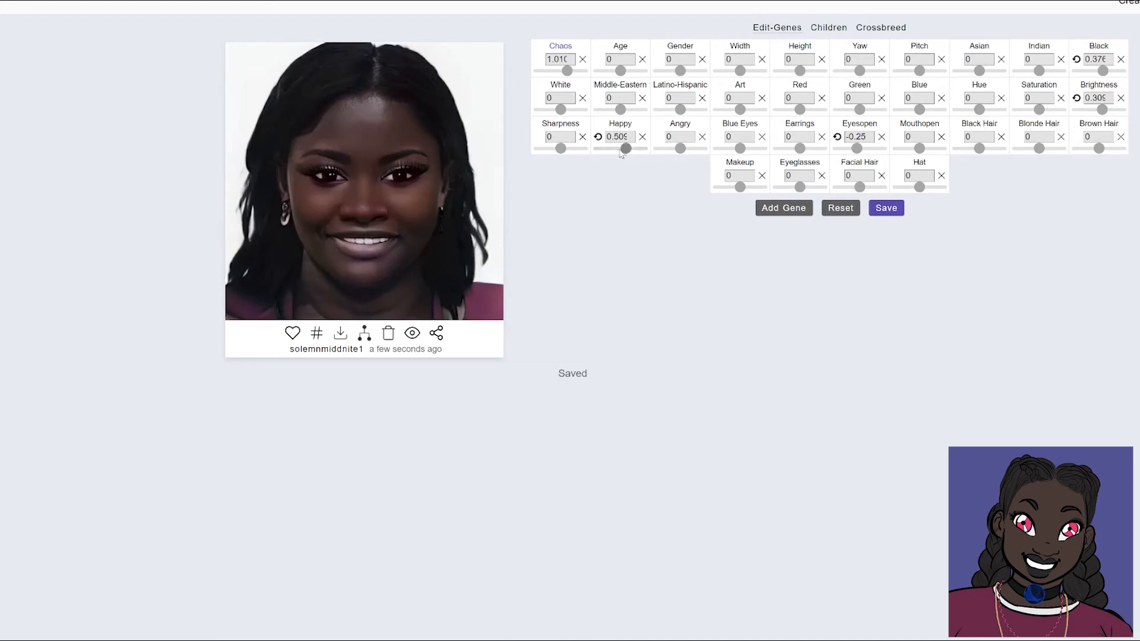
left_click(597, 137)
- Test Angry at -2 and -1.09, combine it with Happy at -1.72, and reset both genes
left_click_drag(680, 149, 656, 152)
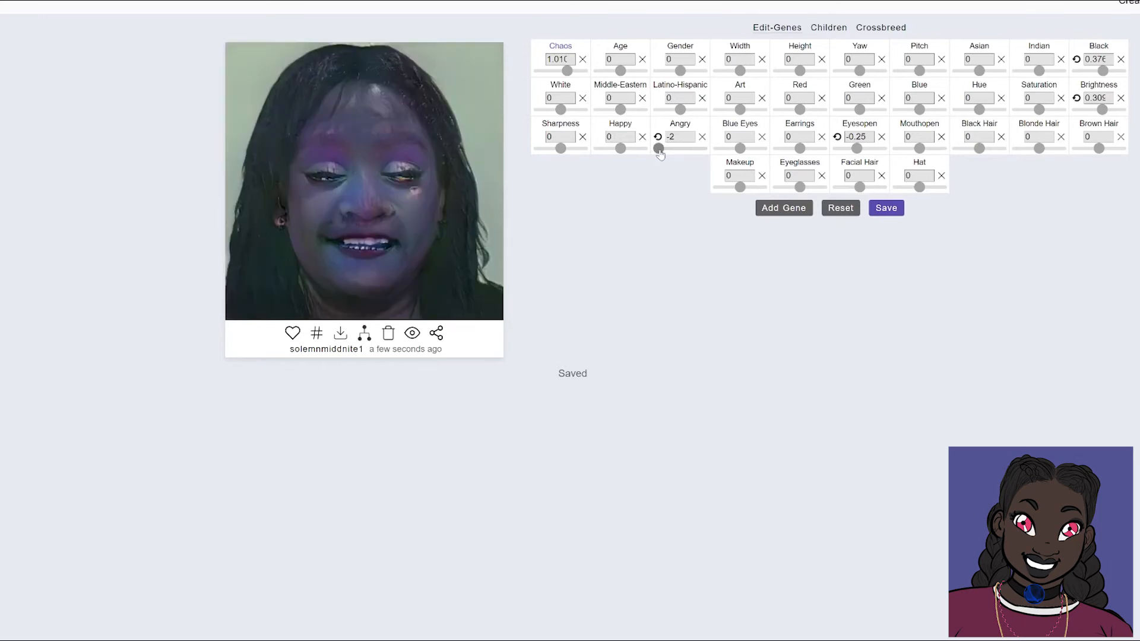
left_click_drag(660, 153, 602, 149)
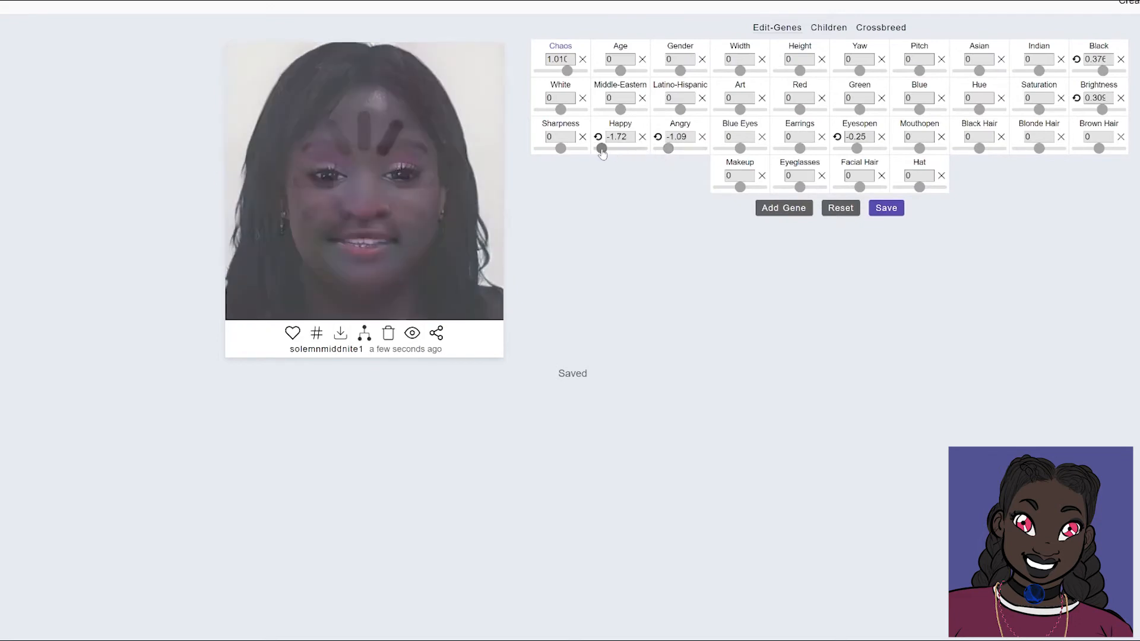
left_click(658, 155)
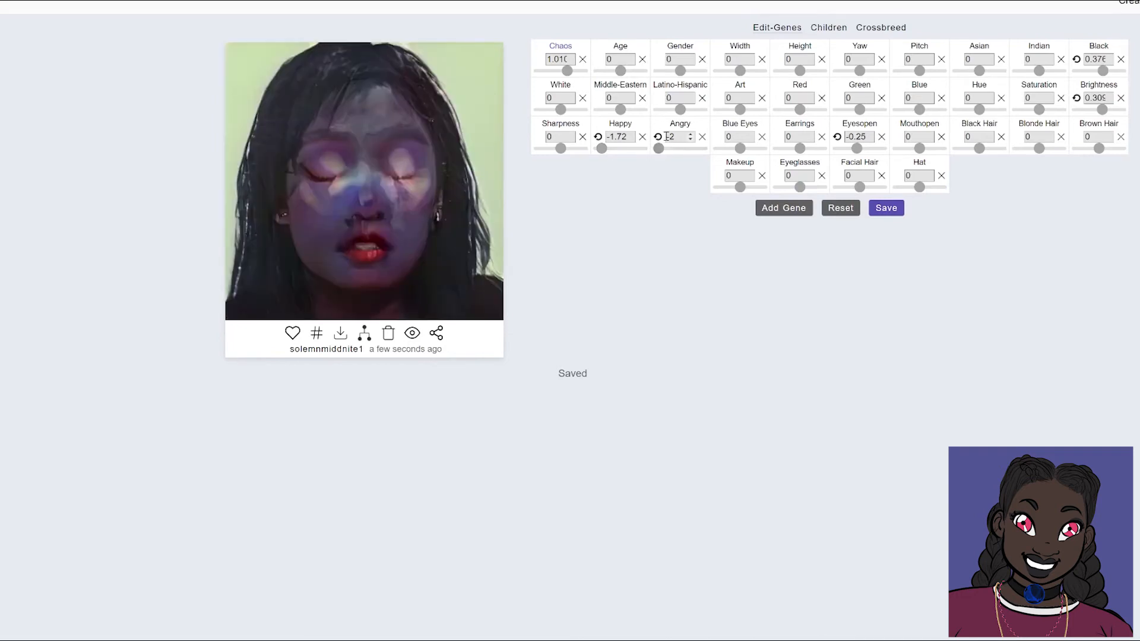
left_click(658, 137)
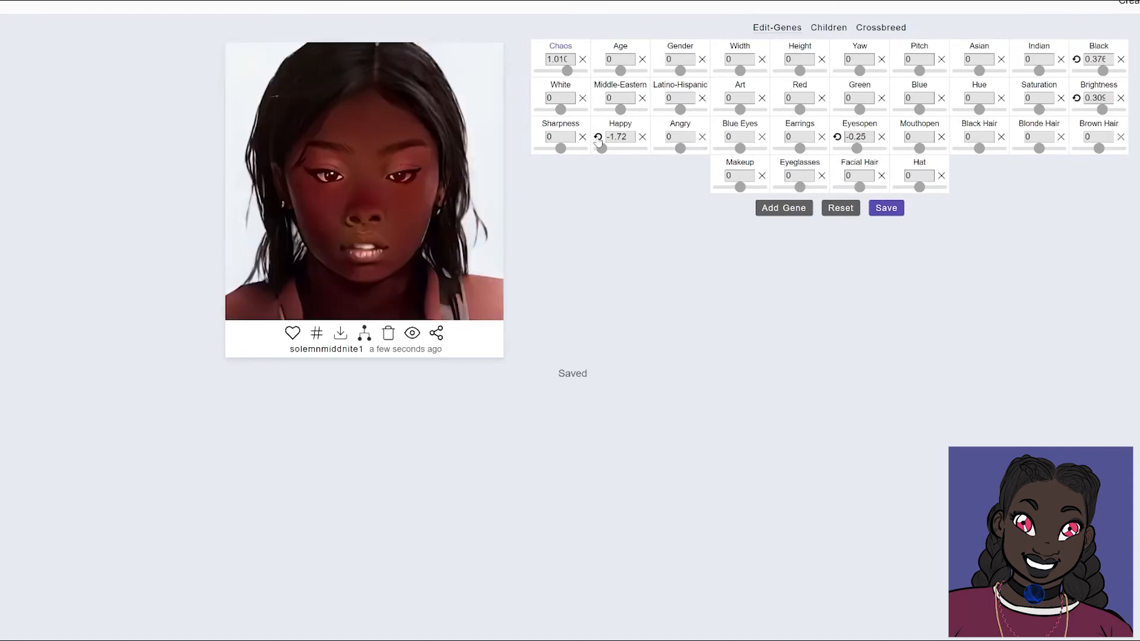
left_click(598, 137)
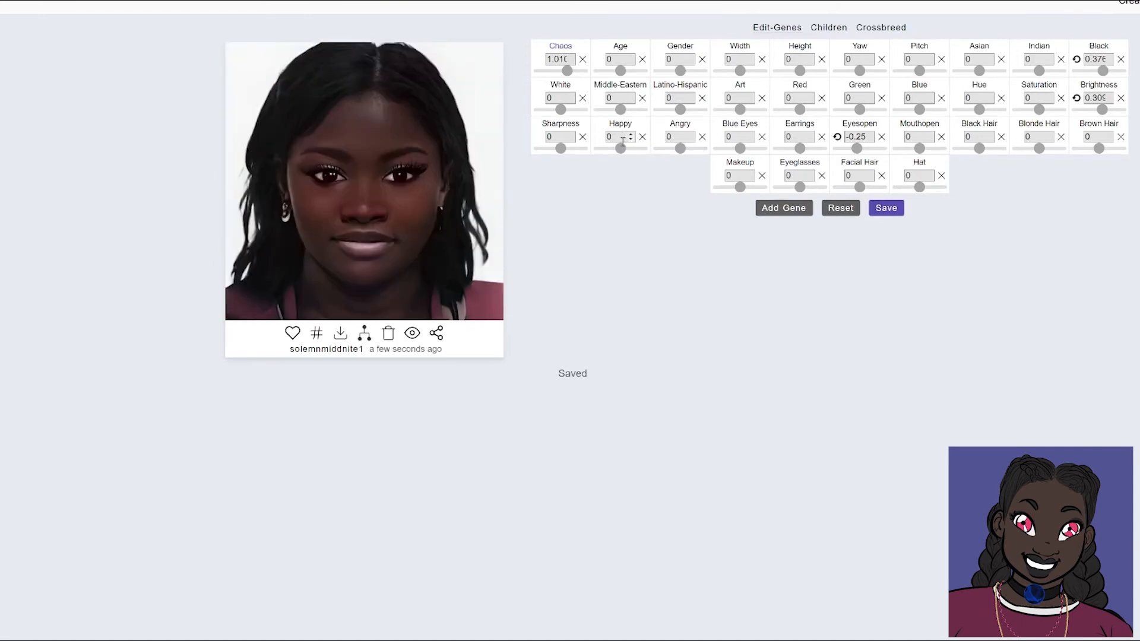
- Test and reset the Angry gene at 2, and set Happy to 0.109
left_click_drag(681, 148, 712, 153)
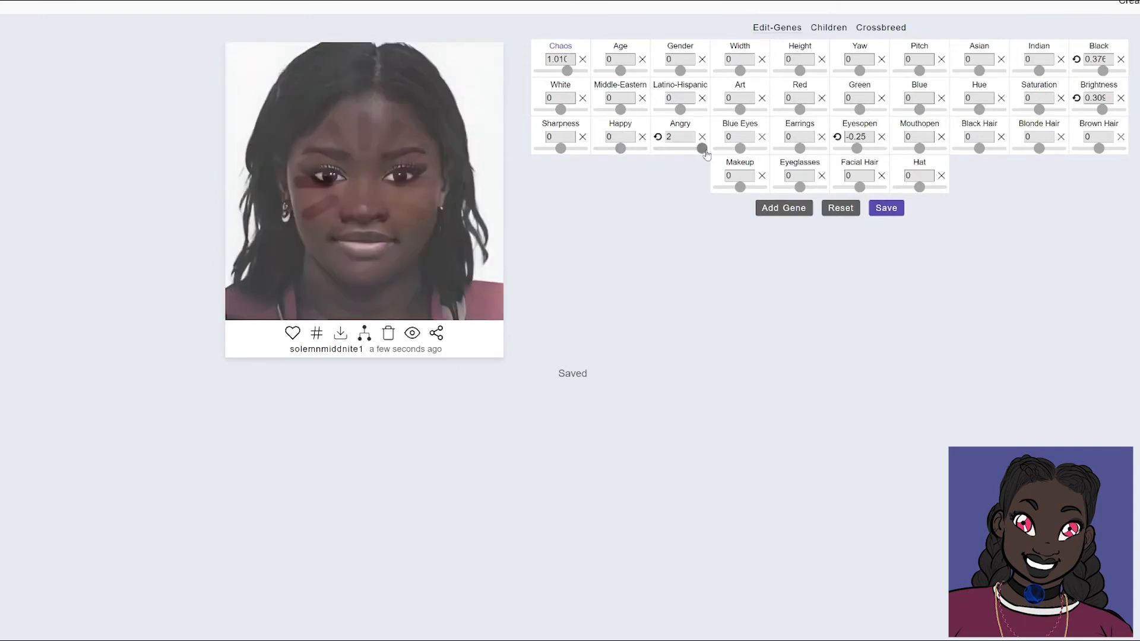
left_click(657, 138)
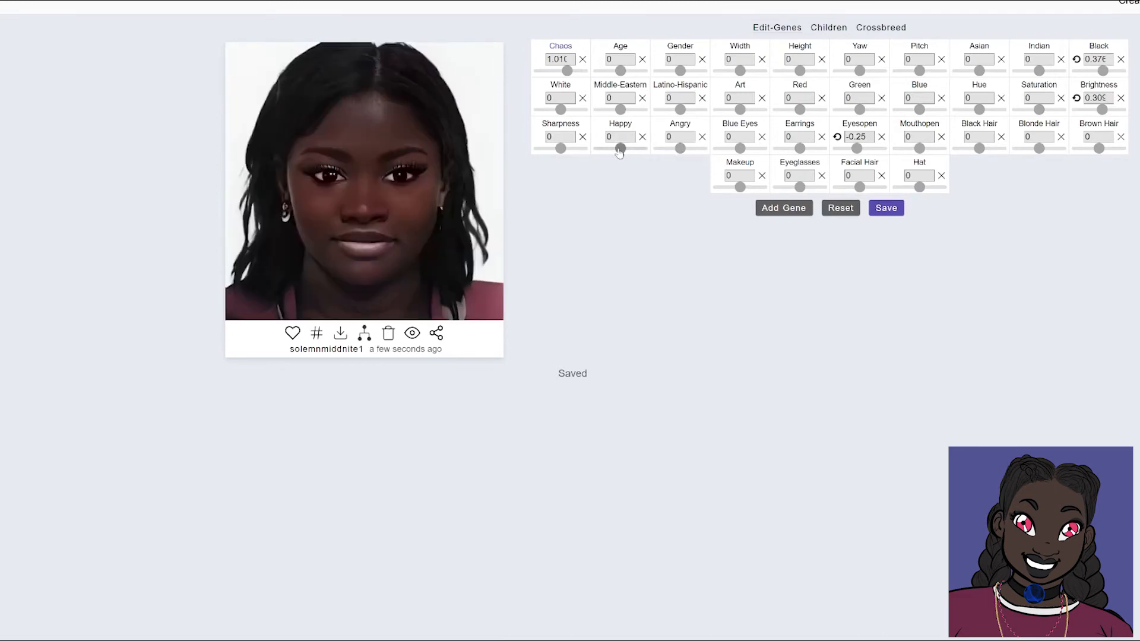
left_click_drag(619, 148, 622, 153)
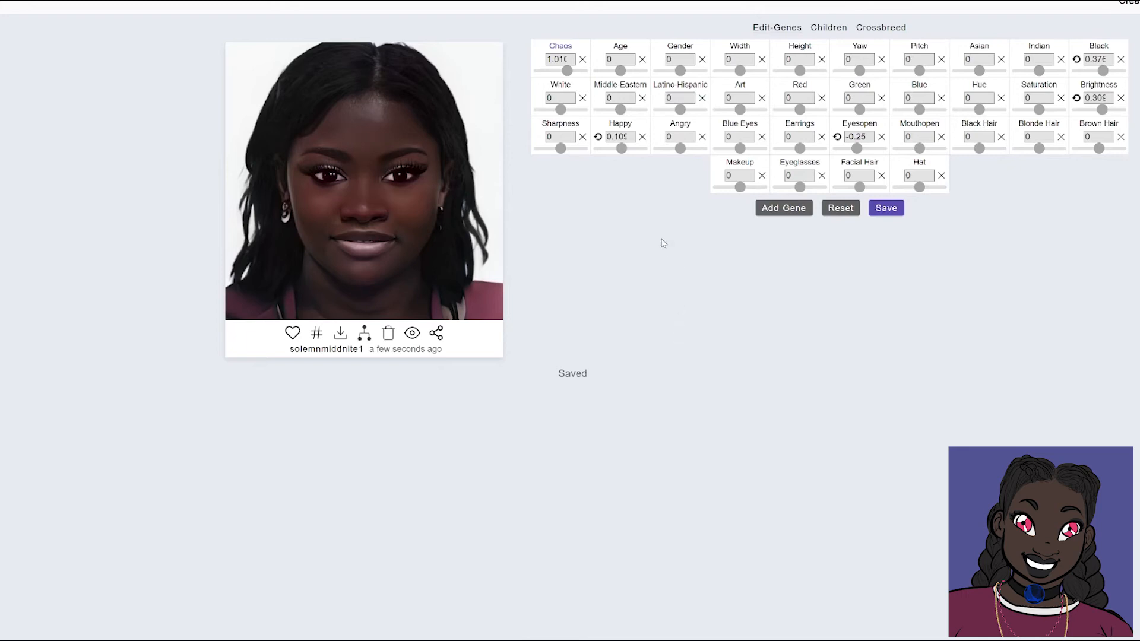
- Test the Sharpness gene at 0.643 and -1.42, and reset it
left_click(568, 149)
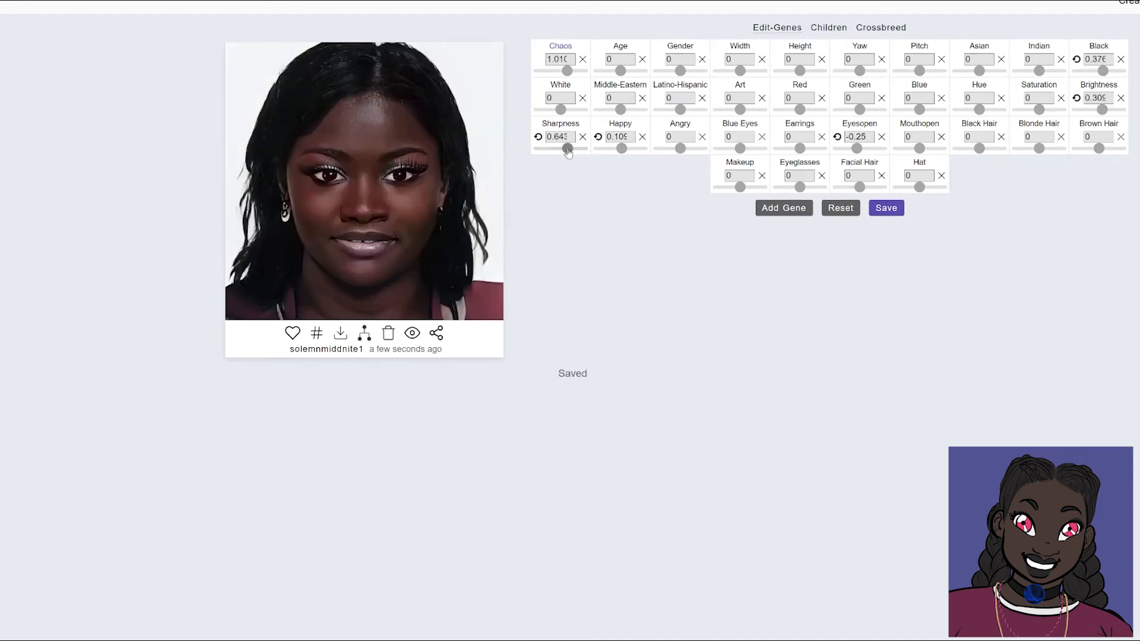
left_click_drag(567, 151, 546, 150)
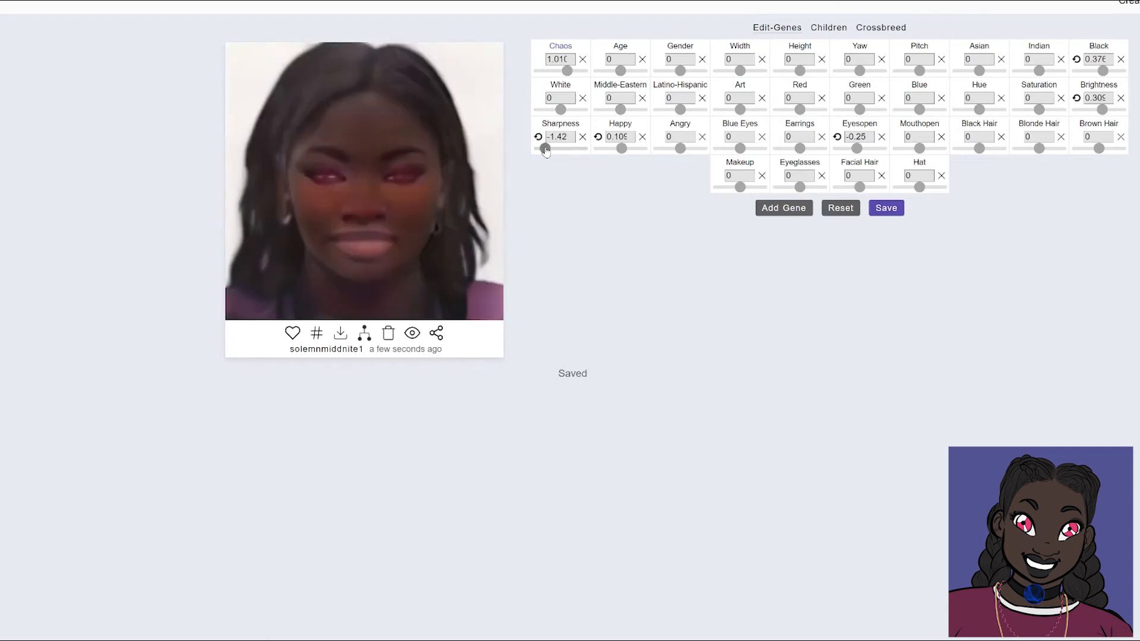
left_click(538, 137)
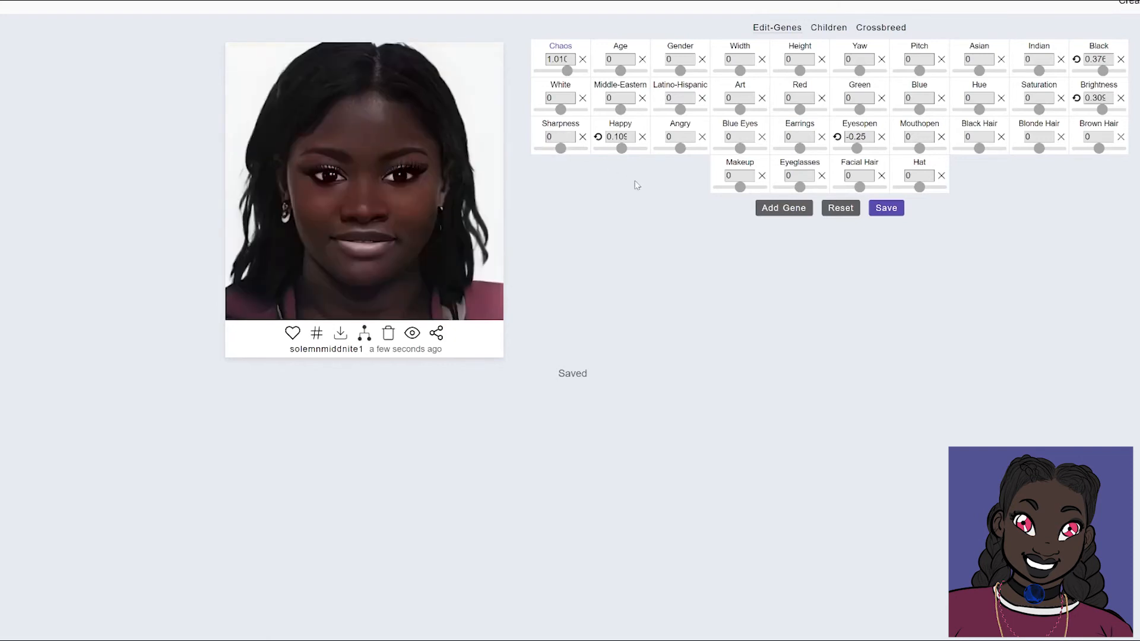
- Test the Art gene at 2, 1.443 and 1.143, and reset it
mouse_move(739, 109)
left_mouse_down()
mouse_move(712, 115)
mouse_move(775, 114)
left_mouse_up()
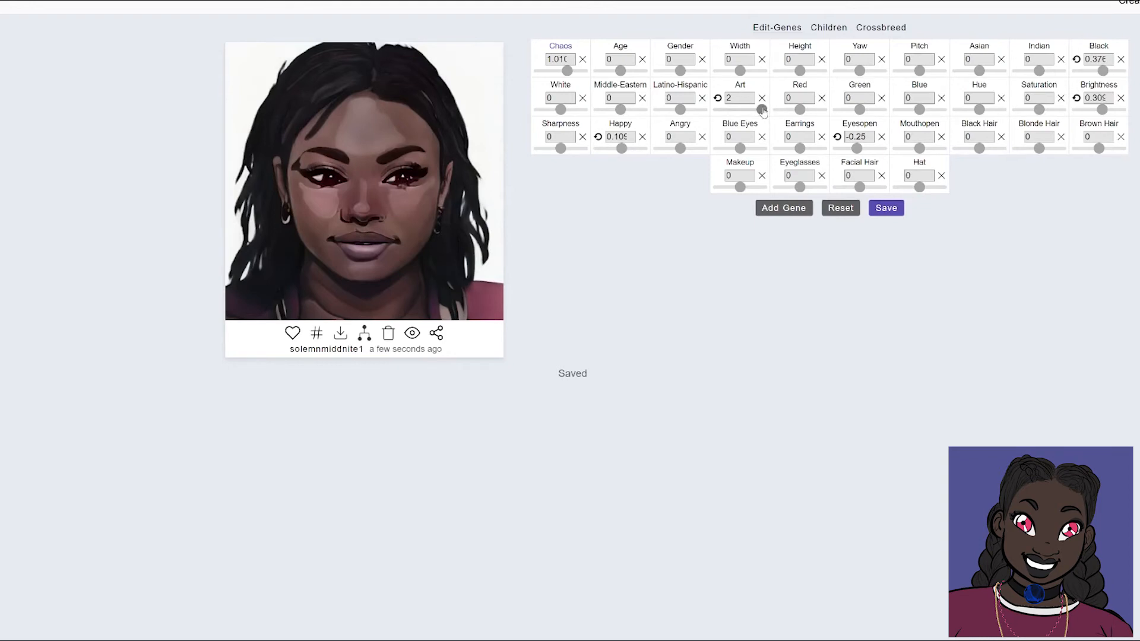
left_click(761, 112)
left_click_drag(762, 112, 756, 113)
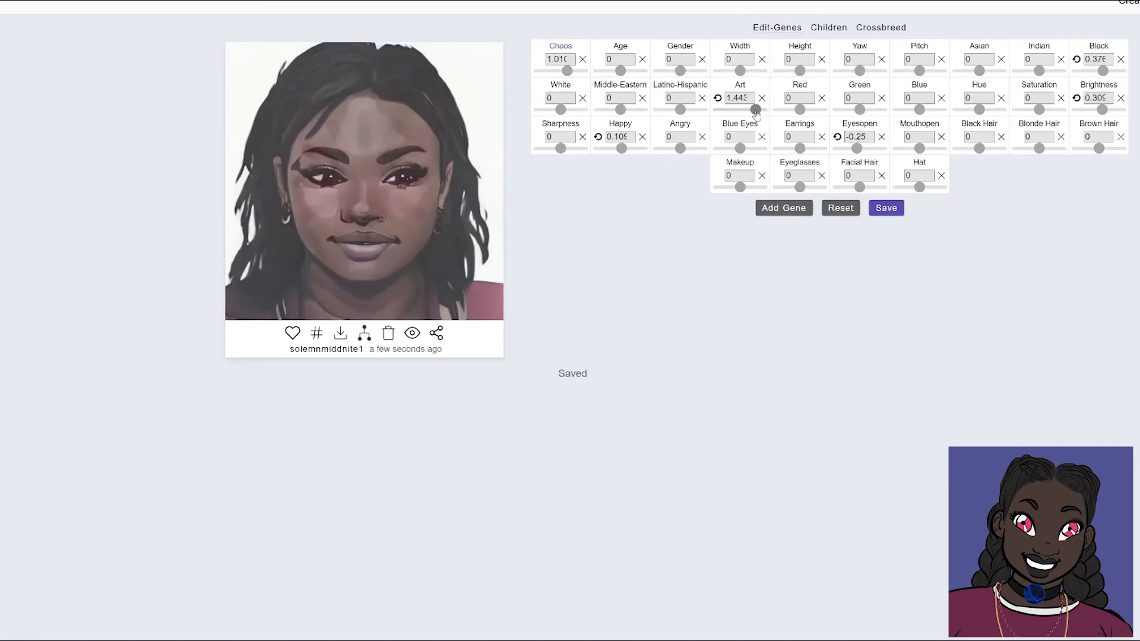
left_click_drag(756, 113, 752, 112)
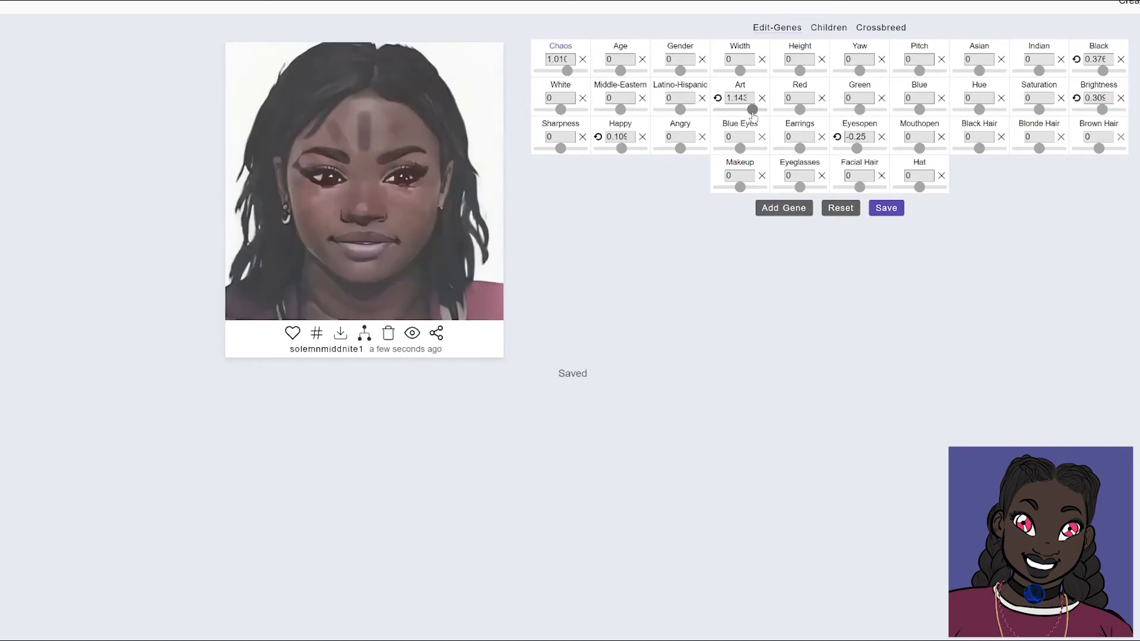
left_click(719, 100)
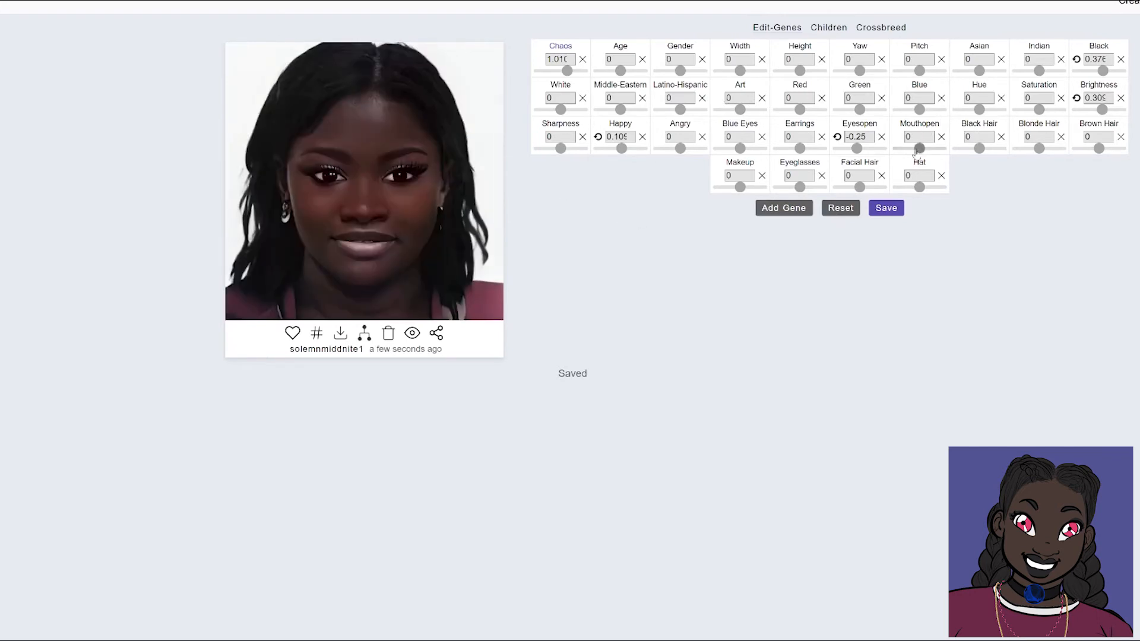
- Set the Mouthopen gene to -0.49 and the Happy gene to 0.609, and save the portrait
left_click(915, 149)
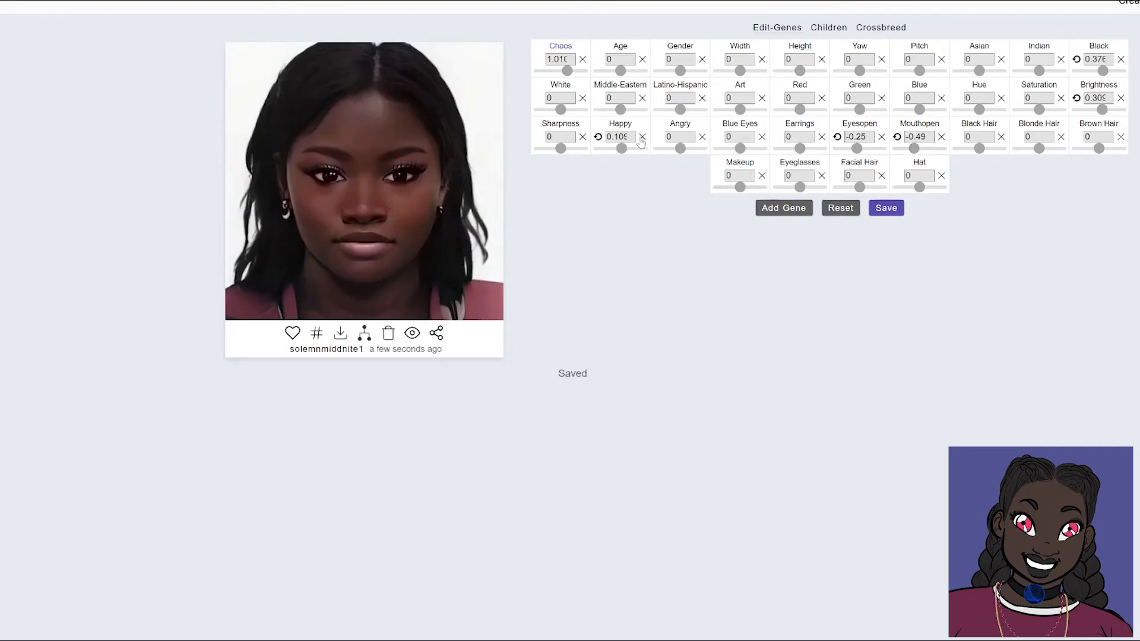
left_click(627, 150)
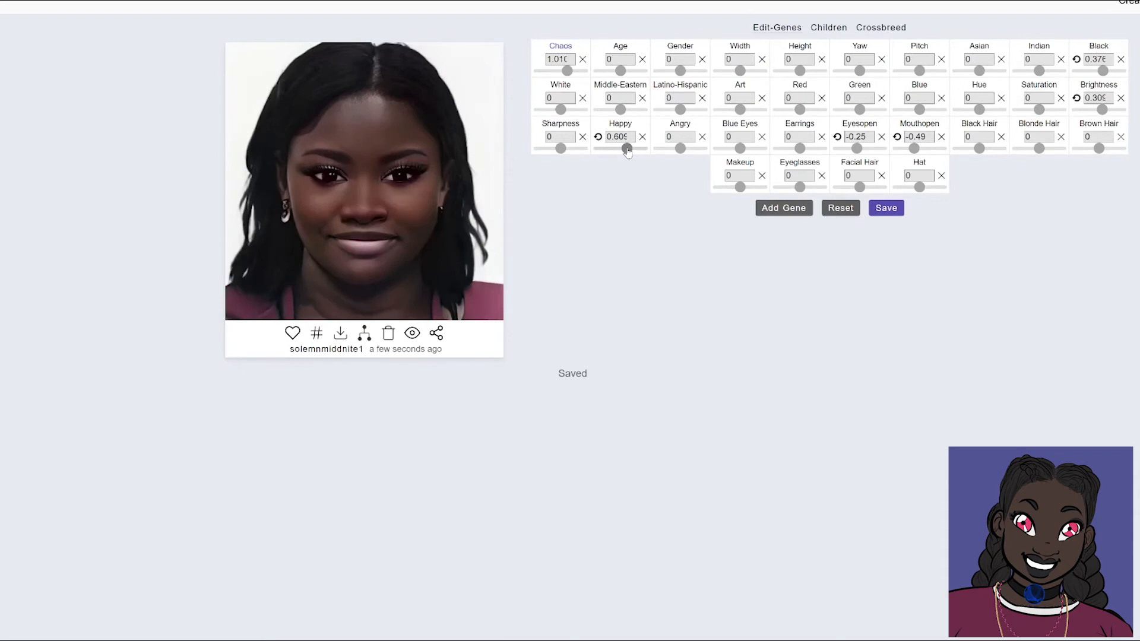
left_click(874, 212)
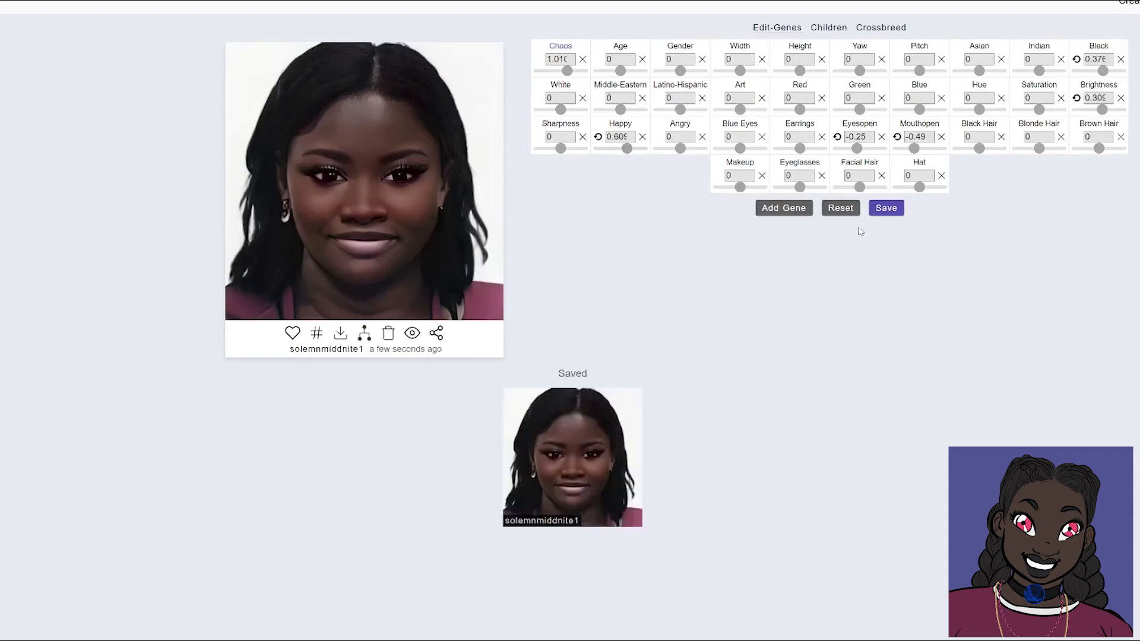
- Open the newly saved smiling portrait and switch it to crossbreeding
mouse_move(588, 471)
left_click(874, 28)
left_click(565, 461)
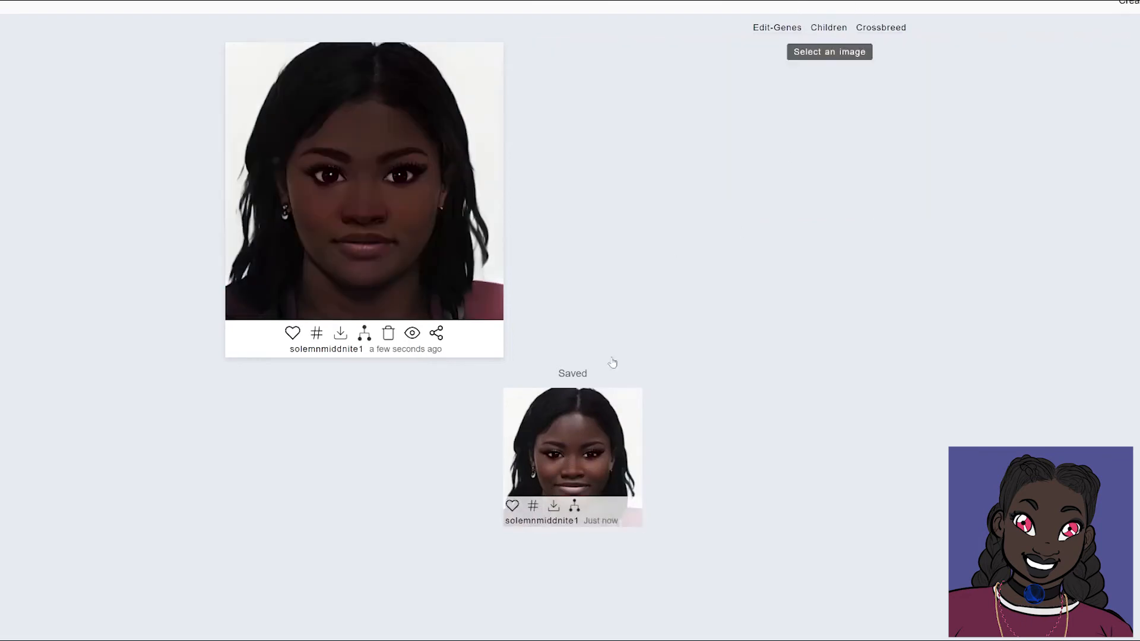
left_click(902, 34)
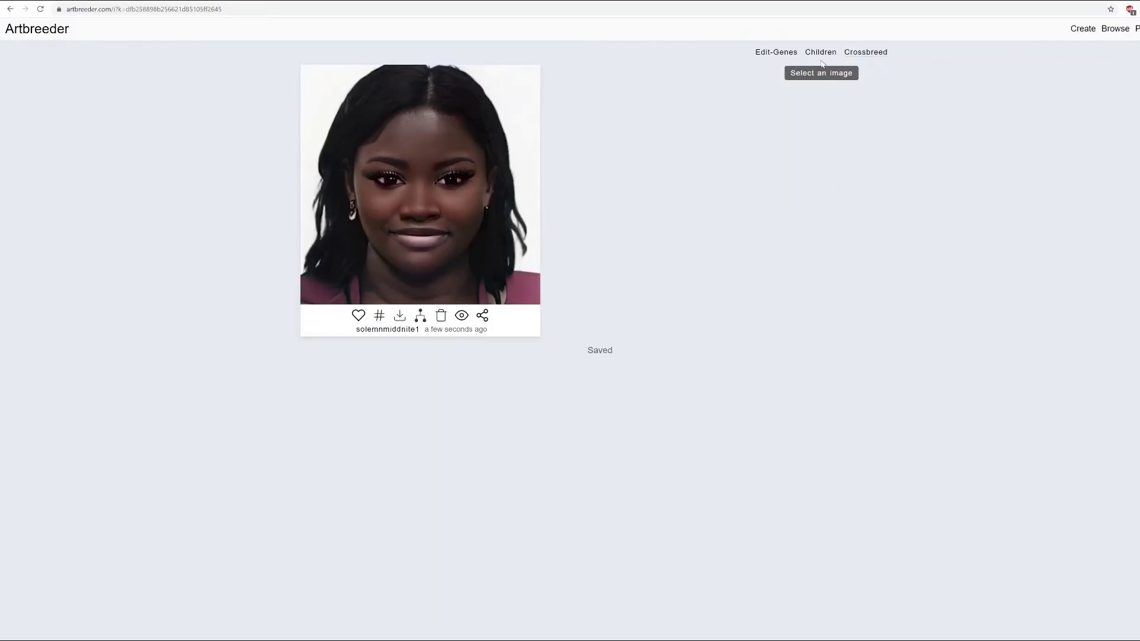
- Search for "Braids" with exact matching to find the second image for the crossbreed
left_click(822, 73)
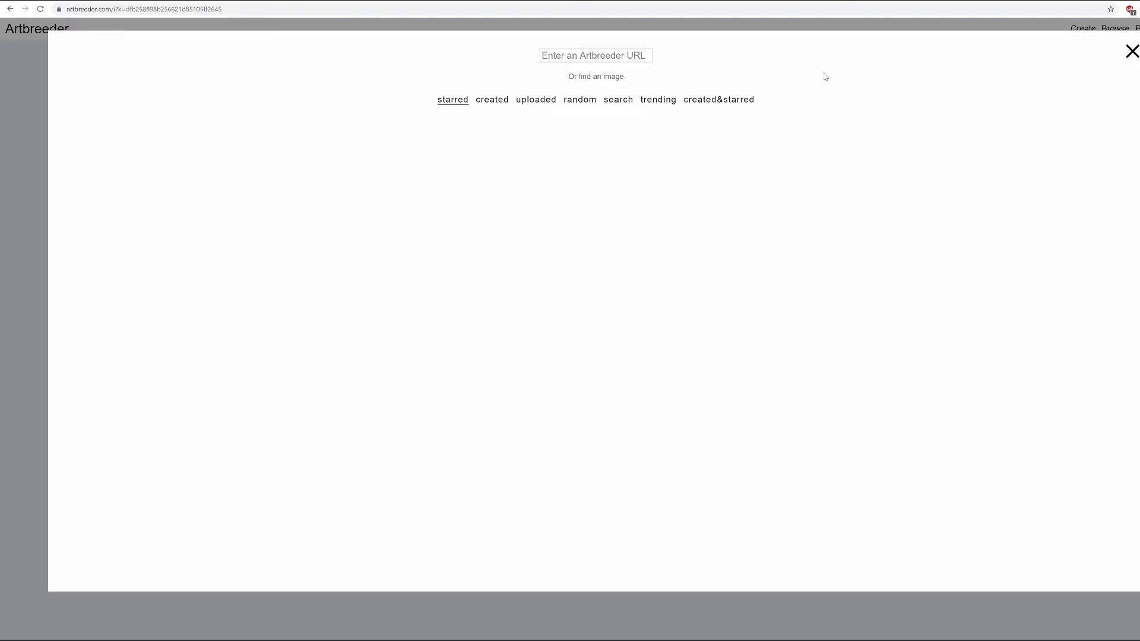
left_click(620, 104)
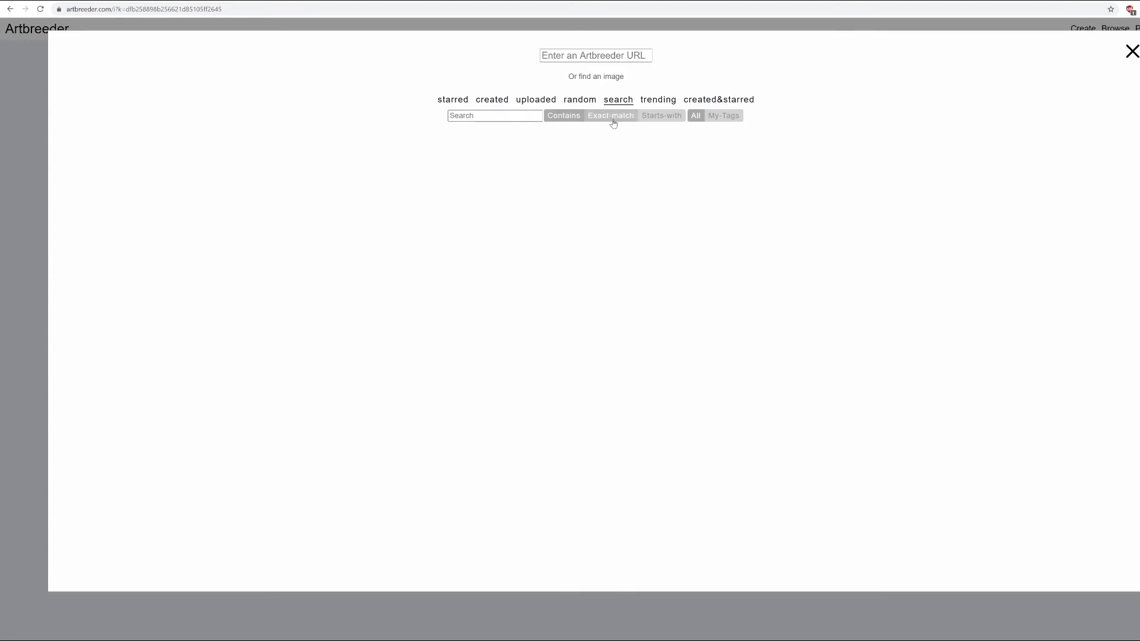
left_click(520, 121)
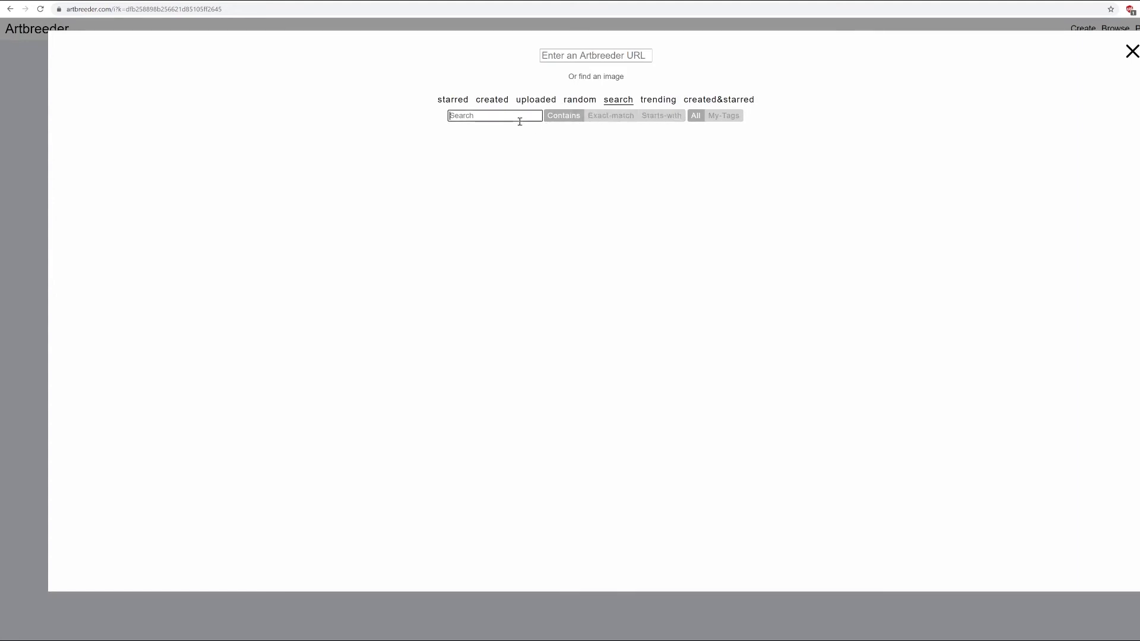
type("Braids")
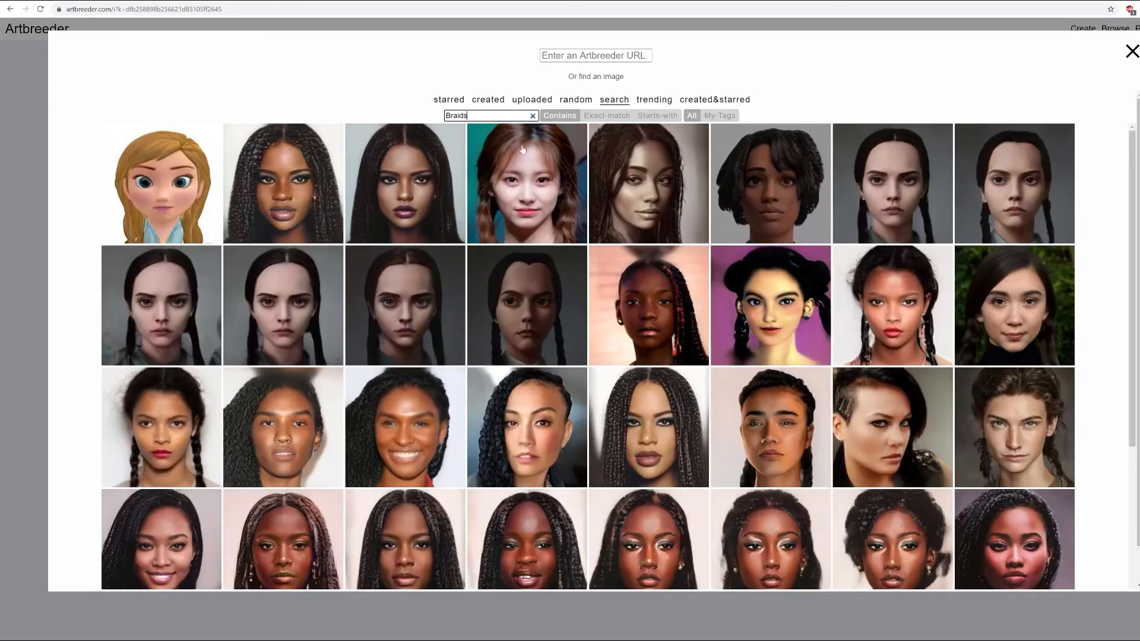
left_click(609, 121)
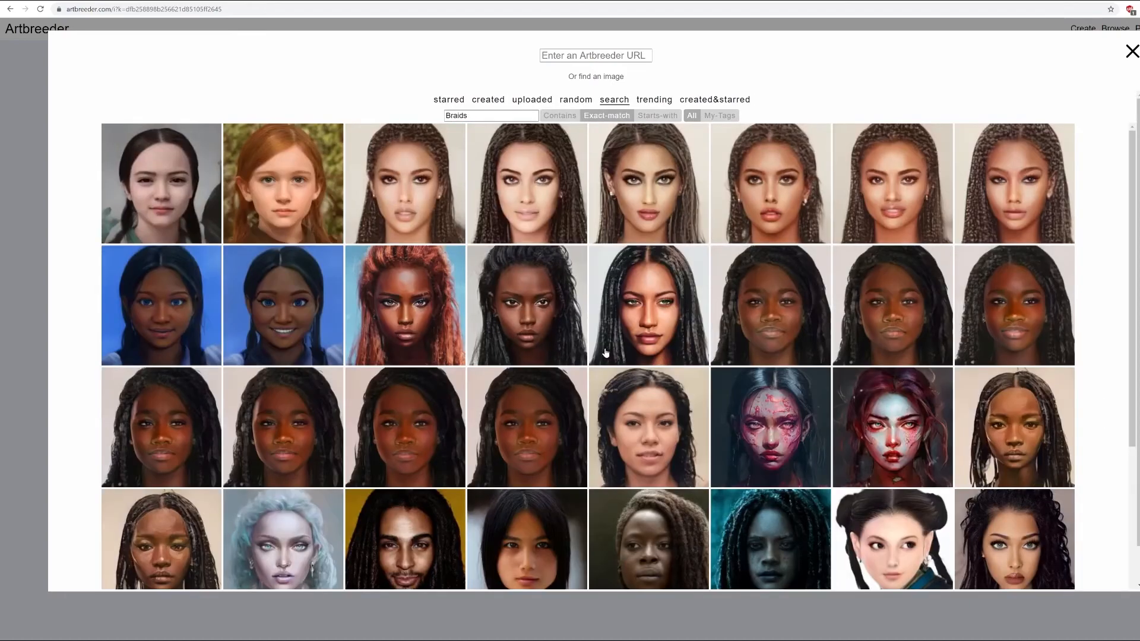
- Browse the exact-match Braids results for a portrait with a suitable braided hairstyle
scroll(606, 353, "down", 5)
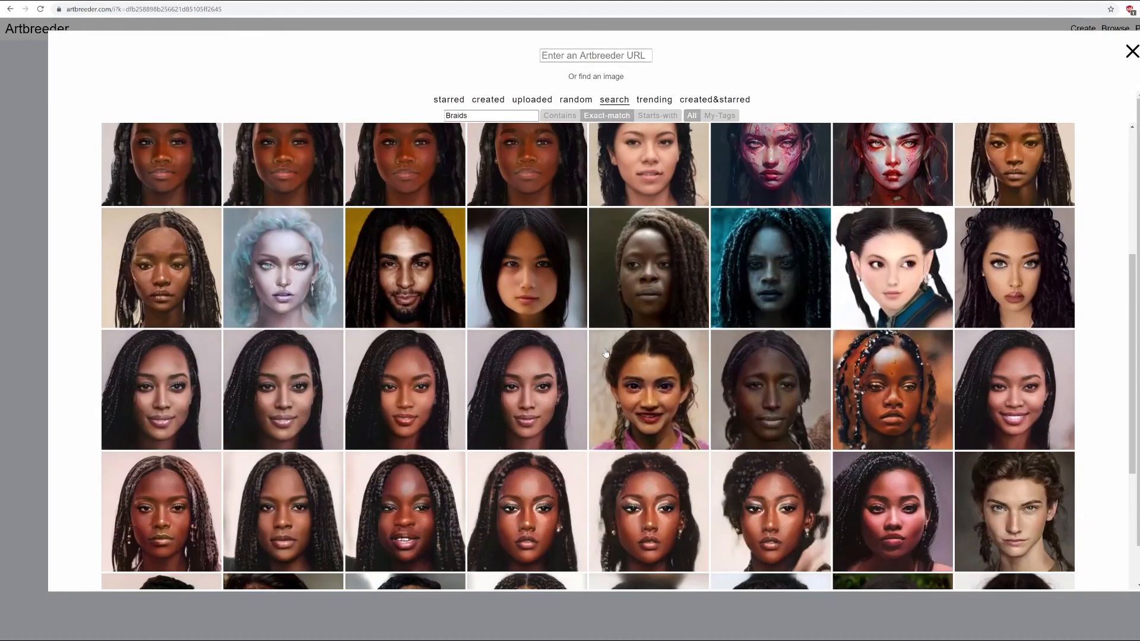
scroll(606, 353, "down", 3)
scroll(618, 291, "up", 1)
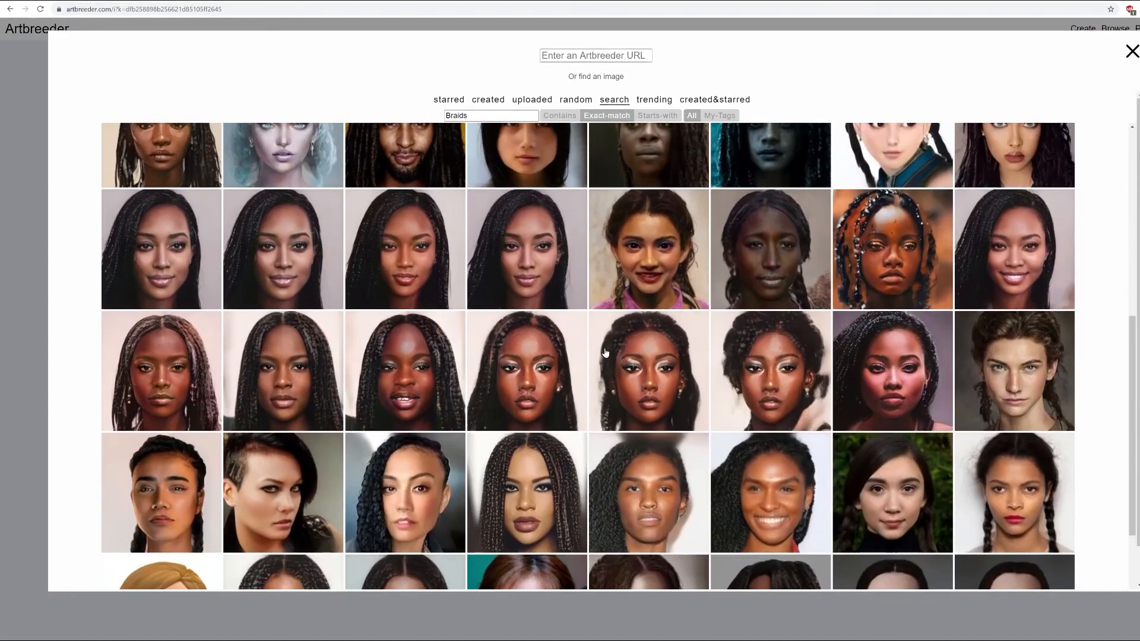
scroll(585, 385, "down", 2)
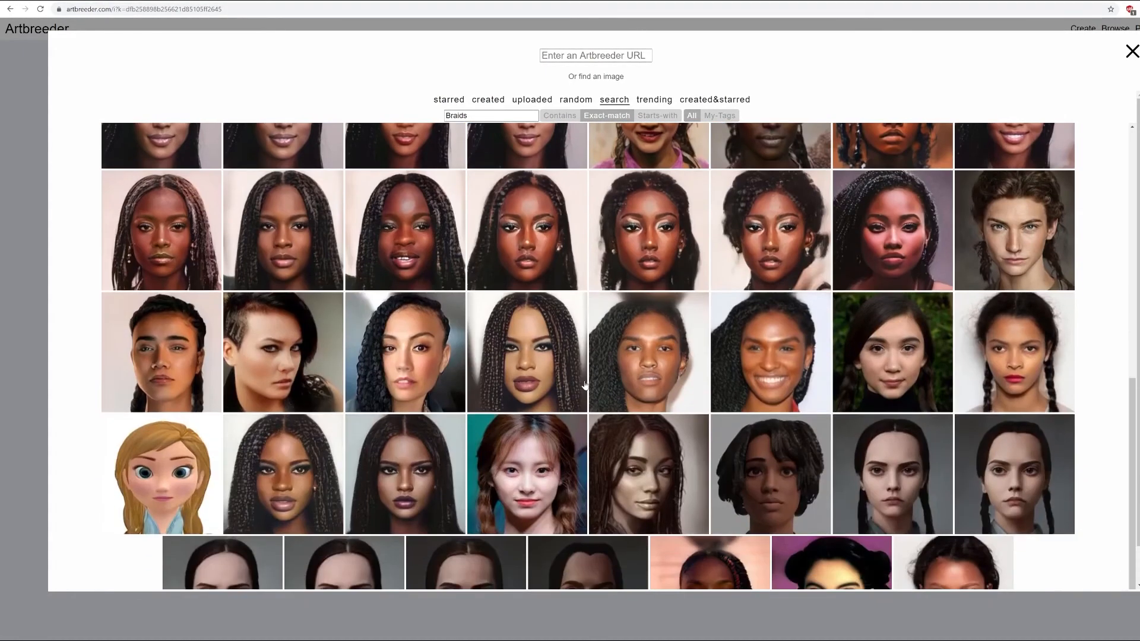
scroll(585, 385, "down", 1)
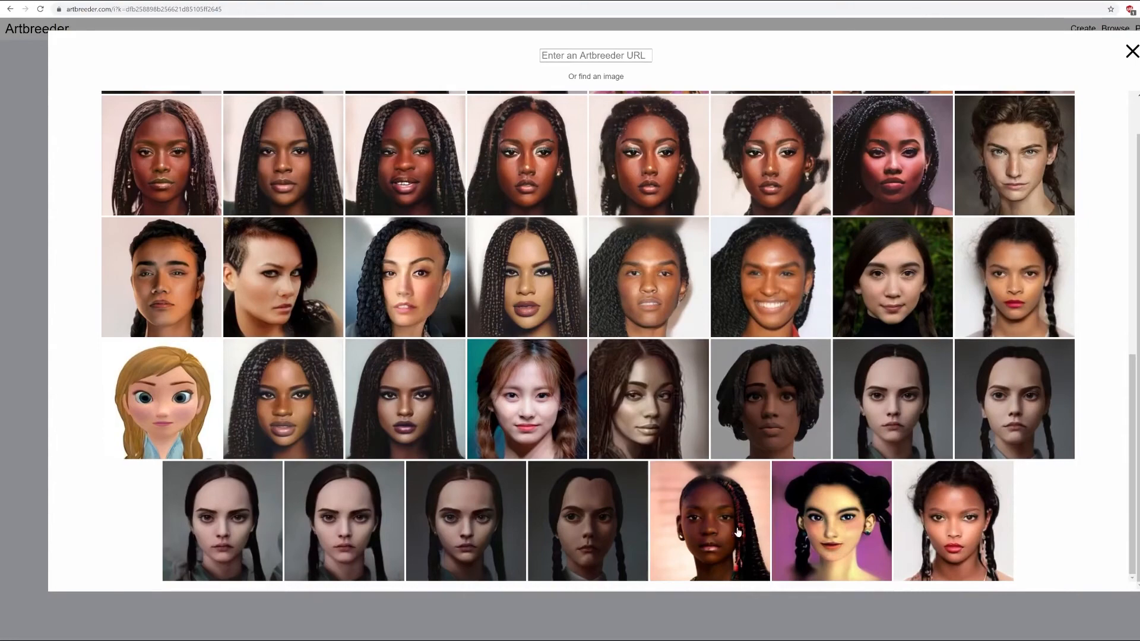
scroll(596, 553, "up", 6)
scroll(596, 553, "up", 2)
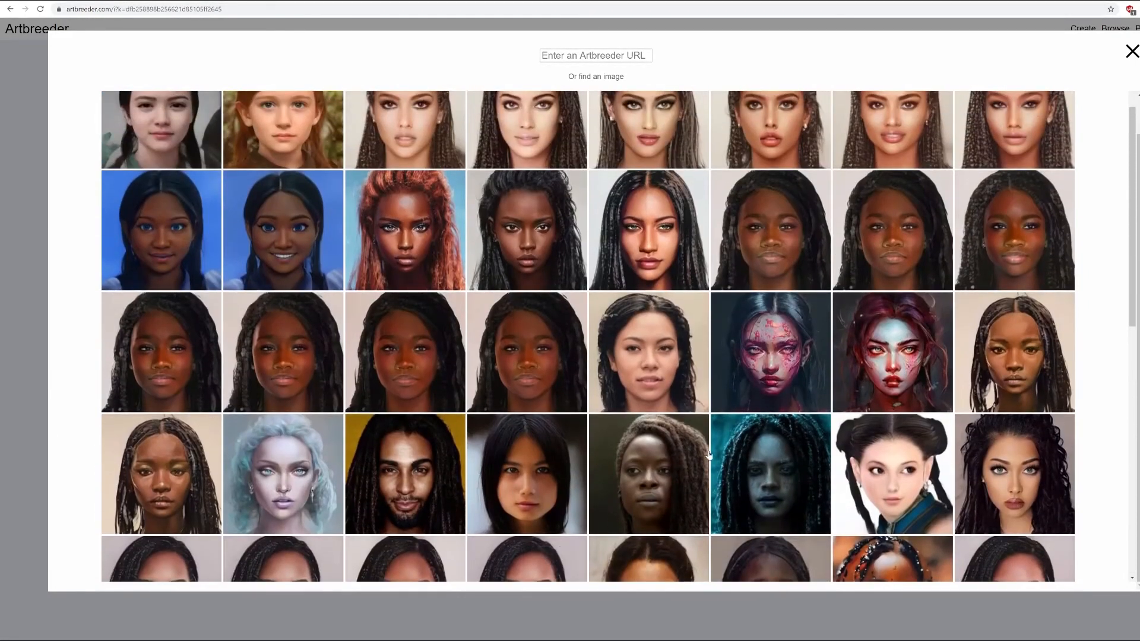
scroll(706, 531, "up", 2)
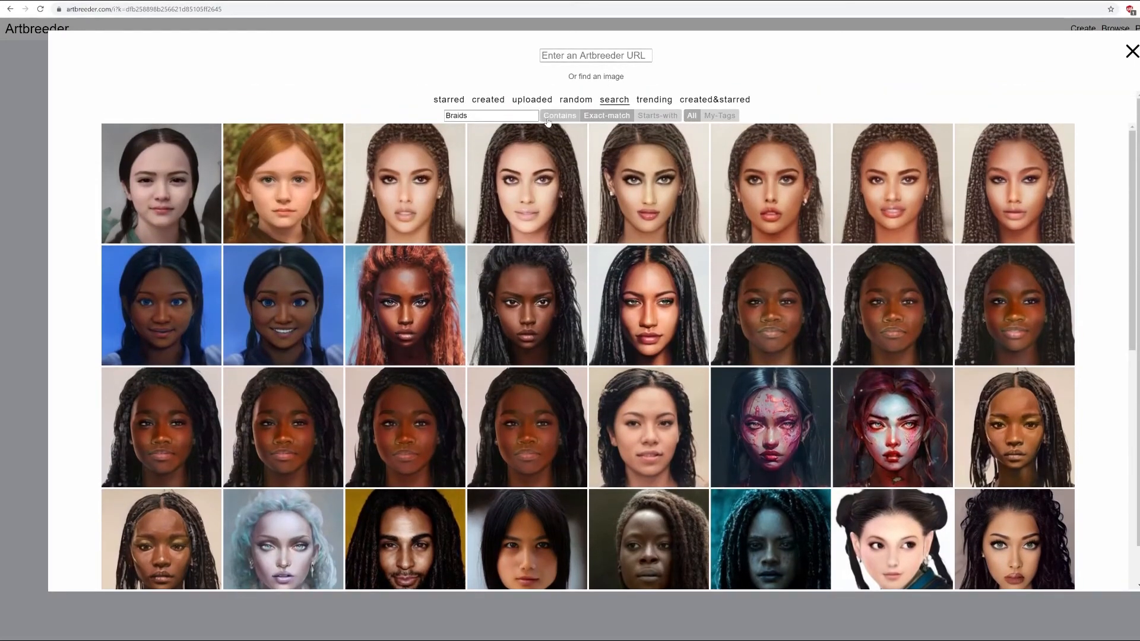
- Switch the Braids search to starts-with matching and look through the portraits for suitable braids
left_click(655, 115)
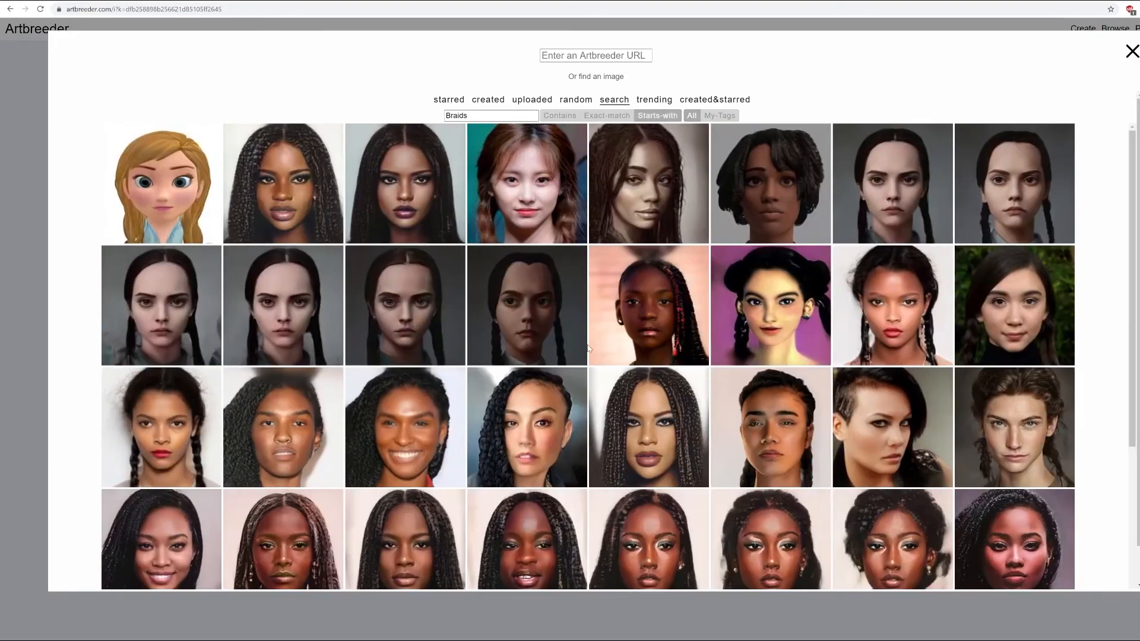
scroll(591, 401, "down", 2)
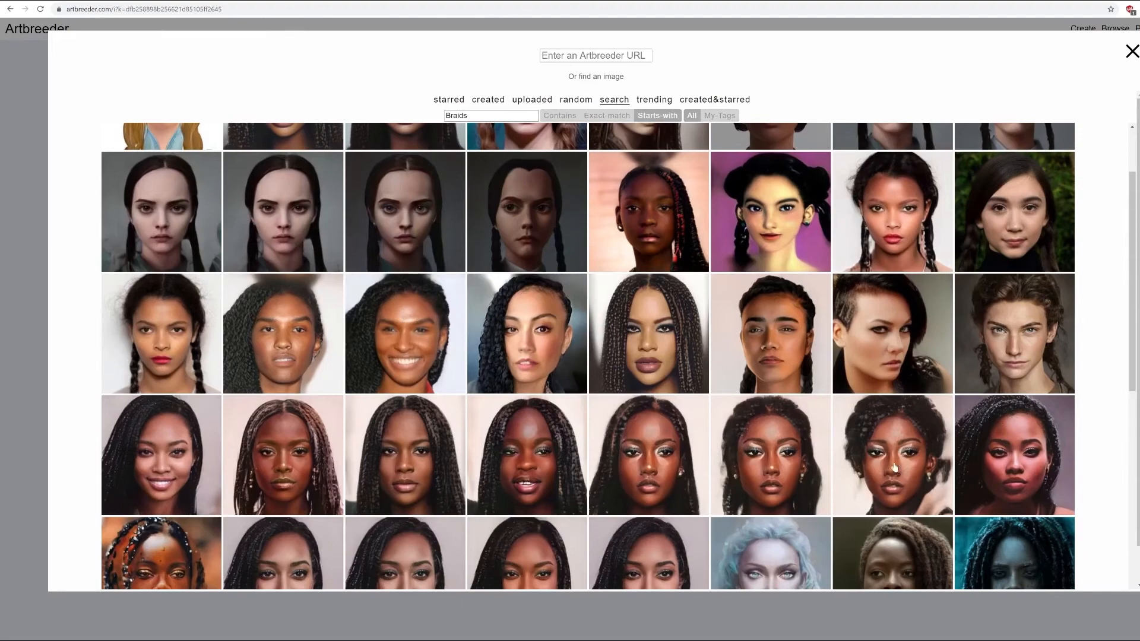
scroll(460, 425, "down", 4)
scroll(462, 424, "down", 2)
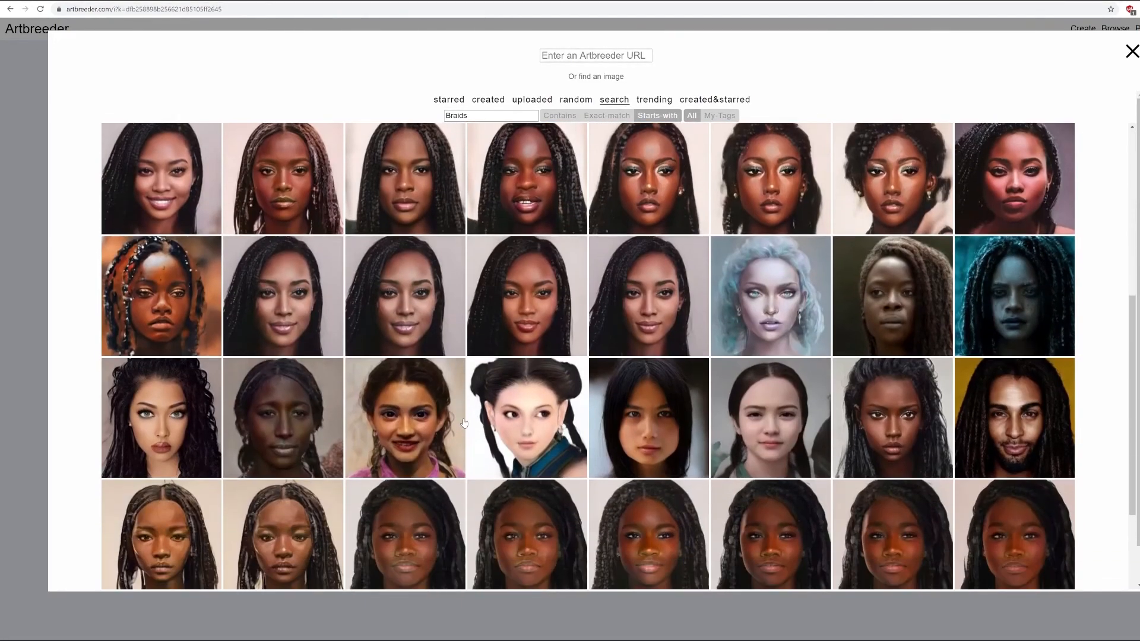
scroll(464, 423, "down", 5)
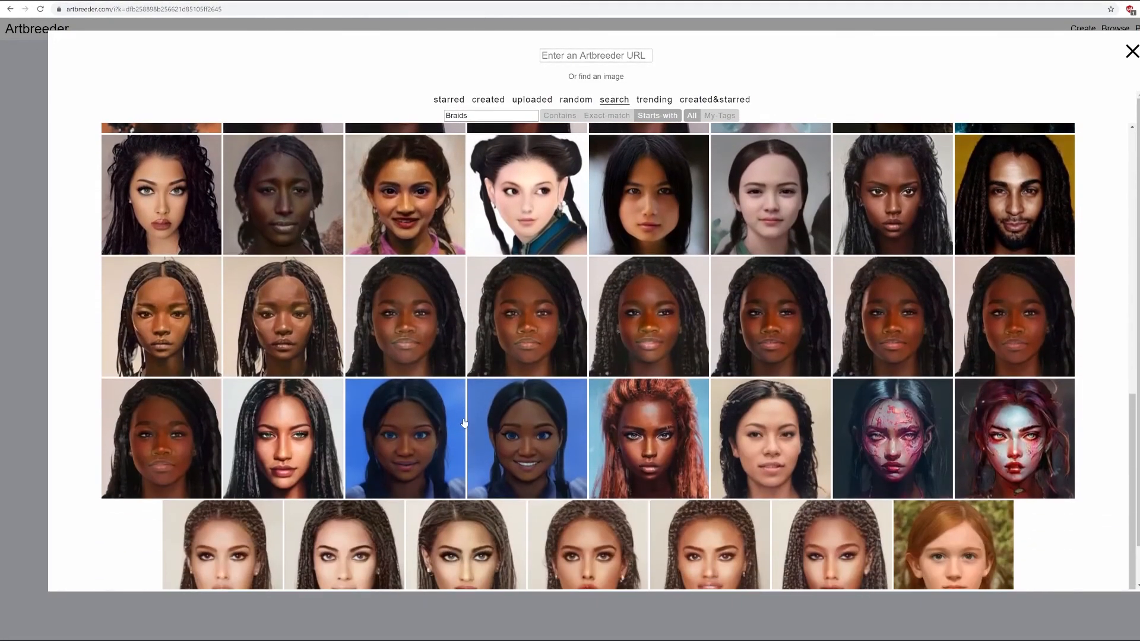
scroll(615, 483, "down", 1)
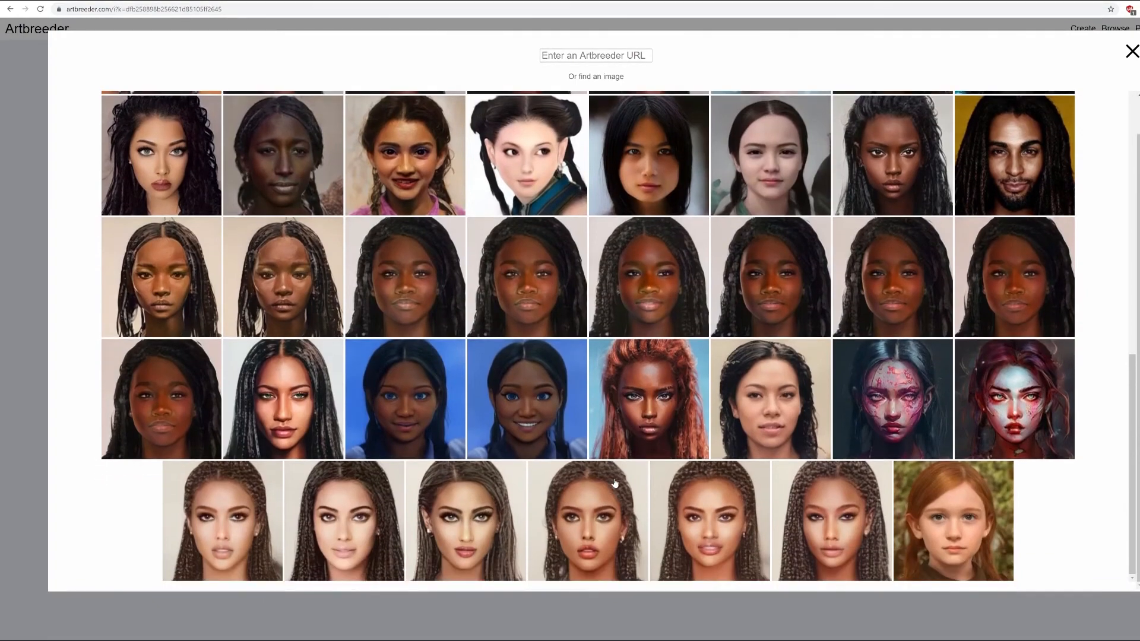
scroll(615, 483, "up", 7)
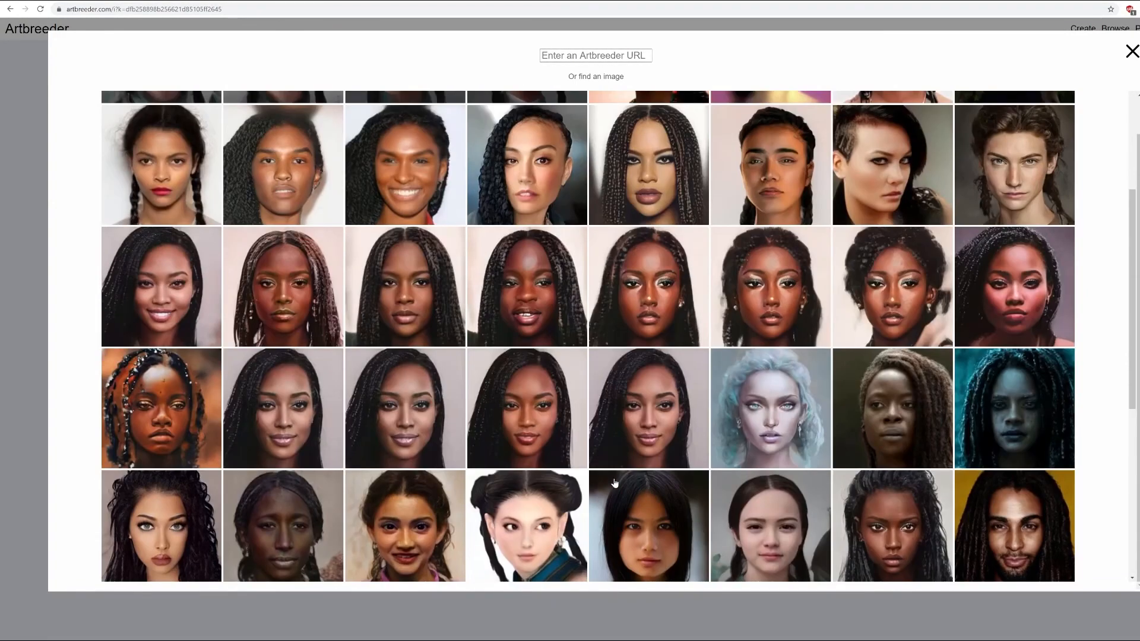
scroll(614, 483, "up", 4)
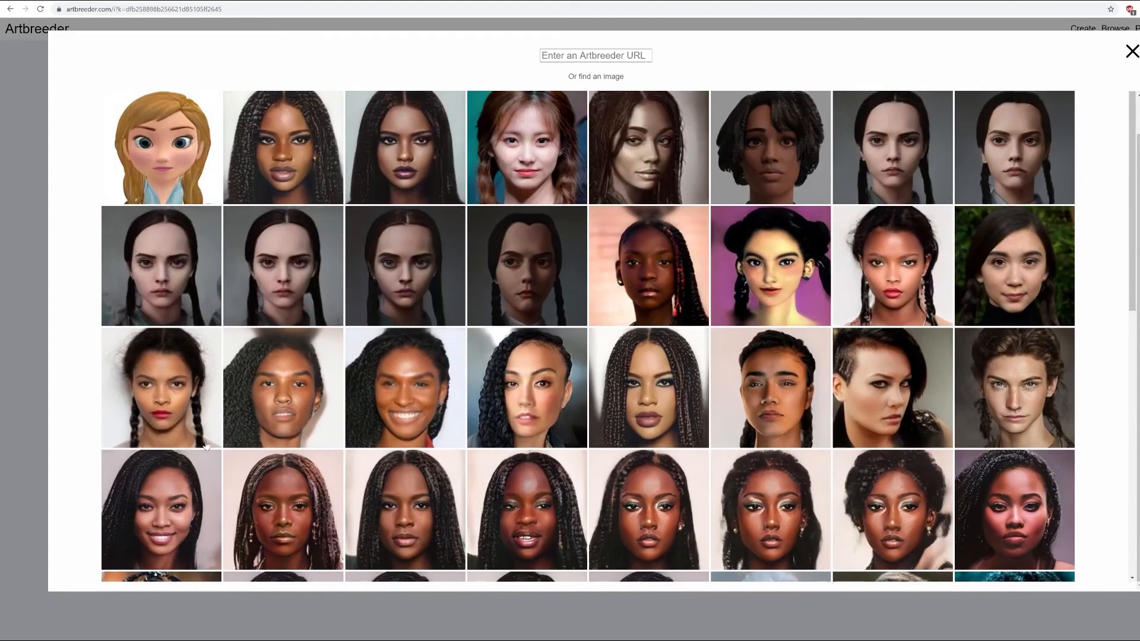
scroll(212, 445, "up", 1)
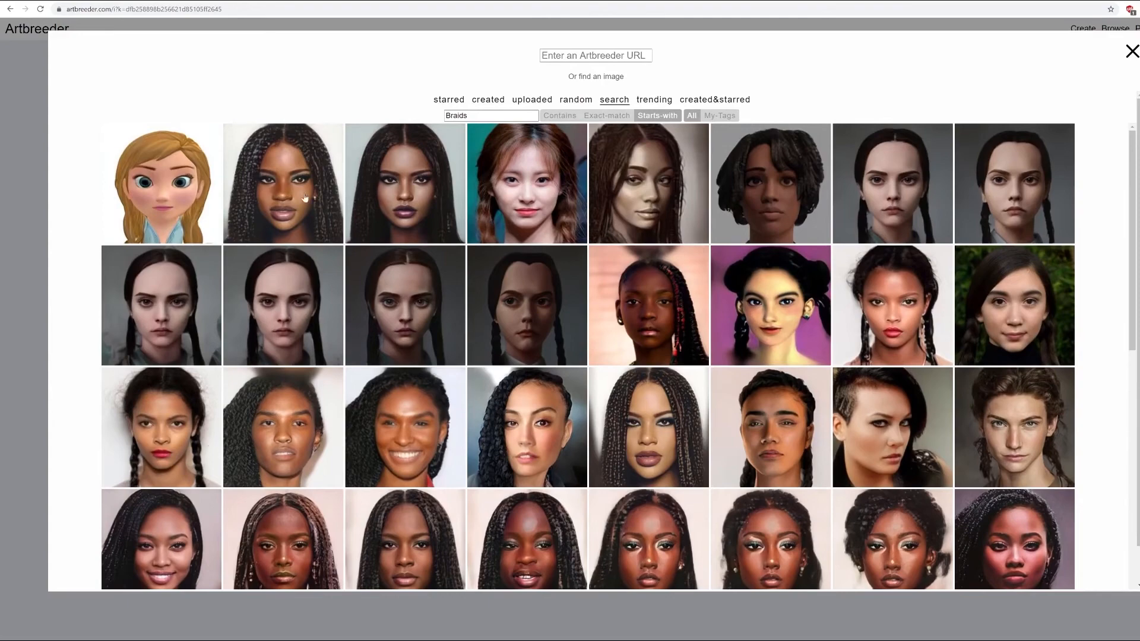
- Switch the Braids search back to exact matching and choose the dark-skinned woman with two low braids on a brown background as second parent
left_click(588, 116)
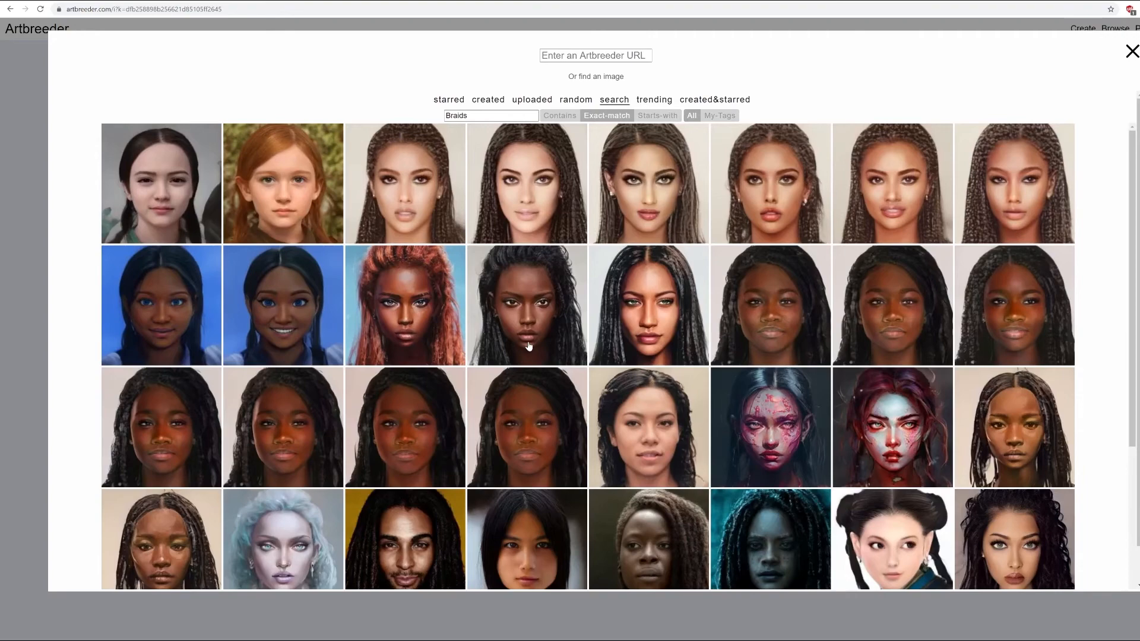
scroll(530, 346, "down", 2)
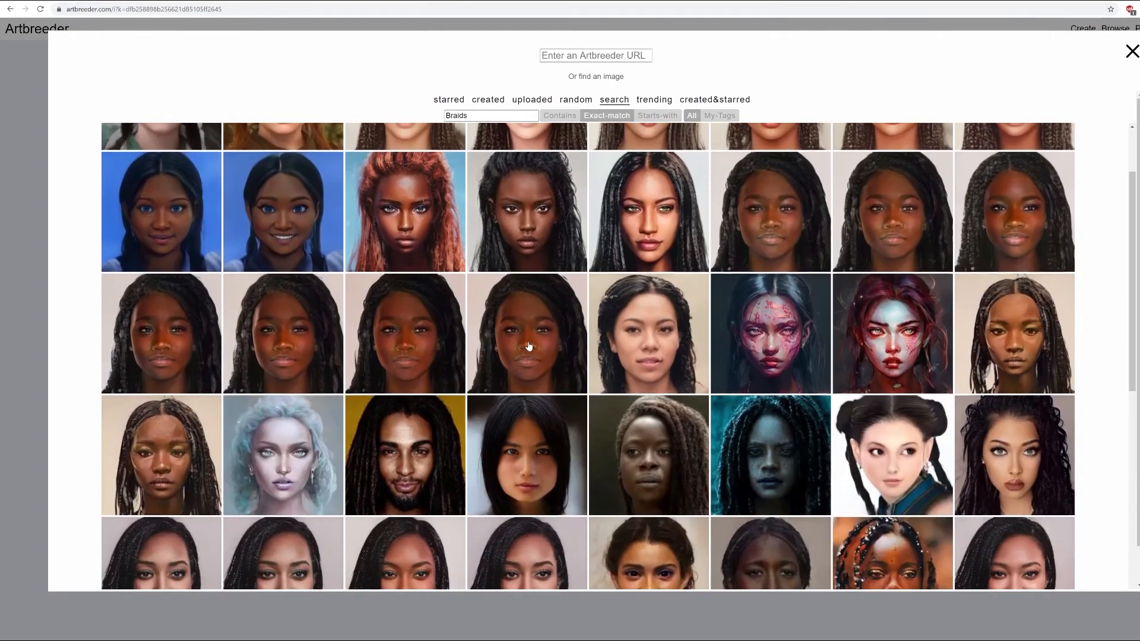
scroll(529, 346, "down", 1)
scroll(529, 346, "down", 5)
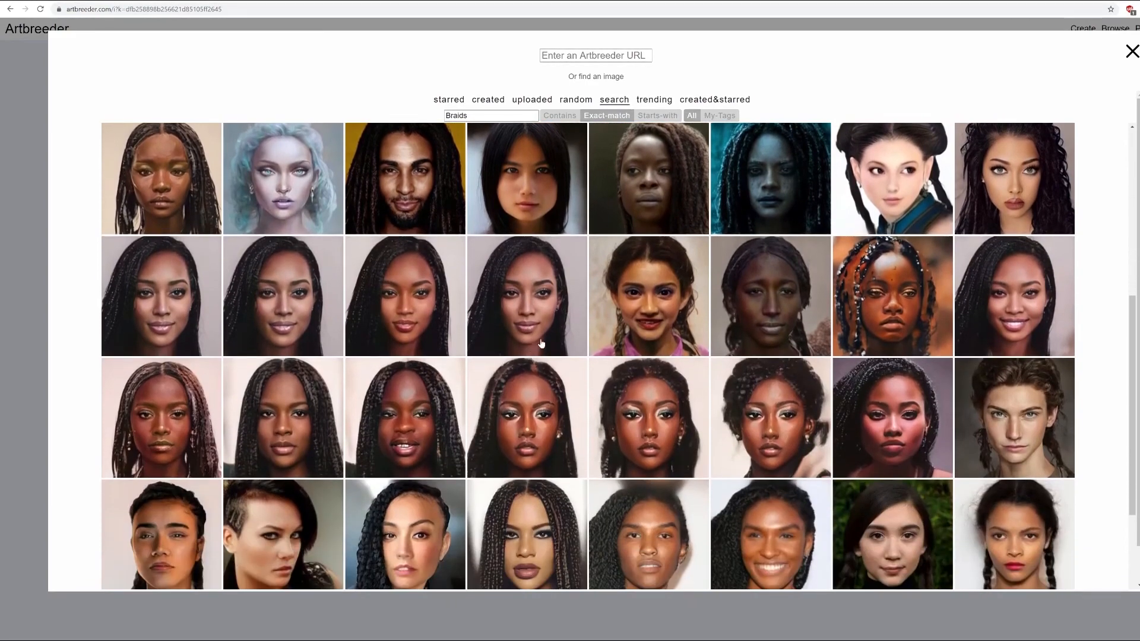
scroll(762, 342, "down", 3)
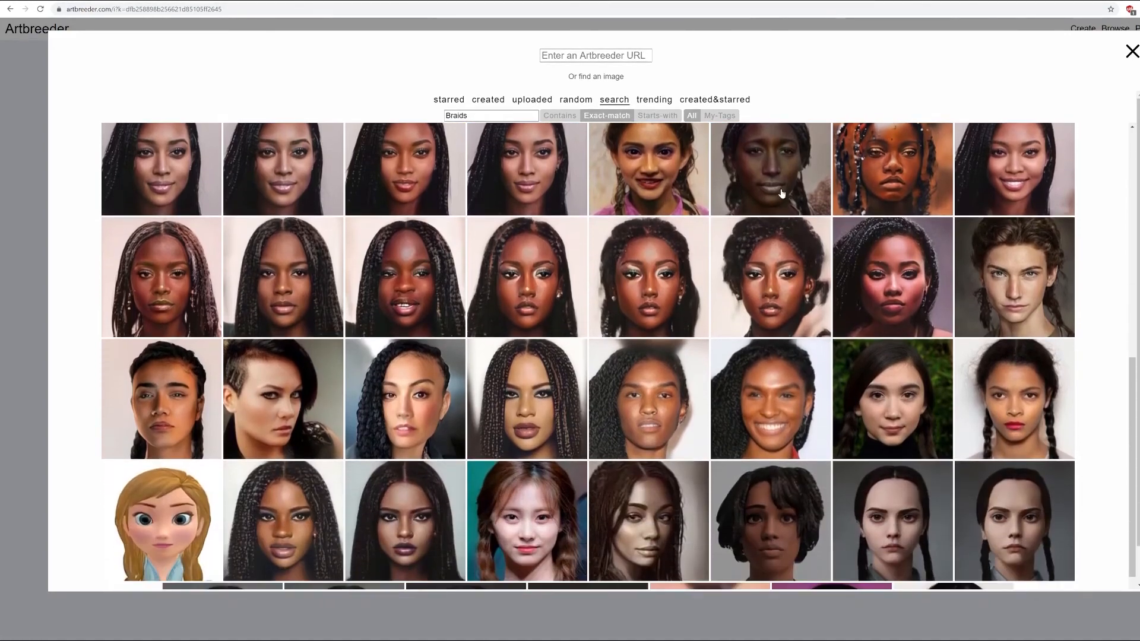
scroll(923, 487, "down", 2)
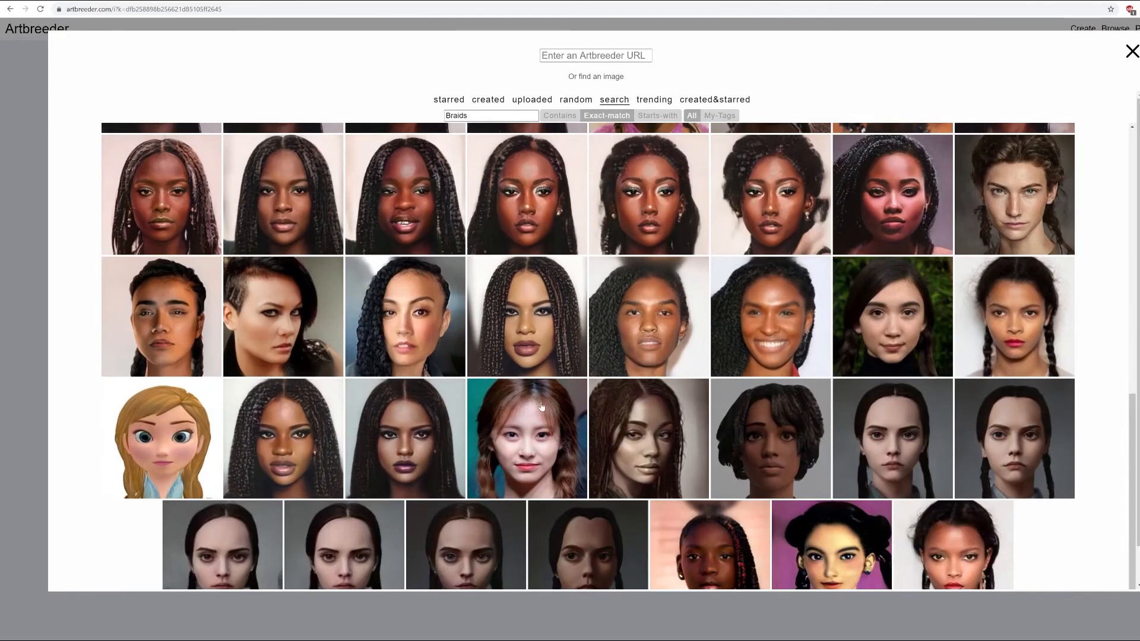
scroll(542, 435, "down", 1)
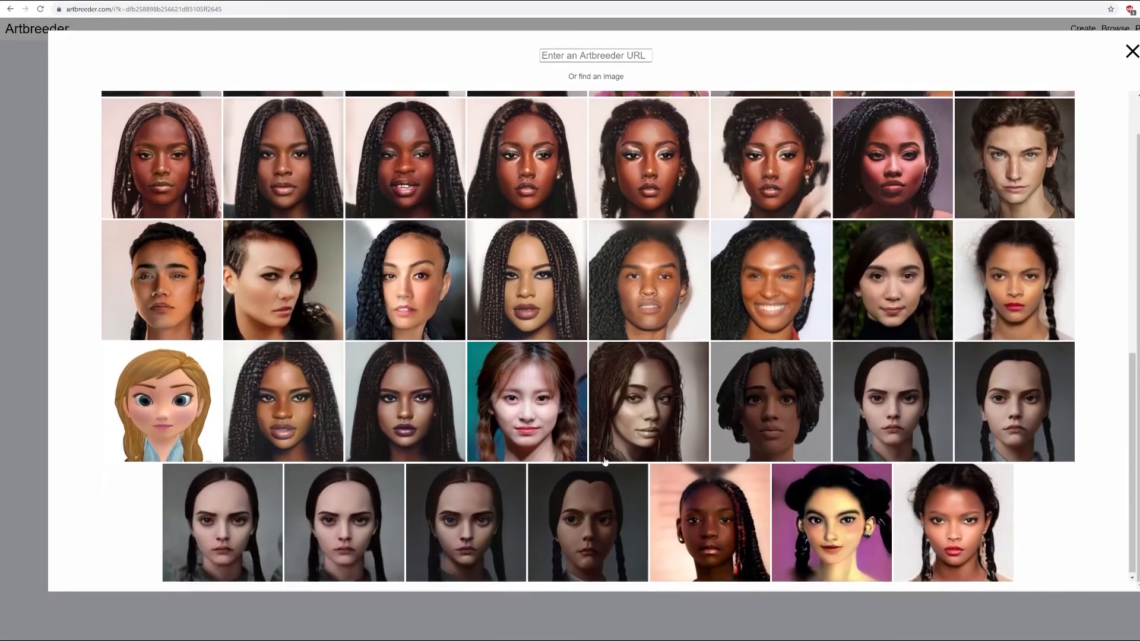
scroll(605, 460, "up", 2)
scroll(788, 378, "up", 2)
scroll(787, 378, "up", 1)
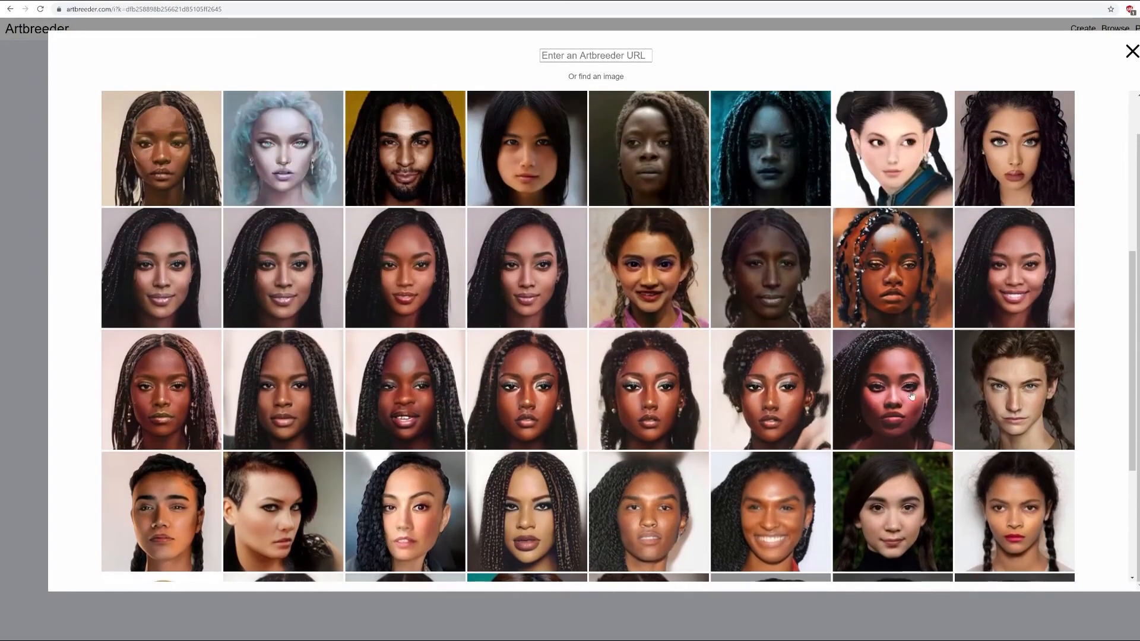
scroll(699, 420, "up", 1)
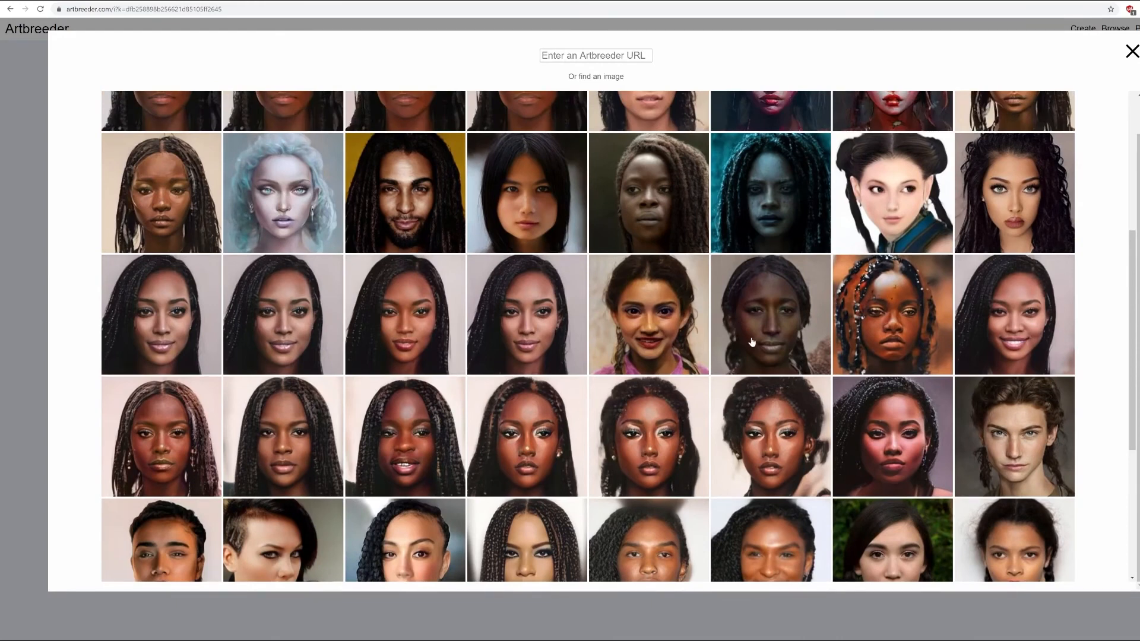
left_click(758, 325)
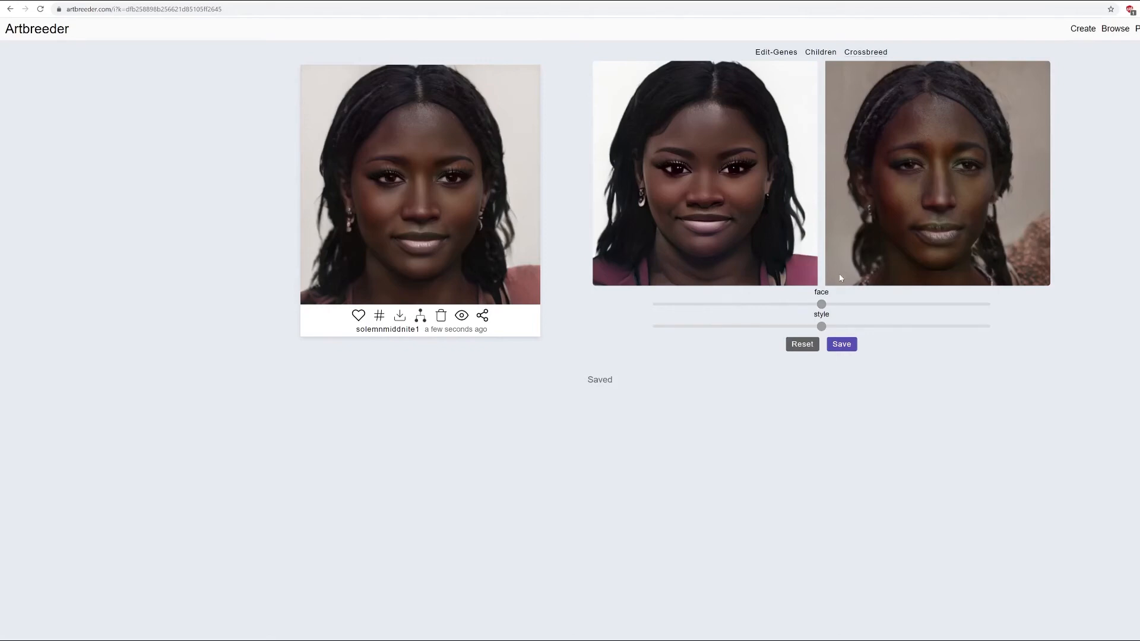
- Blend the parents with face fully toward the smiling portrait and style mostly toward the braided one, and save the result
left_click_drag(825, 307, 701, 306)
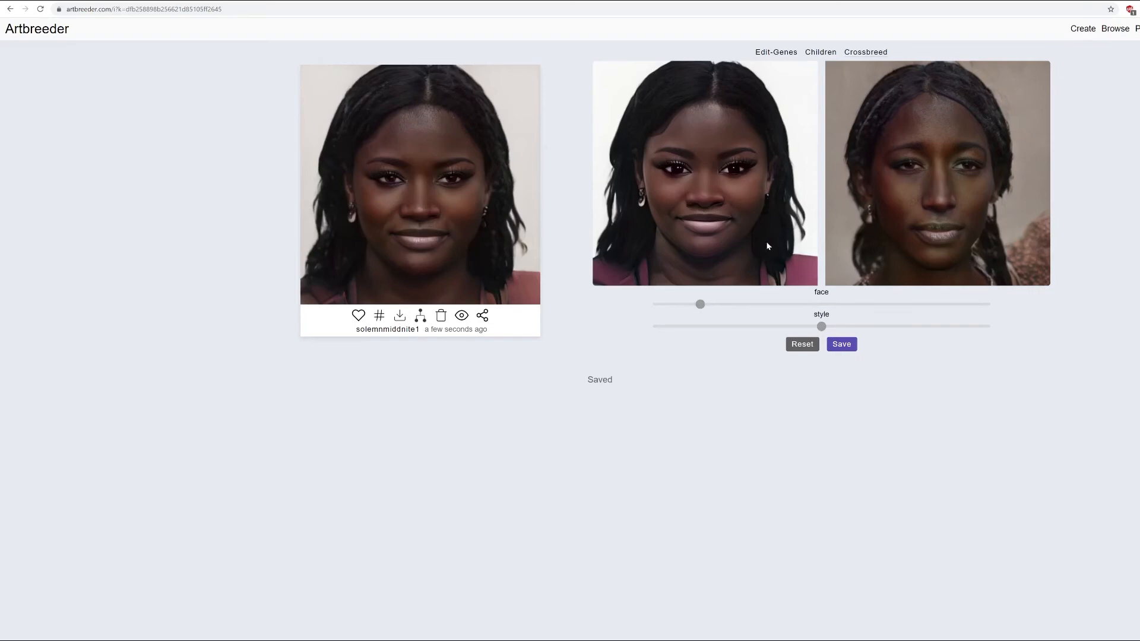
left_click_drag(822, 326, 924, 327)
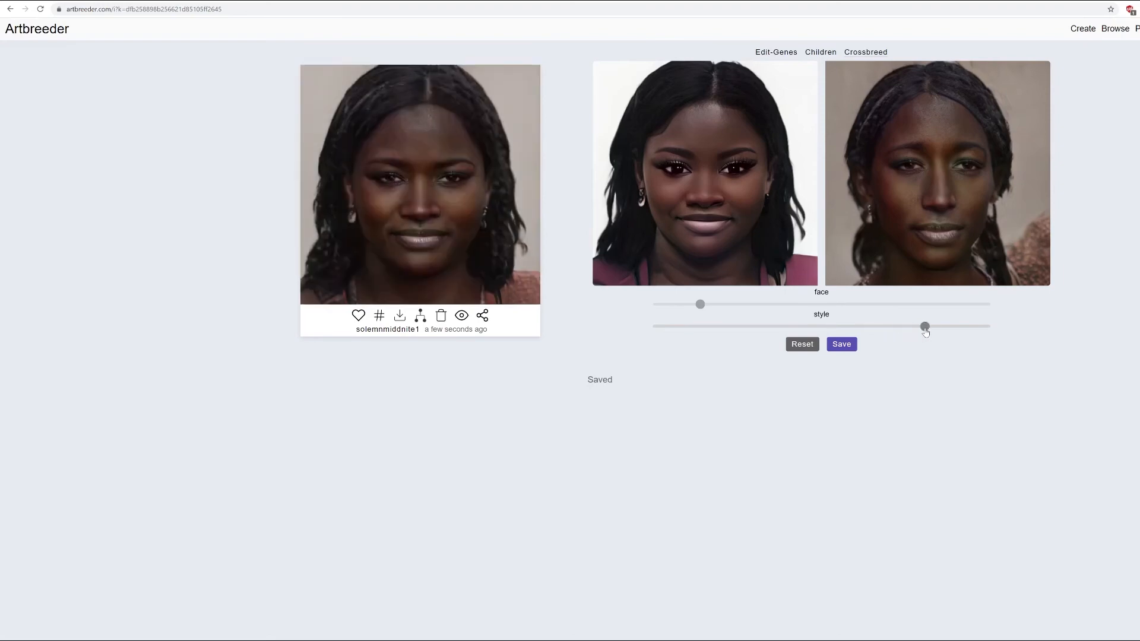
left_click_drag(926, 326, 988, 327)
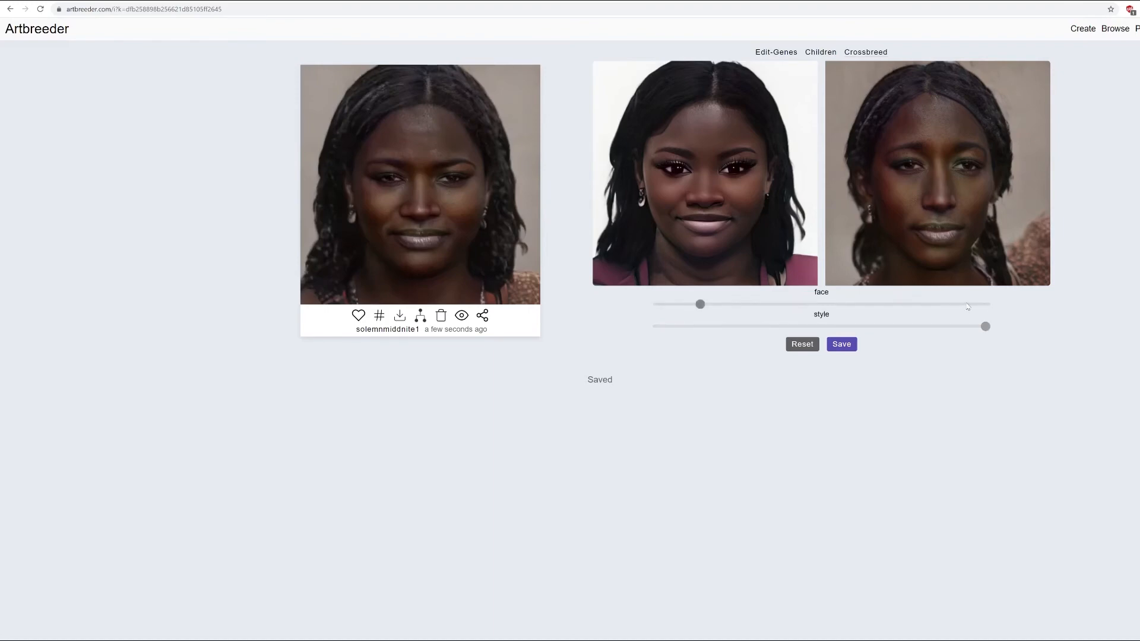
left_click_drag(701, 304, 641, 310)
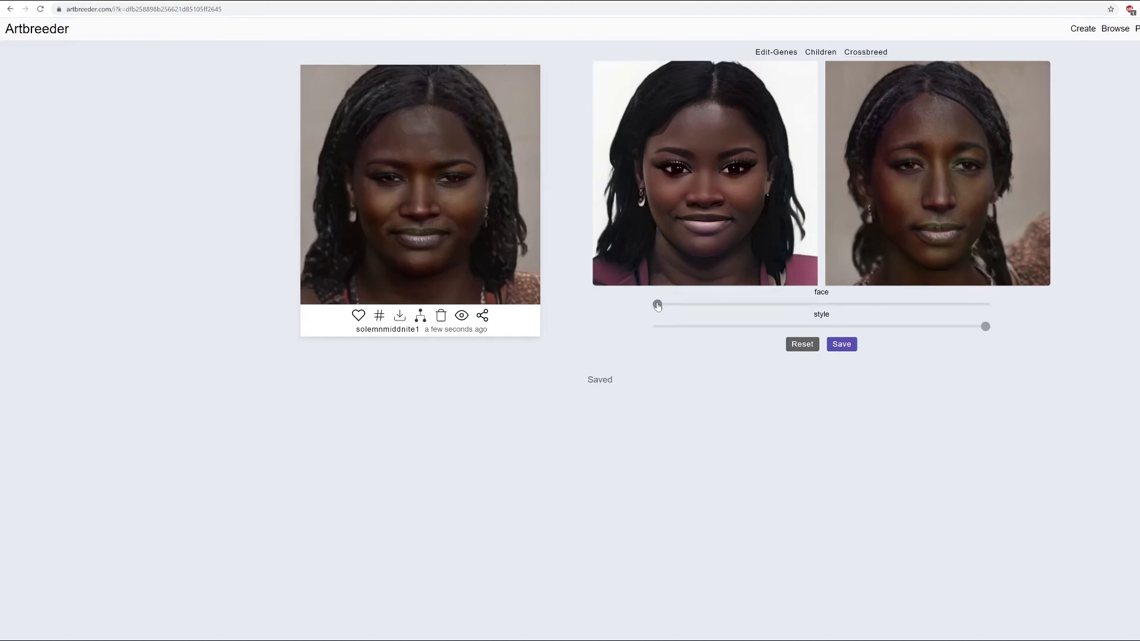
left_click_drag(658, 305, 692, 305)
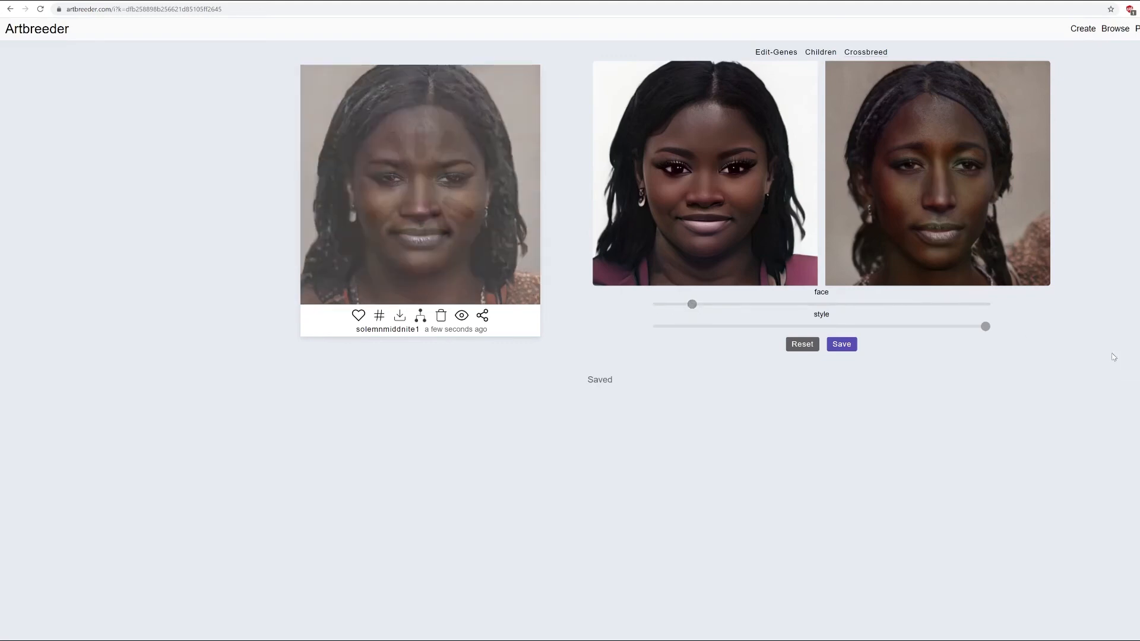
left_click_drag(985, 327, 943, 327)
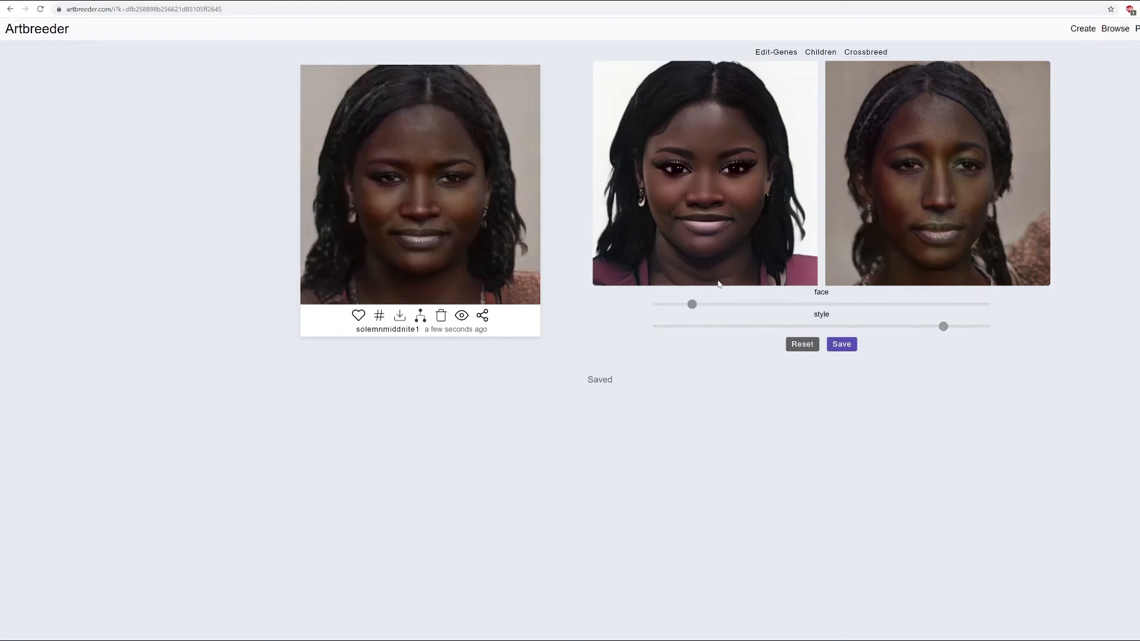
left_click_drag(693, 305, 642, 305)
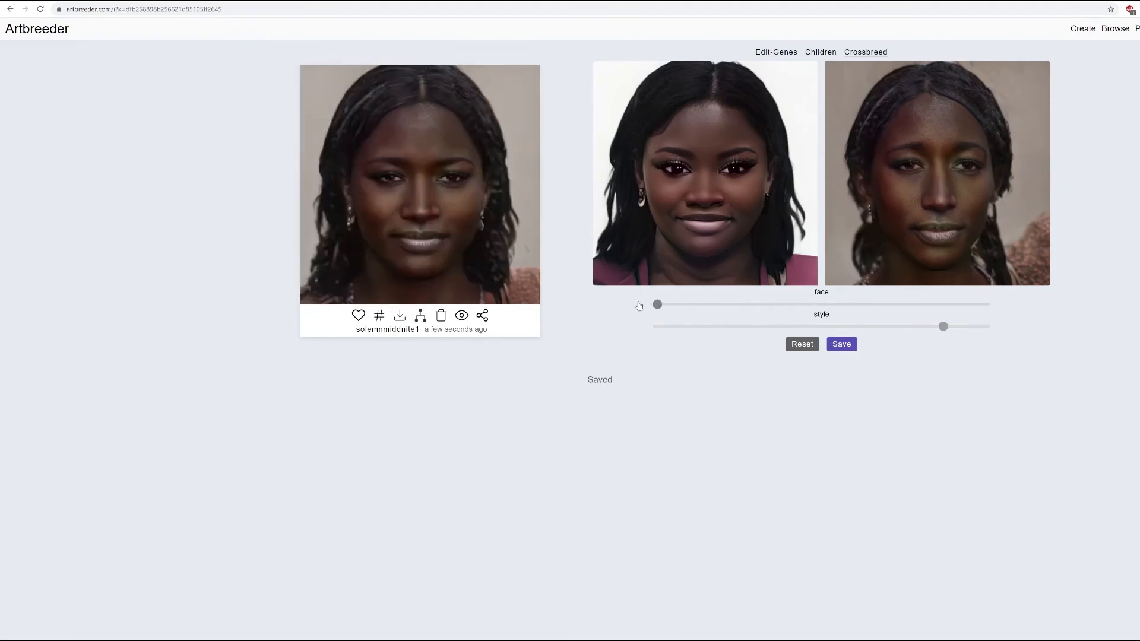
left_click_drag(944, 333, 894, 333)
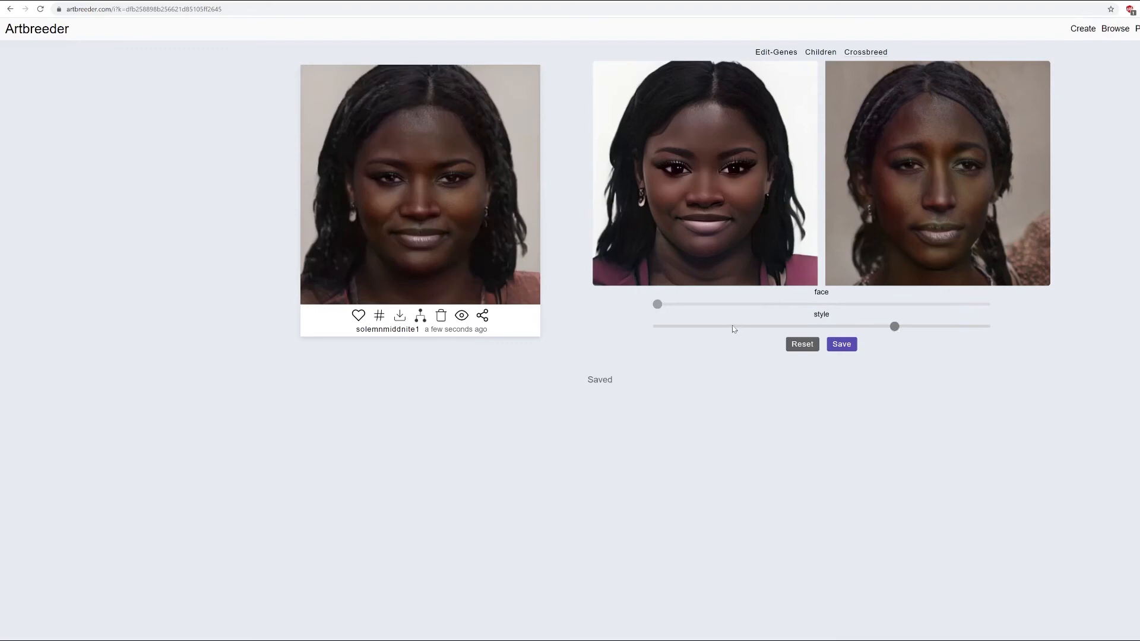
left_click_drag(895, 327, 942, 329)
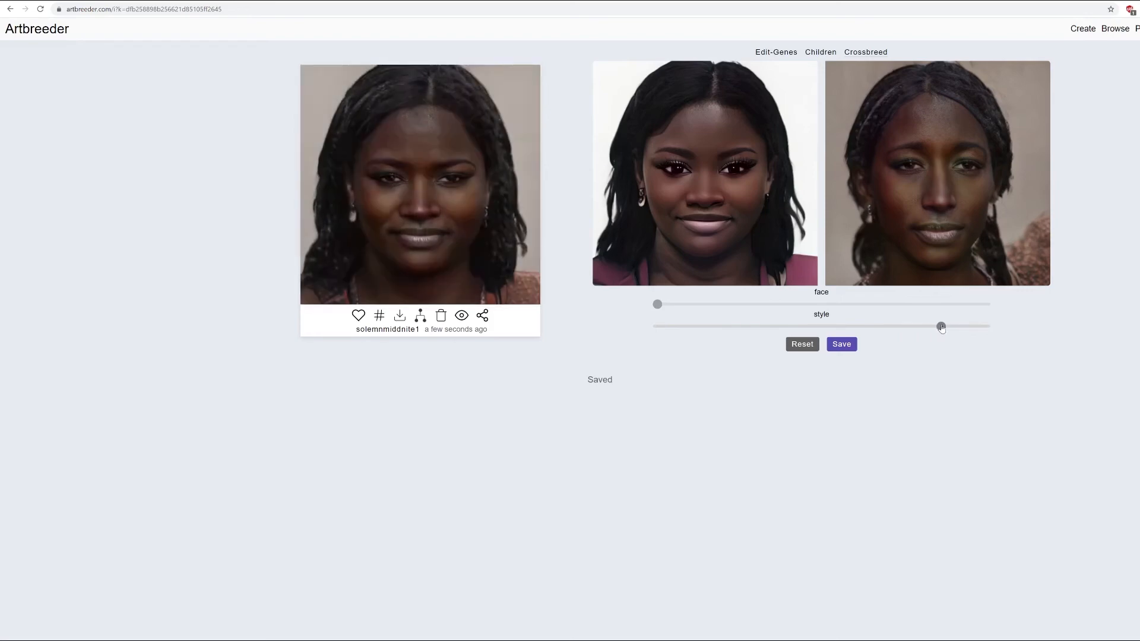
left_click(839, 345)
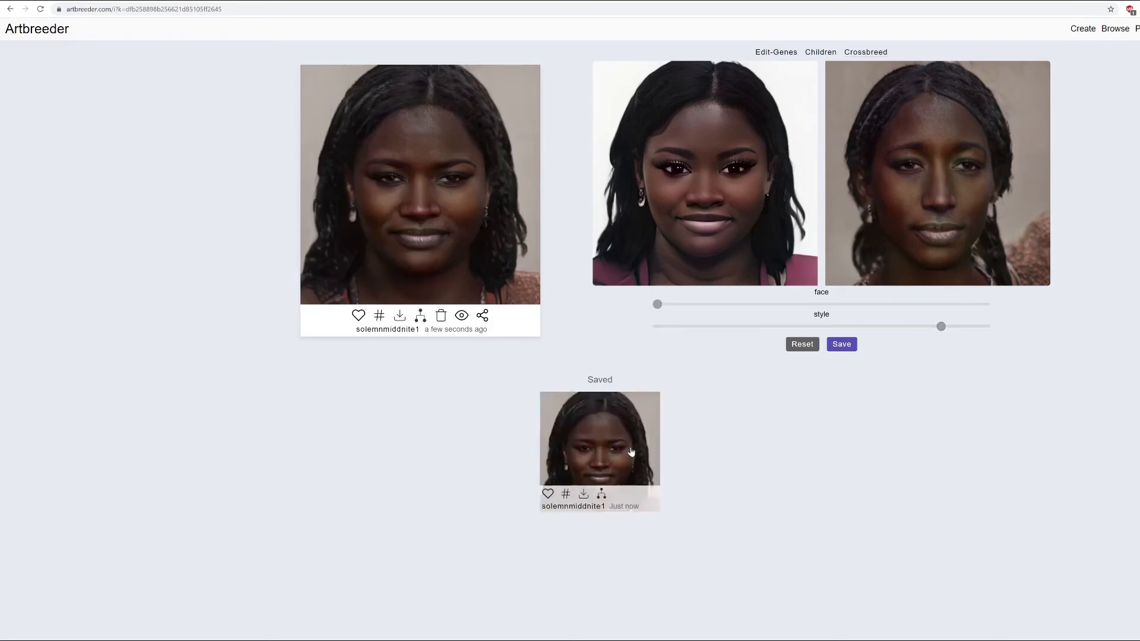
- Open the newly saved crossbreed for gene editing and set its Age gene to -0.22
left_click(631, 453)
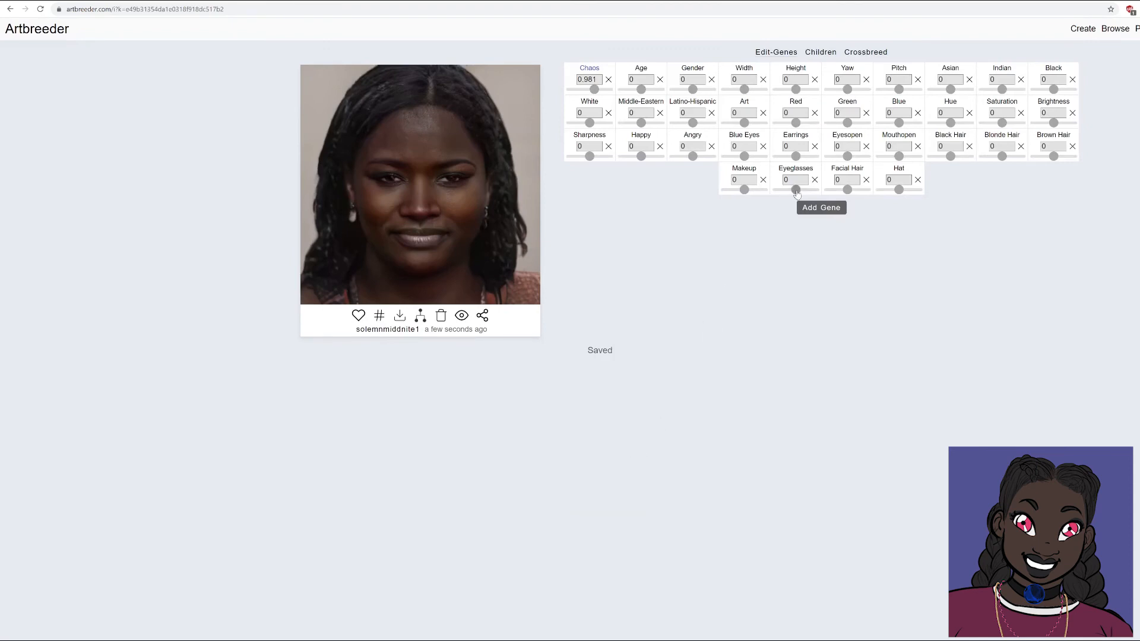
left_click_drag(640, 89, 614, 71)
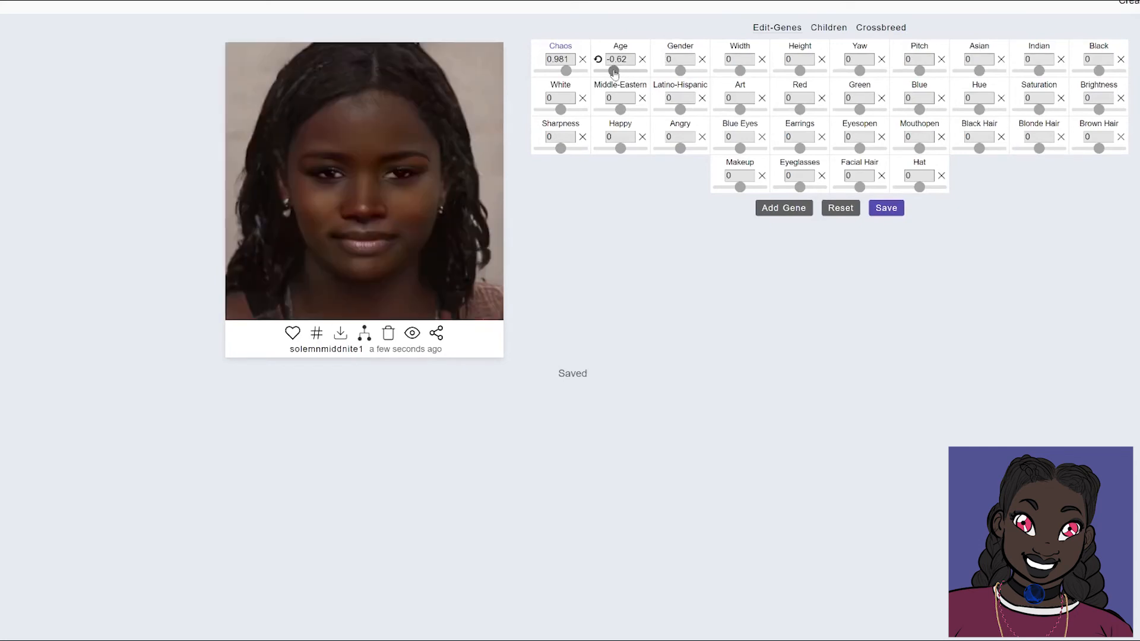
left_click_drag(614, 71, 618, 71)
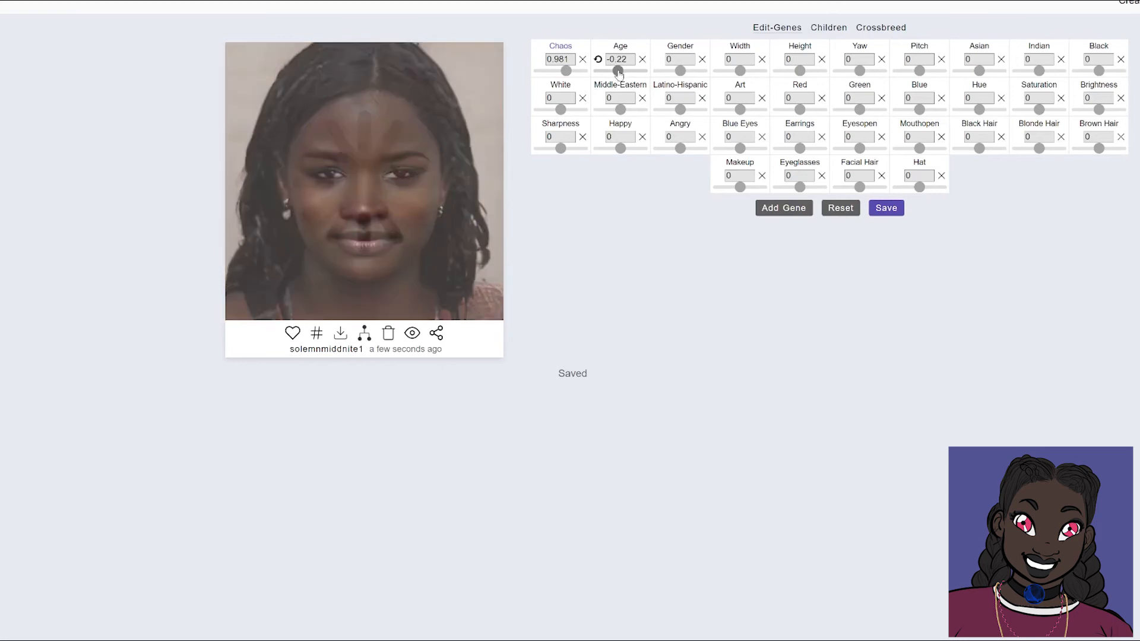
- Set the Art gene to about 1.476, and try a slightly lower Chaos gene before restoring its original value
left_click_drag(739, 110, 764, 112)
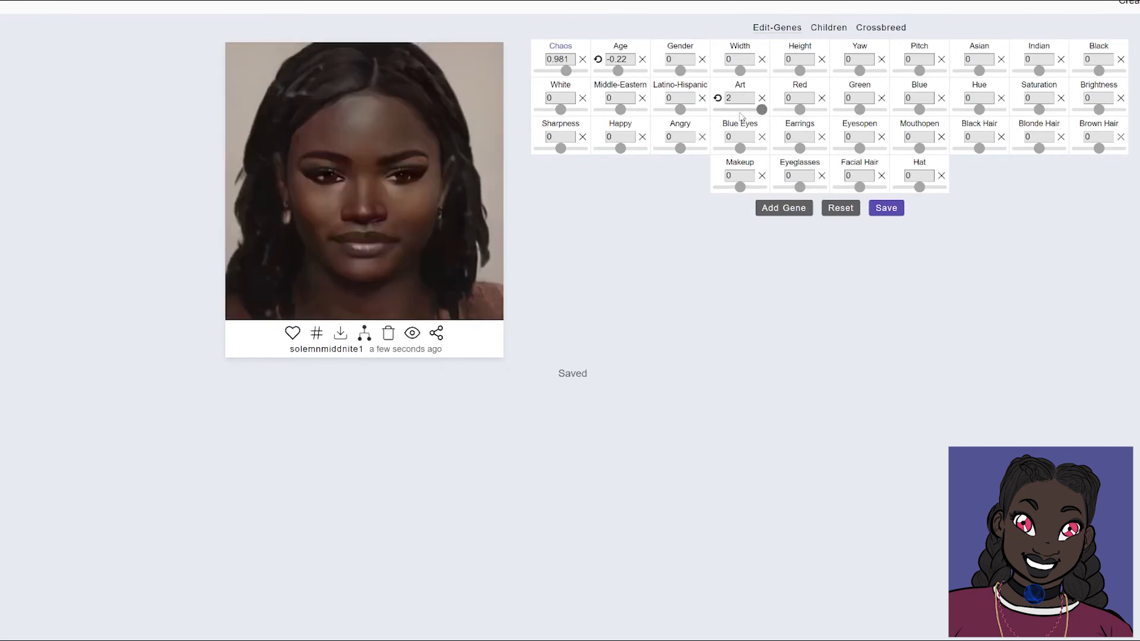
left_click_drag(760, 110, 756, 109)
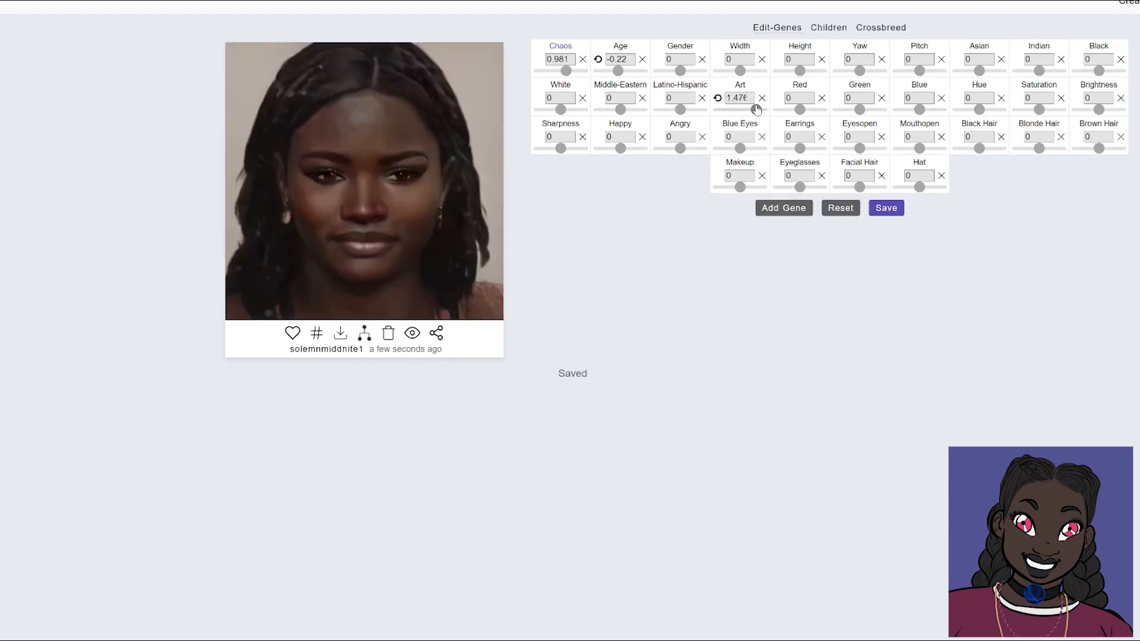
mouse_move(566, 71)
left_mouse_down()
mouse_move(580, 76)
mouse_move(549, 76)
mouse_move(565, 76)
left_mouse_up()
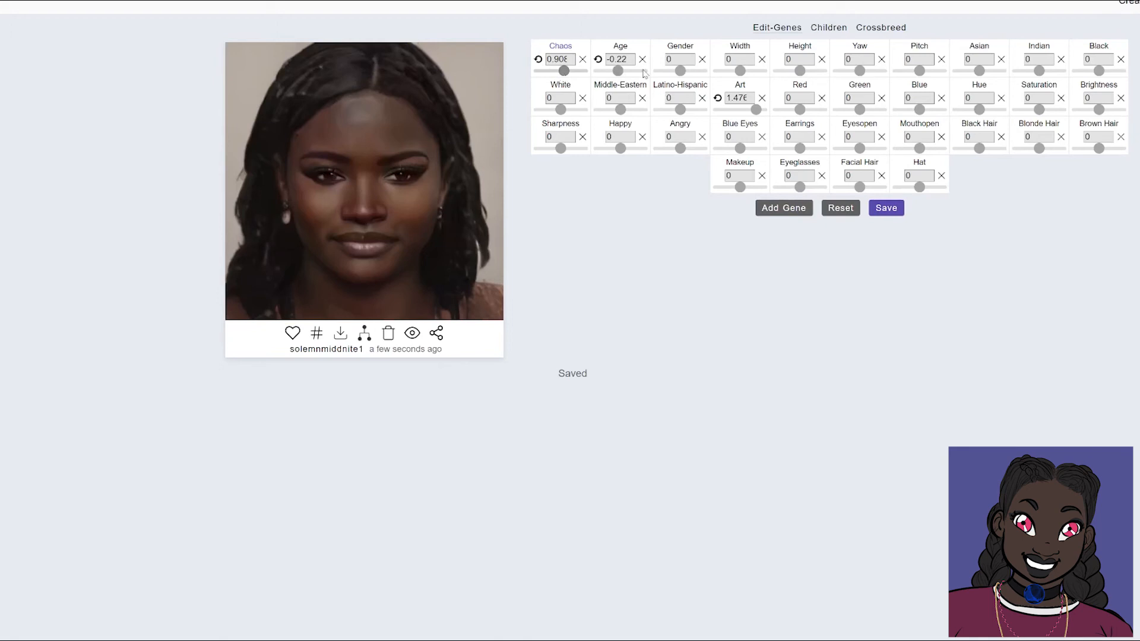
left_click(538, 59)
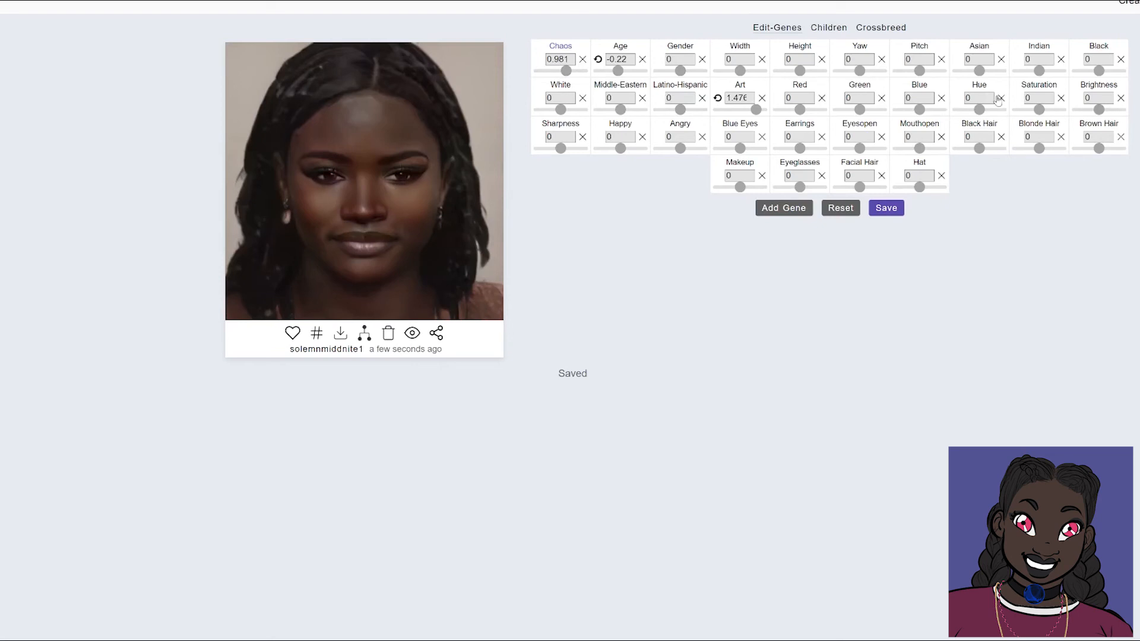
- Raise the portrait's Saturation gene to about 0.176 and its Sharpness gene to about 0.509
left_click(1040, 113)
left_click(1040, 113)
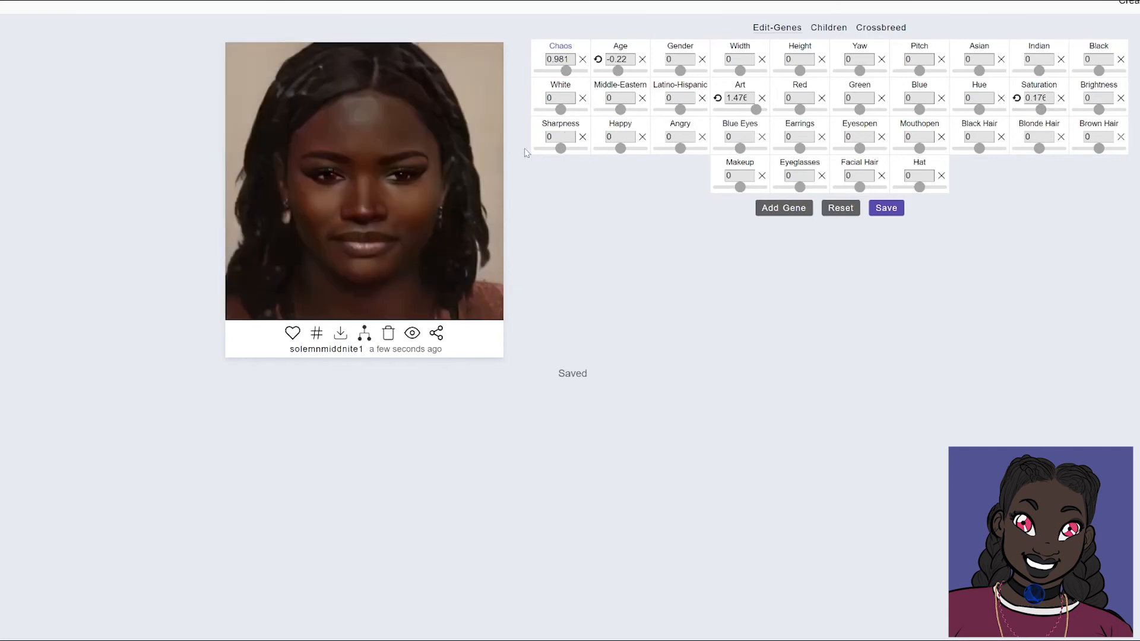
left_click(561, 149)
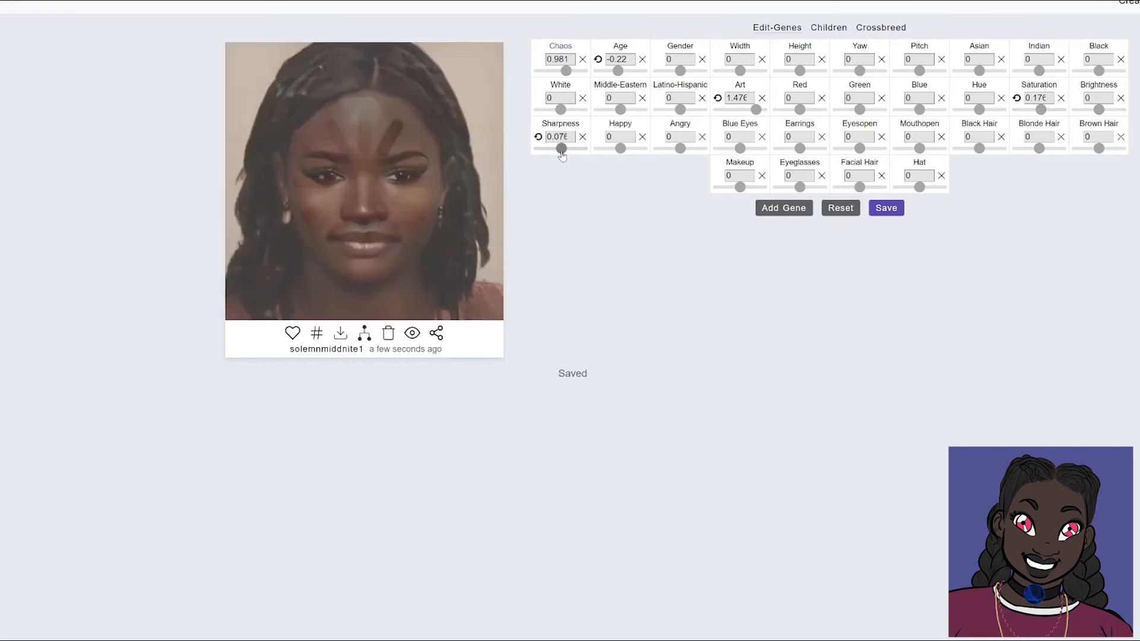
left_click(566, 148)
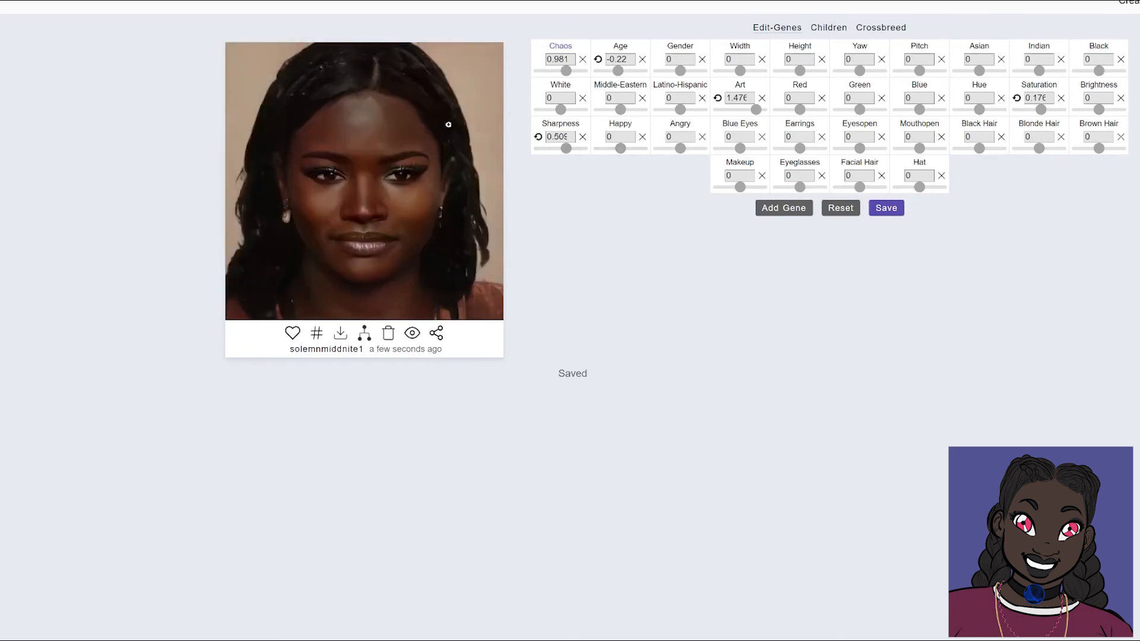
- Strengthen the portrait's smile by raising the Happy gene to about 0.476
left_click_drag(621, 148, 622, 150)
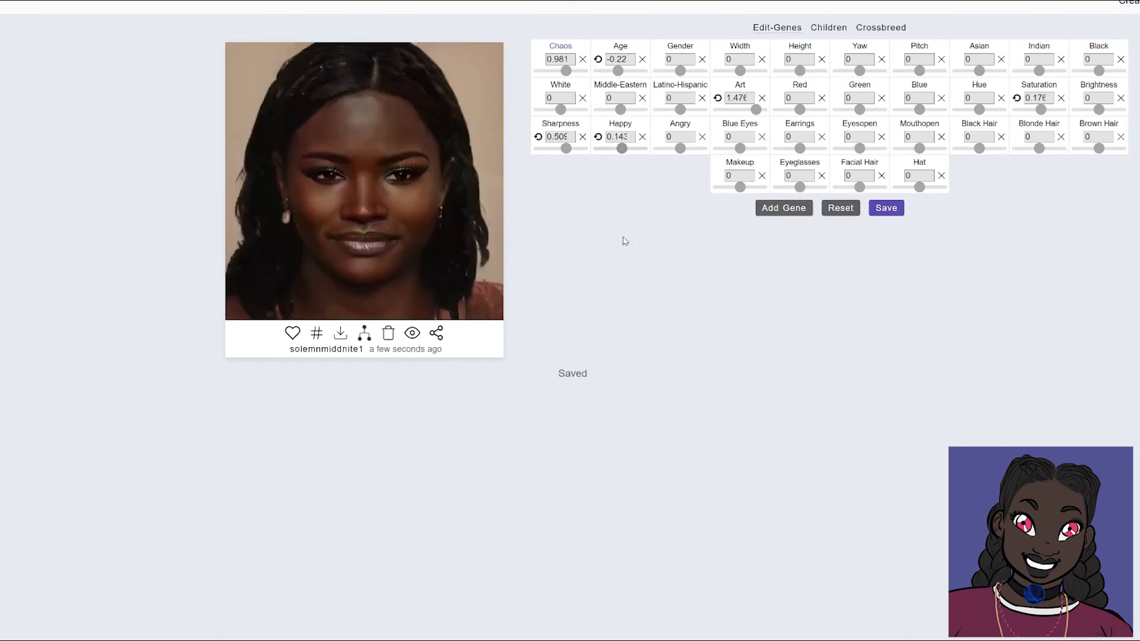
left_click_drag(623, 151, 626, 153)
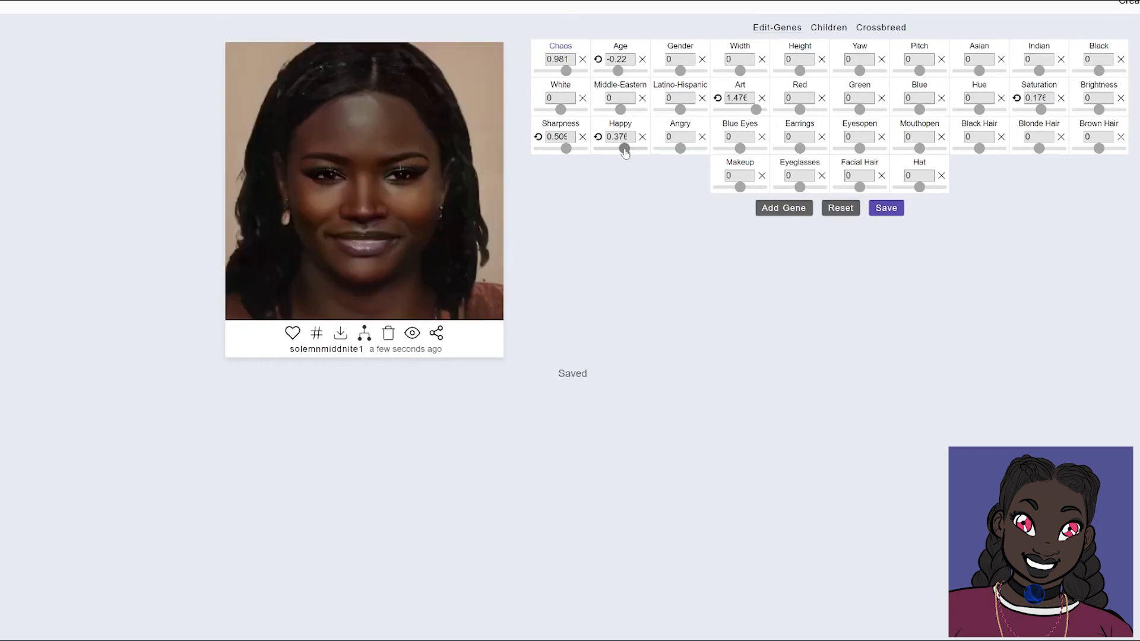
left_click_drag(625, 152, 627, 153)
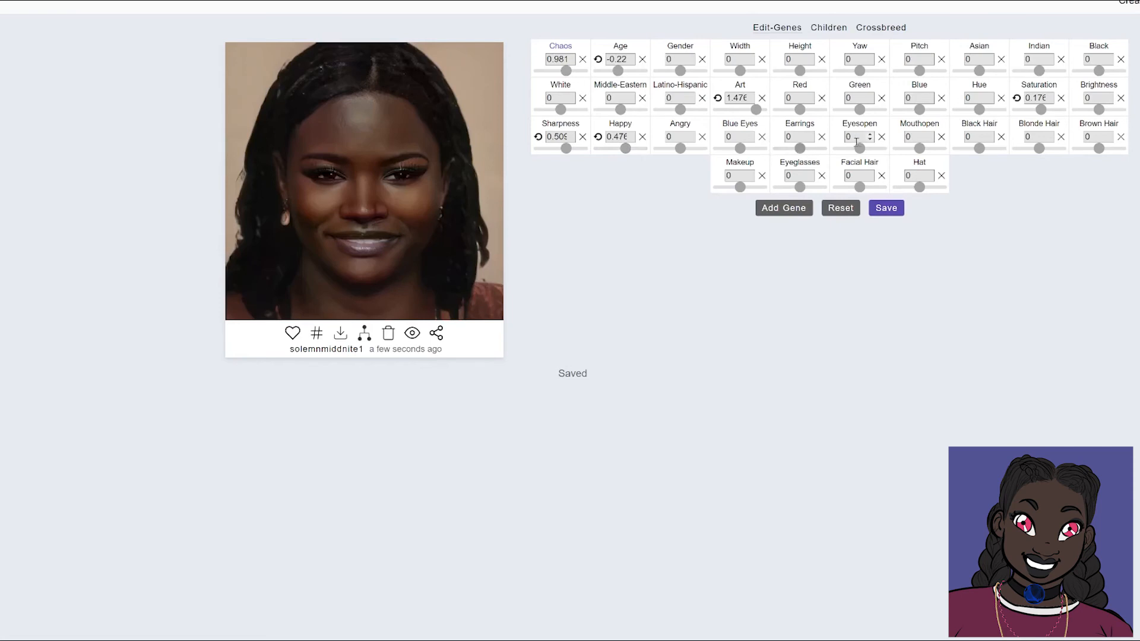
- Test wide-open eyes at the maximum, and settle the Eyesopen gene at about 0.209
left_click_drag(859, 152, 891, 154)
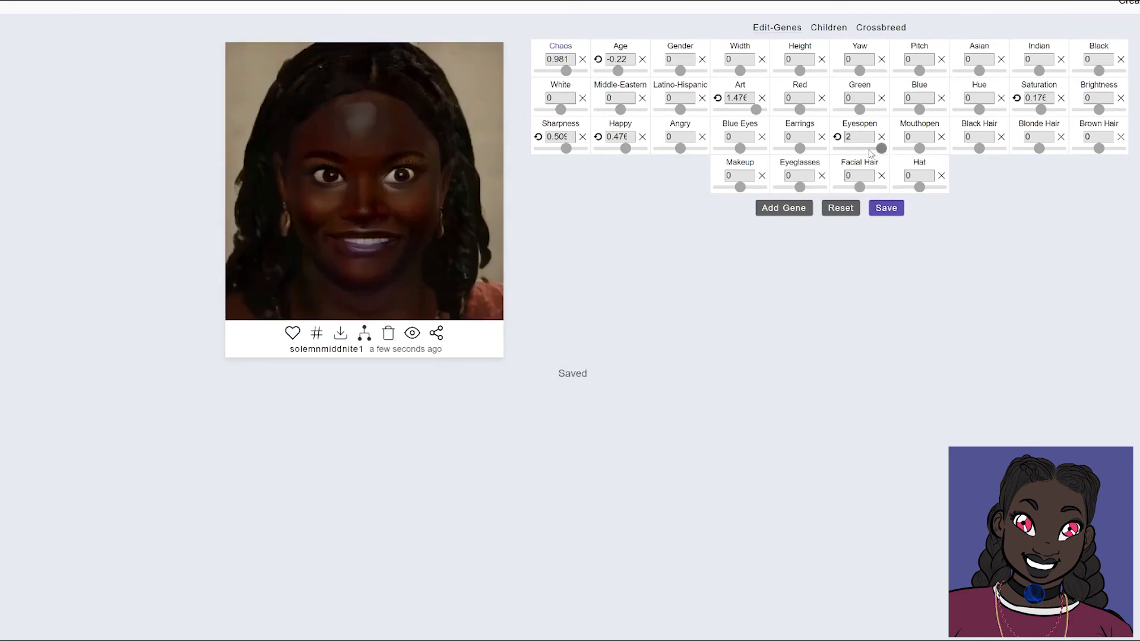
left_click_drag(879, 151, 867, 150)
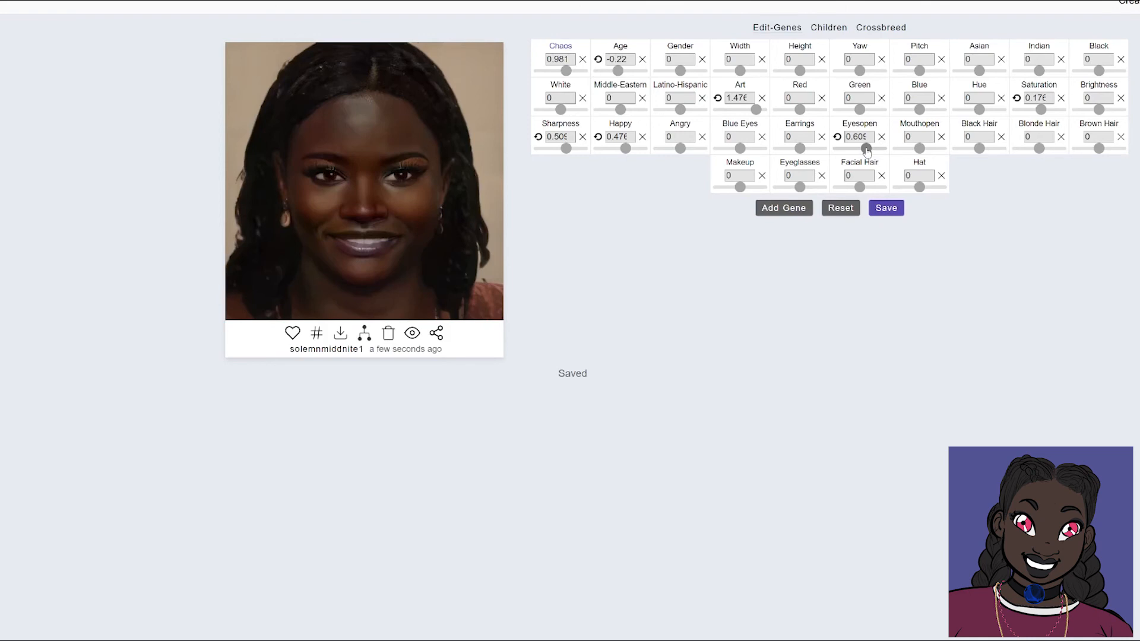
left_click_drag(867, 151, 862, 153)
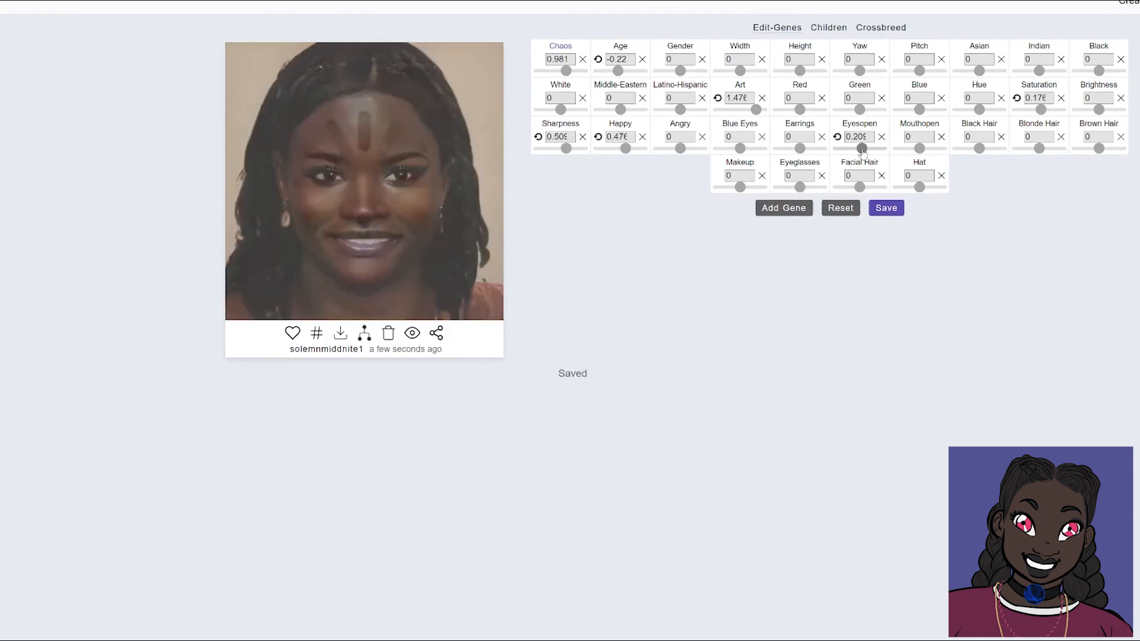
- Raise the portrait's Eyesopen gene to about 0.443 and close the mouth with a Mouthopen gene of about -0.29
left_click_drag(862, 153, 924, 149)
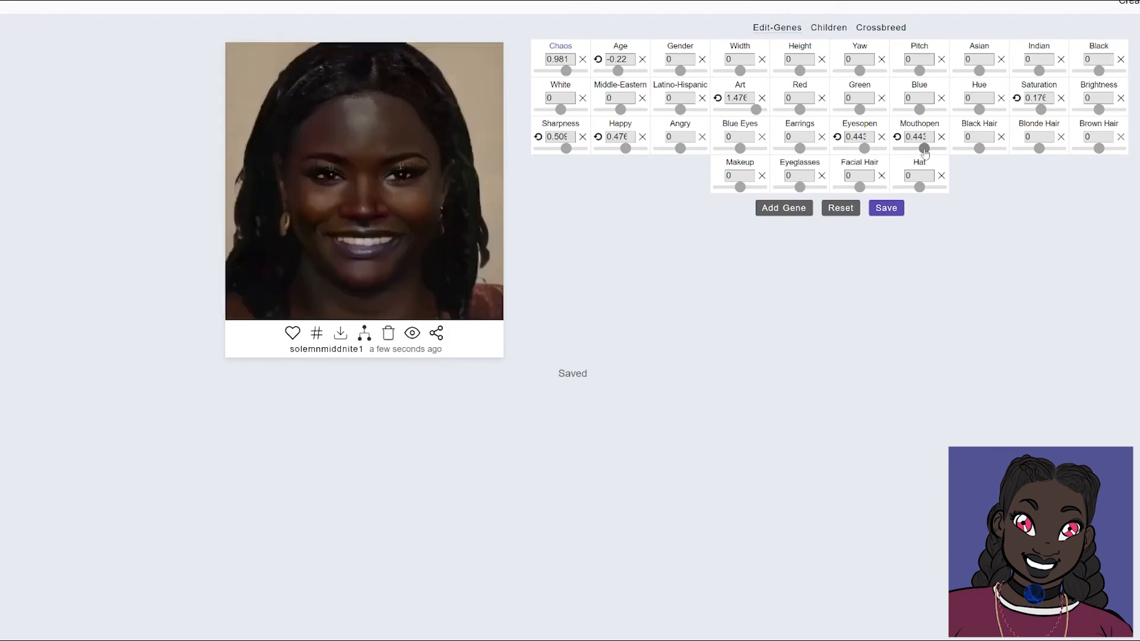
left_click_drag(924, 150, 926, 149)
left_click_drag(926, 149, 918, 149)
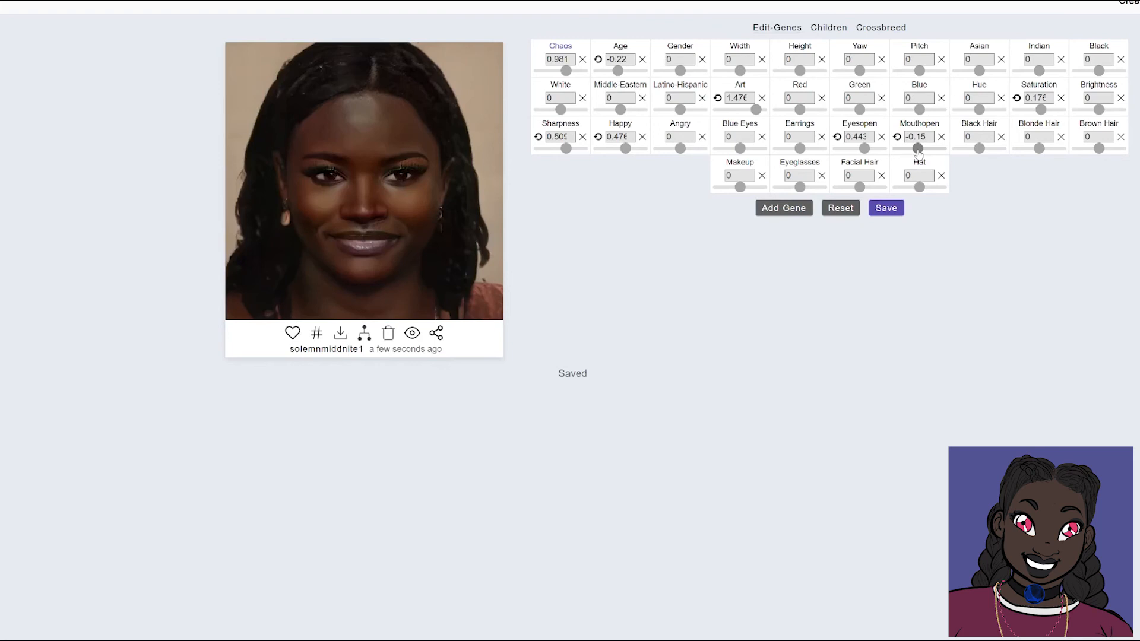
left_click_drag(918, 149, 916, 149)
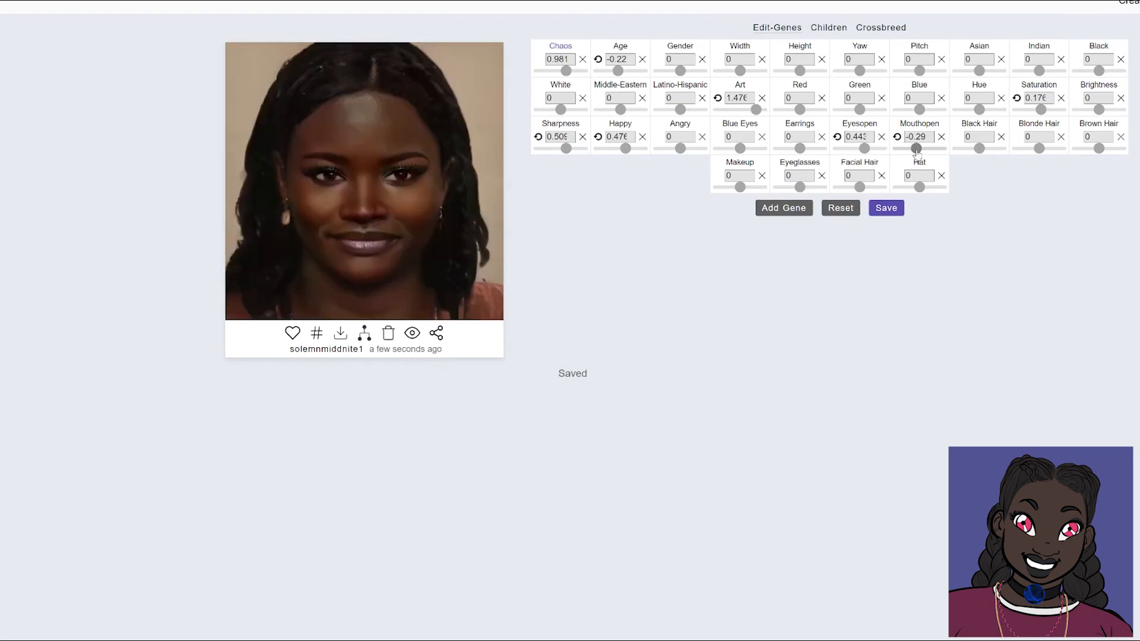
- Try the Makeup gene slightly negative at about -0.12 and strong at about 0.976, and reset it
left_click(739, 187)
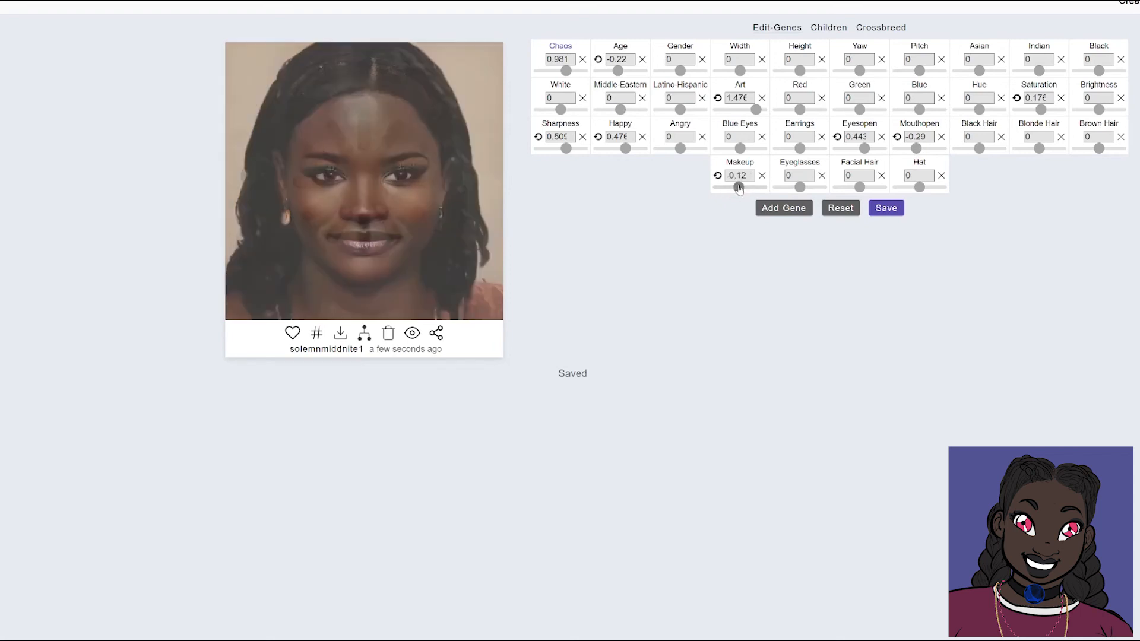
left_click(739, 187)
left_click_drag(739, 188, 751, 188)
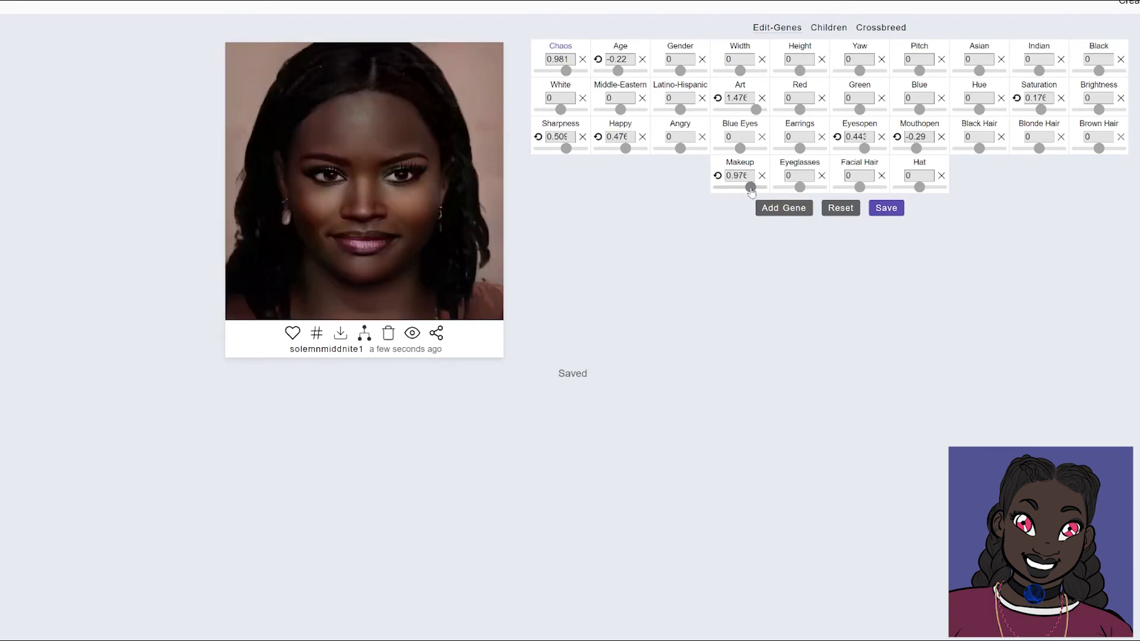
left_click(719, 177)
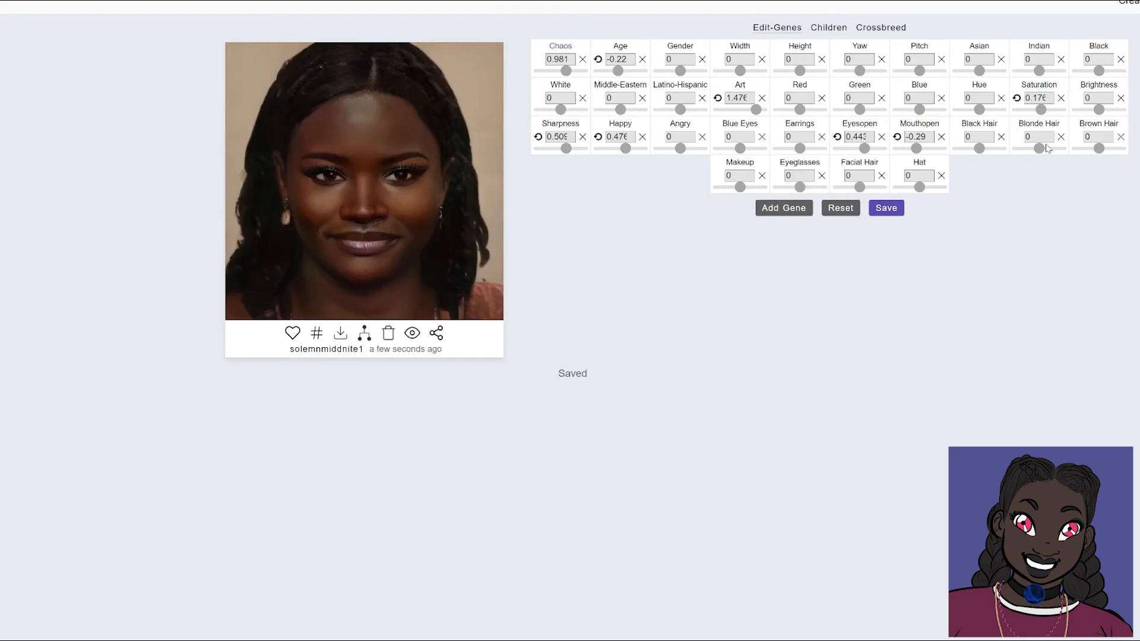
- Try the Brightness gene at about 0.443 and about -0.59, and reset it
left_click_drag(1100, 110, 1104, 112)
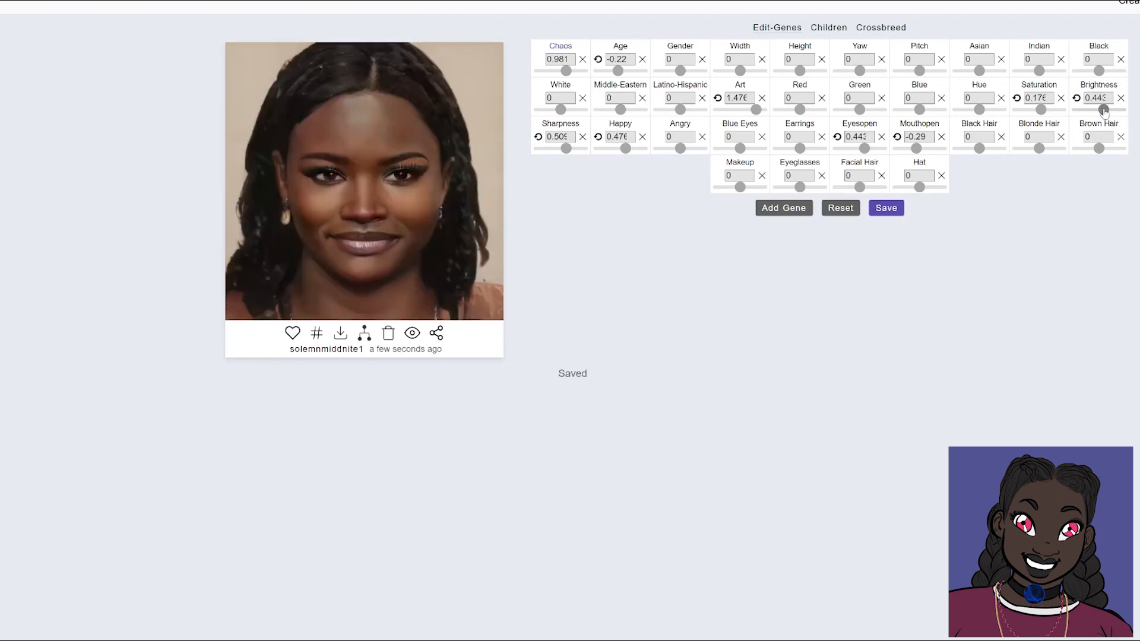
left_click_drag(1104, 111, 1093, 114)
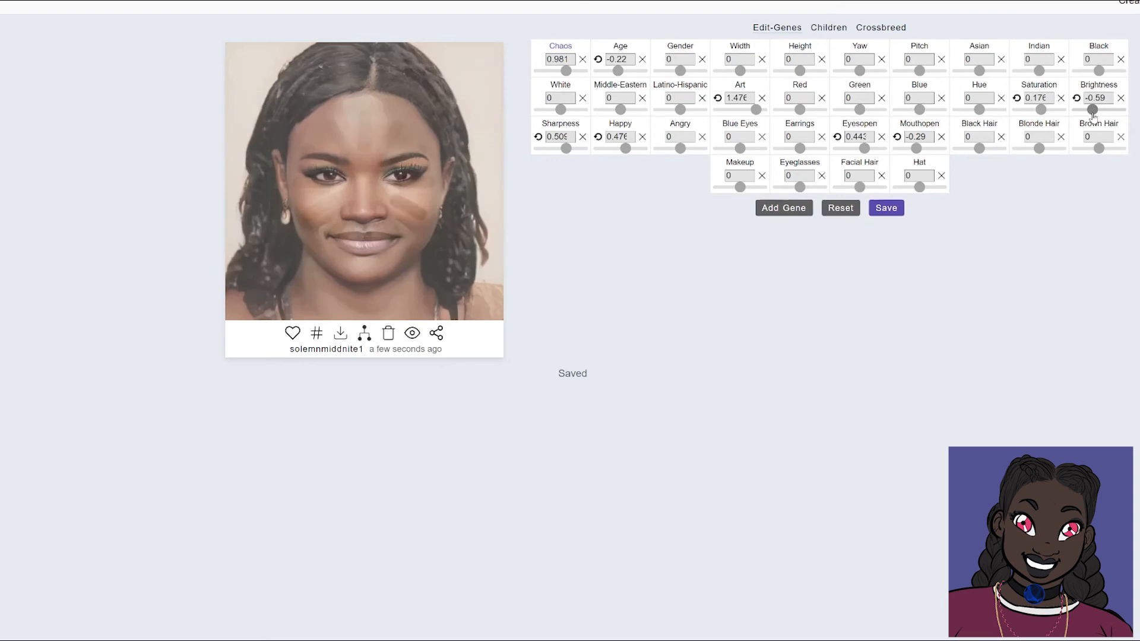
left_click(1077, 99)
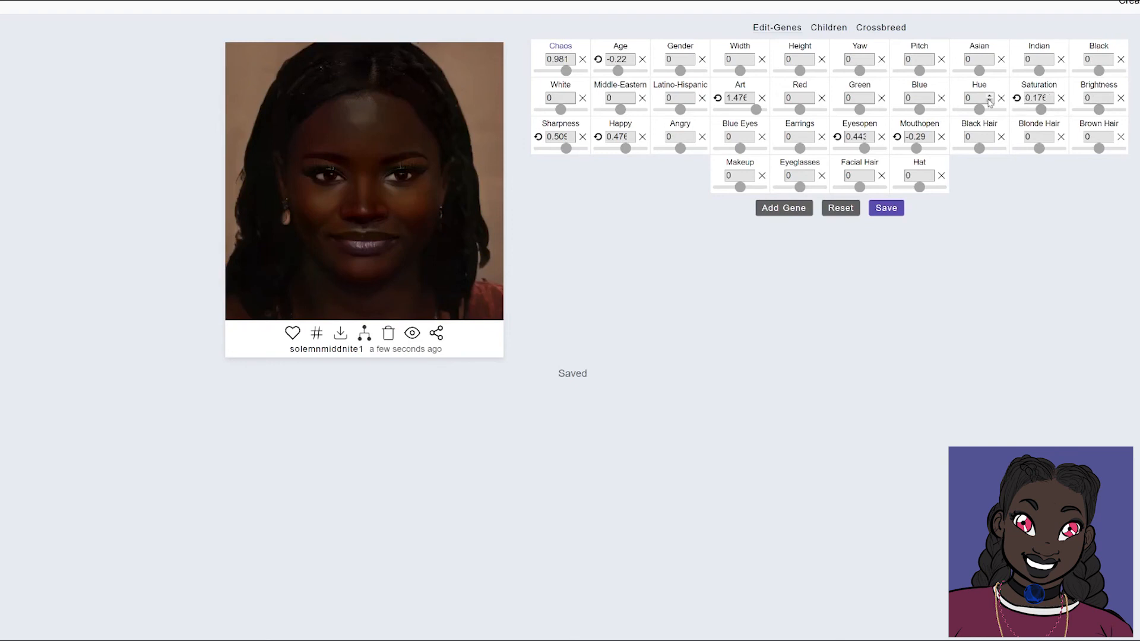
- Shift the portrait's colours by raising the Hue gene to about 0.609, Green to about 0.209 and Blue to about 0.576
left_click_drag(980, 111, 986, 111)
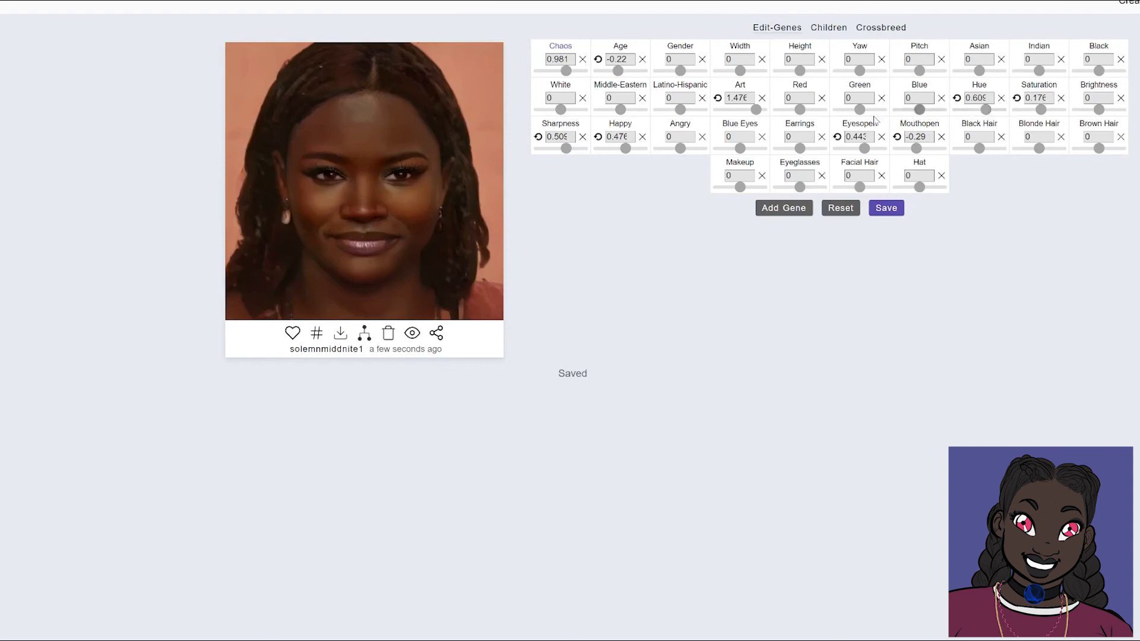
left_click_drag(859, 110, 862, 111)
left_click_drag(920, 110, 921, 114)
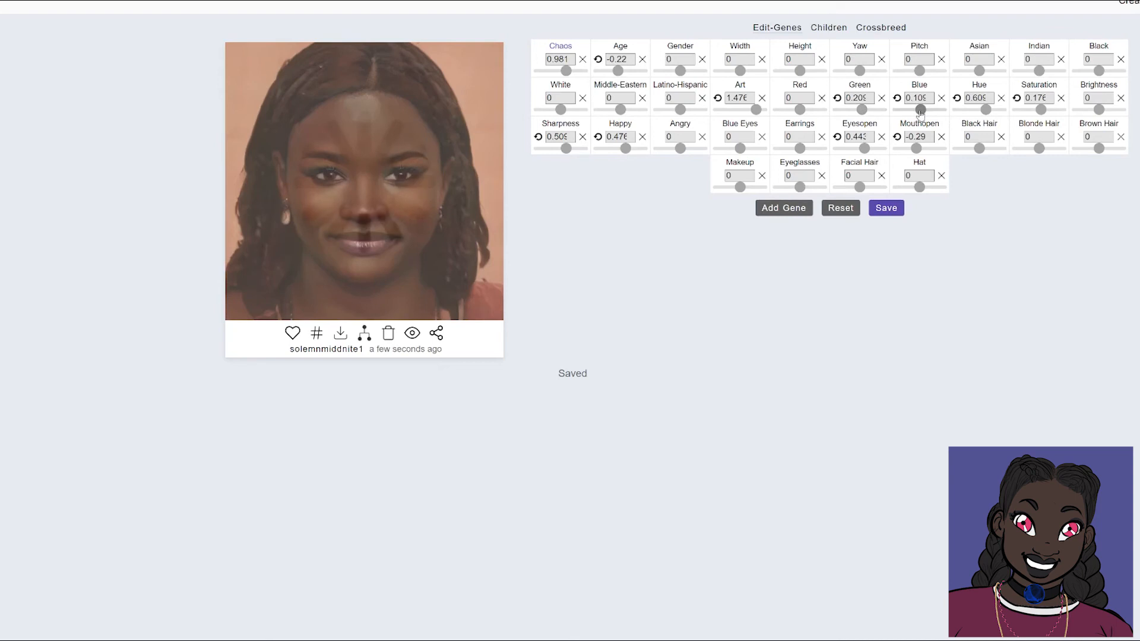
left_click_drag(921, 114, 922, 114)
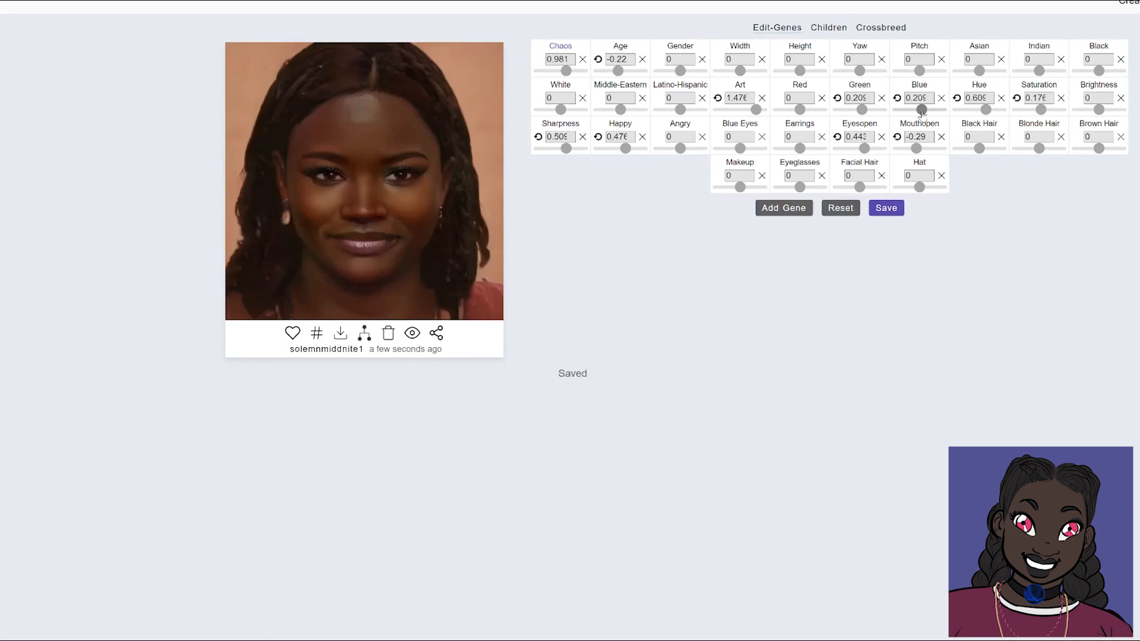
left_click_drag(921, 112, 927, 114)
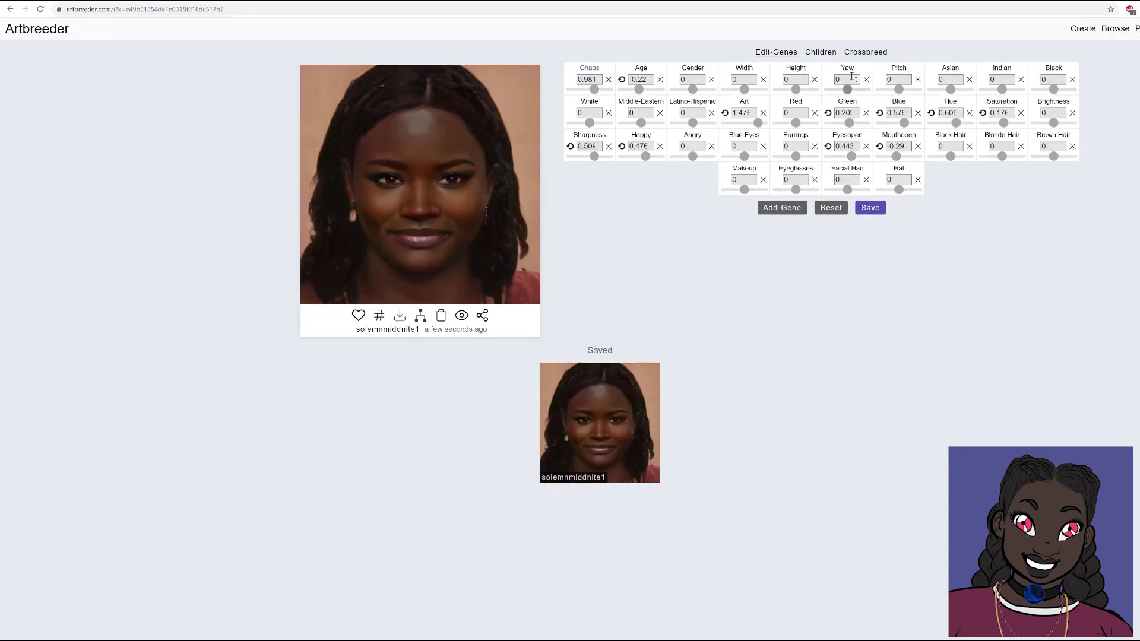
- Preview the portrait's generated children at the most similar, the most different and a moderately different variation level
left_click(827, 54)
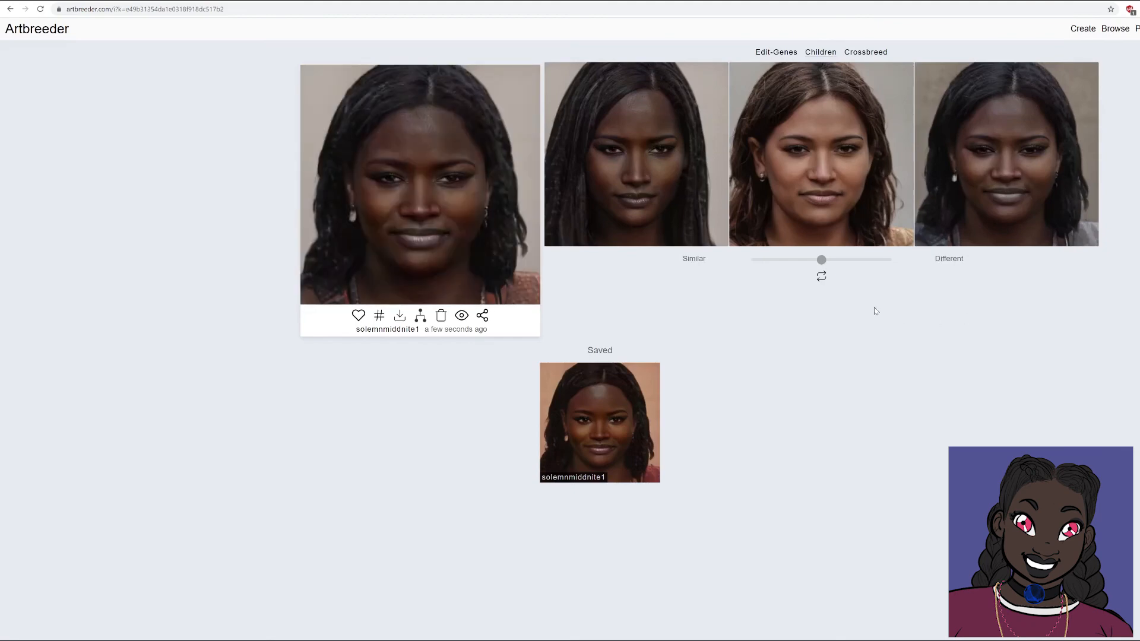
left_click_drag(818, 262, 736, 262)
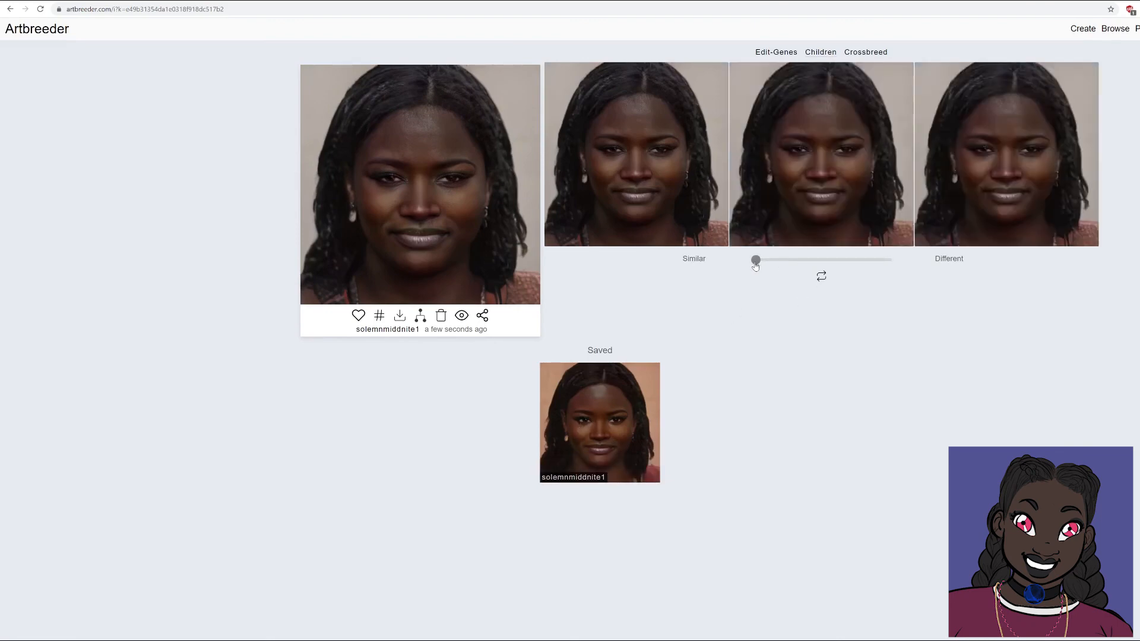
left_click_drag(755, 264, 887, 269)
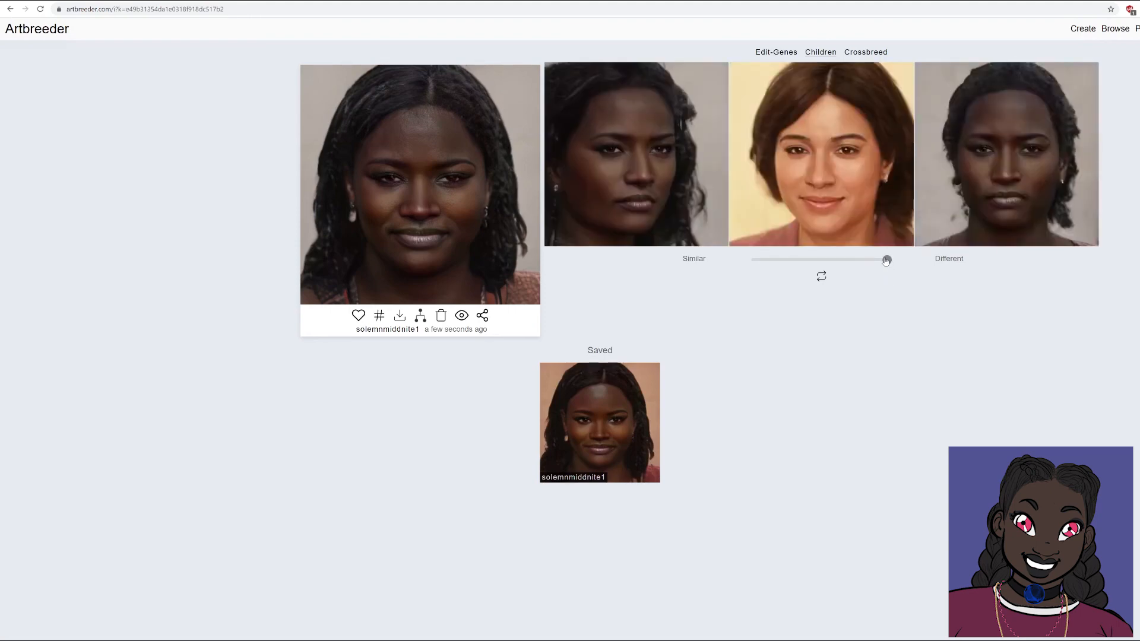
left_click_drag(886, 261, 850, 262)
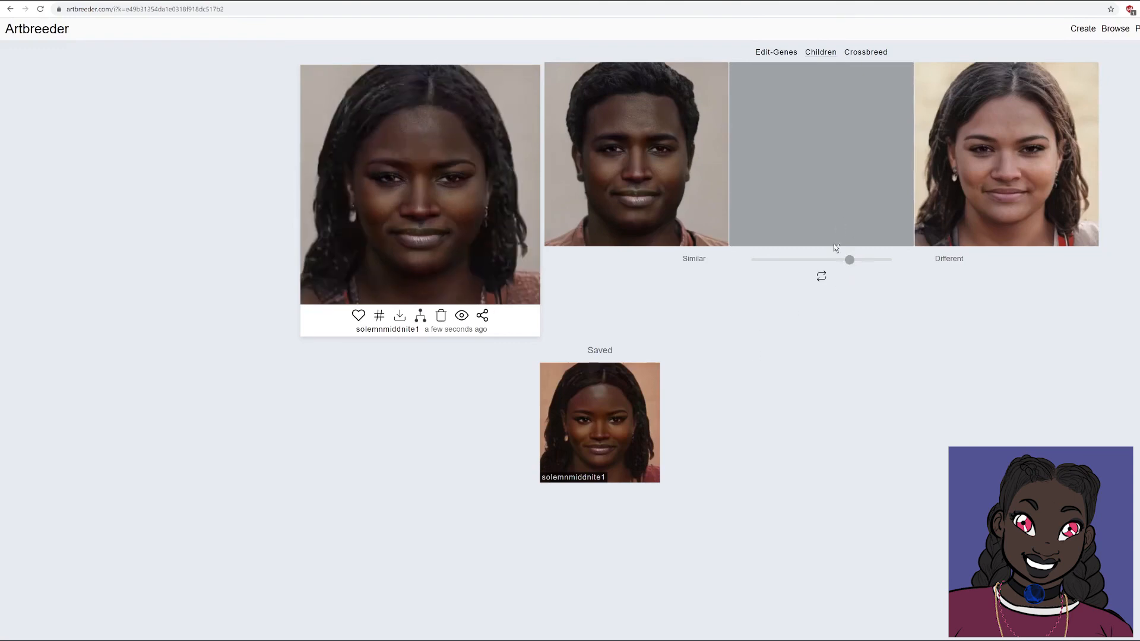
left_click_drag(850, 263, 847, 265)
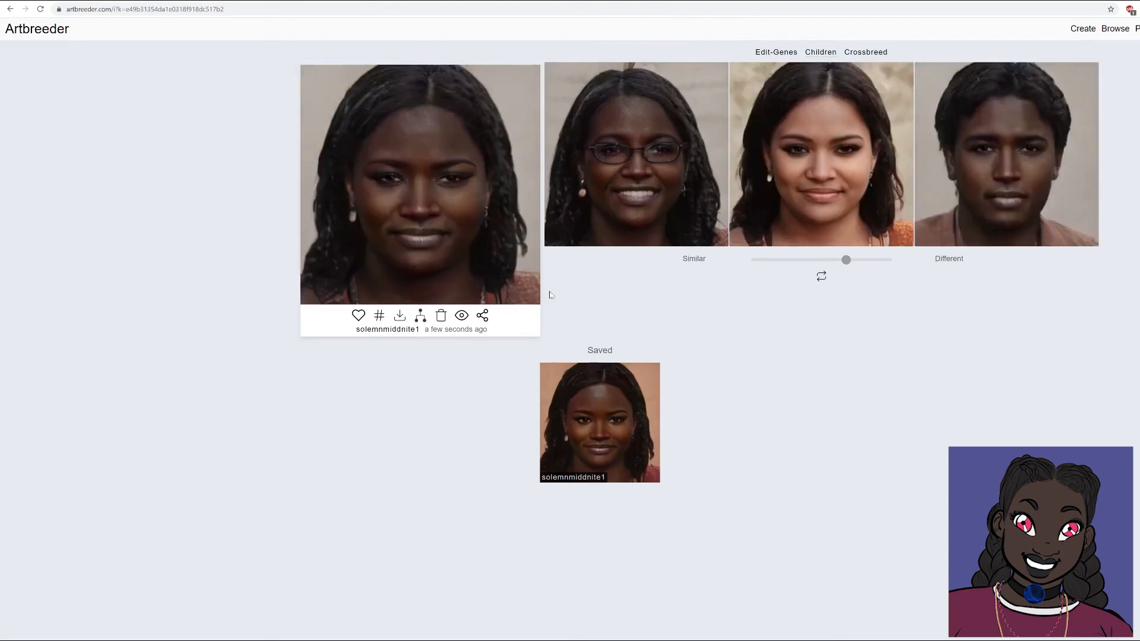
- View the lineage of the uploaded braided-hair drawing from the profile, open its image, and return to the profile's images
left_click(1087, 31)
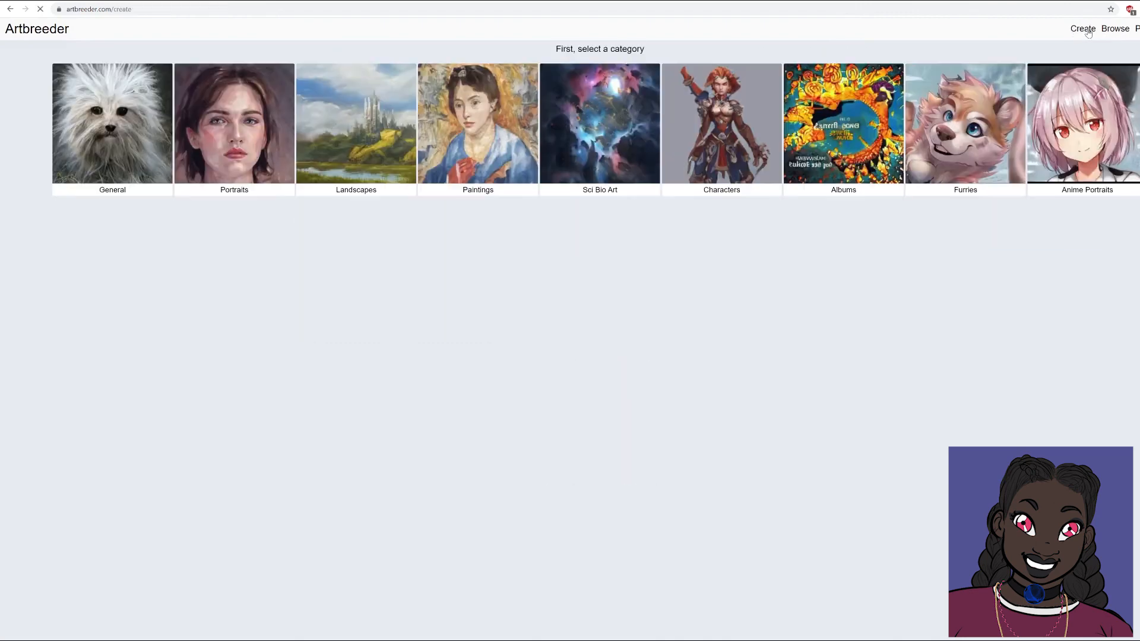
left_click(1137, 29)
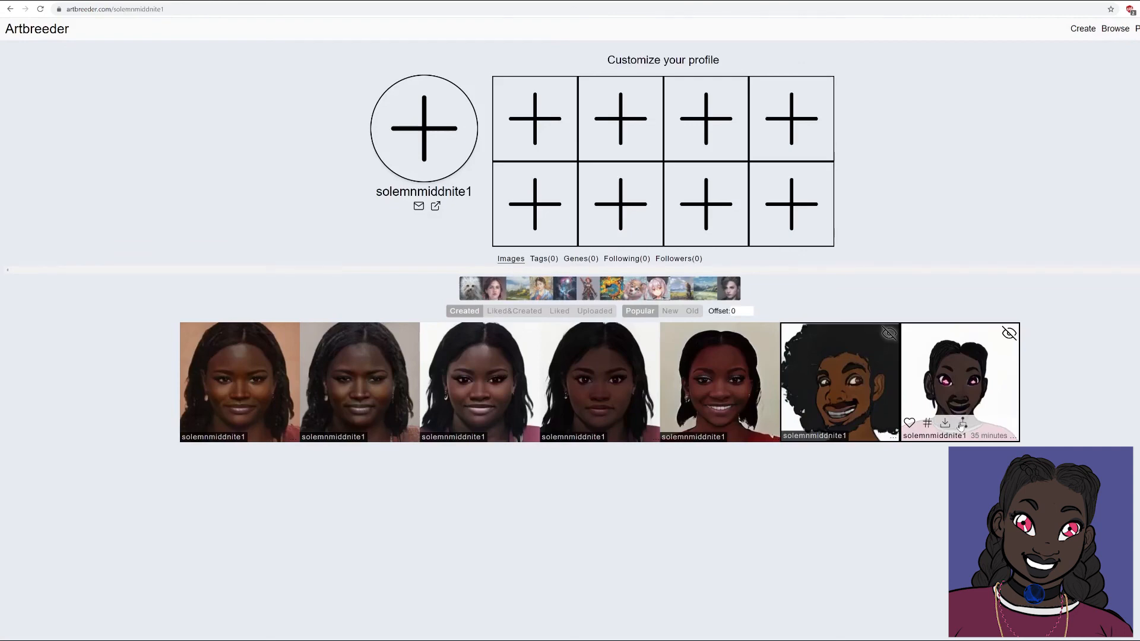
left_click(963, 424)
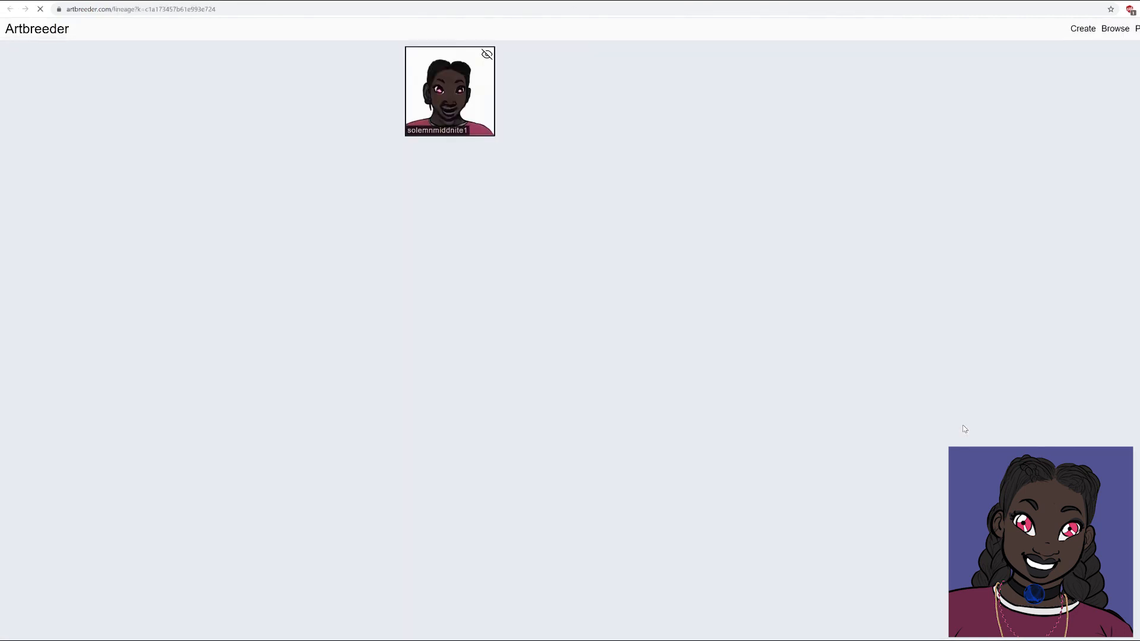
left_click(444, 105)
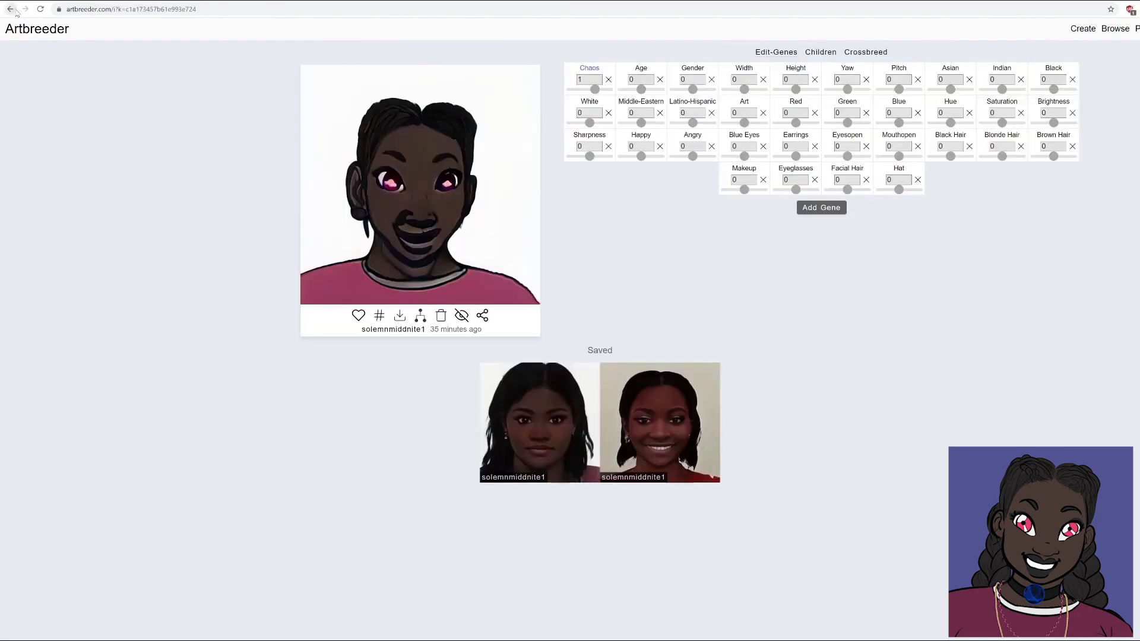
left_click(17, 12)
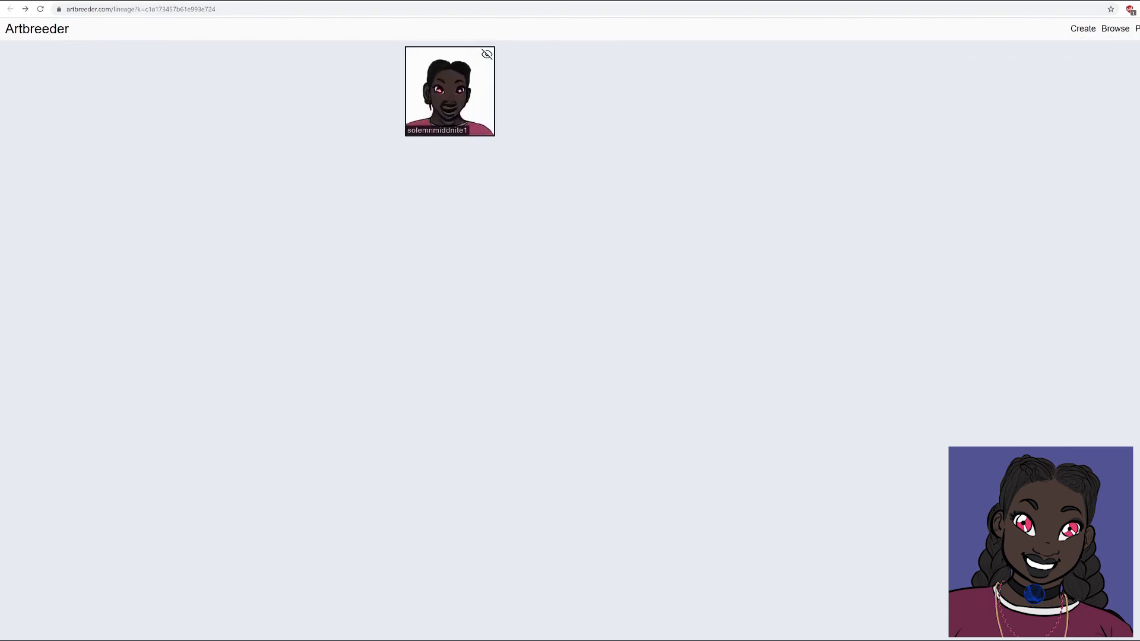
key("ctrl+w")
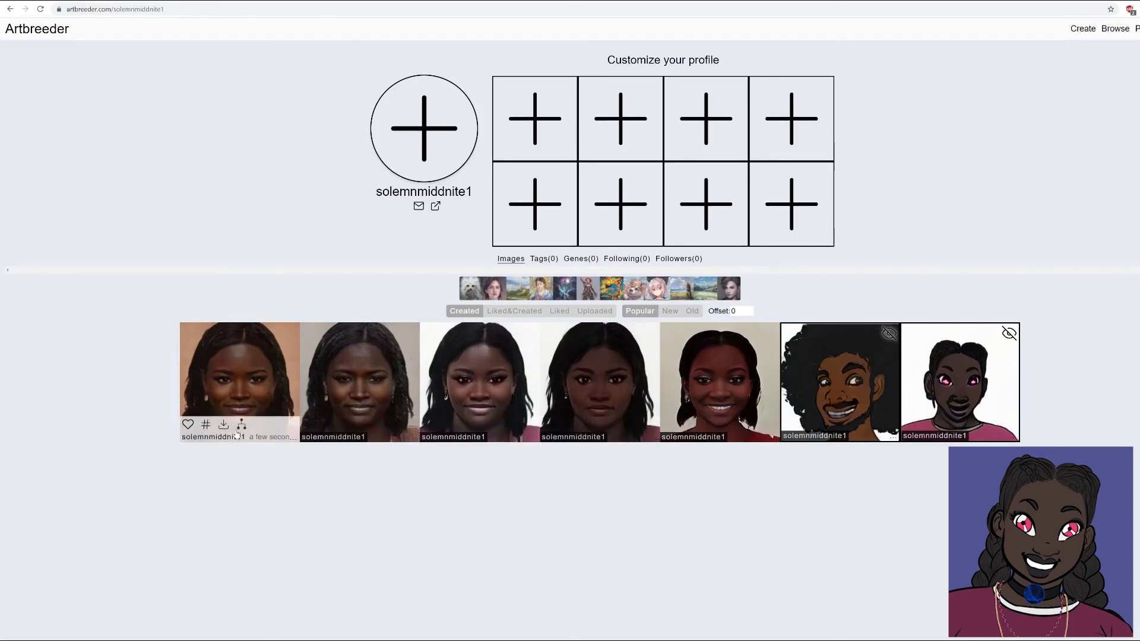
- Examine the lineage tree of the newest orange-background portrait, from its direct parents down to its earliest ancestors
left_click(241, 425)
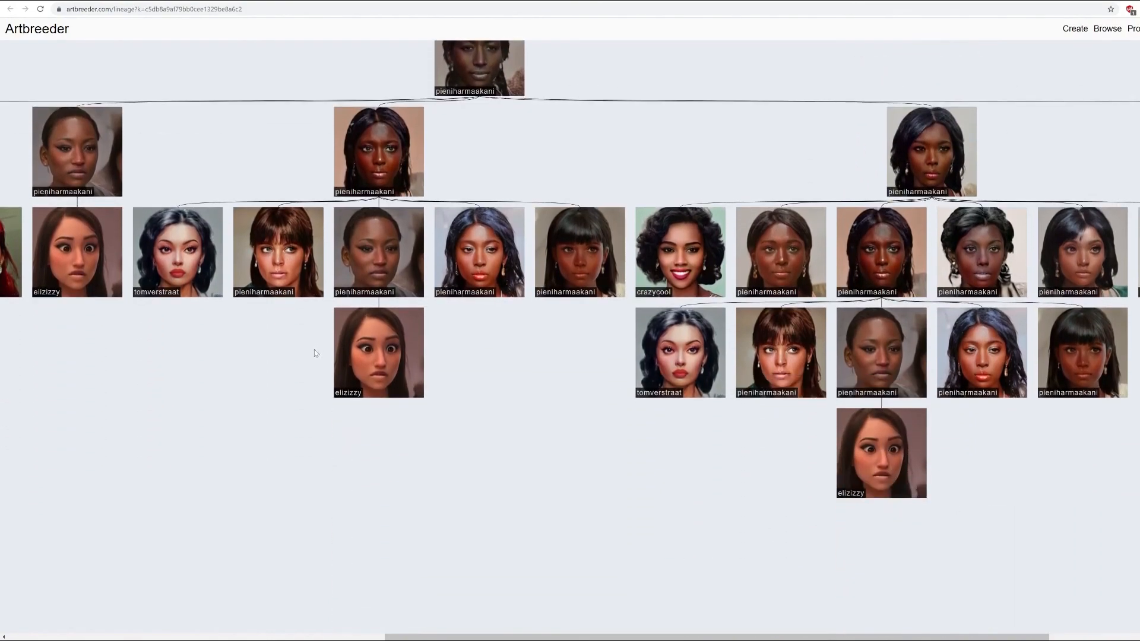
left_click_drag(498, 637, 575, 625)
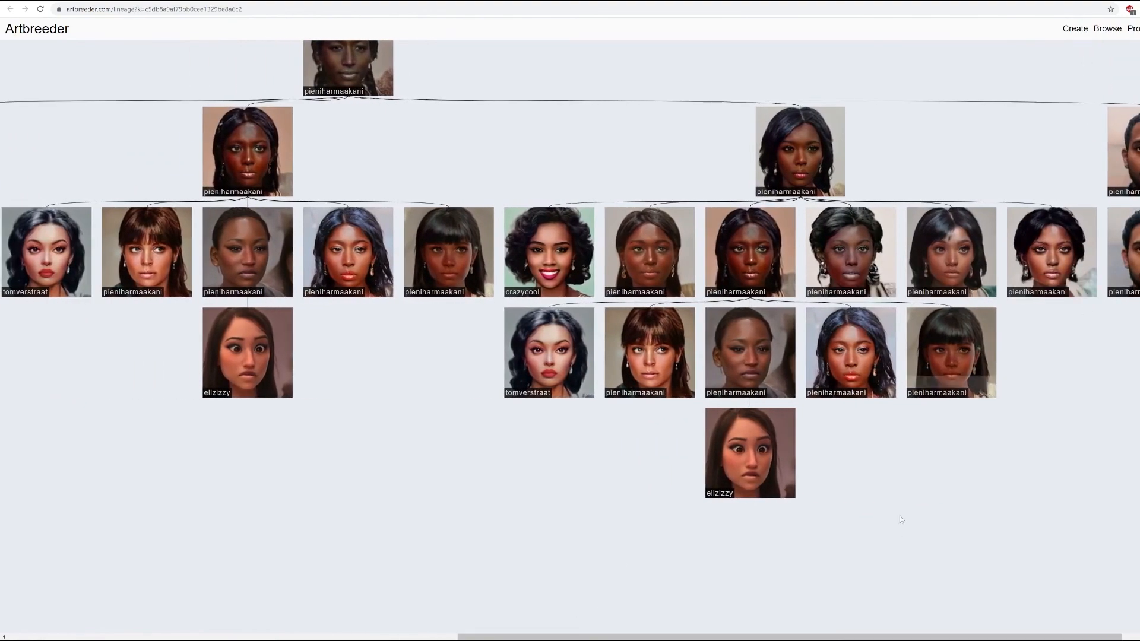
mouse_move(919, 364)
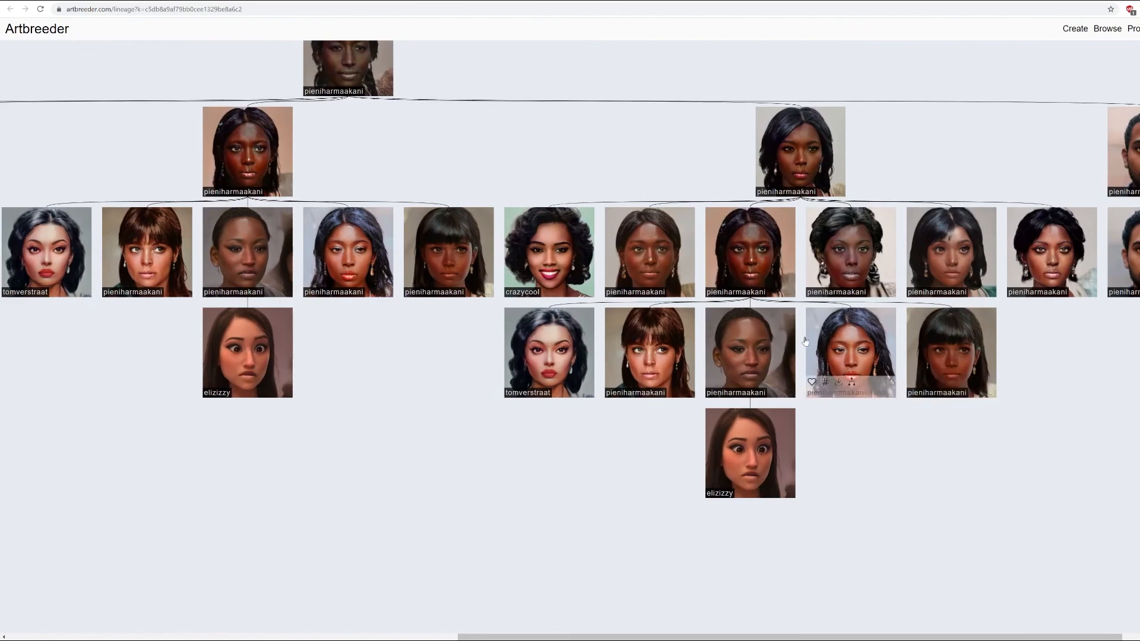
scroll(570, 356, "up", 4)
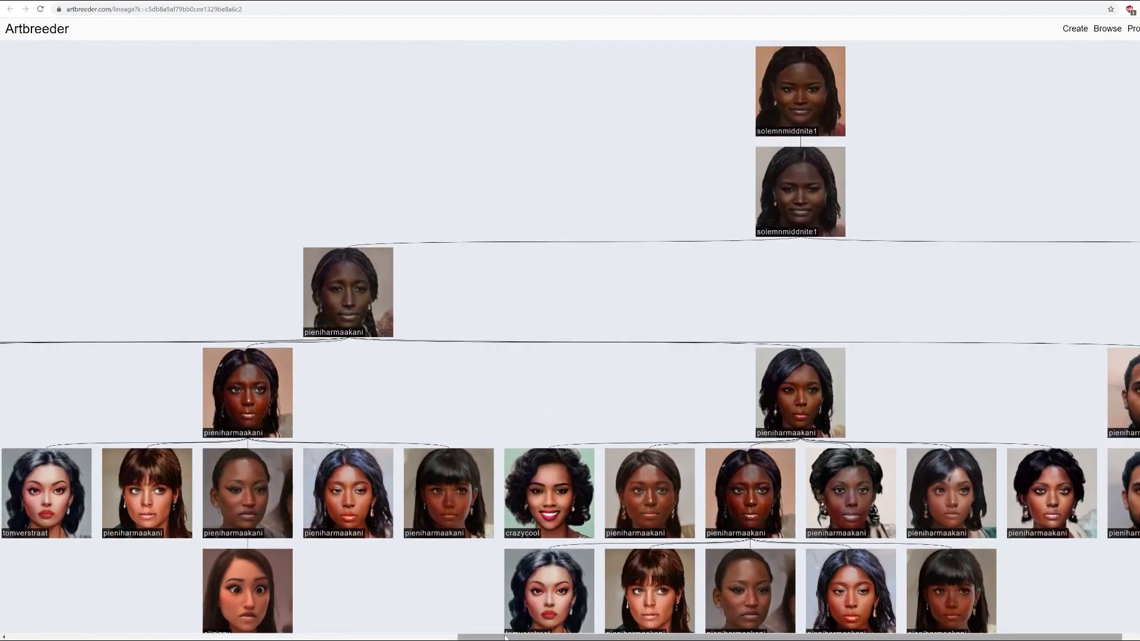
left_click_drag(505, 637, 441, 637)
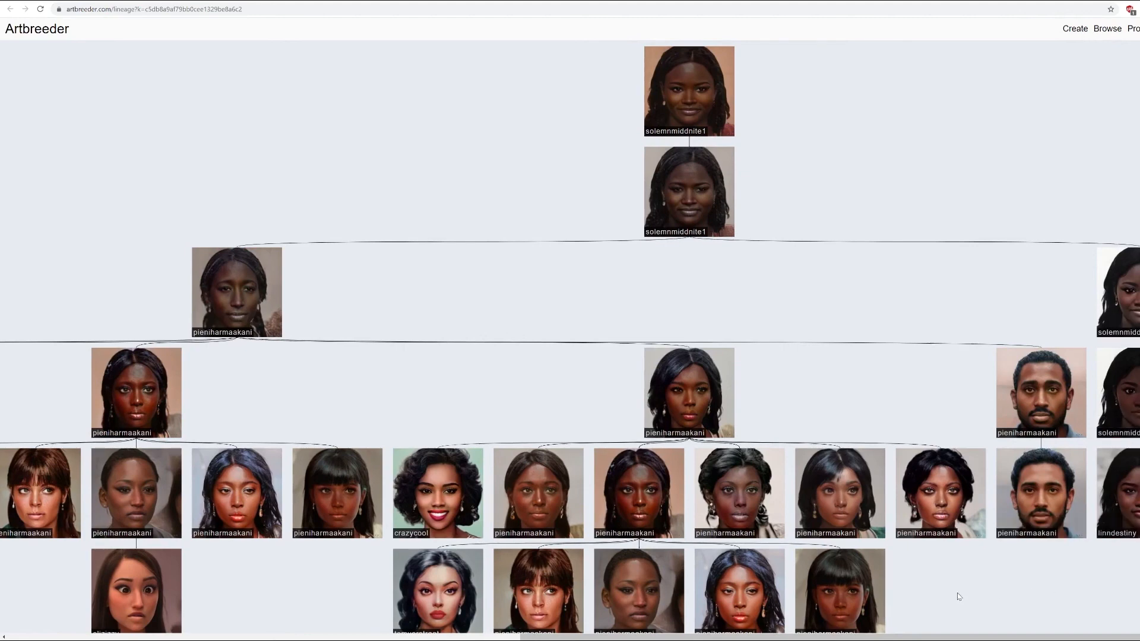
left_click_drag(957, 637, 952, 637)
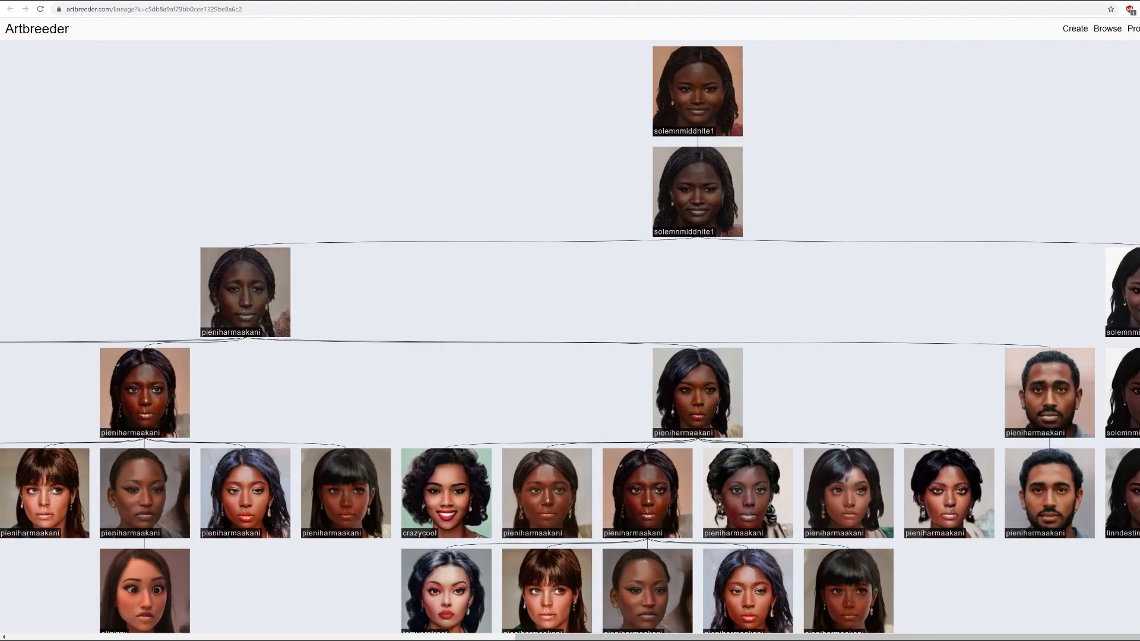
scroll(462, 613, "left", 5)
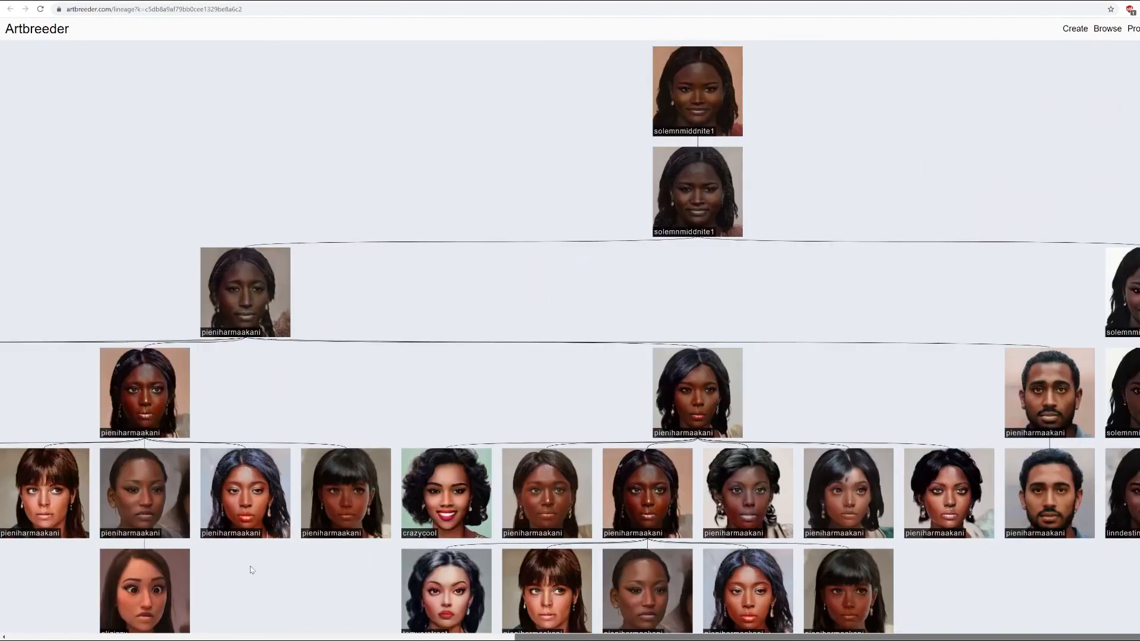
scroll(777, 605, "right", 1)
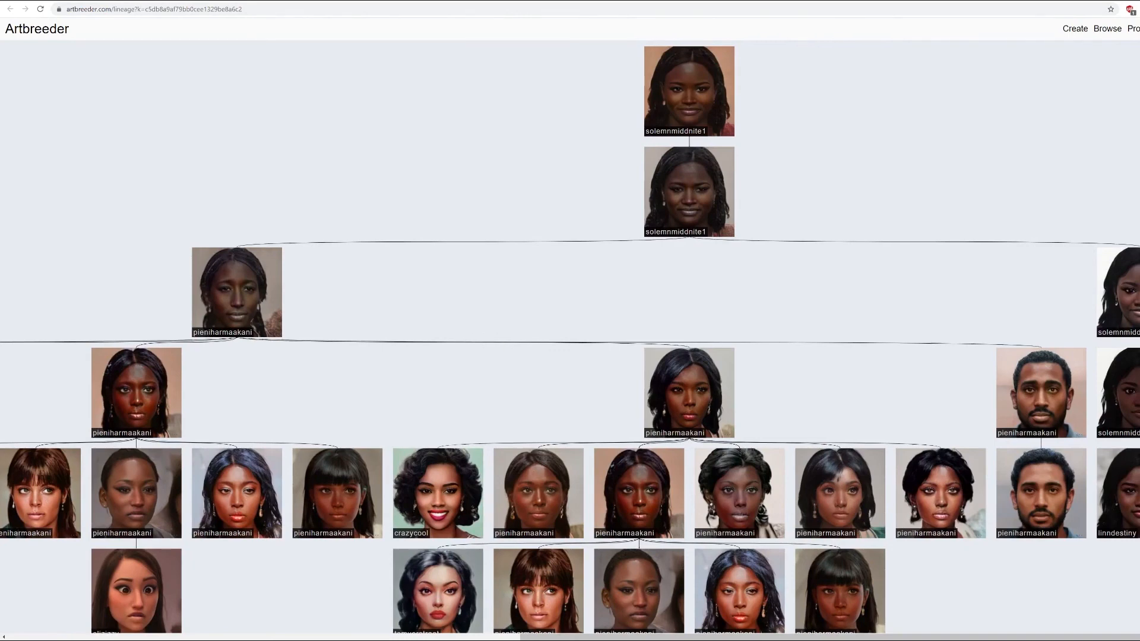
- Open the portrait at the root of the lineage tree and go back to the profile page
left_click(682, 79)
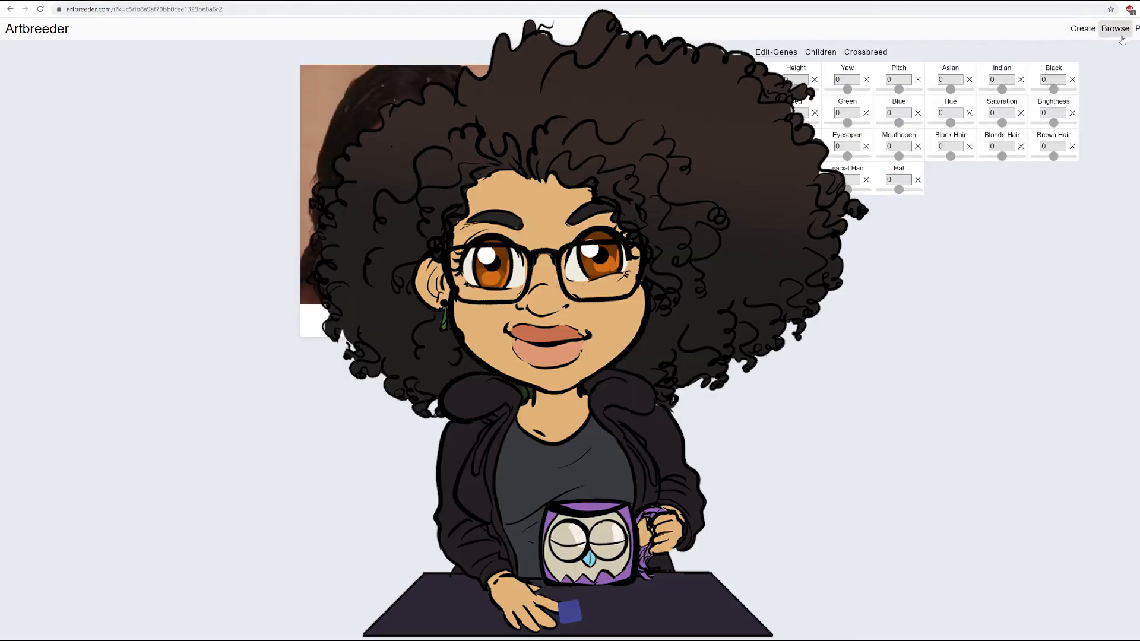
left_click(1138, 28)
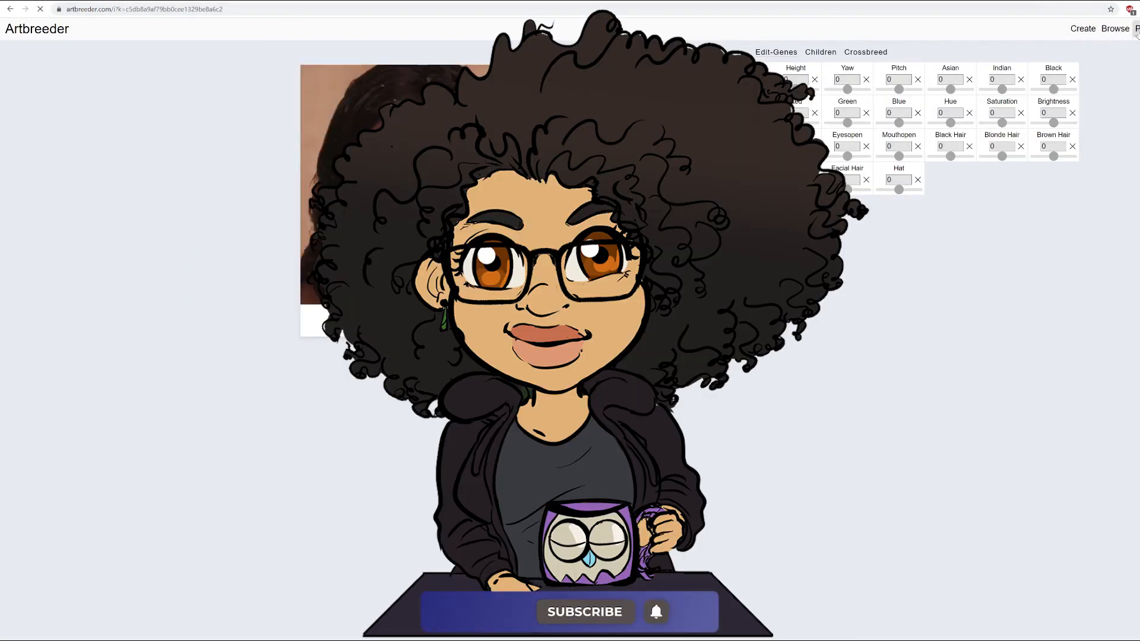